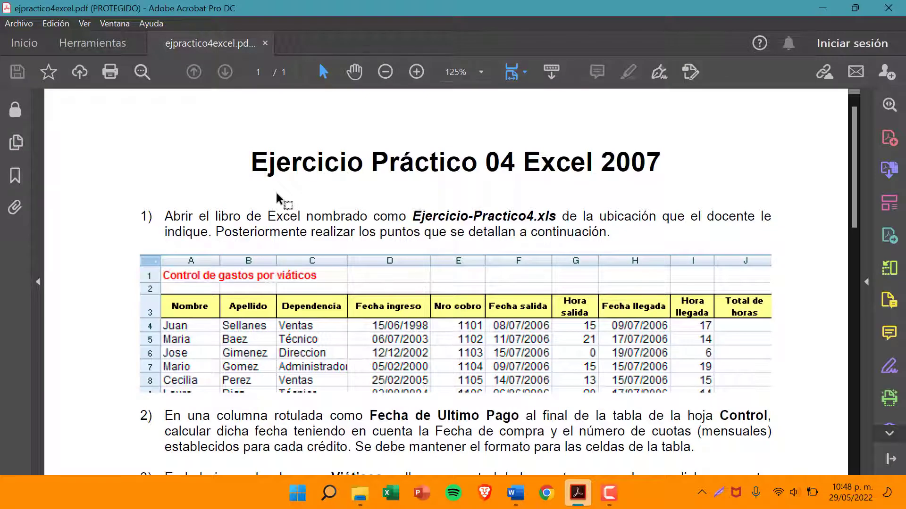
Open the workbook Ejercicio4_ EXCEL.xls from the desktop and enable editing on it
{"action": "left_click_drag", "start_coordinate": [252, 160], "coordinate": [673, 169]}
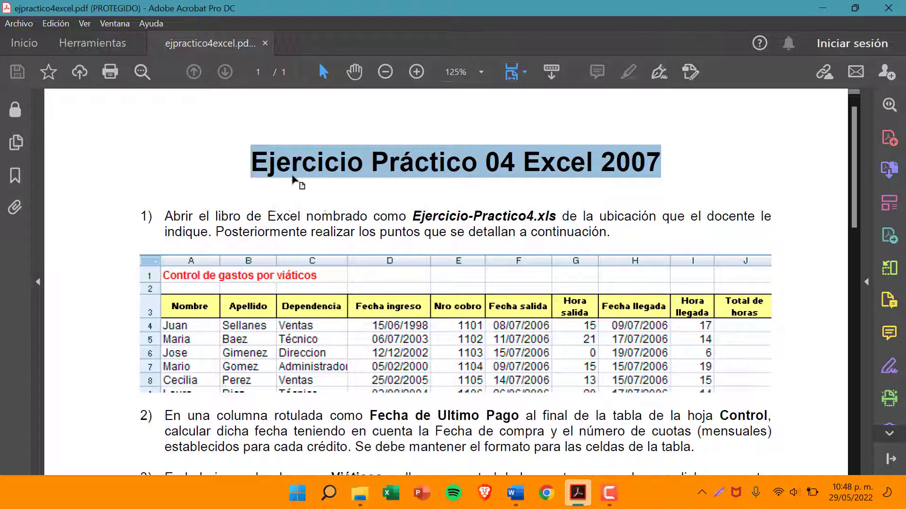
{"action": "left_click_drag", "start_coordinate": [257, 165], "coordinate": [607, 163]}
{"action": "left_click", "coordinate": [822, 8]}
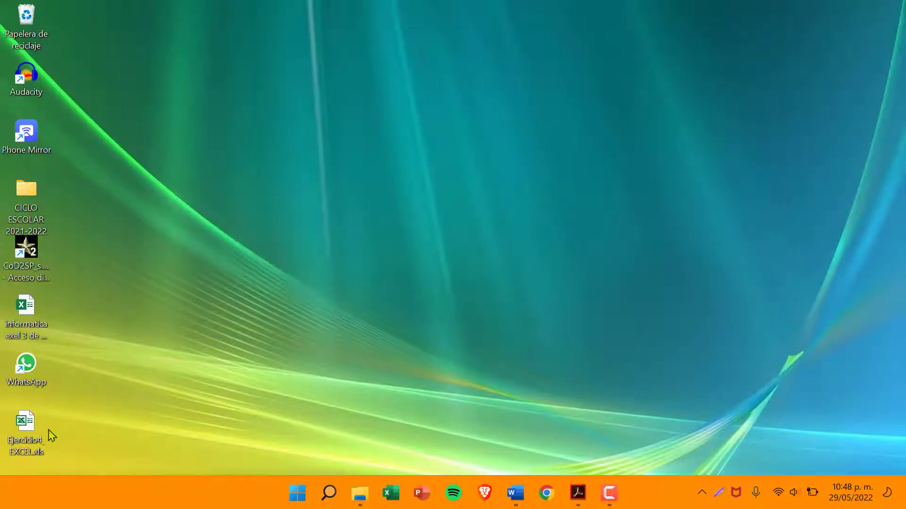
{"action": "double_click", "coordinate": [38, 437]}
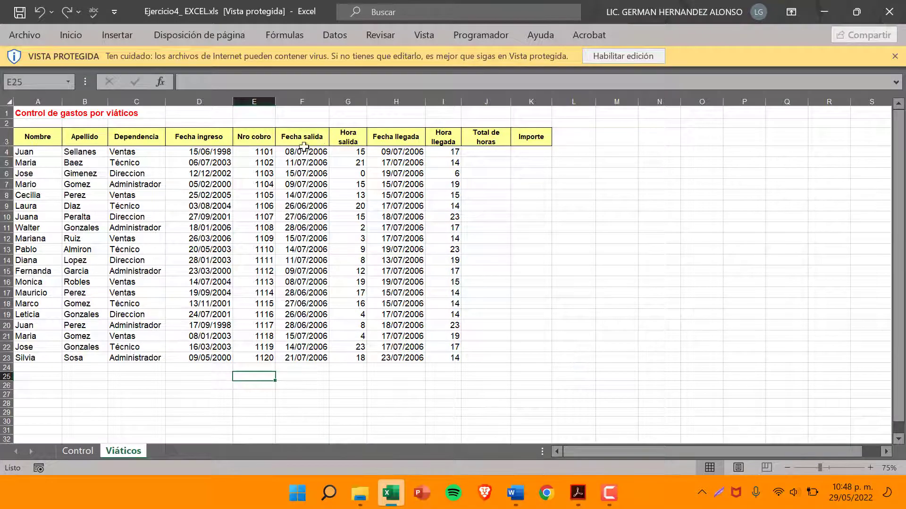
{"action": "scroll", "coordinate": [123, 175], "scroll_direction": "up", "scroll_amount": 4}
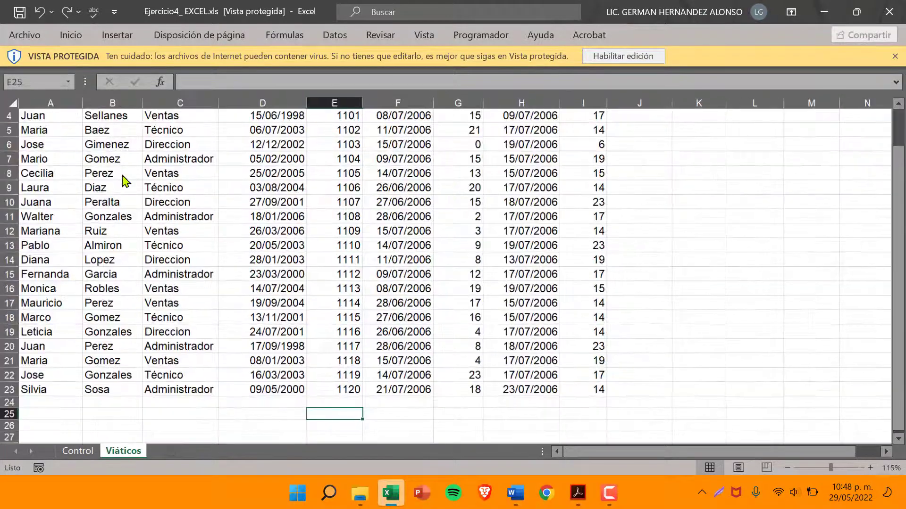
{"action": "scroll", "coordinate": [249, 180], "scroll_direction": "down", "scroll_amount": 3}
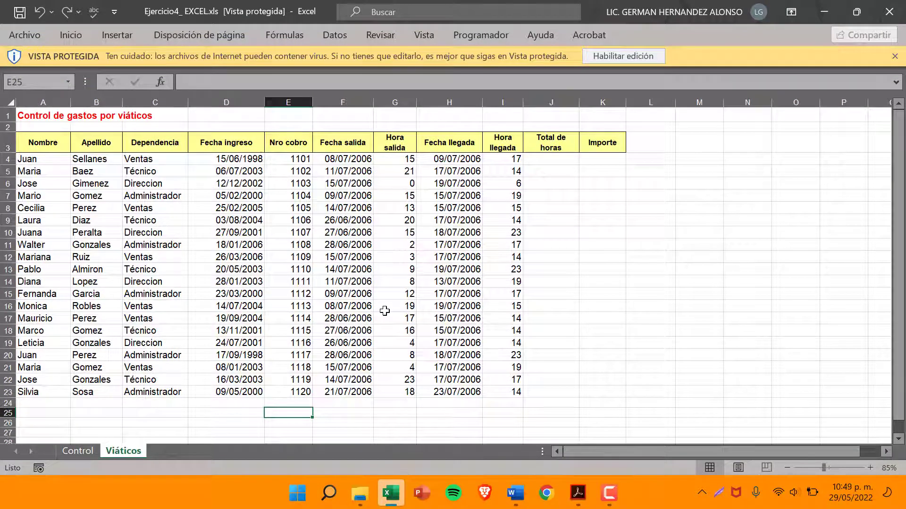
{"action": "left_click", "coordinate": [623, 56]}
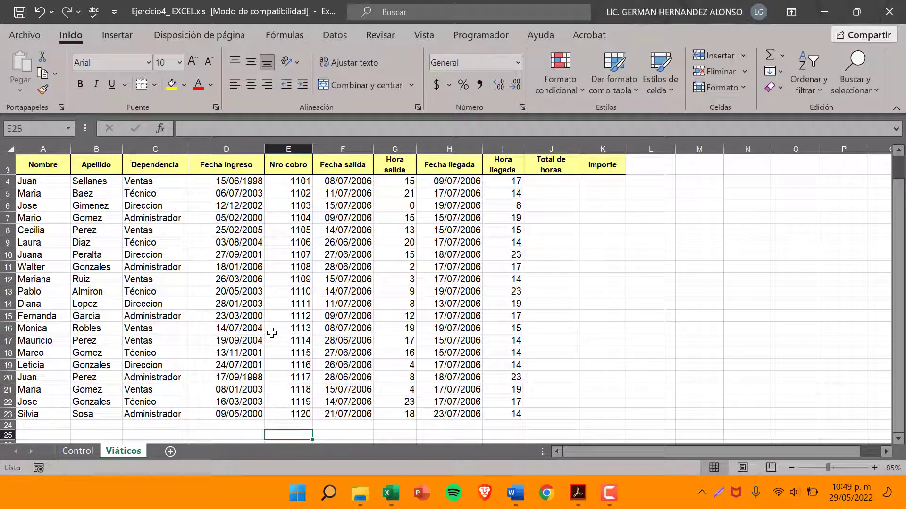
Look over the tables on the Control and Viáticos sheets, finishing on the Control sheet
{"action": "left_click", "coordinate": [86, 452]}
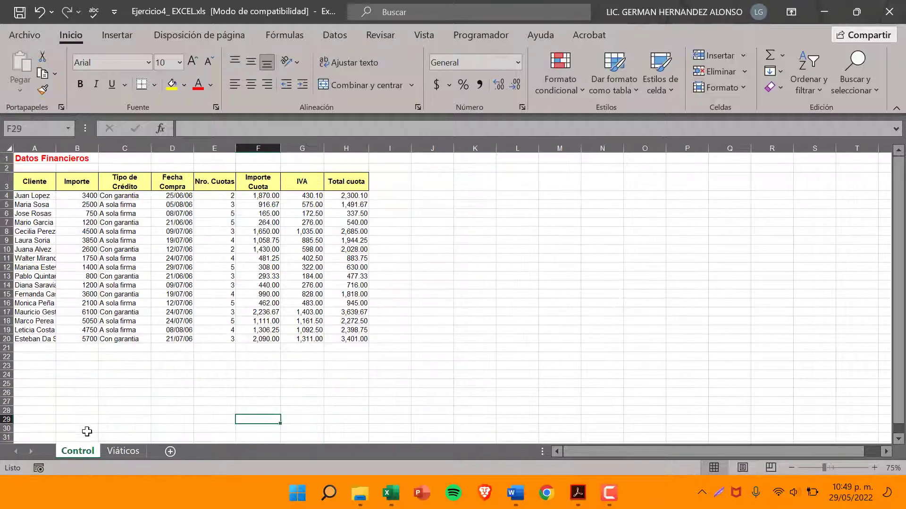
{"action": "scroll", "coordinate": [73, 362], "scroll_direction": "up", "scroll_amount": 2, "text": "ctrl"}
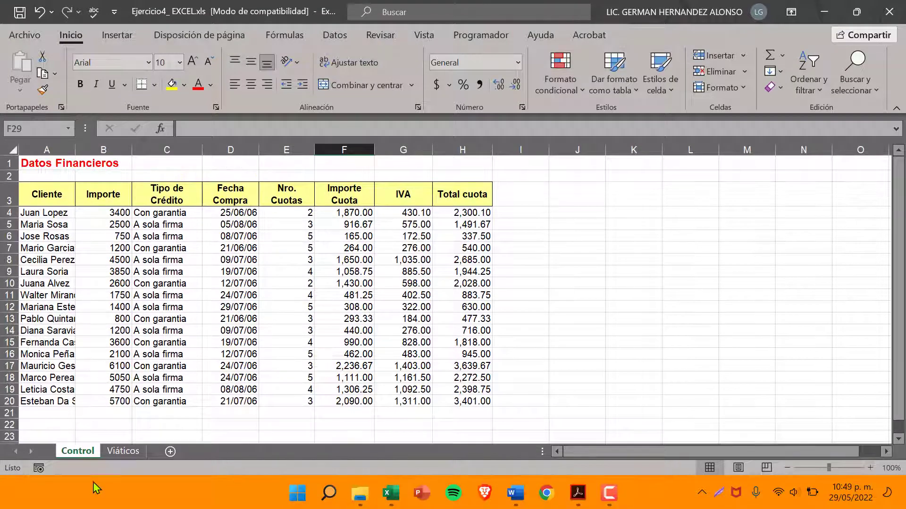
{"action": "left_click", "coordinate": [129, 455]}
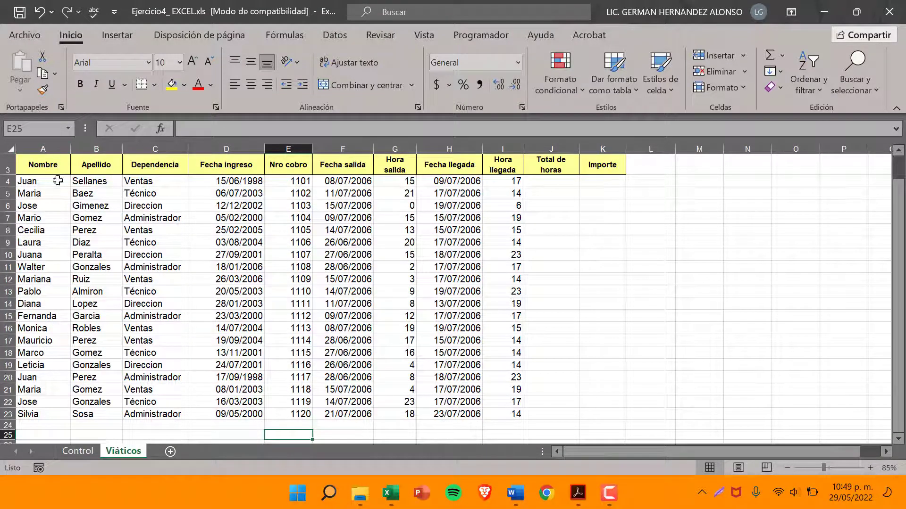
{"action": "left_click", "coordinate": [78, 452]}
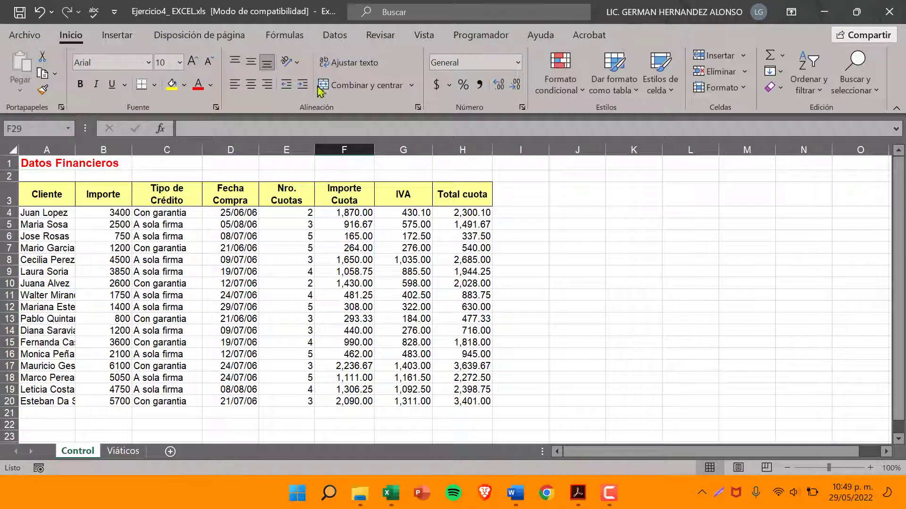
Read instruction 2 in the ejpractico4excel.pdf exercise in Acrobat and compare it with the Control sheet's table in Excel
{"action": "left_click", "coordinate": [580, 494]}
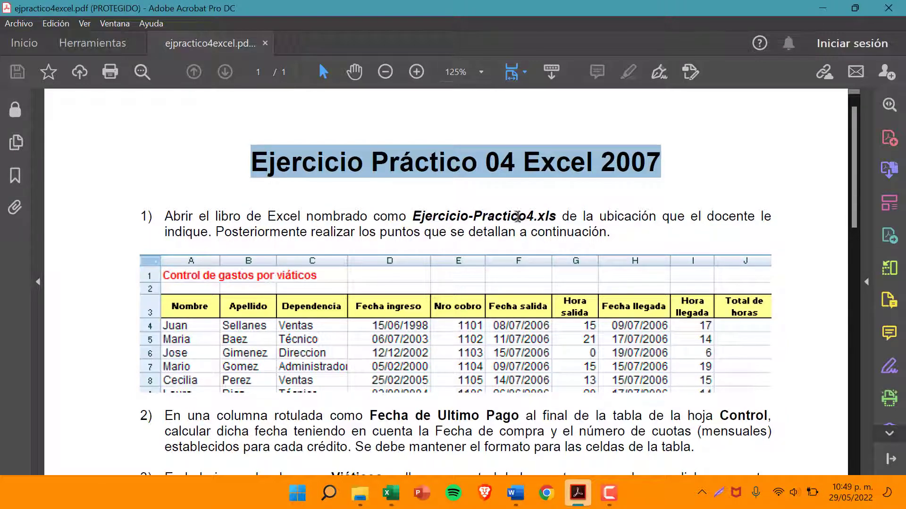
{"action": "left_click", "coordinate": [390, 493]}
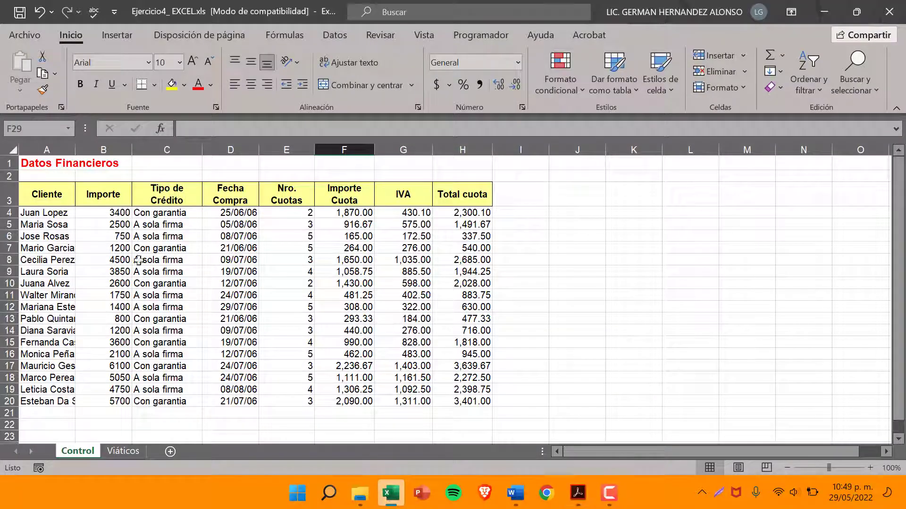
{"action": "left_click", "coordinate": [824, 11]}
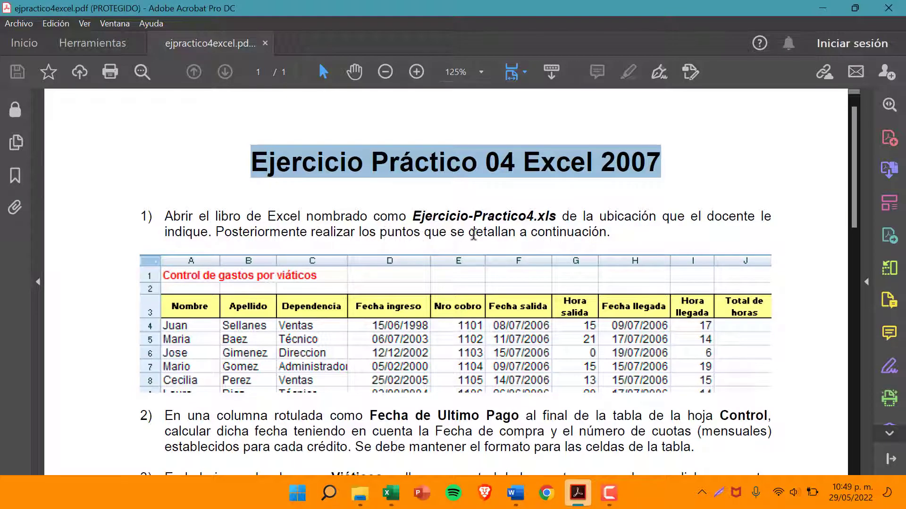
{"action": "scroll", "coordinate": [416, 311], "scroll_direction": "down", "scroll_amount": 5}
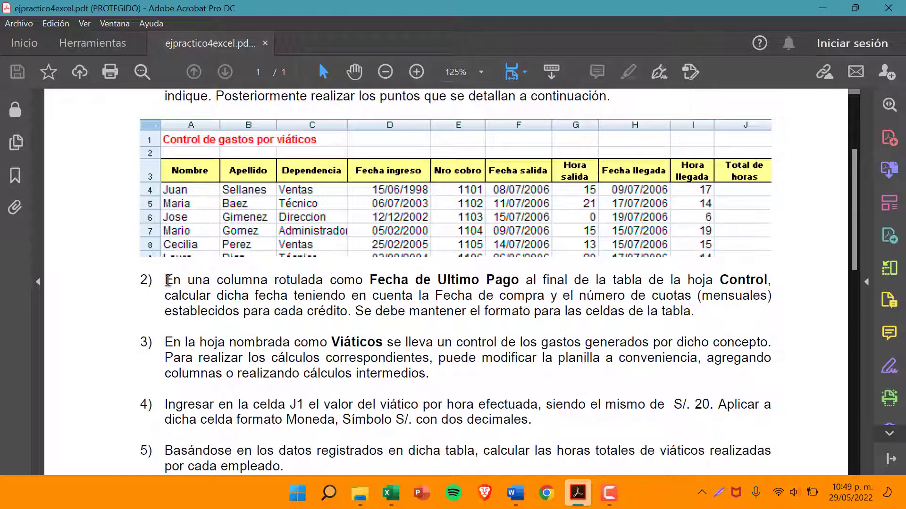
{"action": "left_click_drag", "start_coordinate": [168, 281], "coordinate": [767, 283]}
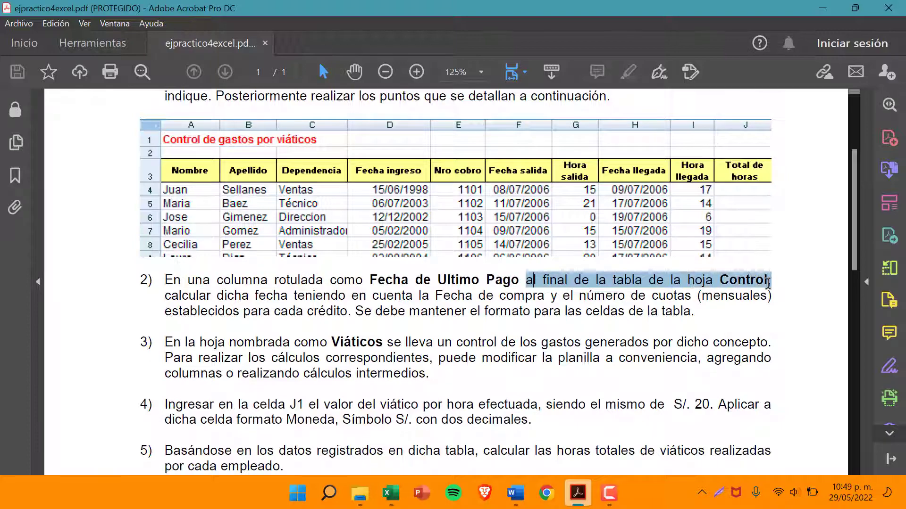
{"action": "left_click", "coordinate": [391, 493]}
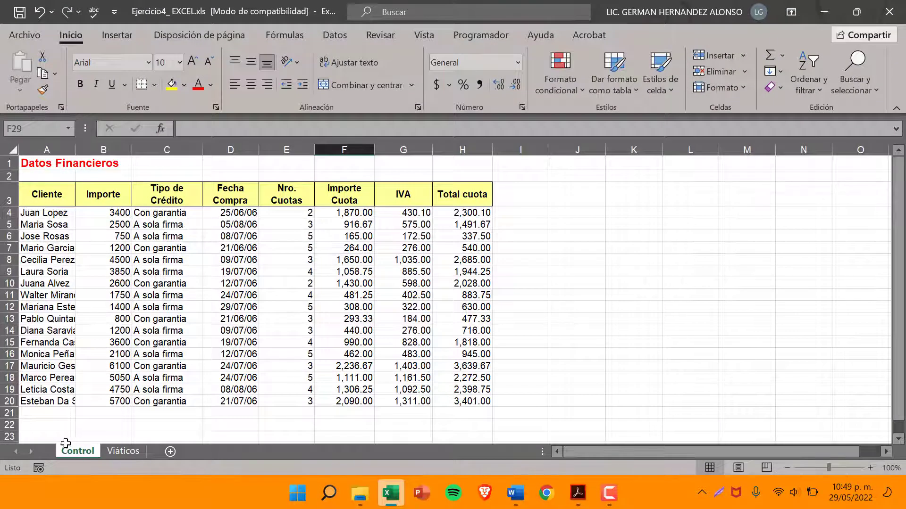
{"action": "left_click_drag", "start_coordinate": [53, 194], "coordinate": [478, 406]}
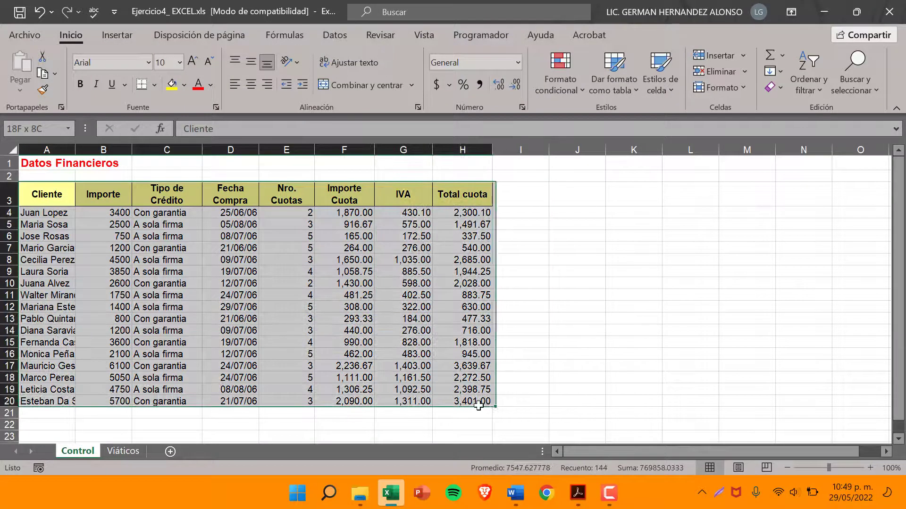
{"action": "left_click", "coordinate": [518, 196]}
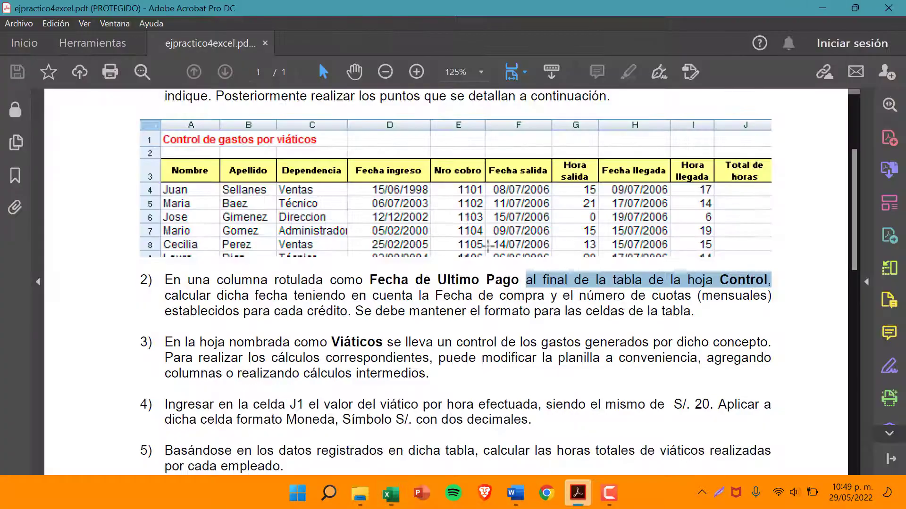
{"action": "left_click", "coordinate": [824, 12]}
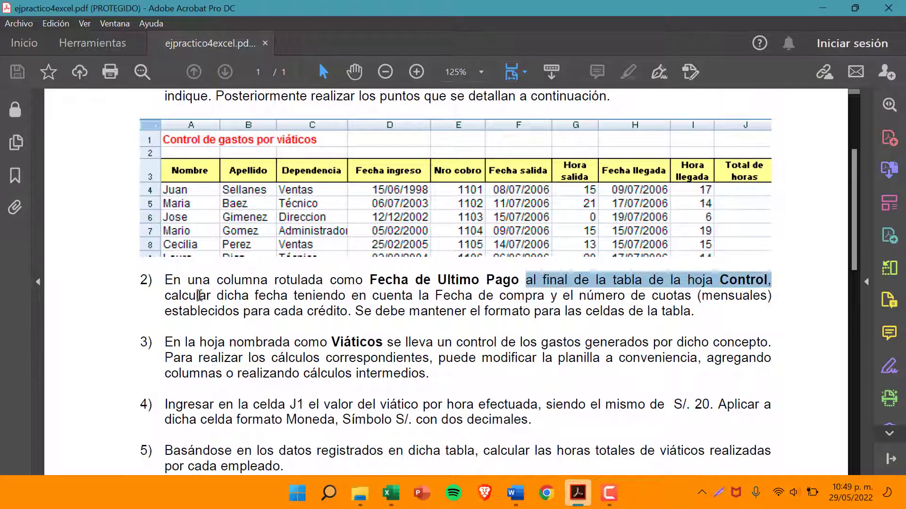
{"action": "left_click_drag", "start_coordinate": [217, 296], "coordinate": [766, 298]}
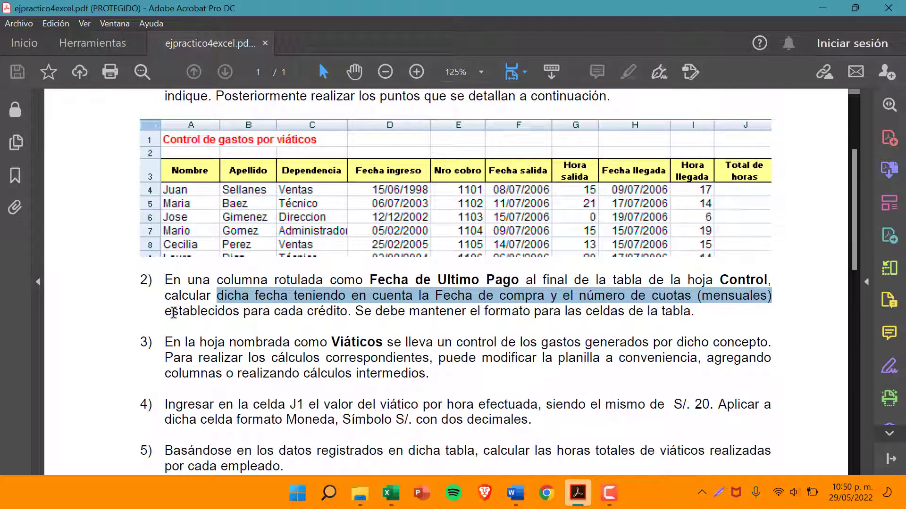
{"action": "left_click_drag", "start_coordinate": [166, 312], "coordinate": [690, 312]}
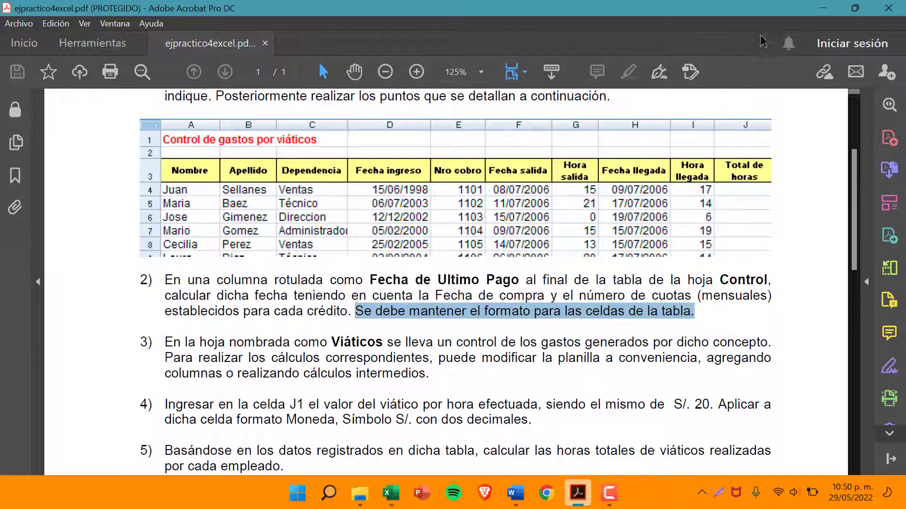
{"action": "left_click", "coordinate": [822, 8]}
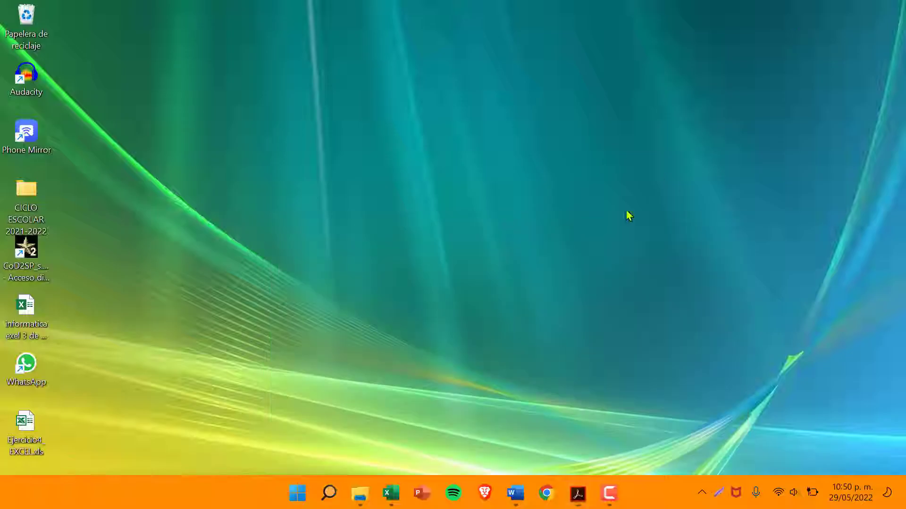
In Excel, add the header "Fecha de Ultimo Pago" in cell I3 of the Control sheet and widen column I slightly
{"action": "left_click", "coordinate": [391, 493]}
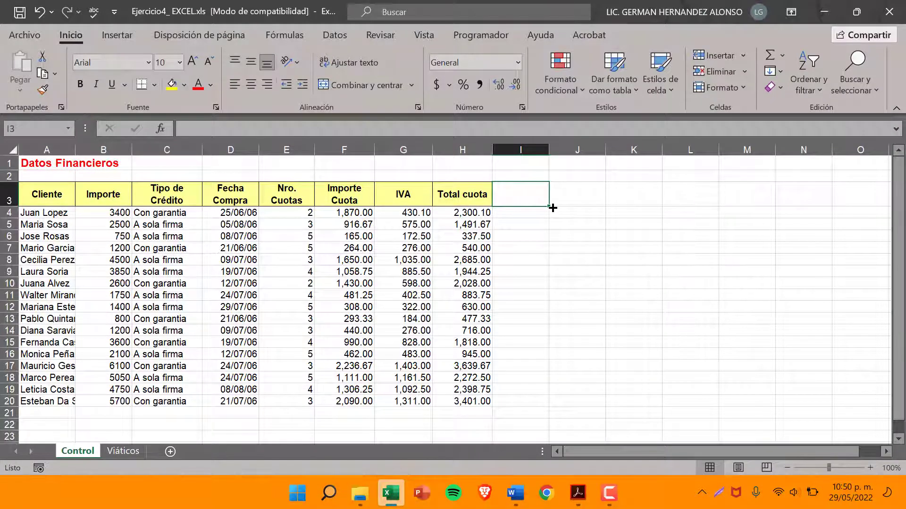
{"action": "type", "text": "F"}
{"action": "type", "text": "ehca"}
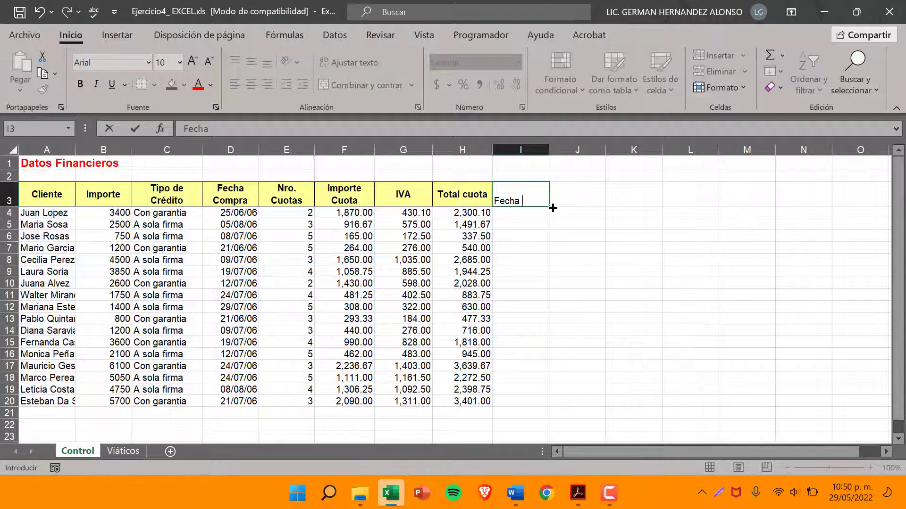
{"action": "type", "text": " de Ulti"}
{"action": "type", "text": "timo "}
{"action": "type", "text": "Pago"}
{"action": "key", "text": "Return"}
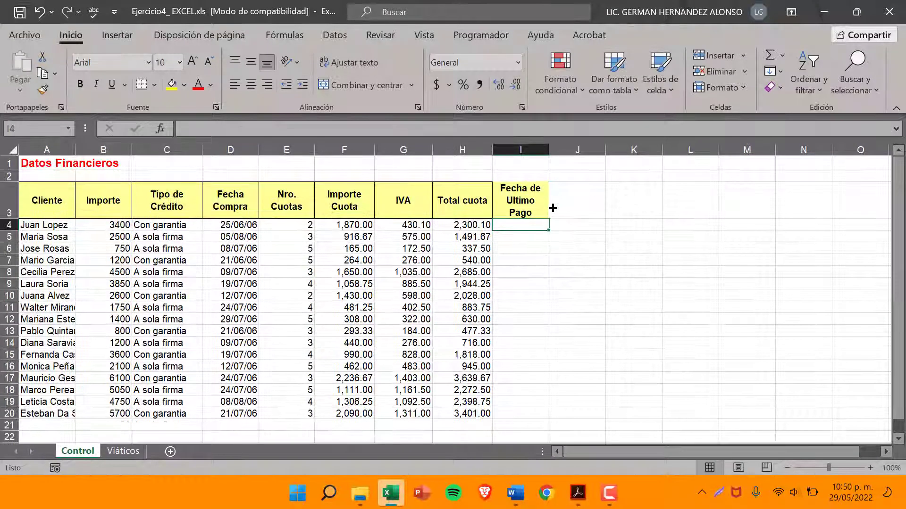
{"action": "left_click_drag", "start_coordinate": [549, 150], "coordinate": [555, 150]}
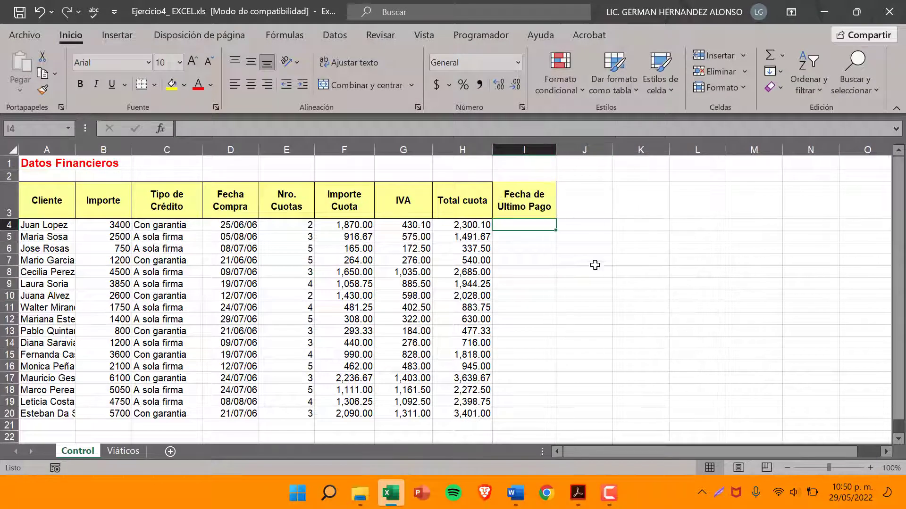
Recheck instruction 2 in the PDF, then examine the Fecha Compra and Nro. Cuotas values and the empty last-payment cell in row 4
{"action": "left_click", "coordinate": [578, 493]}
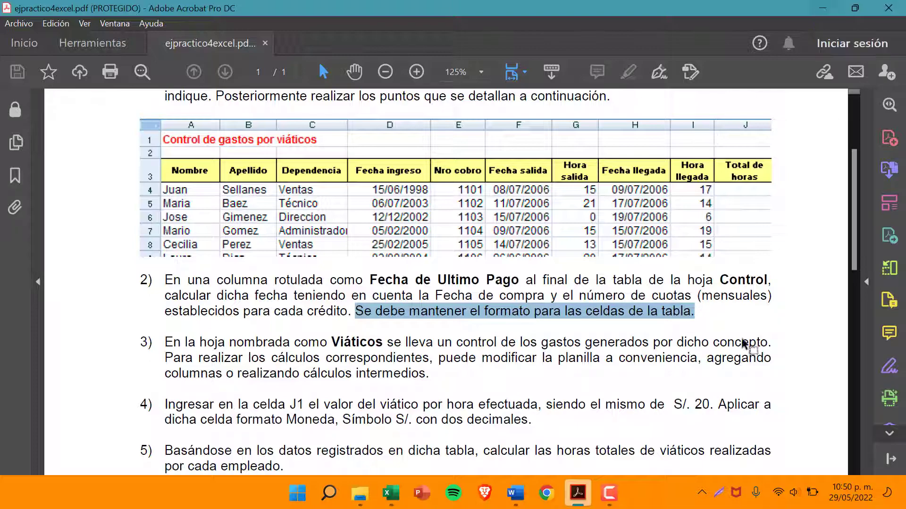
{"action": "left_click", "coordinate": [813, 10]}
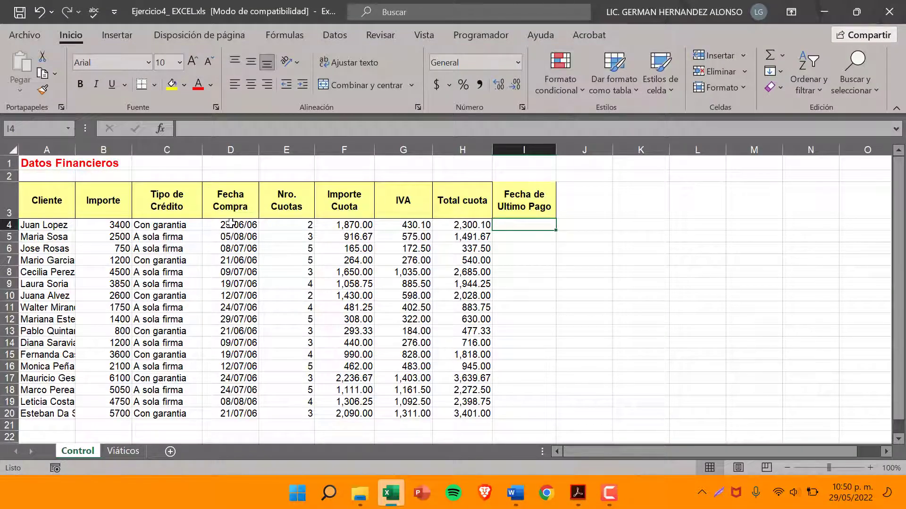
{"action": "left_click", "coordinate": [231, 150]}
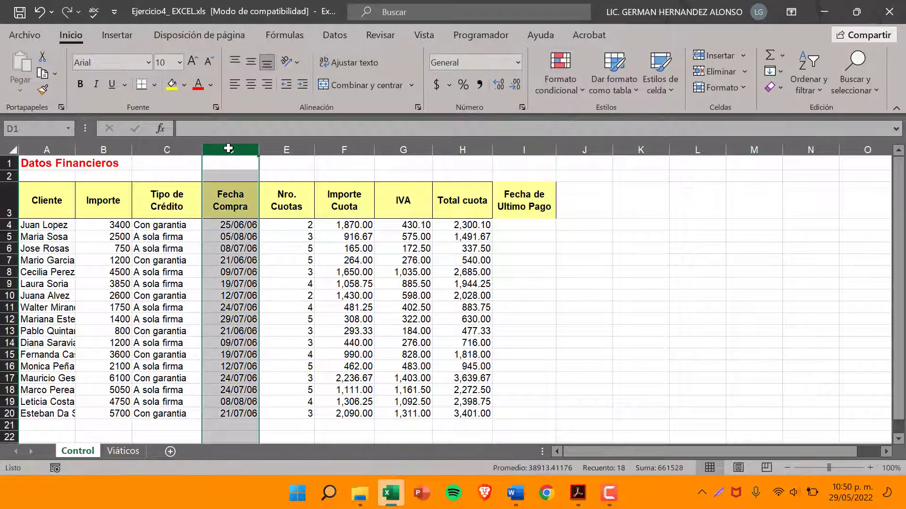
{"action": "left_click", "coordinate": [219, 224]}
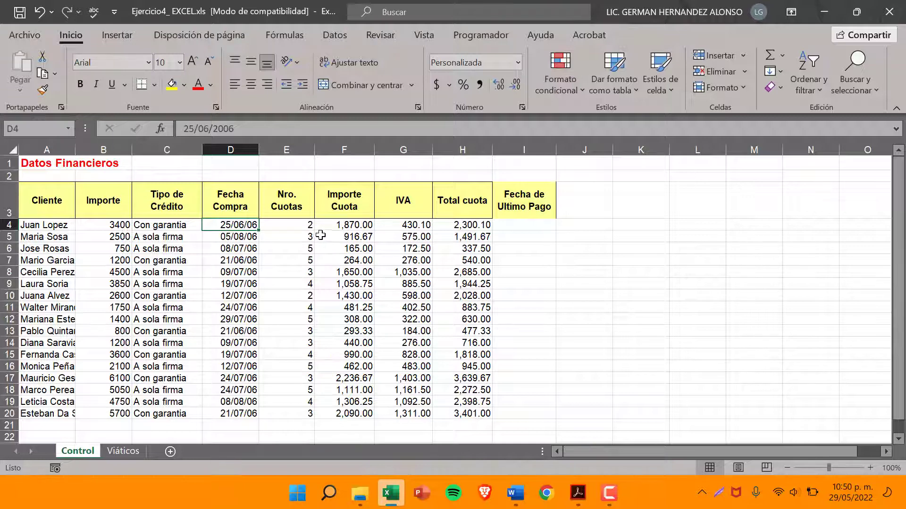
{"action": "left_click", "coordinate": [278, 228]}
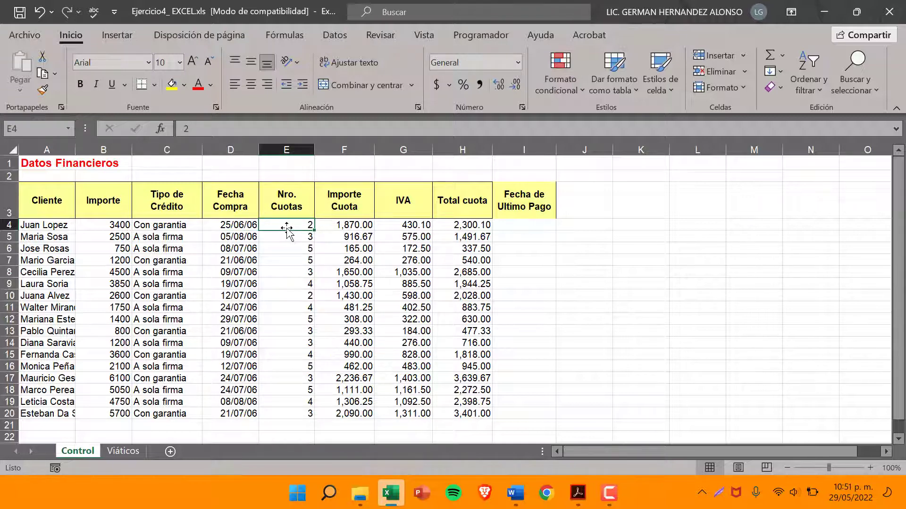
{"action": "left_click", "coordinate": [215, 228]}
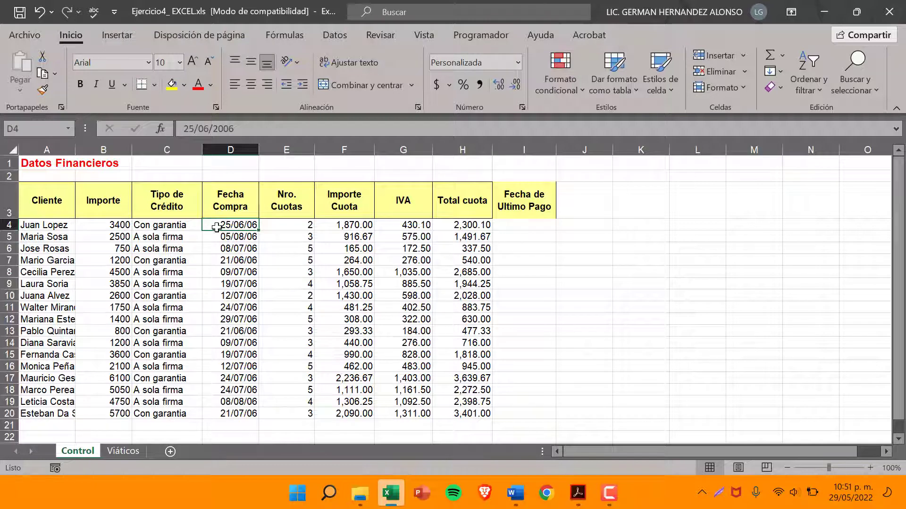
{"action": "left_click", "coordinate": [515, 224]}
{"action": "left_click", "coordinate": [251, 228]}
{"action": "left_click", "coordinate": [518, 223]}
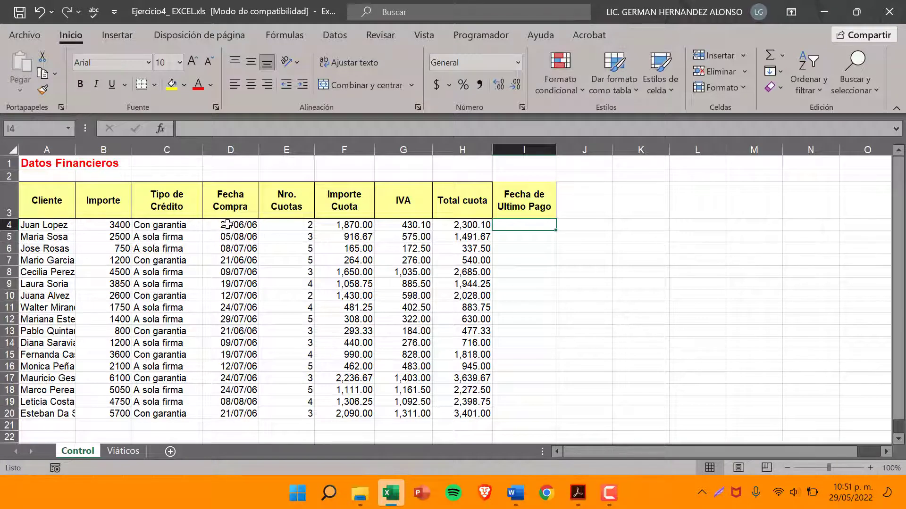
{"action": "left_click", "coordinate": [235, 149]}
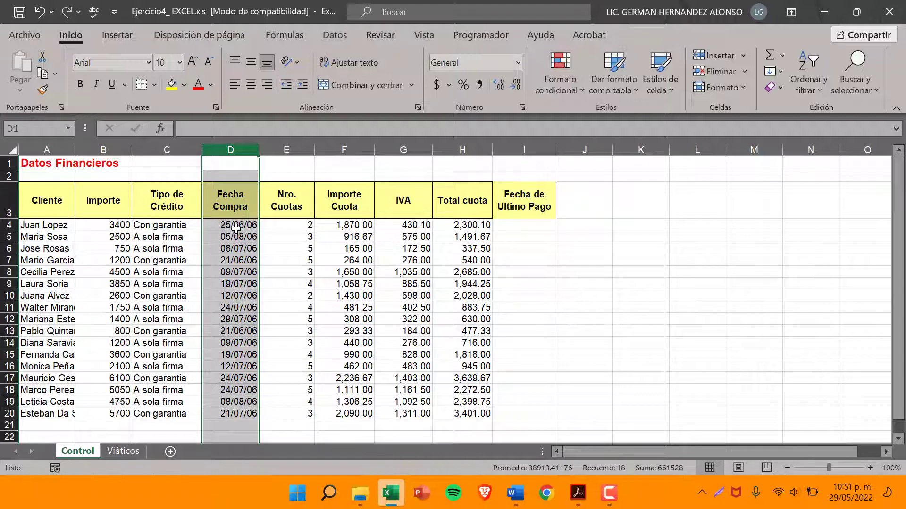
{"action": "left_click", "coordinate": [237, 228]}
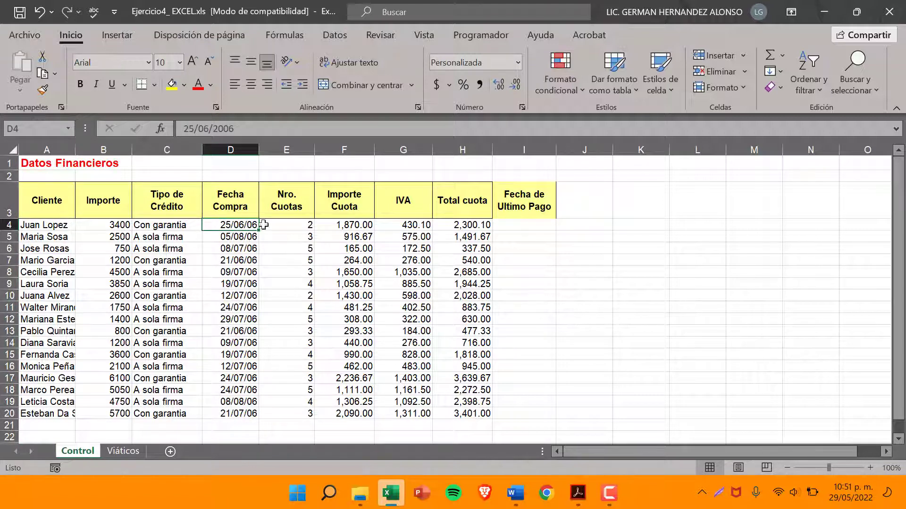
Calculate the first client's last payment date in I4 with =FECHA.MES(D4,E4), using the purchase date and number of installments
{"action": "left_click", "coordinate": [289, 151]}
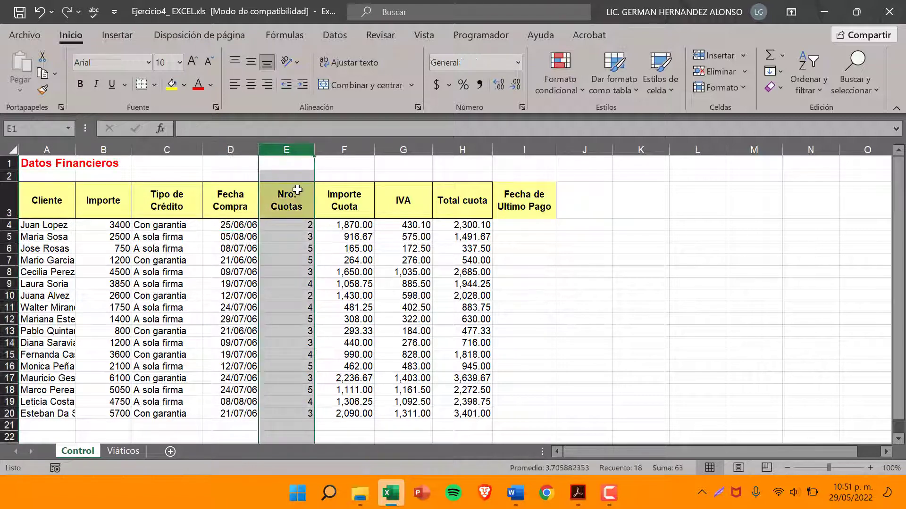
{"action": "left_click", "coordinate": [297, 223]}
{"action": "left_click", "coordinate": [519, 225]}
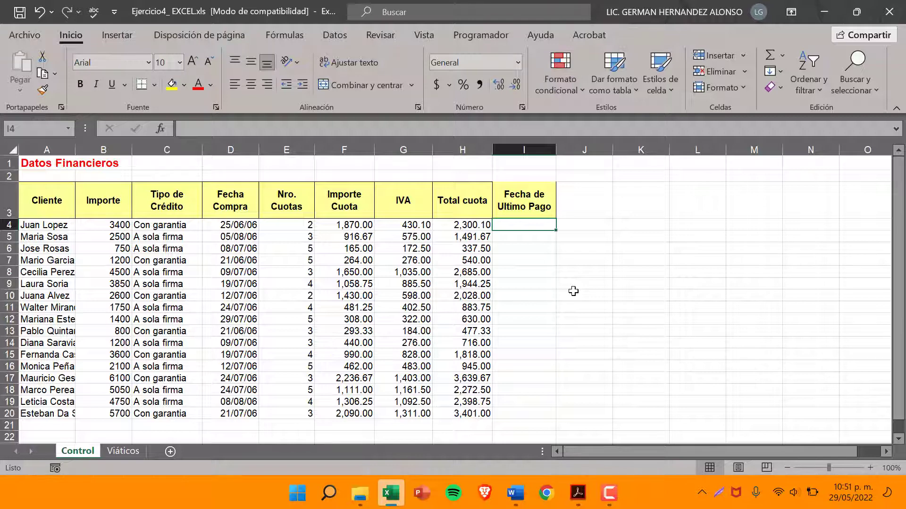
{"action": "type", "text": "="}
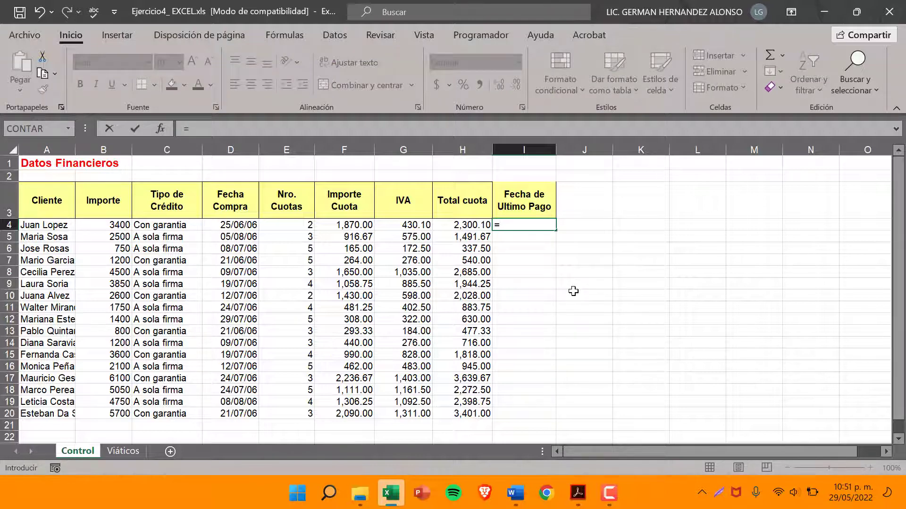
{"action": "type", "text": "fe"}
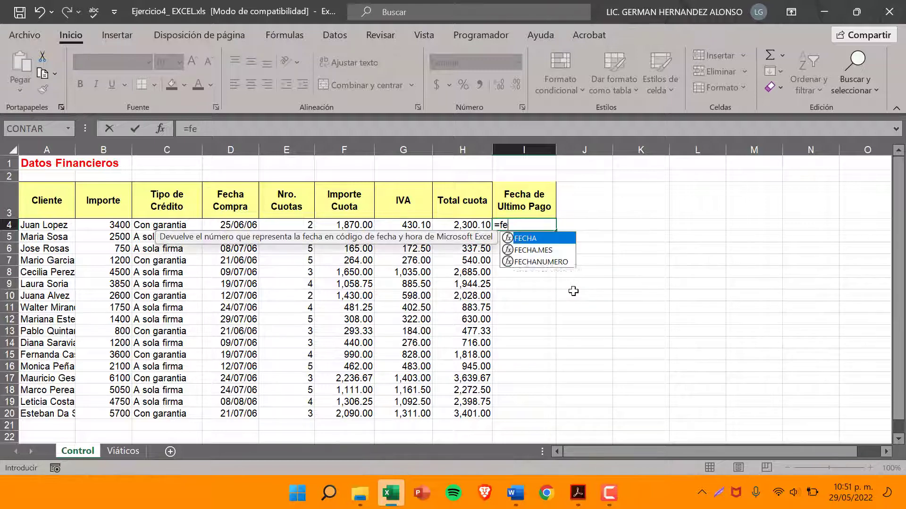
{"action": "type", "text": "cha"}
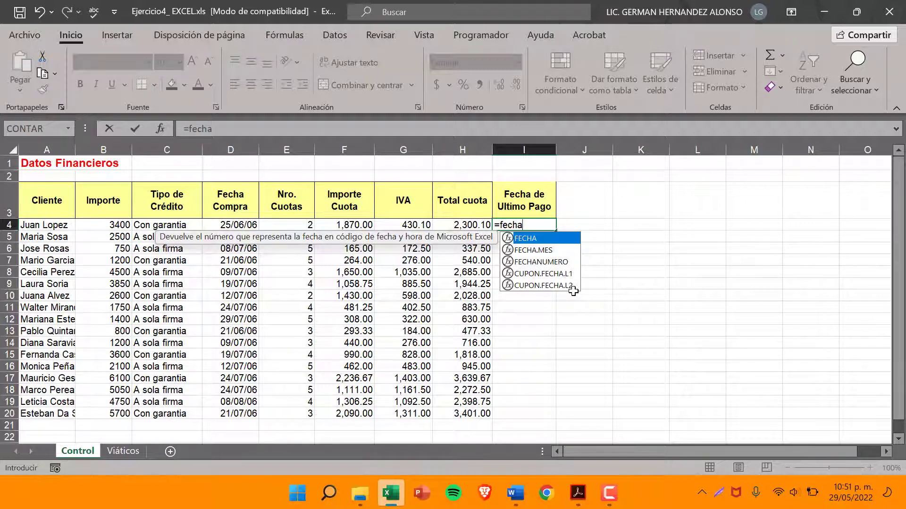
{"action": "type", "text": ".mes"}
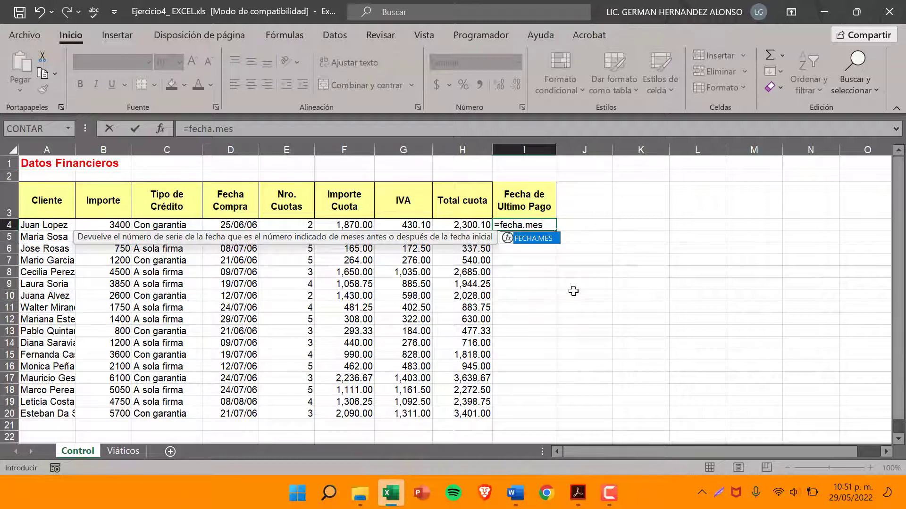
{"action": "type", "text": "("}
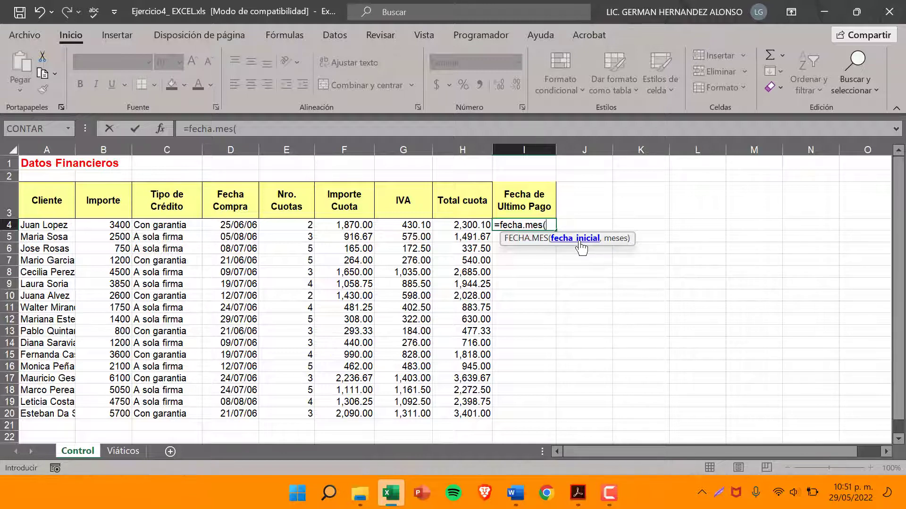
{"action": "left_click", "coordinate": [240, 224]}
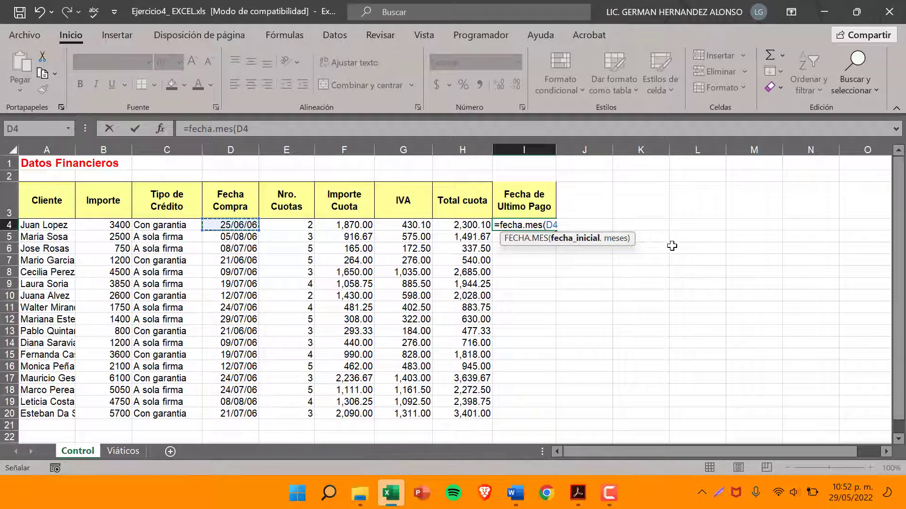
{"action": "type", "text": ","}
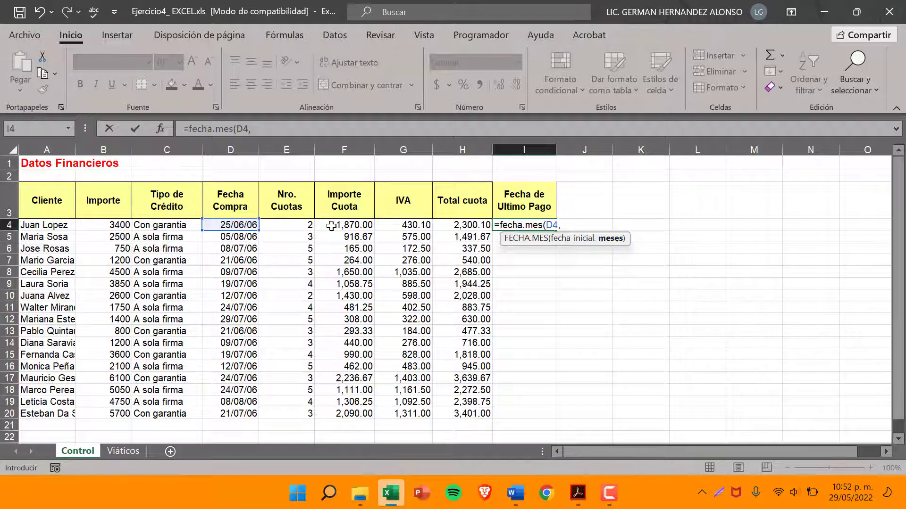
{"action": "left_click", "coordinate": [290, 224]}
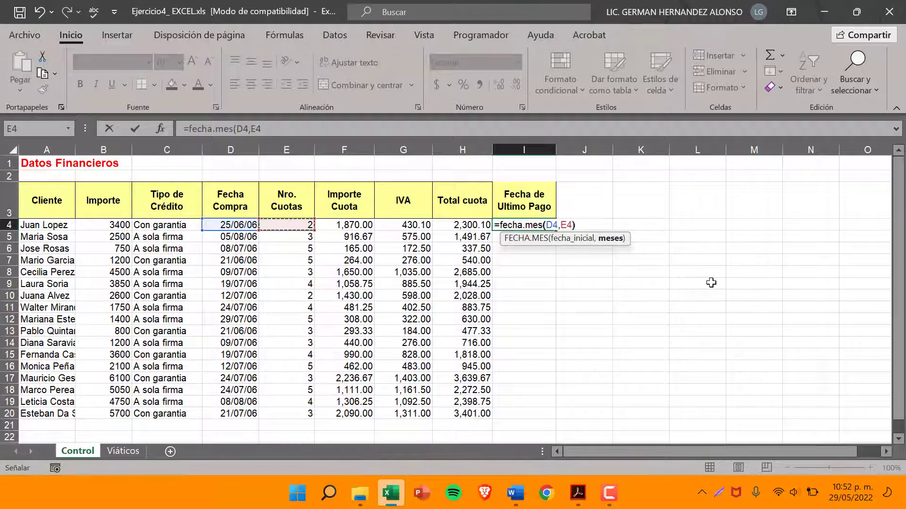
{"action": "type", "text": ")"}
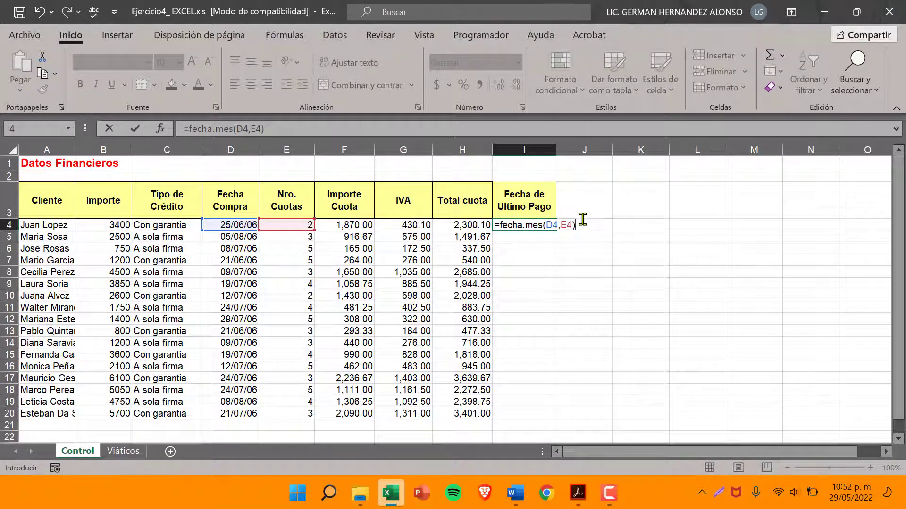
{"action": "key", "text": "Return"}
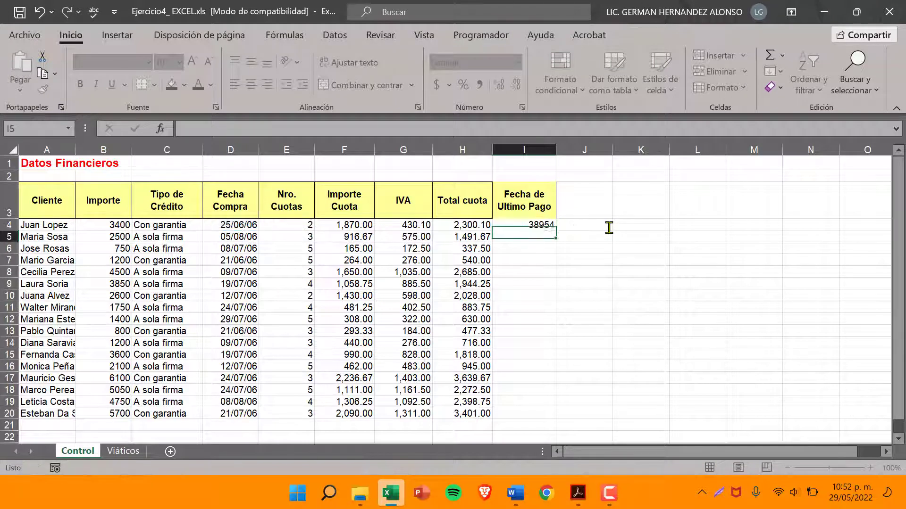
Format cell I4 with the Fecha category, type 14/03/12, for the Español (México) locale
{"action": "left_click", "coordinate": [500, 225]}
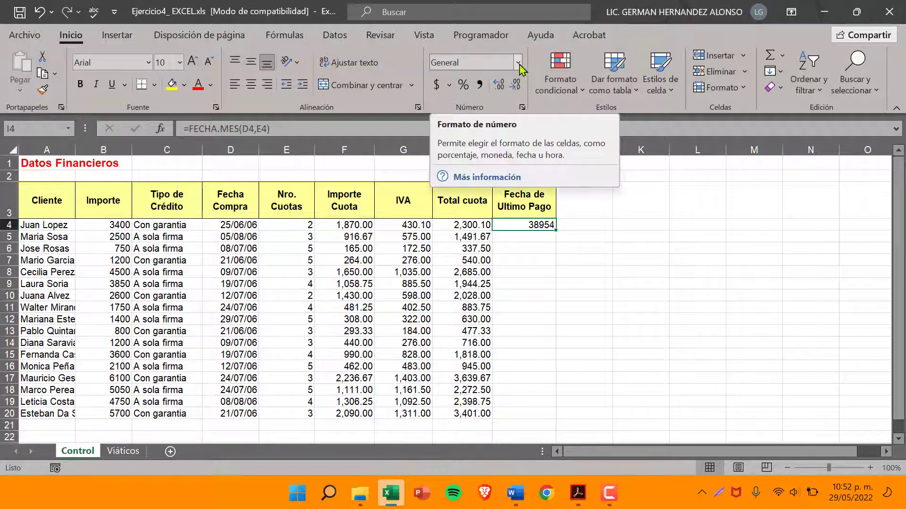
{"action": "key", "text": "F9"}
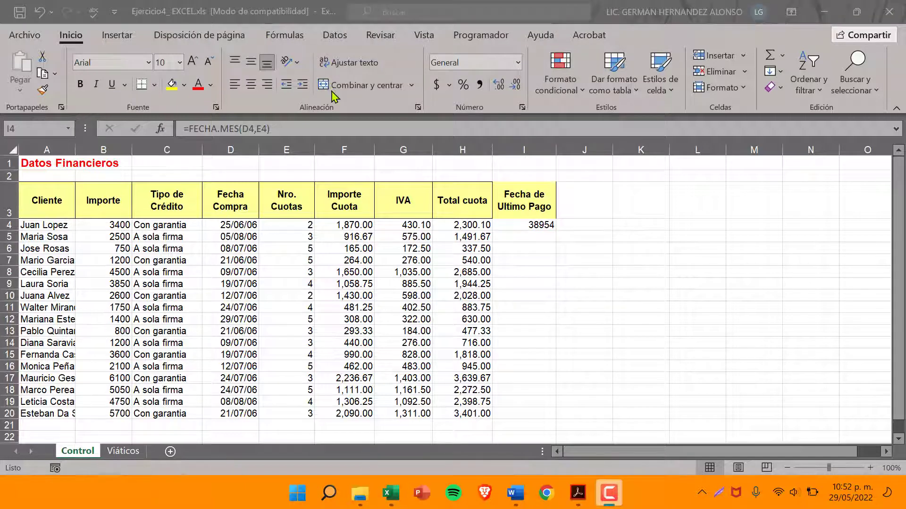
{"action": "left_click", "coordinate": [71, 31]}
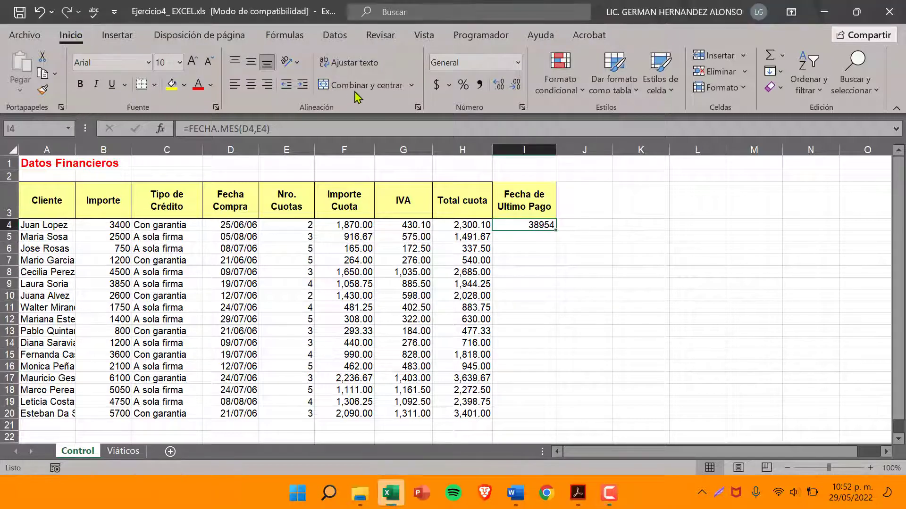
{"action": "key", "text": "F9"}
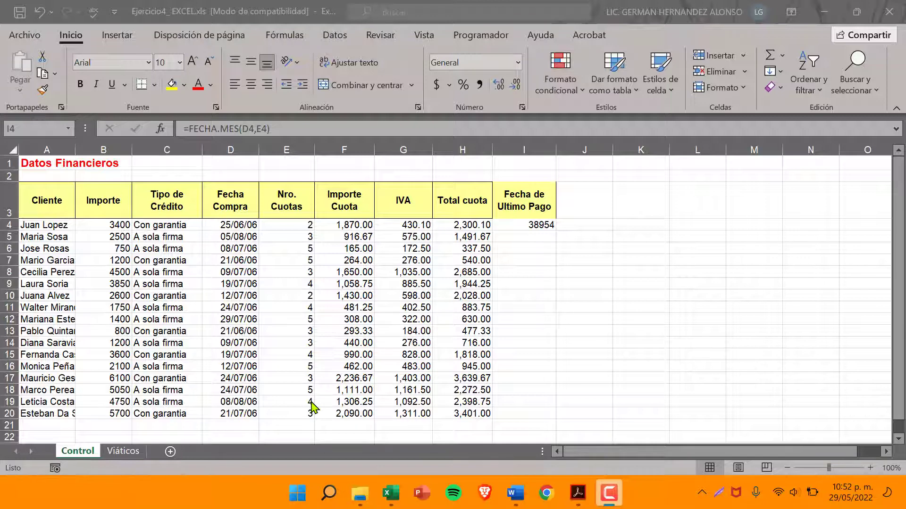
{"action": "left_click", "coordinate": [518, 63]}
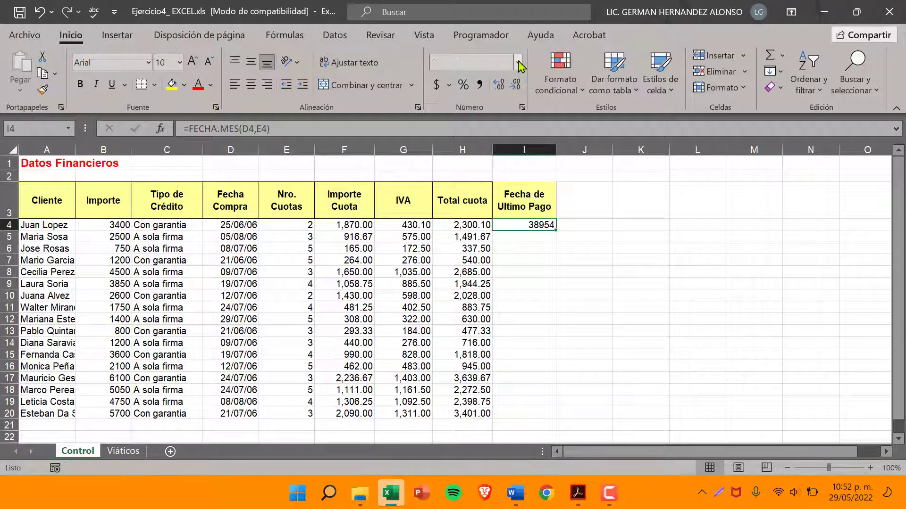
{"action": "left_click", "coordinate": [518, 63]}
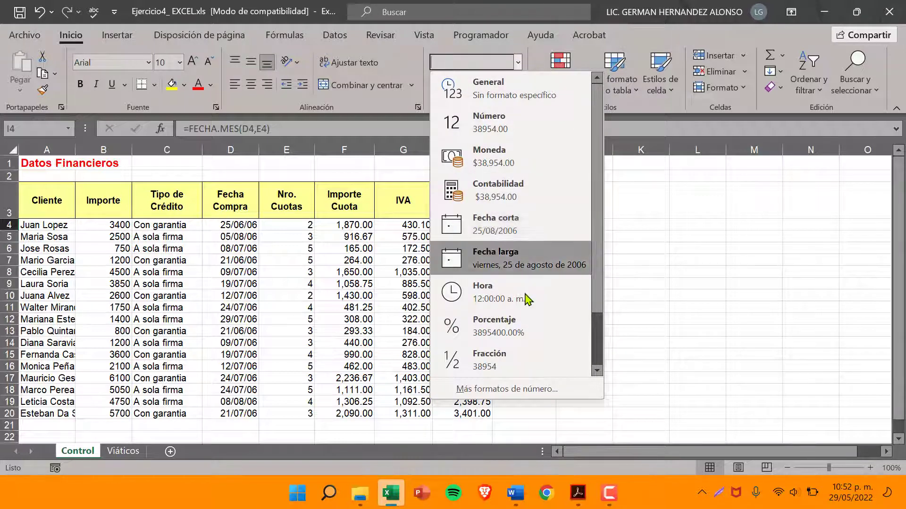
{"action": "left_click", "coordinate": [525, 391]}
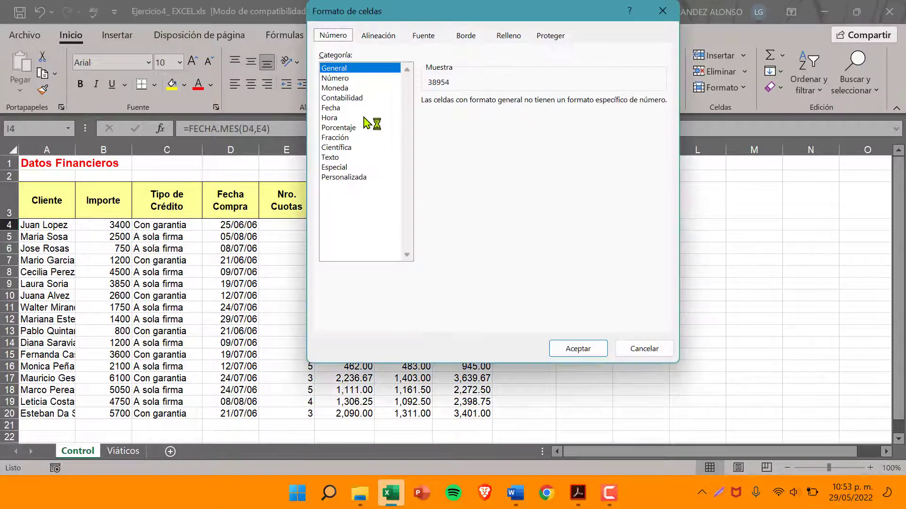
{"action": "left_click", "coordinate": [334, 110]}
{"action": "left_click_drag", "start_coordinate": [576, 14], "coordinate": [435, 23]}
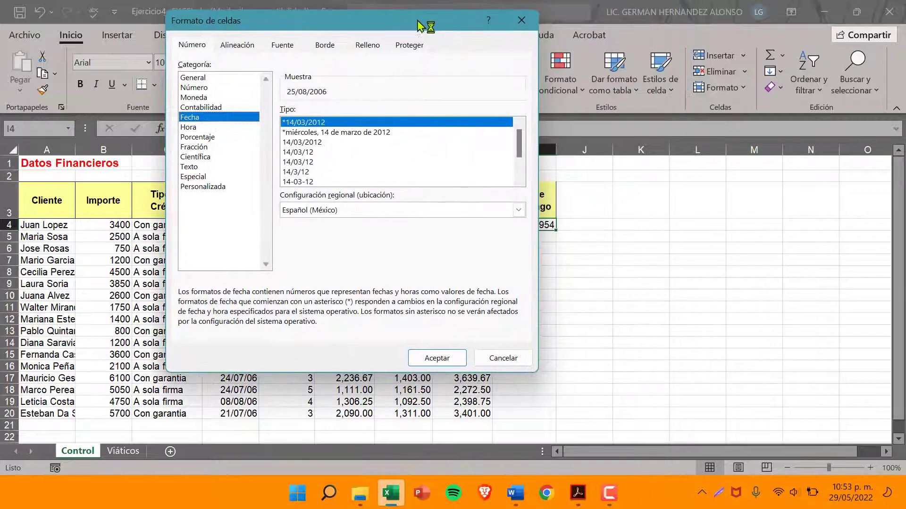
{"action": "left_click", "coordinate": [305, 152]}
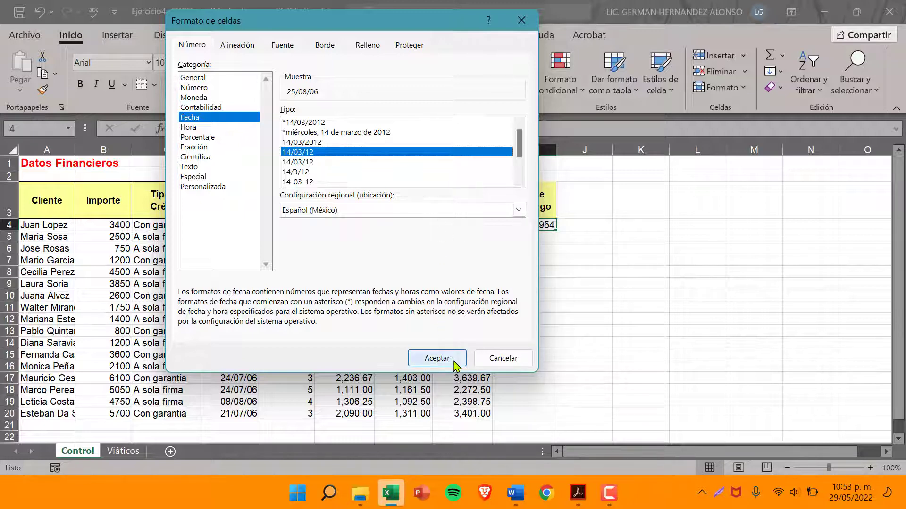
{"action": "left_click", "coordinate": [436, 358]}
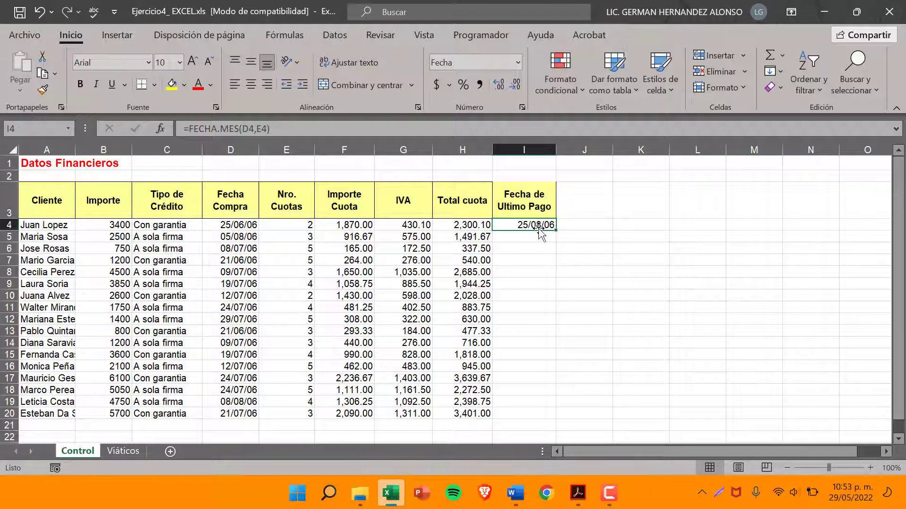
Compare the dates in D4 and I4 and fill the I4 formula down through I20
{"action": "left_click", "coordinate": [233, 228]}
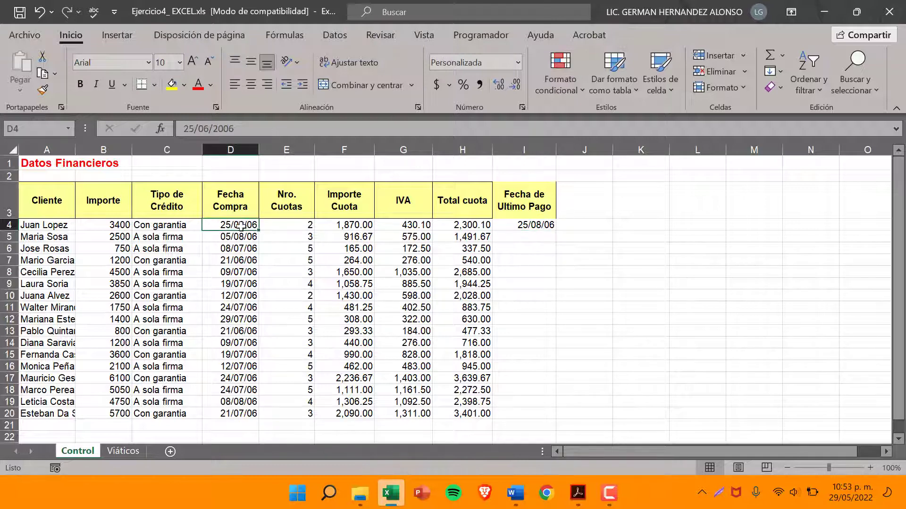
{"action": "left_click", "coordinate": [522, 225]}
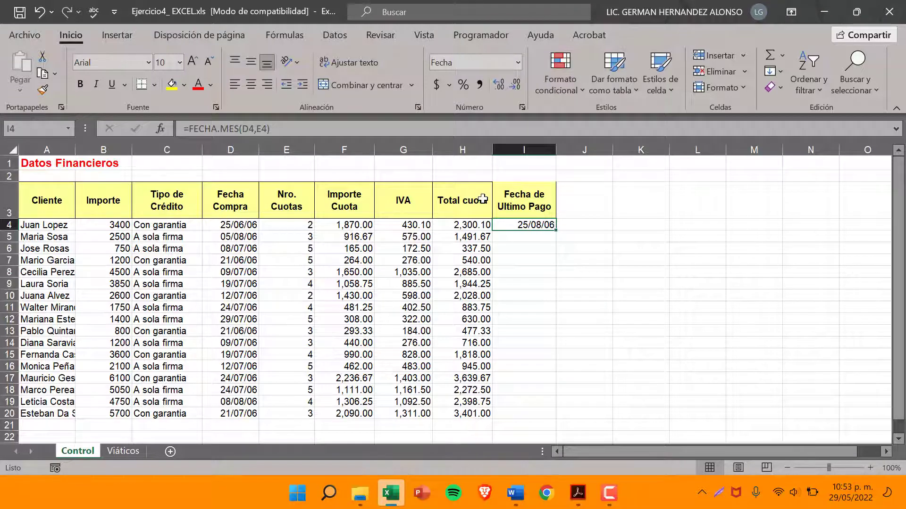
{"action": "left_click", "coordinate": [525, 198]}
{"action": "left_click", "coordinate": [548, 225]}
{"action": "left_click_drag", "start_coordinate": [557, 230], "coordinate": [553, 419]}
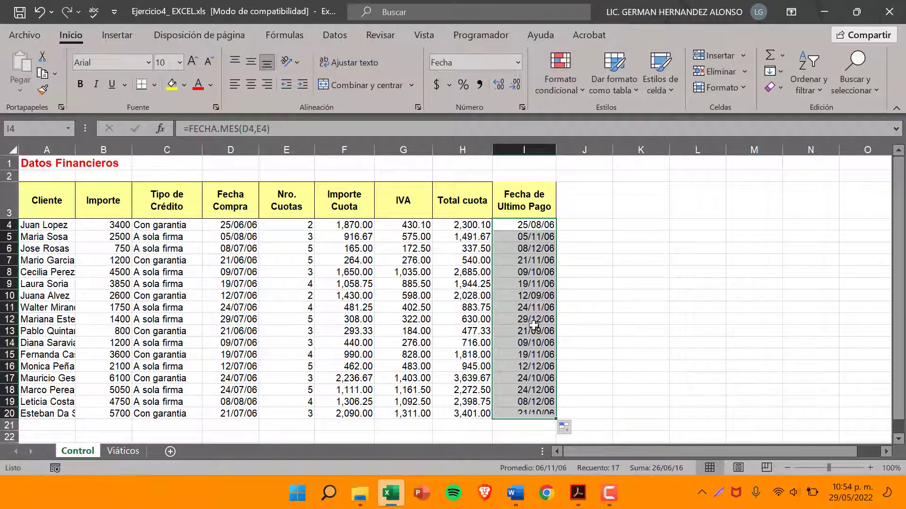
Examine the copied FECHA.MES formulas and dates in the Fecha de Ultimo Pago column, rows 4 to 20
{"action": "left_click", "coordinate": [527, 284]}
{"action": "left_click_drag", "start_coordinate": [528, 229], "coordinate": [525, 418]}
{"action": "left_click", "coordinate": [523, 319]}
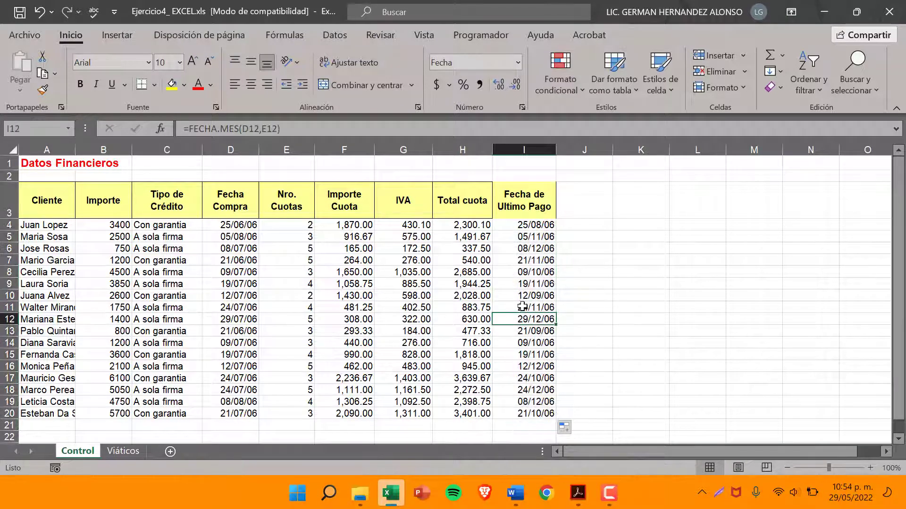
{"action": "left_click", "coordinate": [528, 272]}
{"action": "left_click", "coordinate": [529, 248]}
{"action": "left_click", "coordinate": [531, 237]}
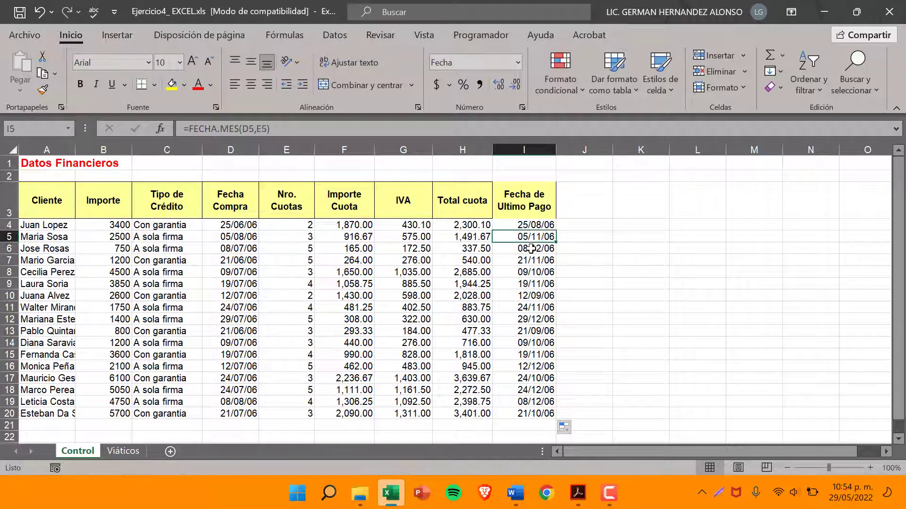
{"action": "left_click", "coordinate": [530, 248]}
{"action": "left_click", "coordinate": [529, 261]}
{"action": "left_click", "coordinate": [524, 285]}
{"action": "left_click", "coordinate": [523, 308]}
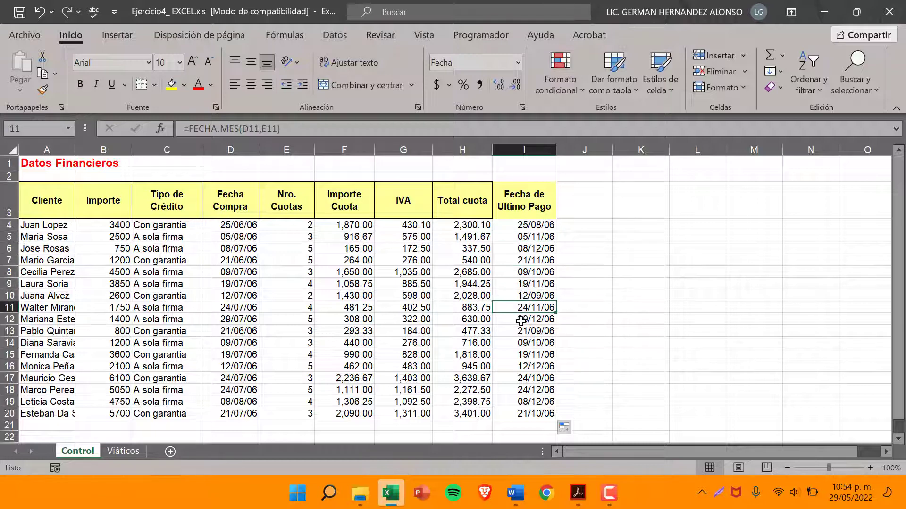
{"action": "left_click", "coordinate": [521, 321]}
{"action": "left_click", "coordinate": [522, 343]}
{"action": "left_click", "coordinate": [524, 354]}
{"action": "left_click", "coordinate": [527, 389]}
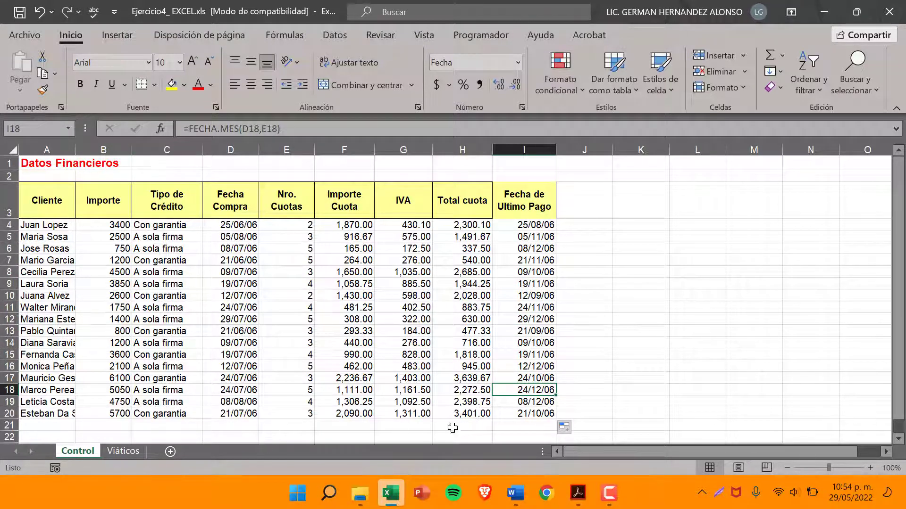
Switch to Acrobat, review instructions 2 and 3 of the ejpractico4excel.pdf exercise, and return to the Control sheet in Excel
{"action": "left_click", "coordinate": [578, 495]}
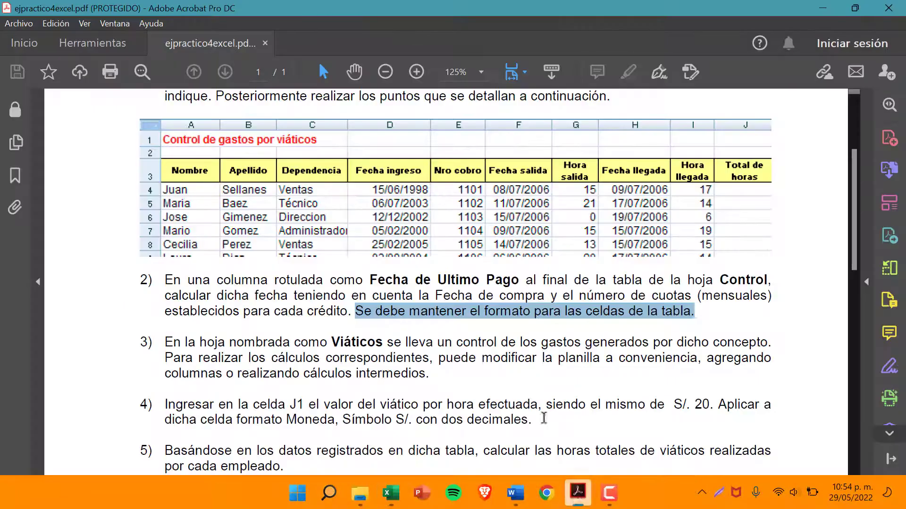
{"action": "scroll", "coordinate": [264, 264], "scroll_direction": "down", "scroll_amount": 2}
{"action": "scroll", "coordinate": [291, 270], "scroll_direction": "down", "scroll_amount": 1}
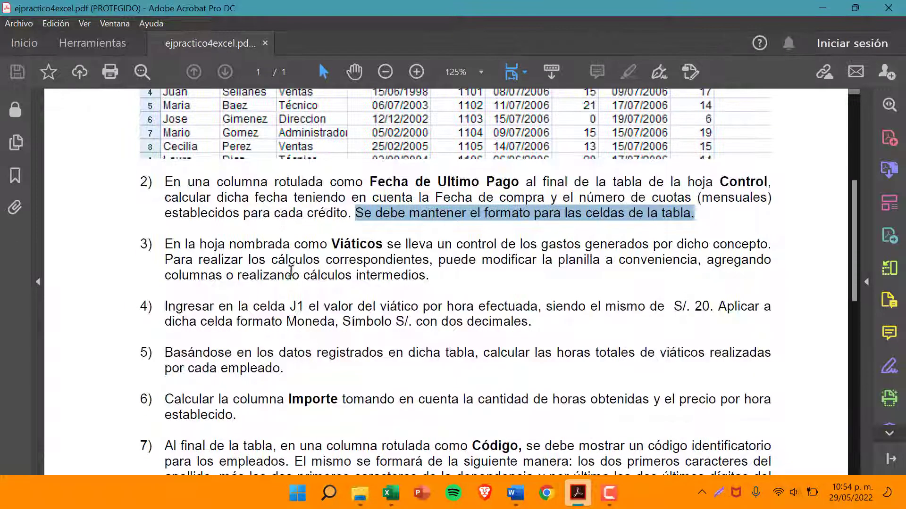
{"action": "left_click_drag", "start_coordinate": [169, 186], "coordinate": [127, 236]}
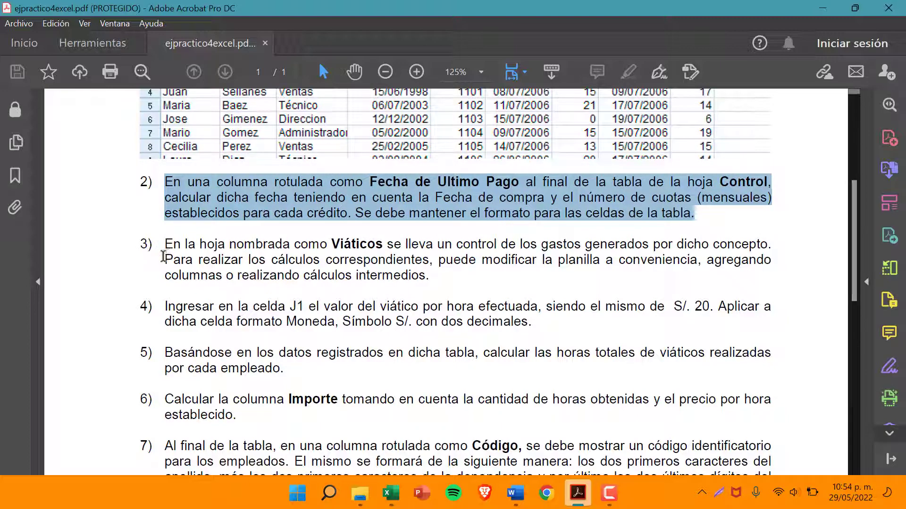
{"action": "left_click_drag", "start_coordinate": [164, 245], "coordinate": [442, 270]}
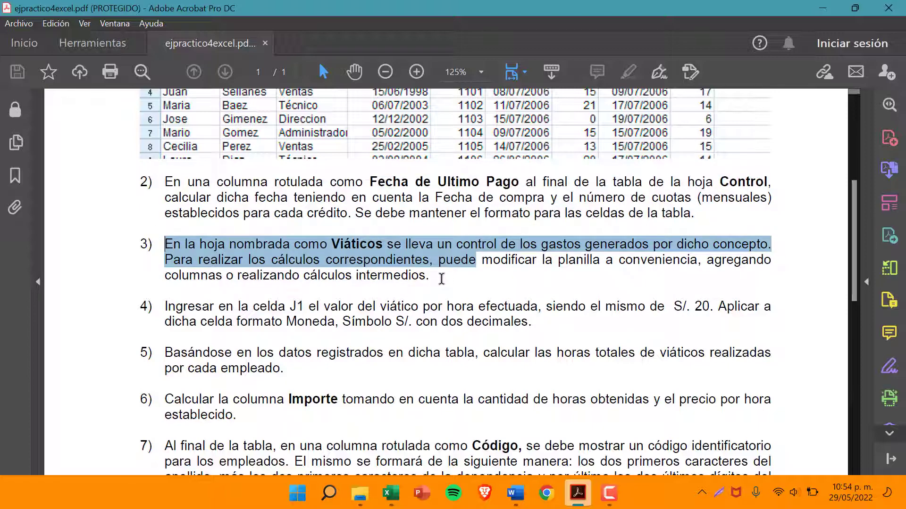
{"action": "left_click_drag", "start_coordinate": [442, 279], "coordinate": [441, 280]}
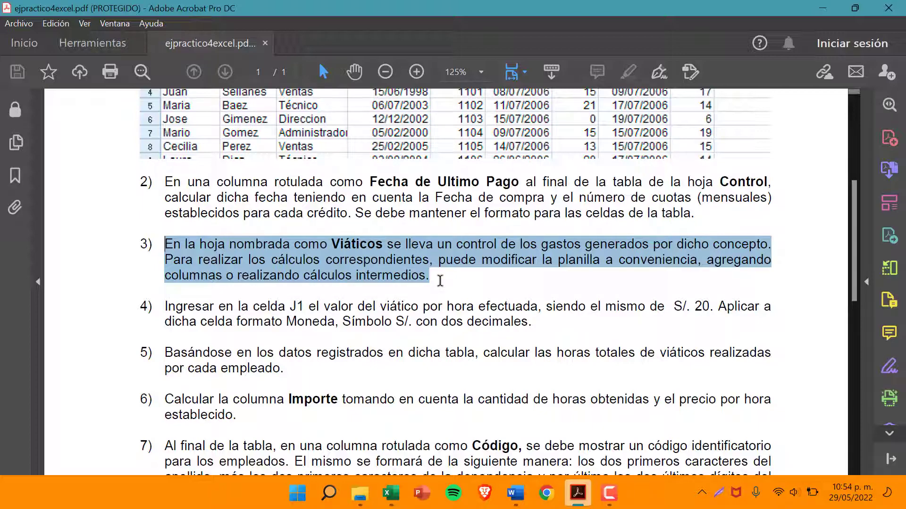
{"action": "left_click", "coordinate": [391, 493]}
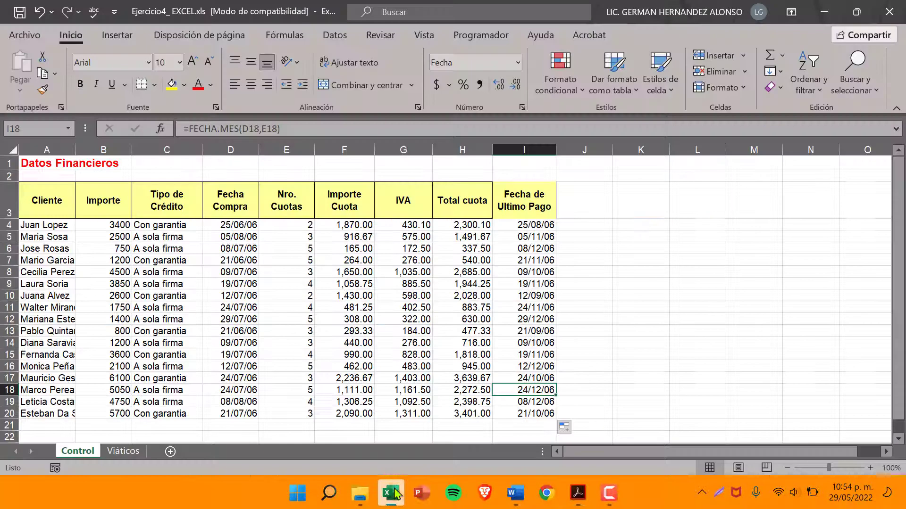
Open the Viáticos sheet
{"action": "scroll", "coordinate": [184, 257], "scroll_direction": "down", "scroll_amount": 3}
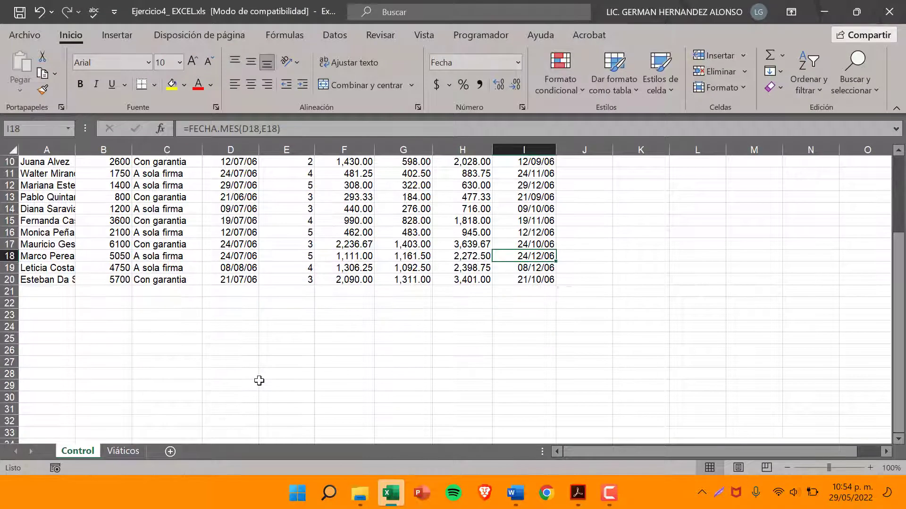
{"action": "scroll", "coordinate": [259, 381], "scroll_direction": "up", "scroll_amount": 3}
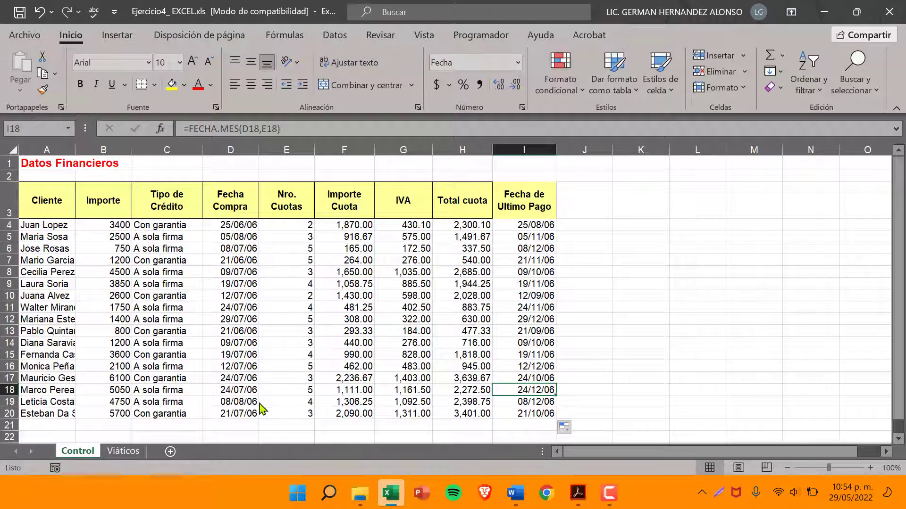
{"action": "key", "text": "F9"}
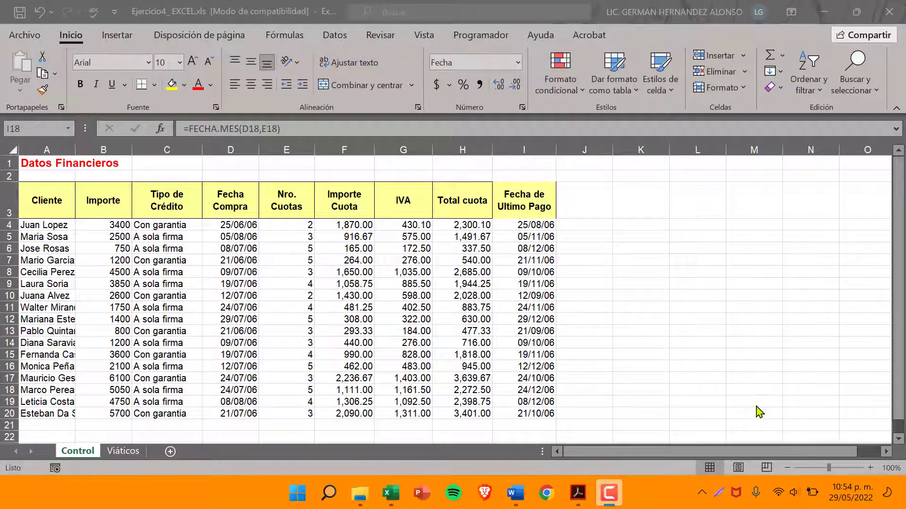
{"action": "left_click", "coordinate": [111, 450]}
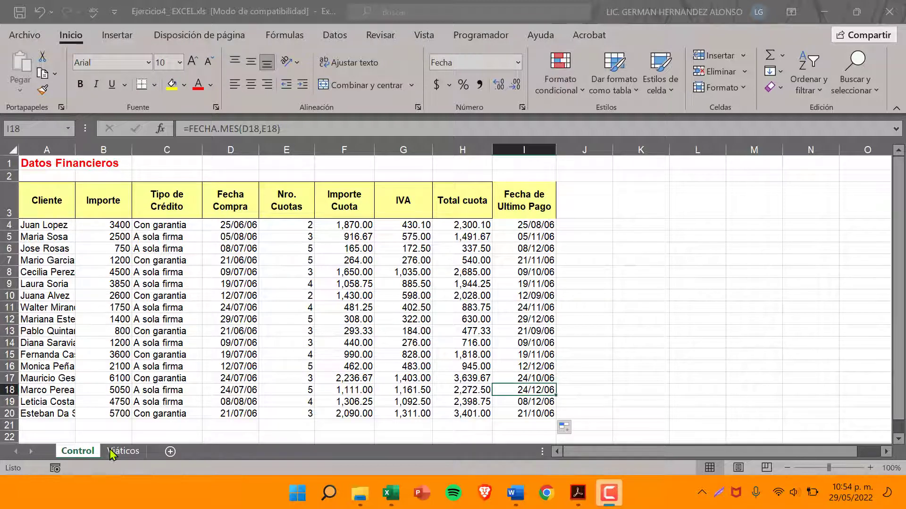
{"action": "left_click", "coordinate": [110, 451]}
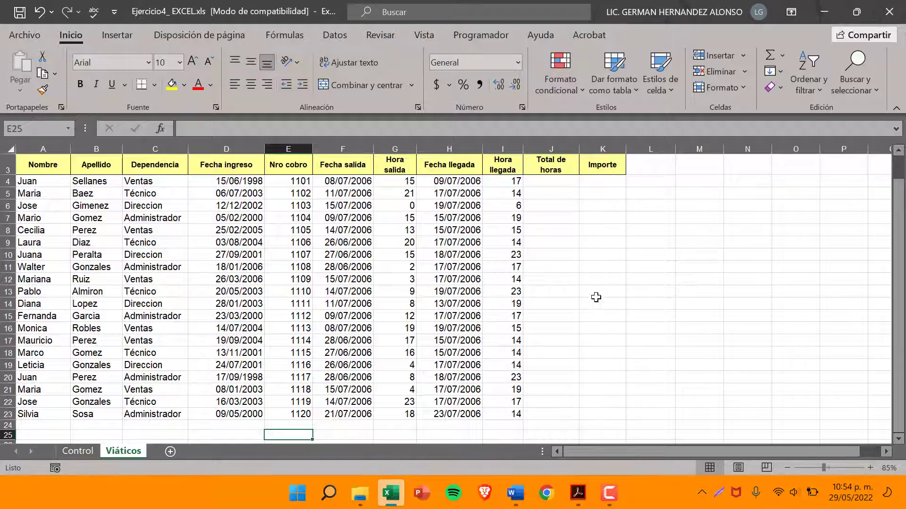
Switch to Acrobat, read instruction 4 of the exercise about cell J1, and return to the Viáticos sheet in Excel
{"action": "left_click", "coordinate": [577, 500]}
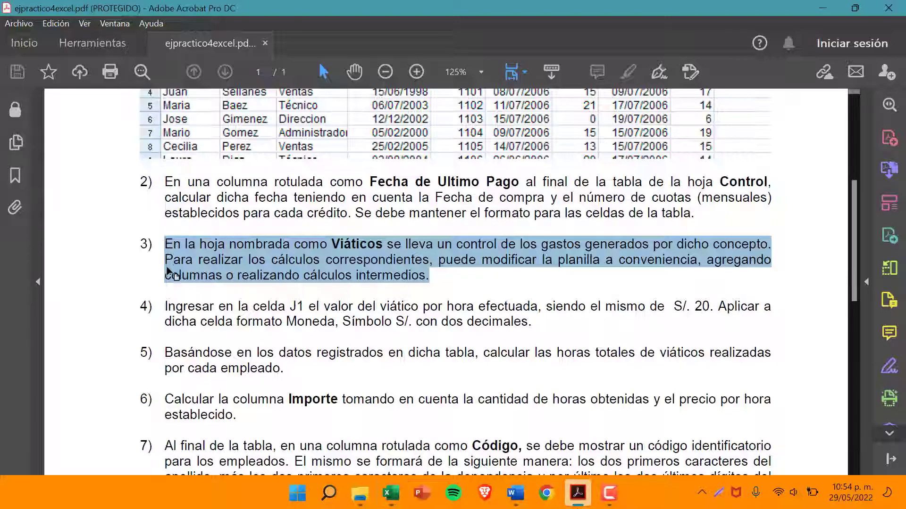
{"action": "left_click_drag", "start_coordinate": [162, 305], "coordinate": [676, 308]}
{"action": "left_click", "coordinate": [678, 308]}
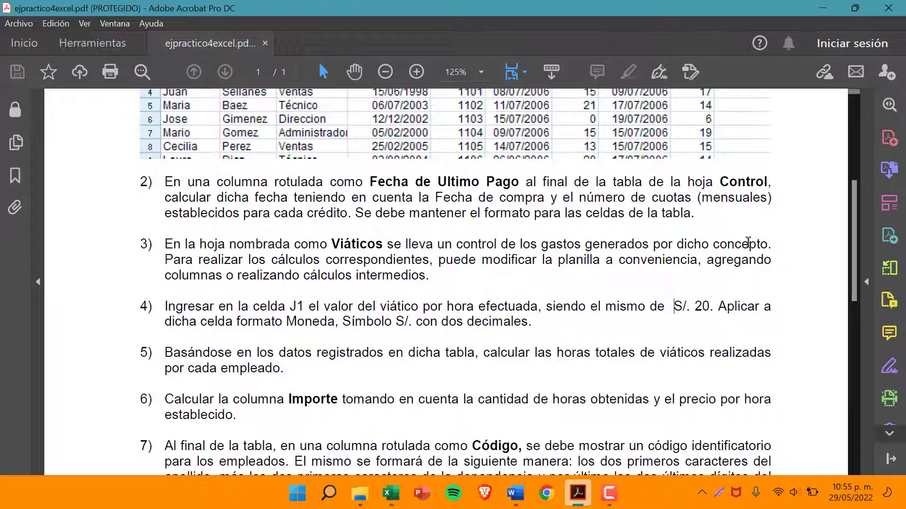
{"action": "left_click", "coordinate": [831, 11]}
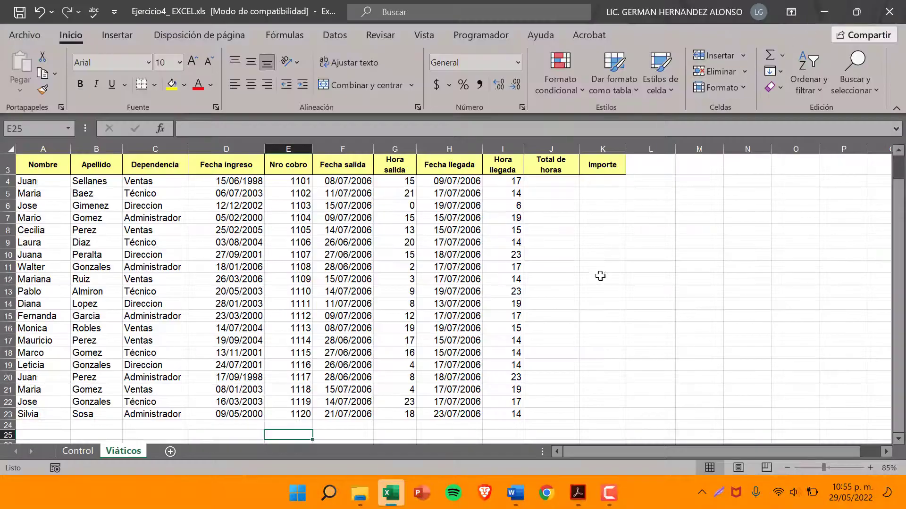
Enter 20 in cell J1 of the Viáticos sheet as the hourly travel allowance and keep J1 selected
{"action": "scroll", "coordinate": [598, 272], "scroll_direction": "up", "scroll_amount": 1}
{"action": "left_click", "coordinate": [553, 163]}
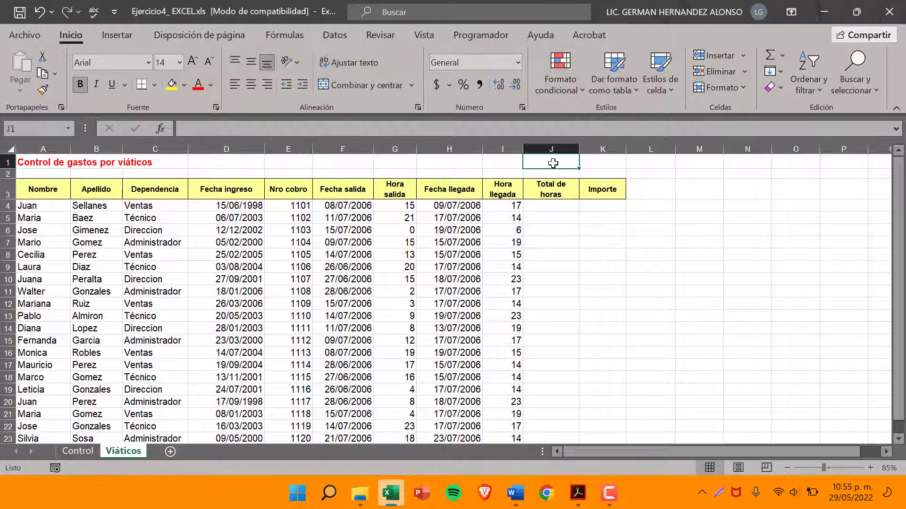
{"action": "left_click", "coordinate": [14, 129]}
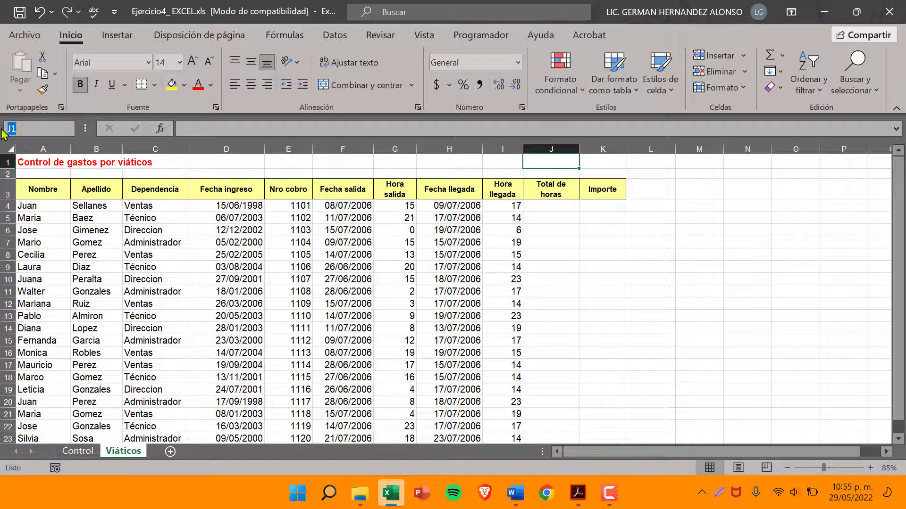
{"action": "left_click", "coordinate": [551, 166]}
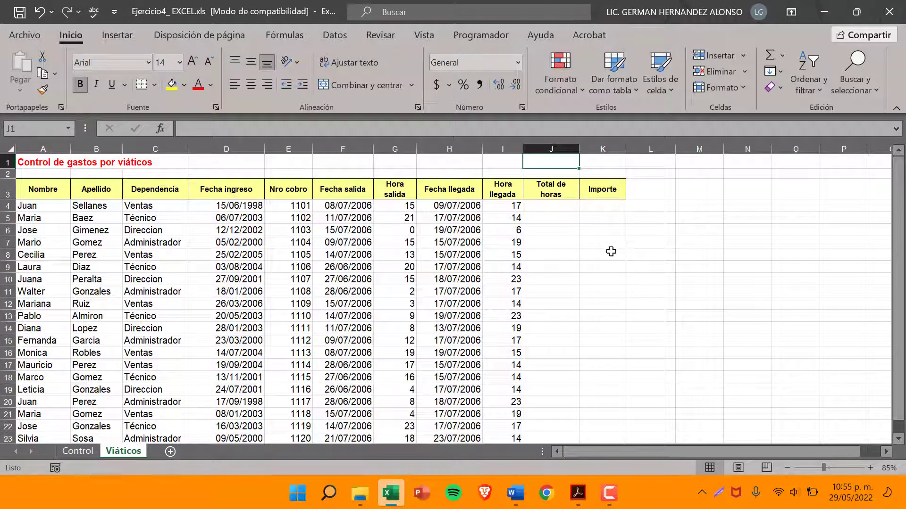
{"action": "type", "text": "20"}
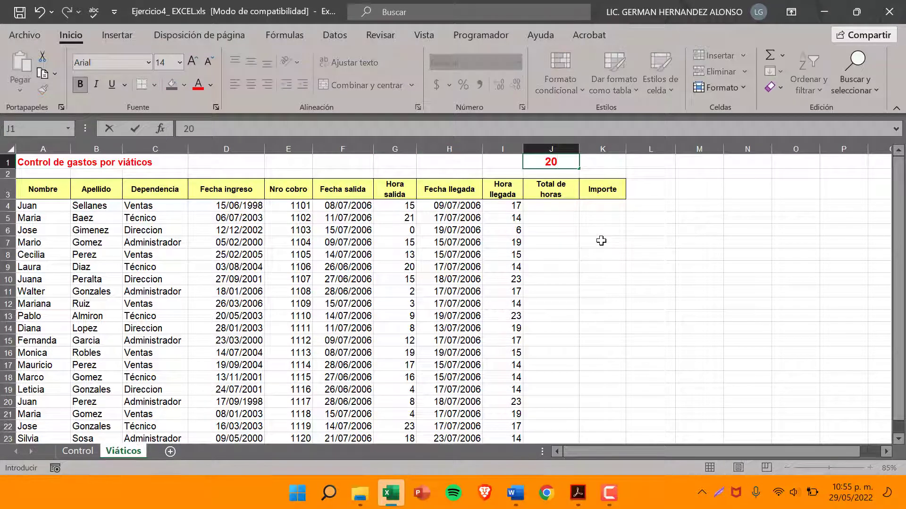
{"action": "left_click", "coordinate": [561, 242]}
{"action": "left_click", "coordinate": [550, 162]}
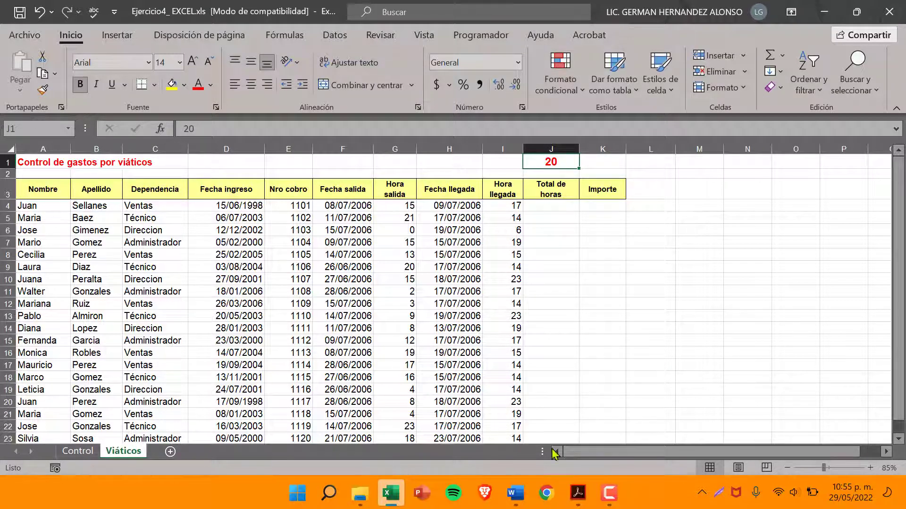
Switch to Acrobat, check the S/. 20 amount in instruction 4, and return to Excel
{"action": "left_click", "coordinate": [579, 494]}
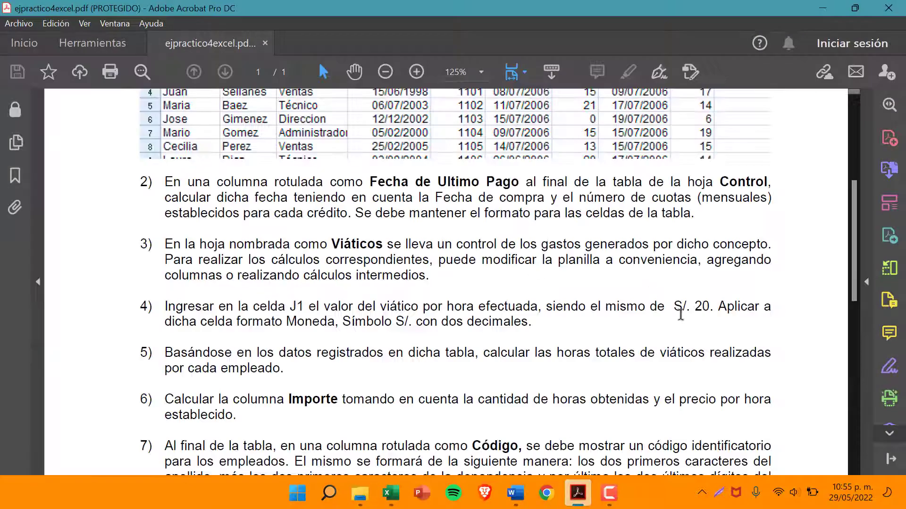
{"action": "left_click_drag", "start_coordinate": [674, 308], "coordinate": [706, 310]}
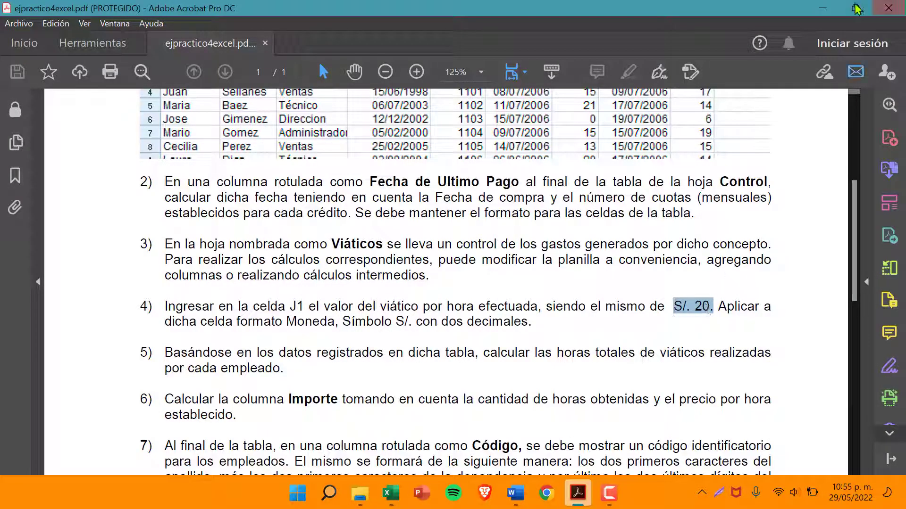
{"action": "key", "text": "alt+Tab"}
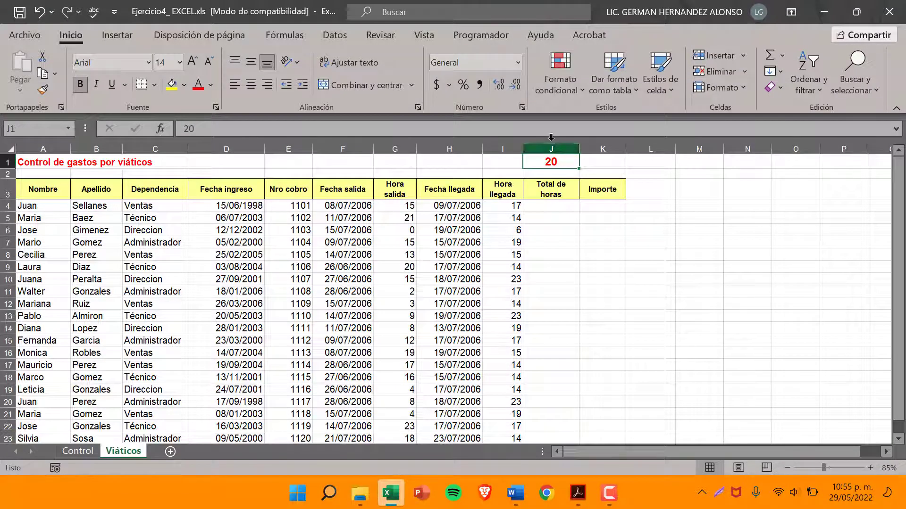
Compare the S/. custom number formats for cell J1 and apply the type "S/." #,##0.00;"S/." -#,##0.00
{"action": "left_click", "coordinate": [518, 63]}
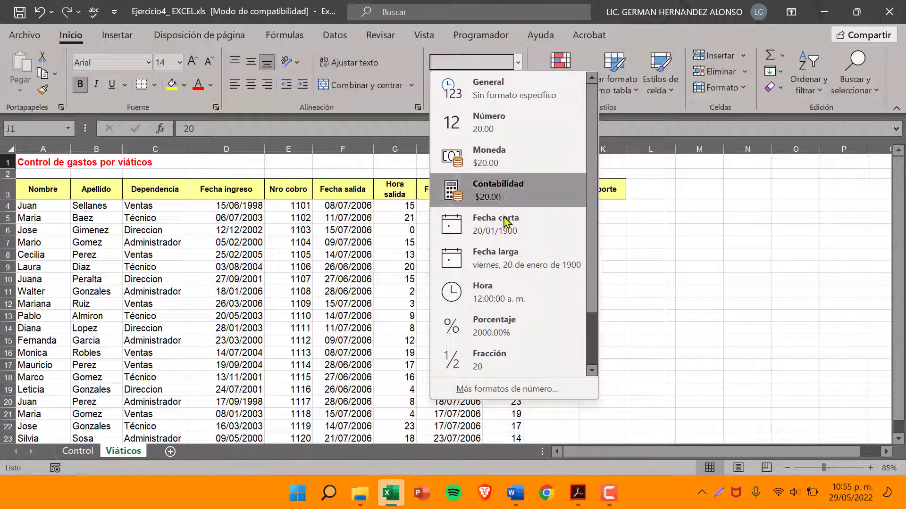
{"action": "left_click", "coordinate": [487, 389]}
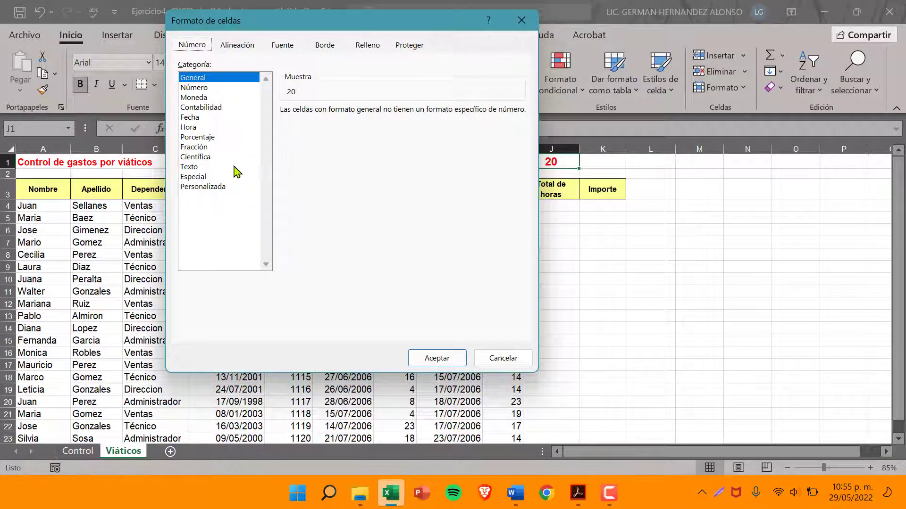
{"action": "left_click", "coordinate": [218, 188]}
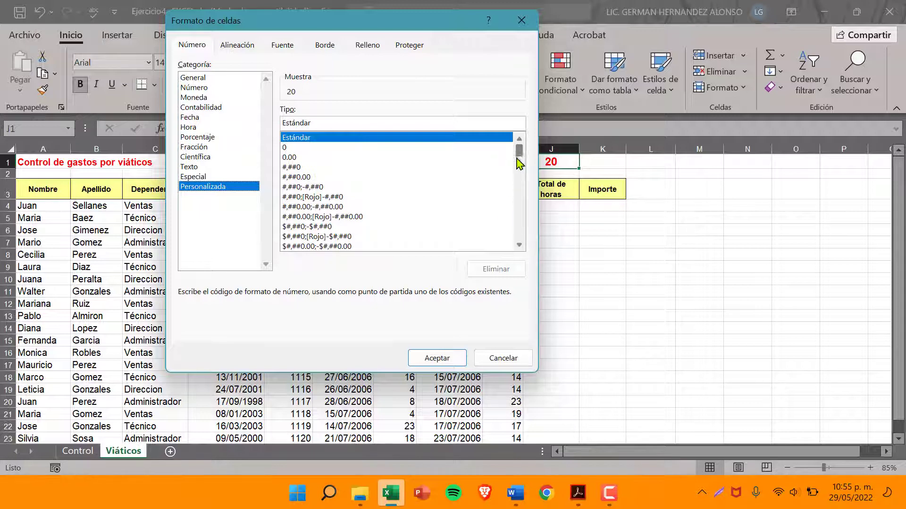
{"action": "left_click", "coordinate": [519, 244]}
{"action": "left_click", "coordinate": [519, 245]}
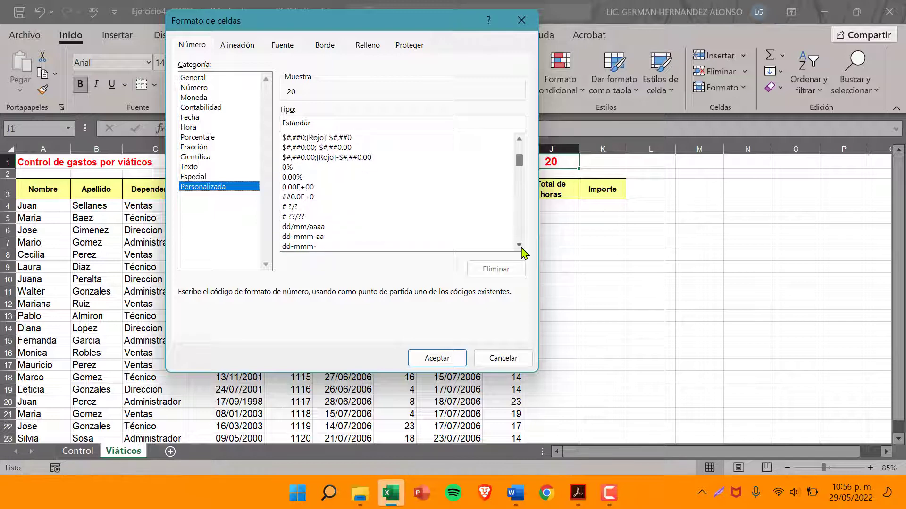
{"action": "left_click", "coordinate": [518, 245]}
{"action": "left_click", "coordinate": [519, 245]}
{"action": "left_click", "coordinate": [519, 245]}
{"action": "left_click", "coordinate": [519, 245]}
{"action": "left_click", "coordinate": [519, 244]}
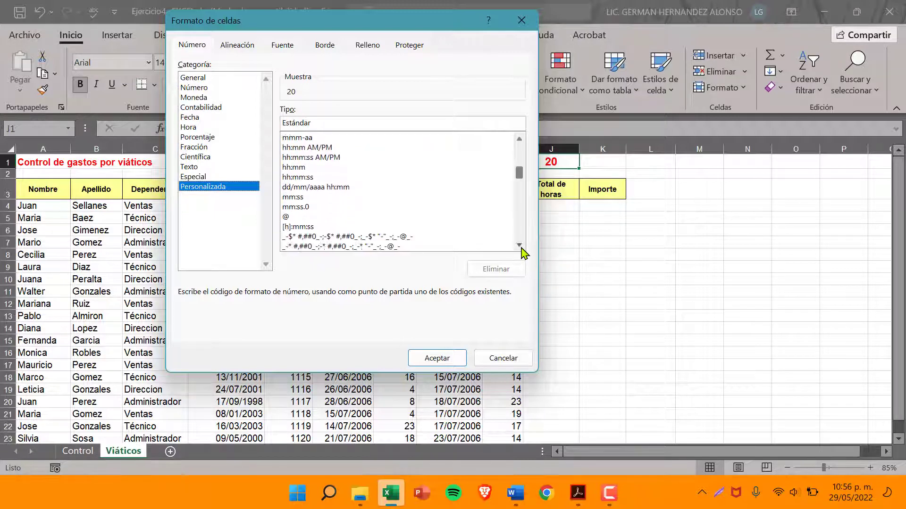
{"action": "left_click", "coordinate": [519, 245]}
{"action": "left_click", "coordinate": [519, 245]}
{"action": "left_click", "coordinate": [519, 245]}
{"action": "left_click", "coordinate": [519, 244]}
{"action": "left_click", "coordinate": [519, 245]}
{"action": "left_click", "coordinate": [519, 245]}
{"action": "left_click", "coordinate": [519, 245]}
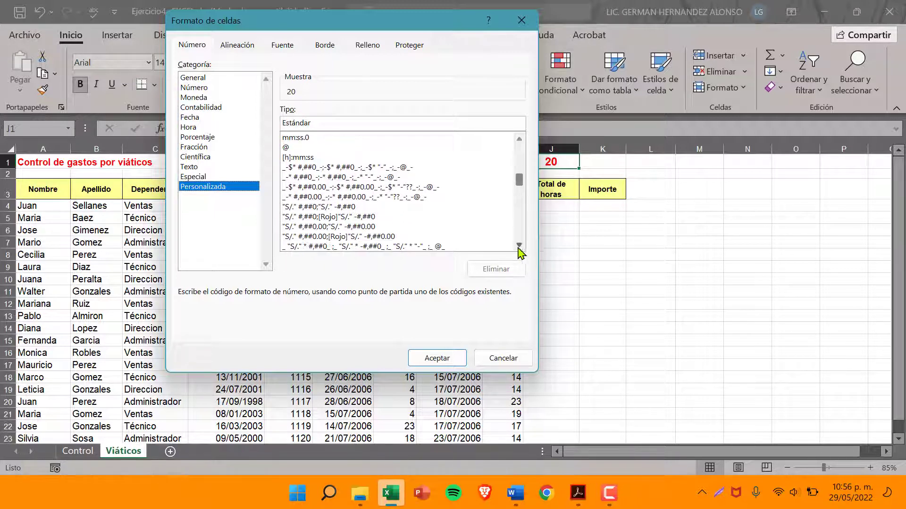
{"action": "left_click", "coordinate": [314, 207]}
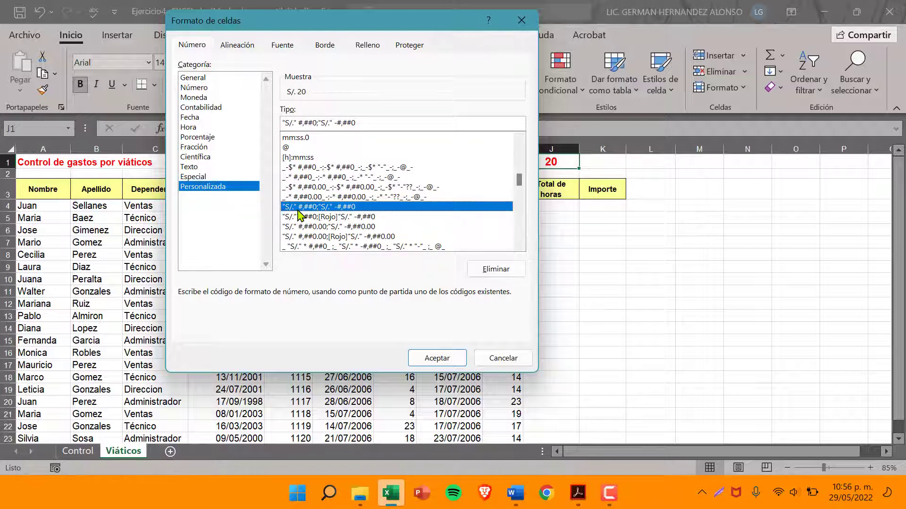
{"action": "left_click", "coordinate": [300, 217]}
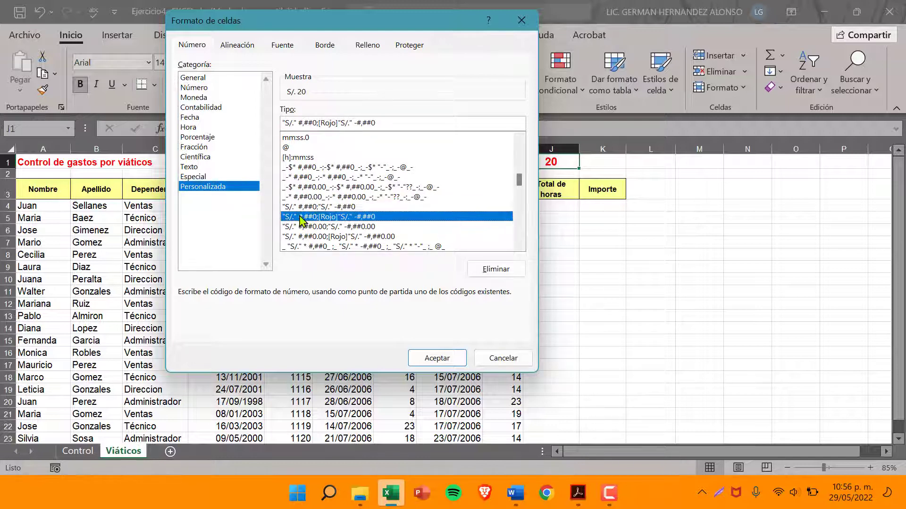
{"action": "left_click", "coordinate": [300, 226]}
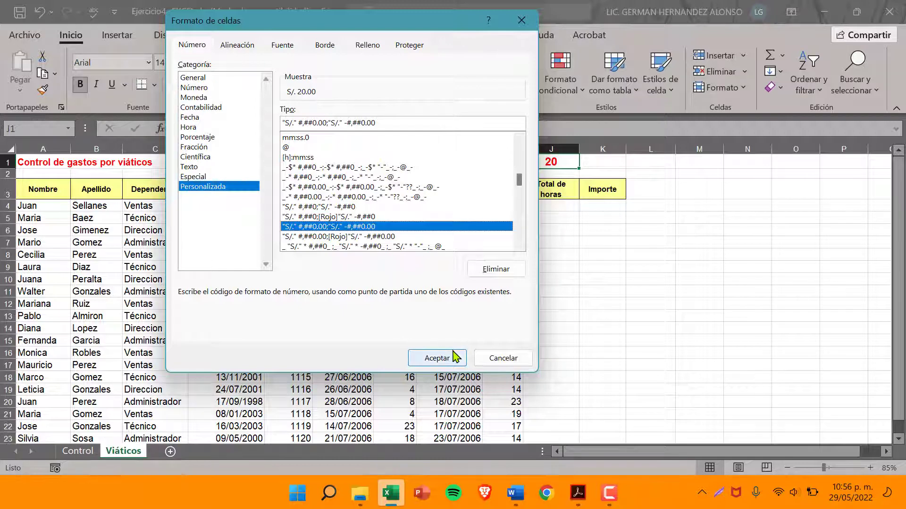
{"action": "left_click", "coordinate": [322, 209]}
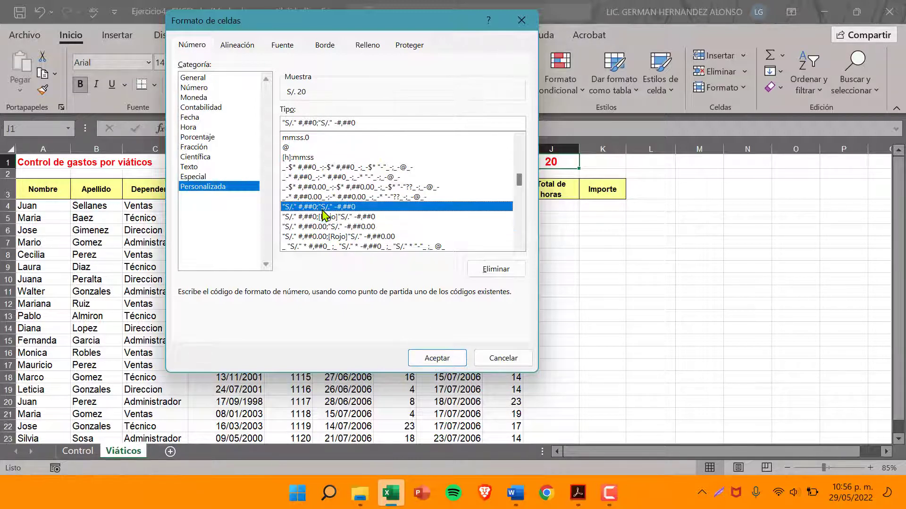
{"action": "left_click", "coordinate": [323, 215]}
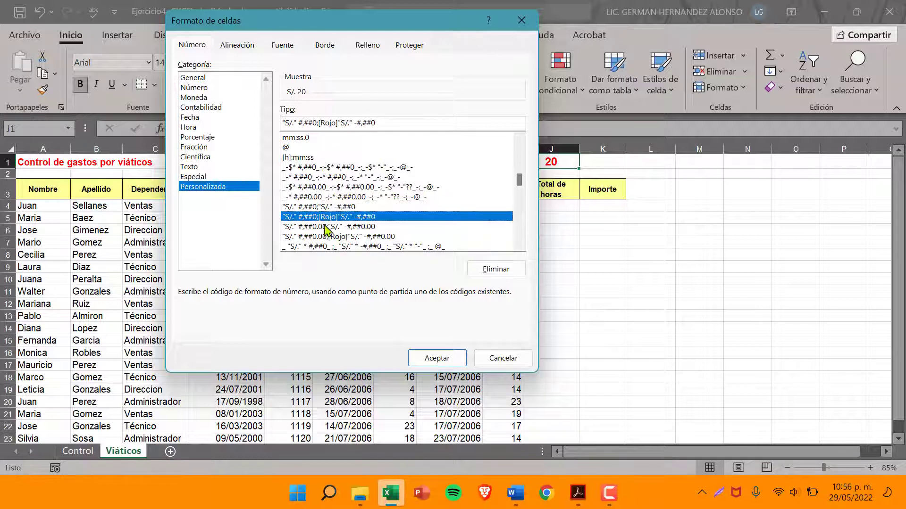
{"action": "left_click", "coordinate": [327, 227]}
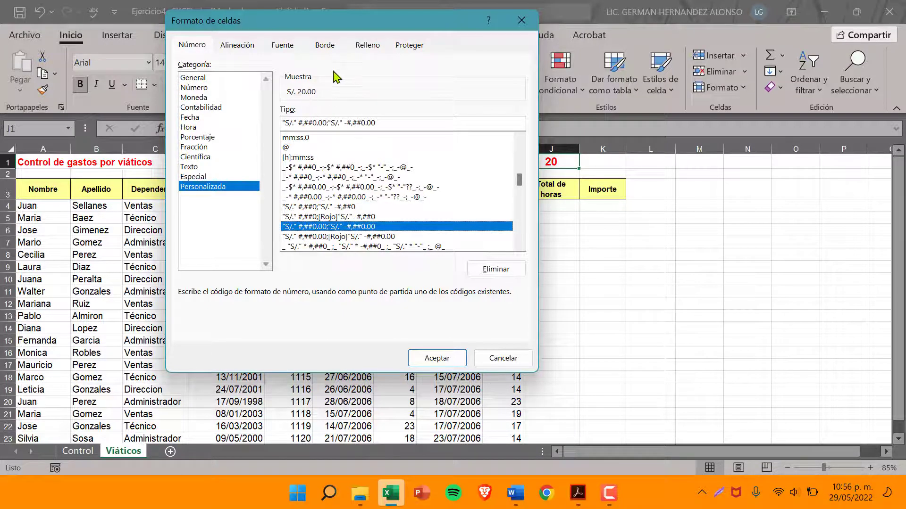
{"action": "left_click", "coordinate": [450, 360]}
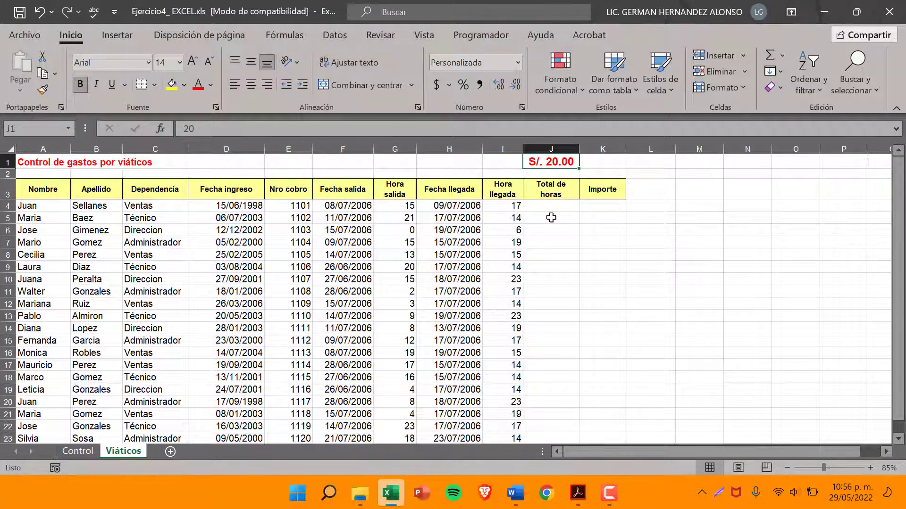
Switch to Acrobat, review instructions 4 and 5 of the exercise, and return to the Viáticos sheet in Excel
{"action": "left_click", "coordinate": [576, 505]}
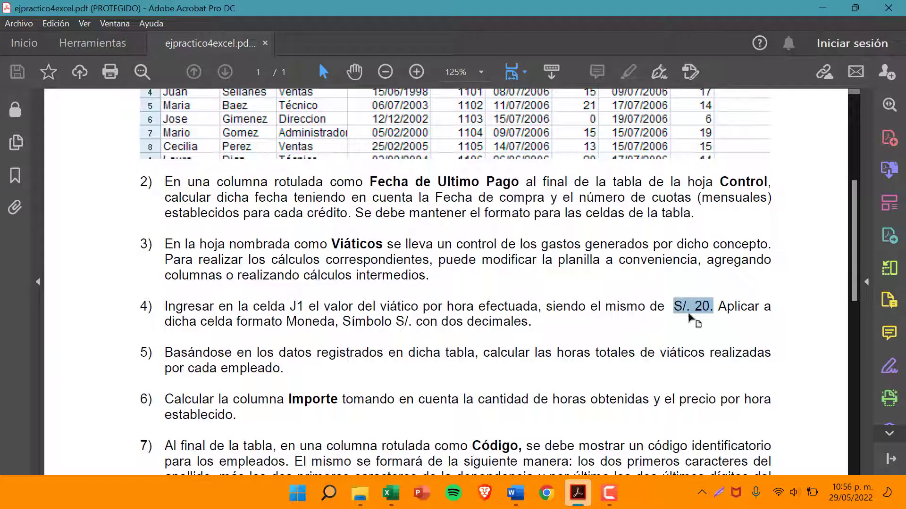
{"action": "left_click", "coordinate": [676, 308]}
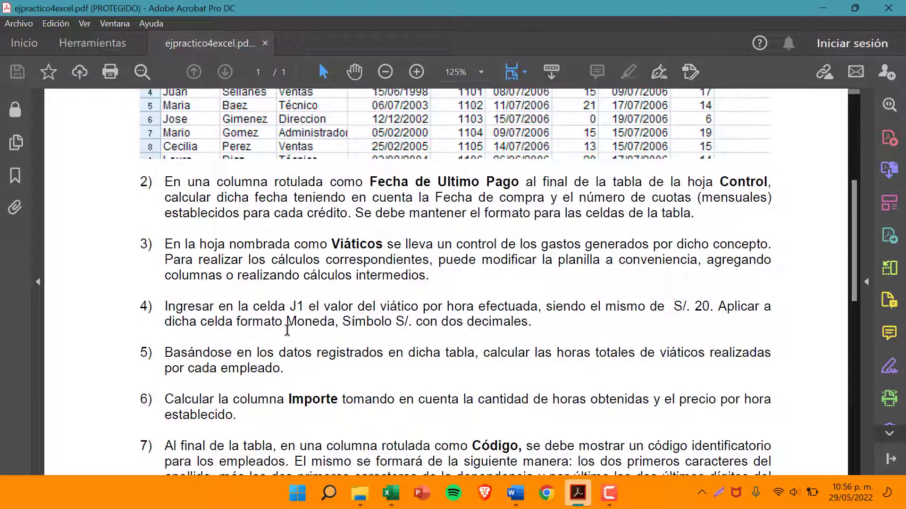
{"action": "scroll", "coordinate": [456, 323], "scroll_direction": "down", "scroll_amount": 3}
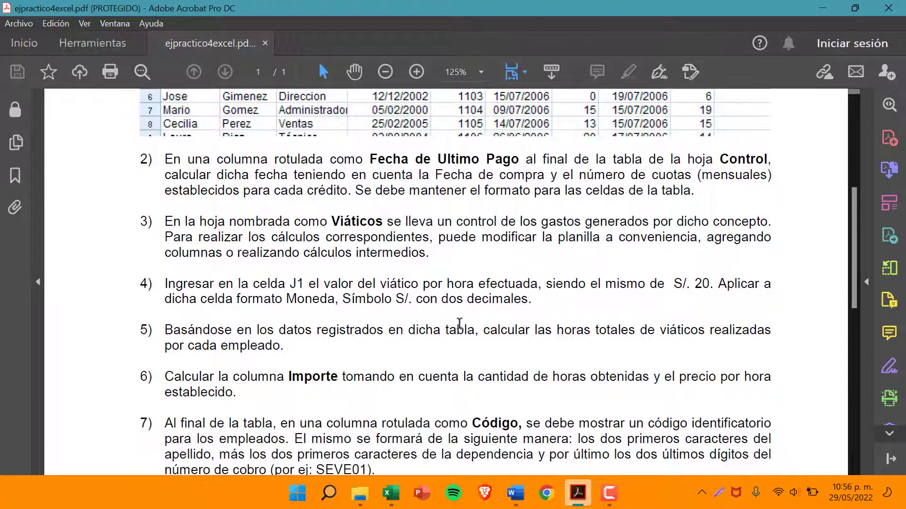
{"action": "scroll", "coordinate": [456, 323], "scroll_direction": "down", "scroll_amount": 2}
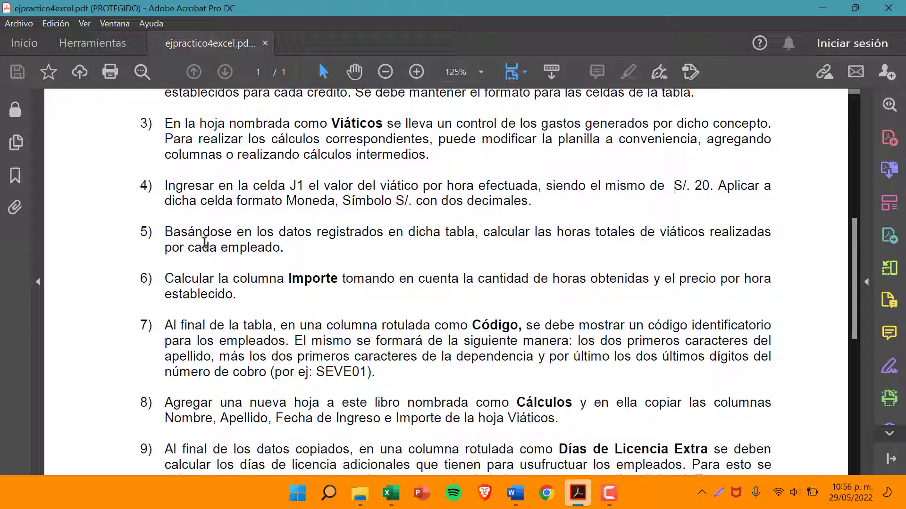
{"action": "left_click_drag", "start_coordinate": [165, 232], "coordinate": [288, 254]}
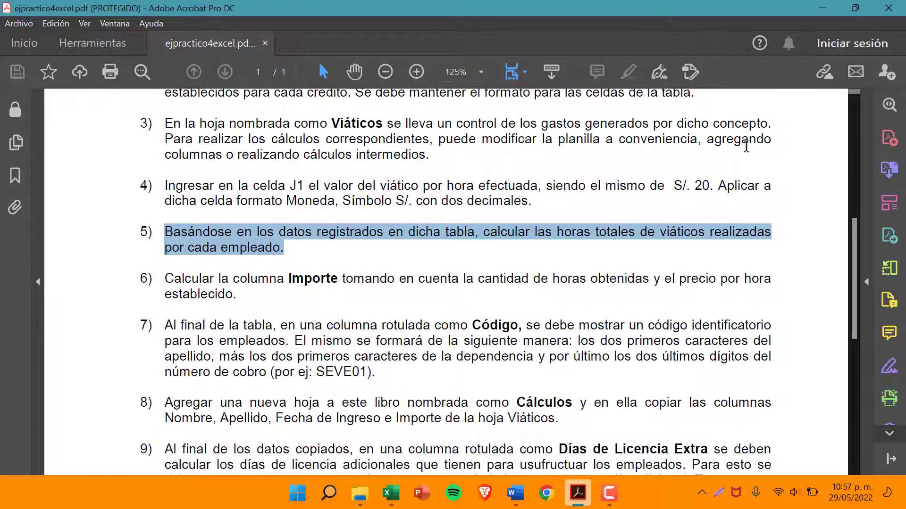
{"action": "left_click", "coordinate": [831, 8]}
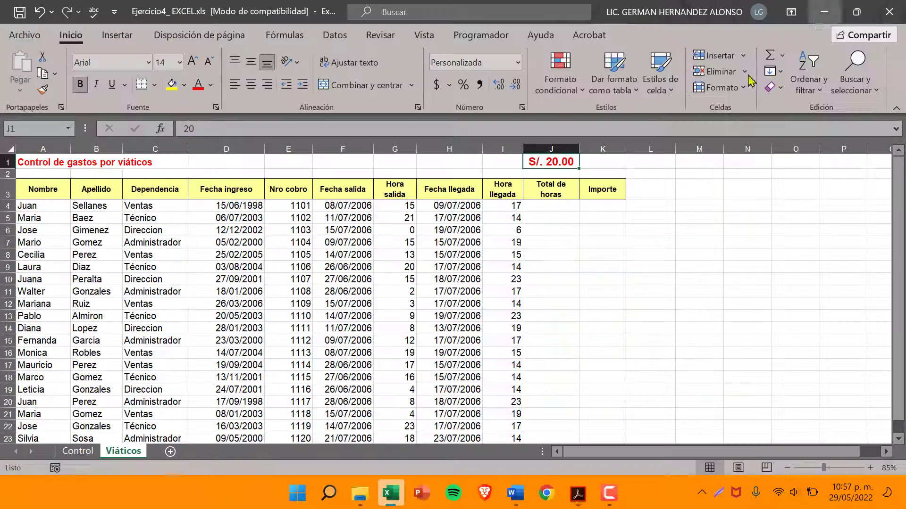
Examine the Fecha salida and Fecha llegada columns as the source data for calculating Total de horas in J4
{"action": "left_click", "coordinate": [545, 207]}
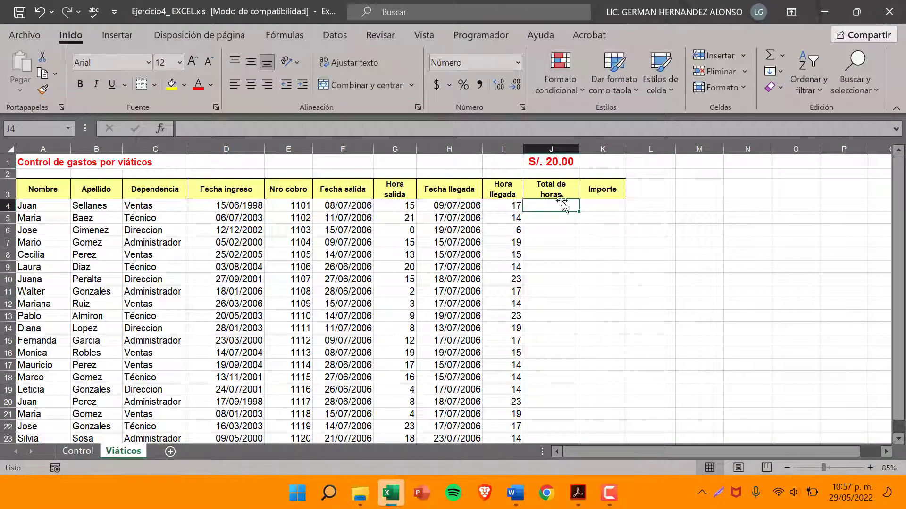
{"action": "left_click", "coordinate": [551, 145]}
{"action": "left_click", "coordinate": [556, 207]}
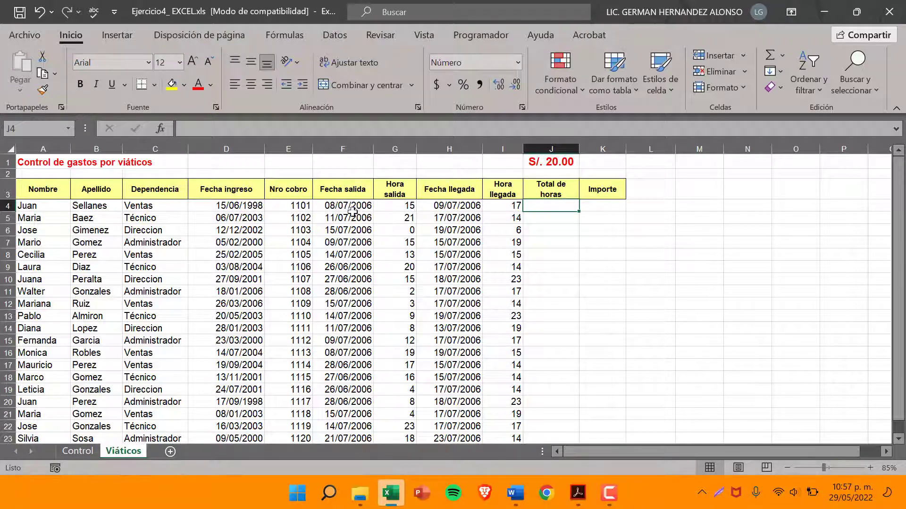
{"action": "left_click", "coordinate": [350, 144]}
{"action": "left_click", "coordinate": [355, 207]}
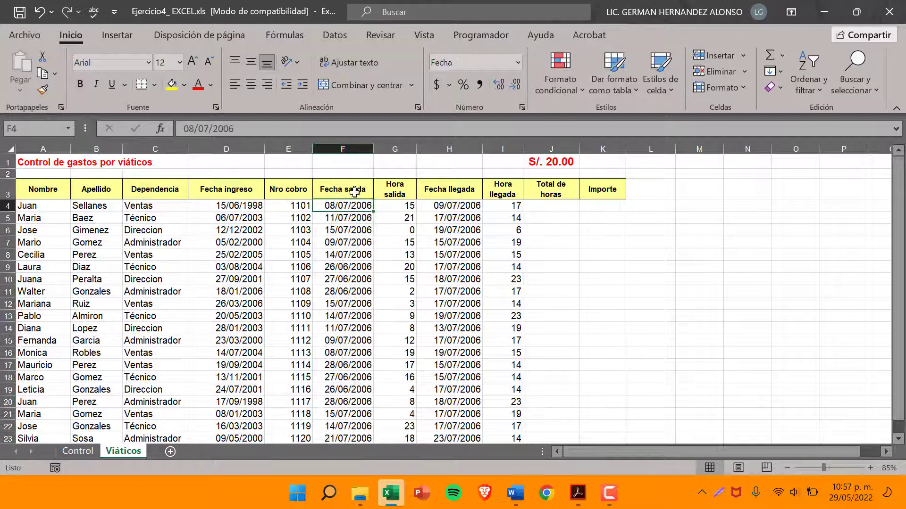
{"action": "left_click", "coordinate": [351, 143]}
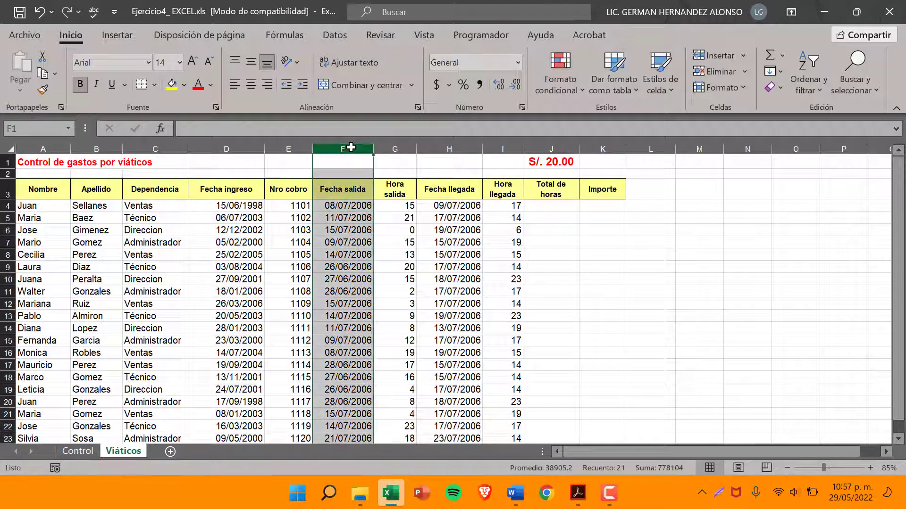
{"action": "left_click", "coordinate": [436, 148]}
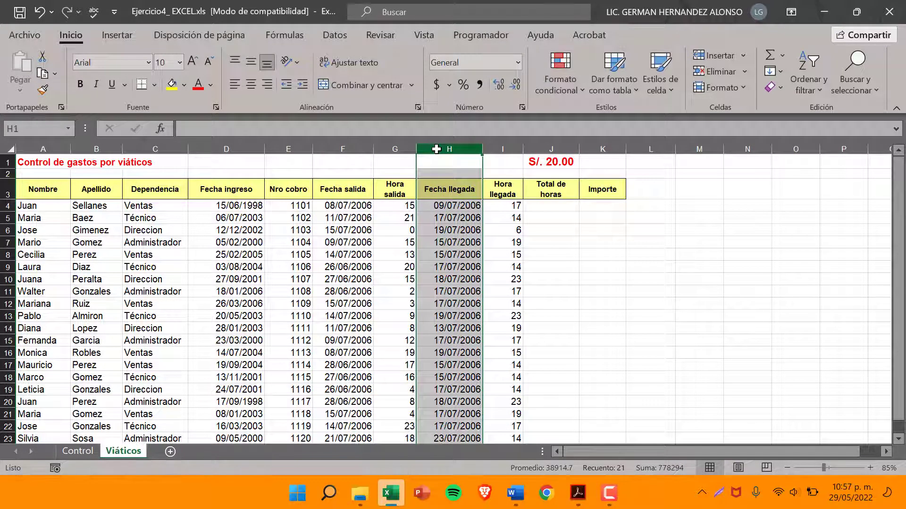
{"action": "left_click", "coordinate": [342, 149]}
{"action": "left_click", "coordinate": [473, 208]}
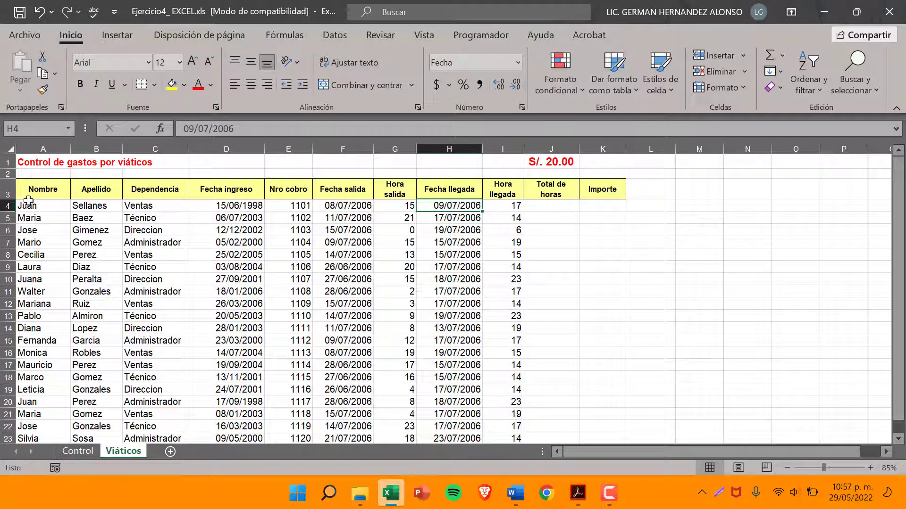
Review the first employee's record in row 4, comparing the departure date in F4 with the arrival date in H4
{"action": "left_click", "coordinate": [28, 203]}
{"action": "left_click", "coordinate": [83, 205]}
{"action": "left_click", "coordinate": [160, 207]}
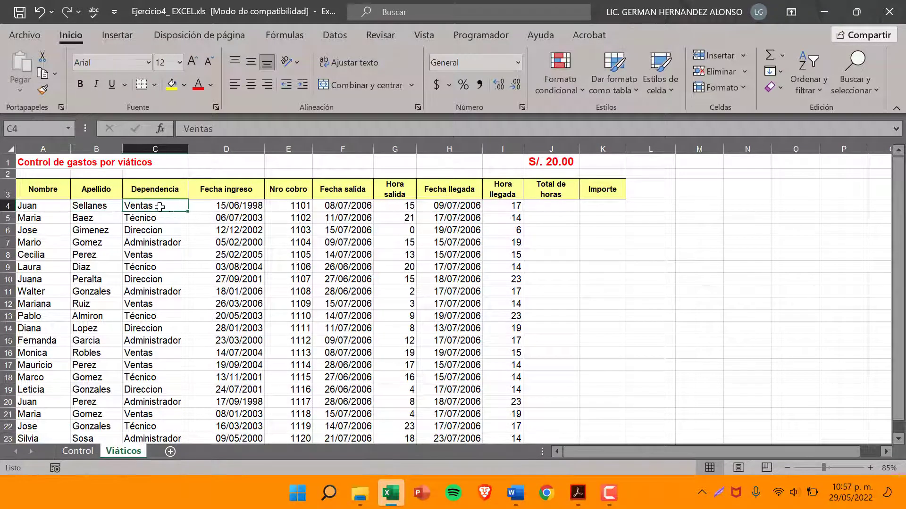
{"action": "left_click", "coordinate": [91, 206]}
{"action": "left_click", "coordinate": [149, 208]}
{"action": "left_click", "coordinate": [460, 206]}
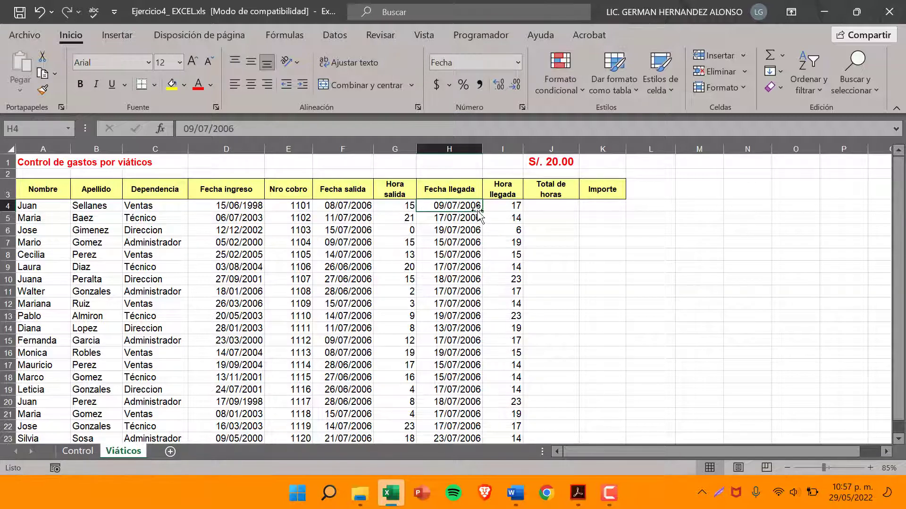
{"action": "left_click", "coordinate": [356, 206]}
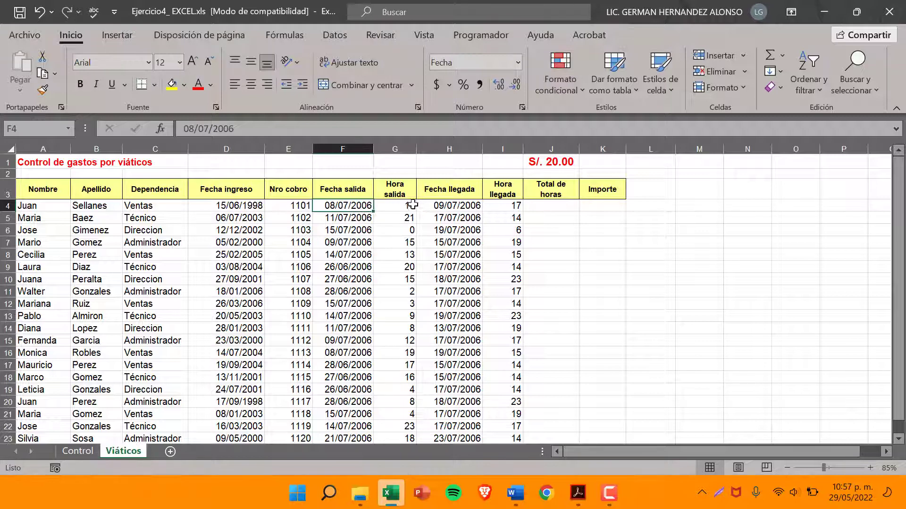
{"action": "left_click", "coordinate": [355, 141]}
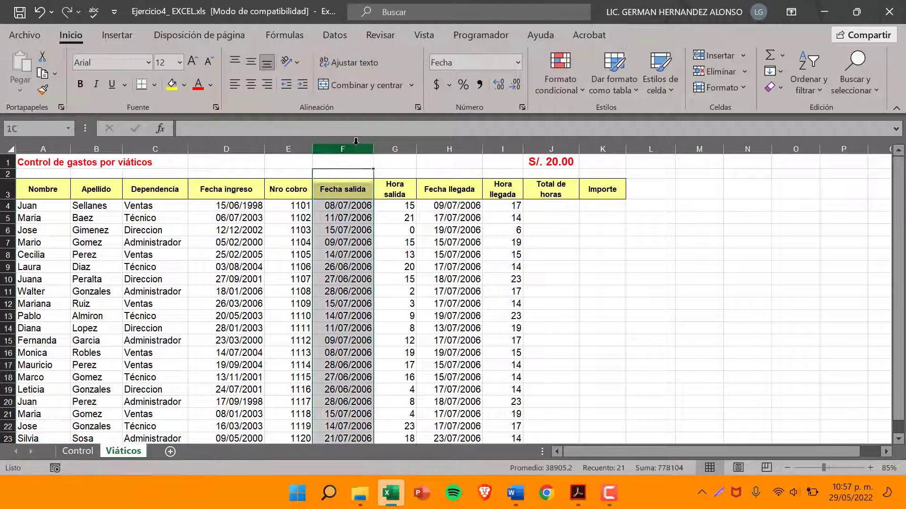
{"action": "left_click", "coordinate": [349, 202]}
{"action": "left_click", "coordinate": [348, 149]}
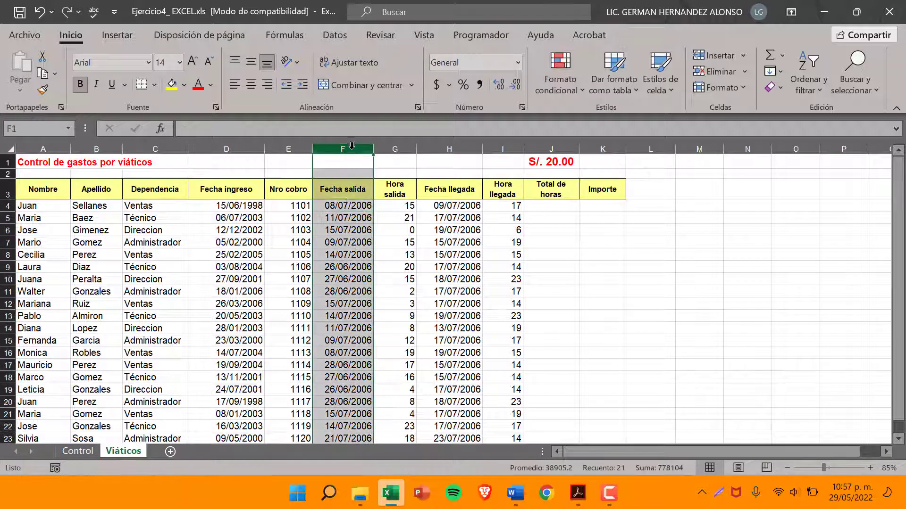
{"action": "left_click", "coordinate": [353, 203]}
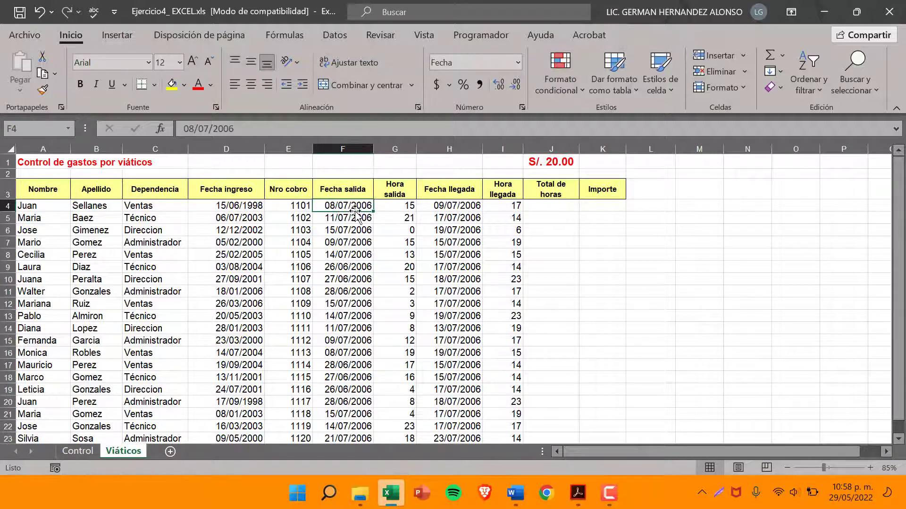
{"action": "left_click", "coordinate": [432, 205]}
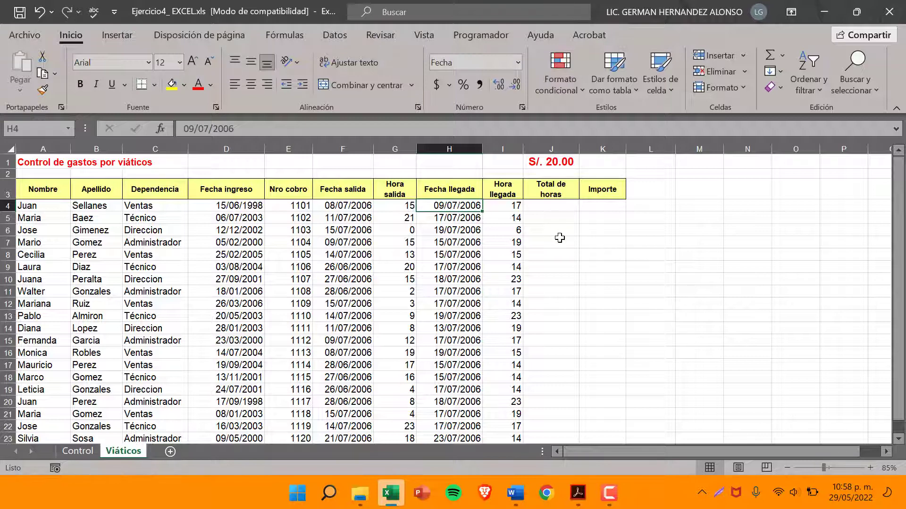
Enter the formula =((H4-F4)*24) in cell J4 under Total de horas and keep J4 selected
{"action": "left_click", "coordinate": [568, 207]}
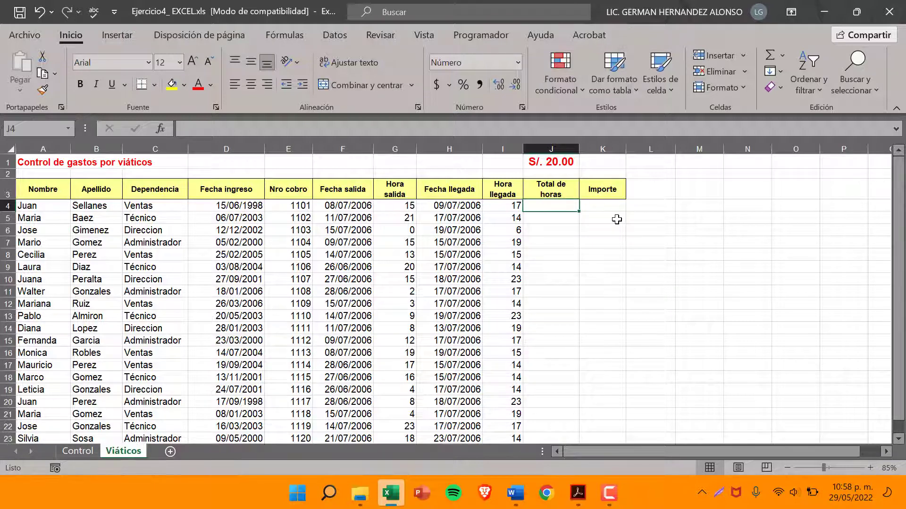
{"action": "type", "text": "=("}
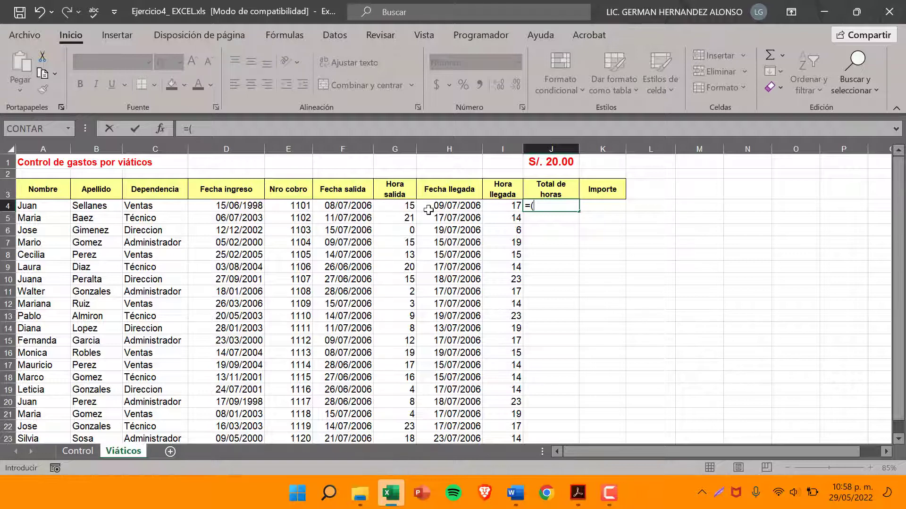
{"action": "left_click", "coordinate": [460, 206]}
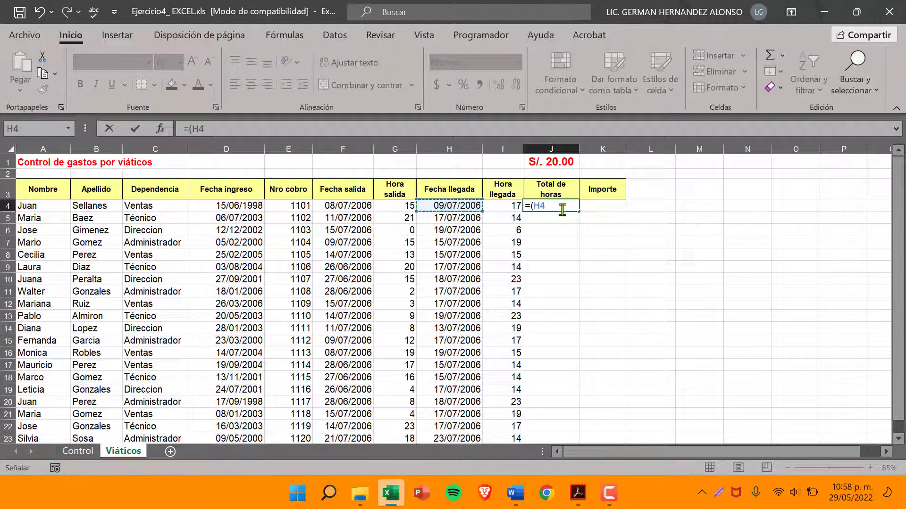
{"action": "left_click", "coordinate": [532, 206]}
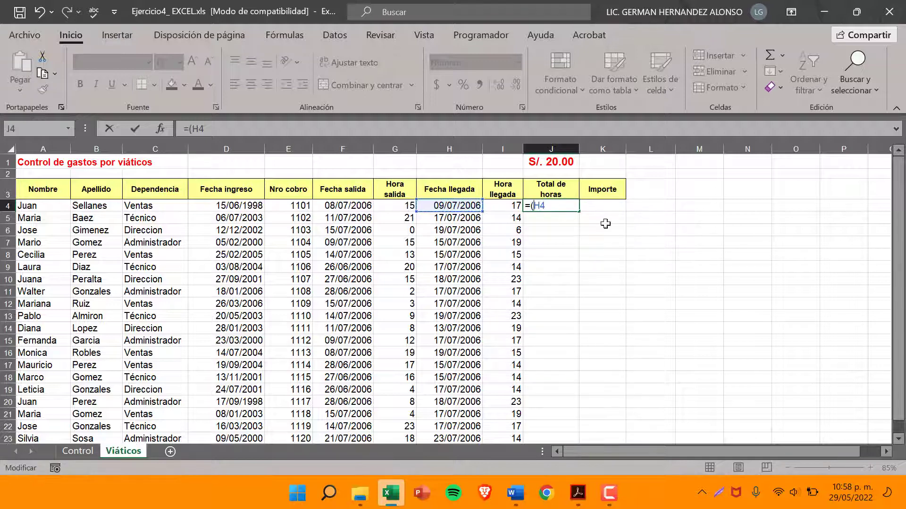
{"action": "type", "text": "("}
{"action": "left_click", "coordinate": [349, 208]}
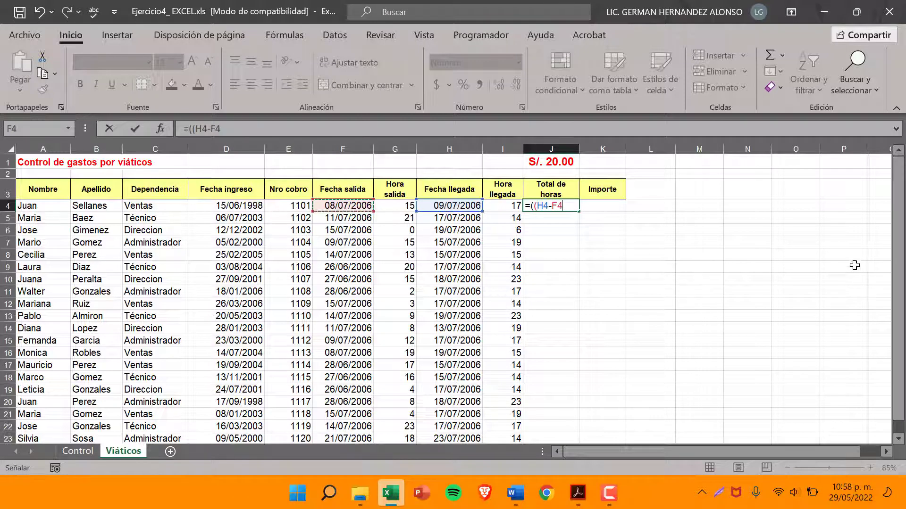
{"action": "type", "text": ")*24"}
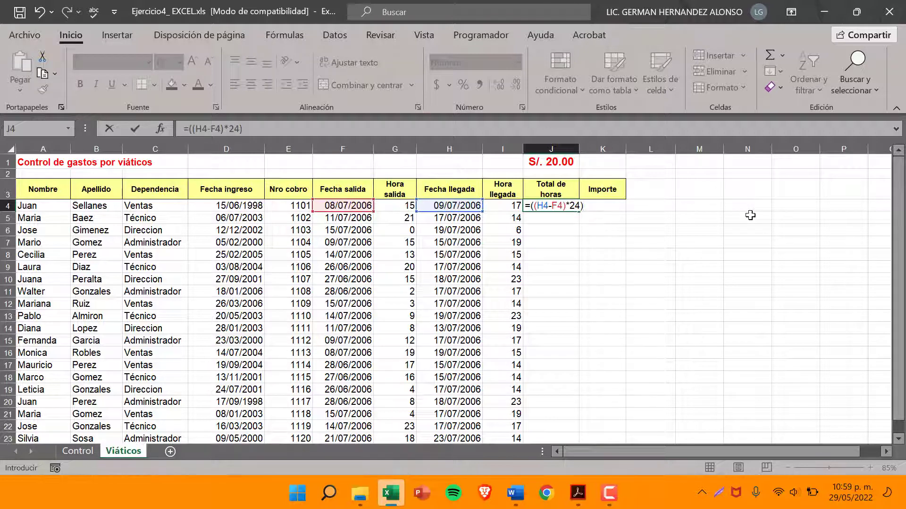
{"action": "key", "text": "ctrl+Return"}
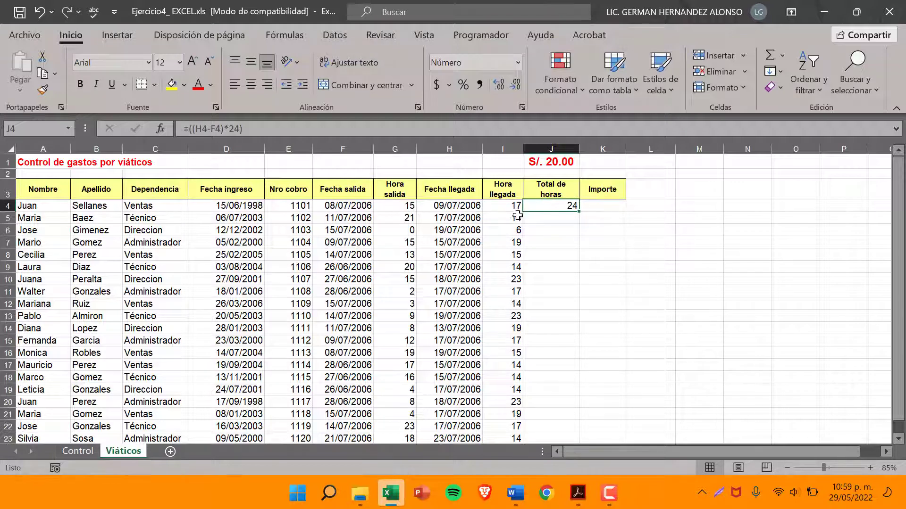
Check the J4 formula against the Fecha llegada and Fecha salida columns, including its 24-hour multiplier
{"action": "left_click", "coordinate": [452, 147]}
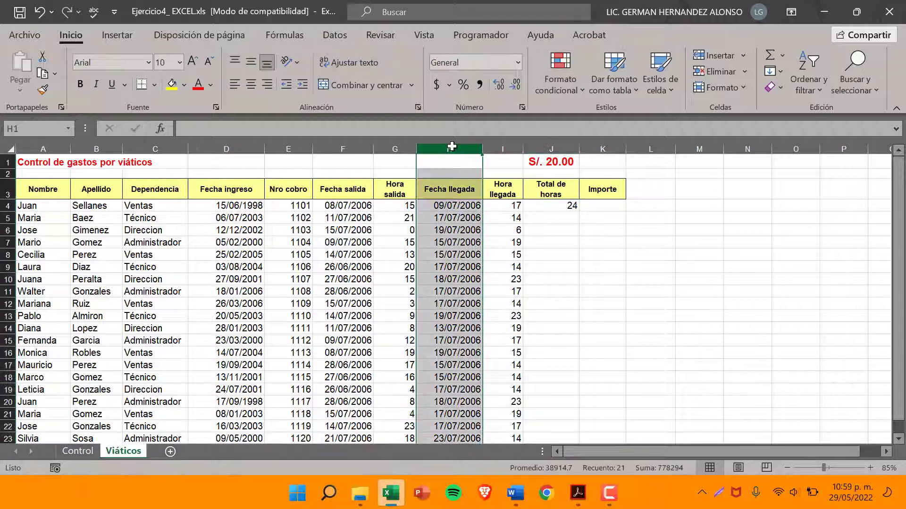
{"action": "left_click", "coordinate": [450, 205]}
{"action": "left_click", "coordinate": [450, 147]}
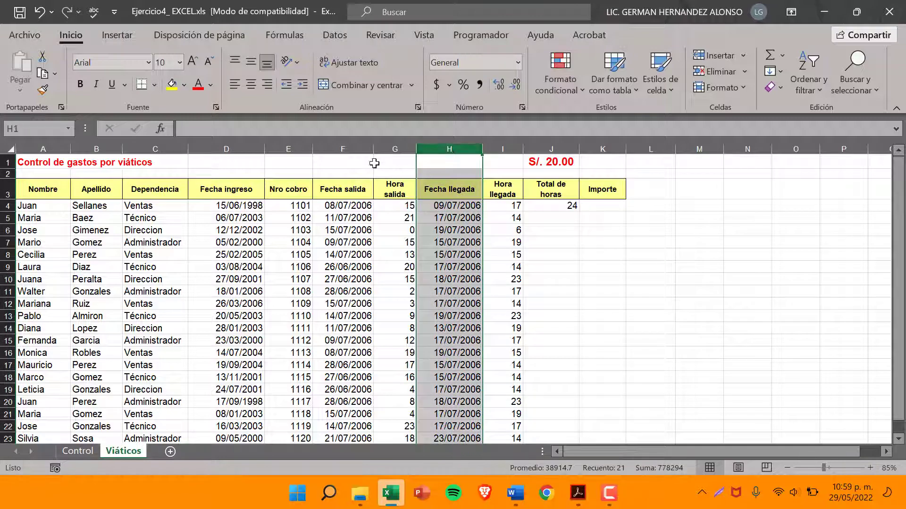
{"action": "left_click", "coordinate": [349, 149], "text": "ctrl"}
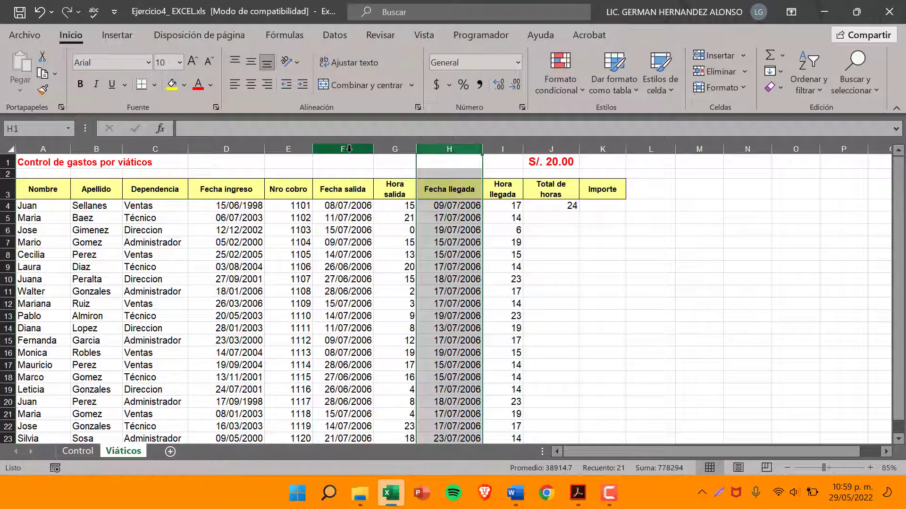
{"action": "left_click", "coordinate": [565, 206]}
{"action": "double_click", "coordinate": [565, 206]}
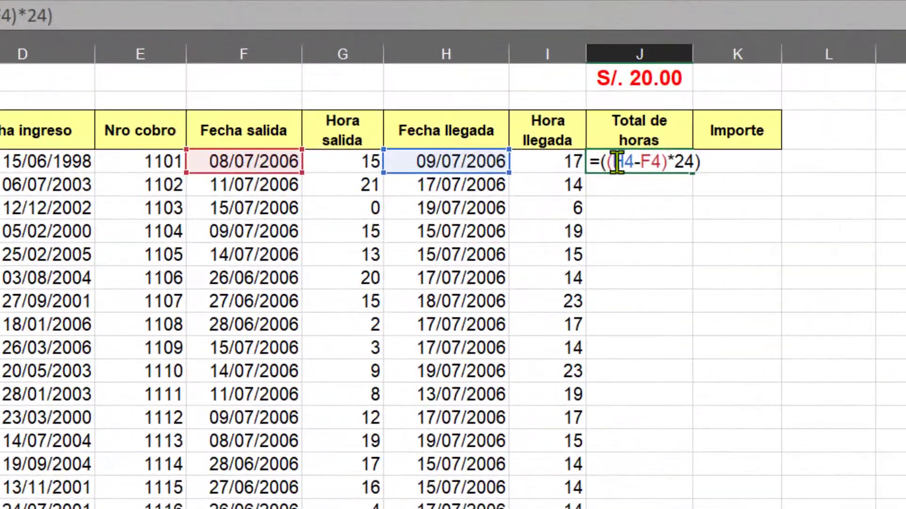
{"action": "double_click", "coordinate": [679, 163]}
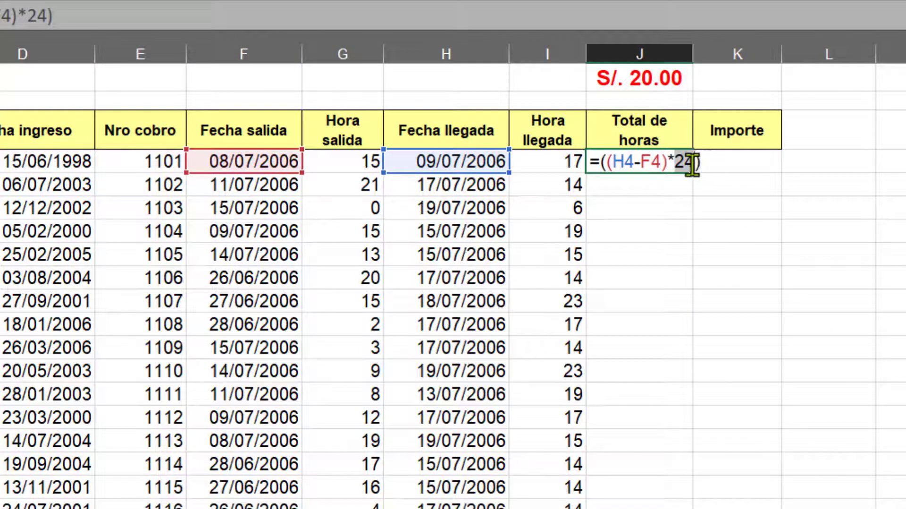
{"action": "key", "text": "Return"}
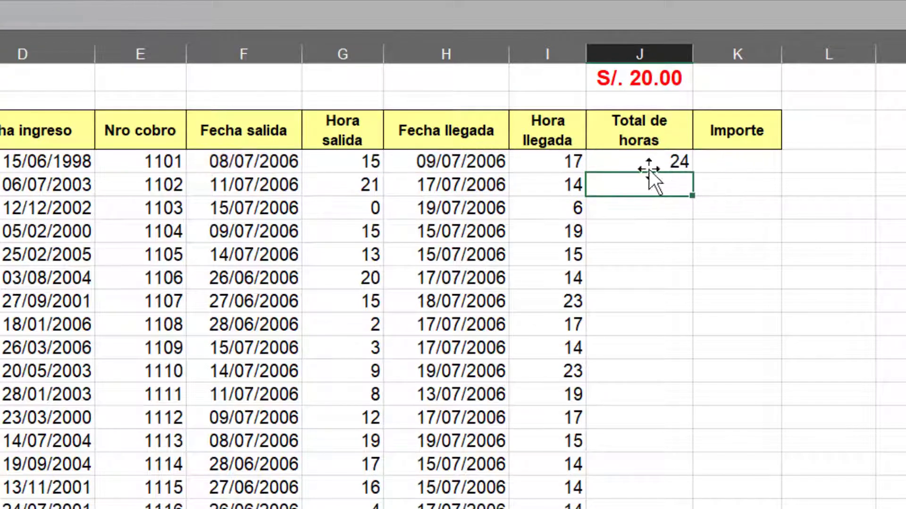
Copy the total hours formula from J4 down through J23
{"action": "left_click", "coordinate": [632, 165]}
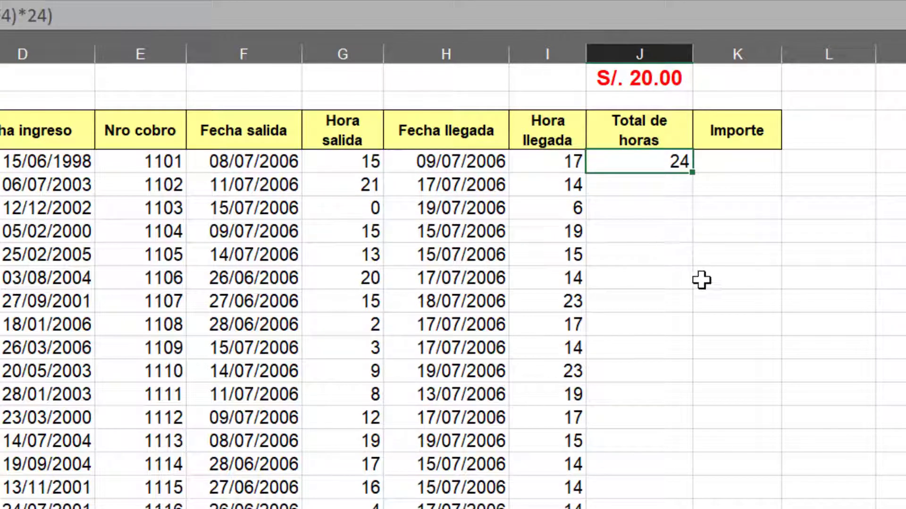
{"action": "scroll", "coordinate": [704, 273], "scroll_direction": "down", "scroll_amount": 1}
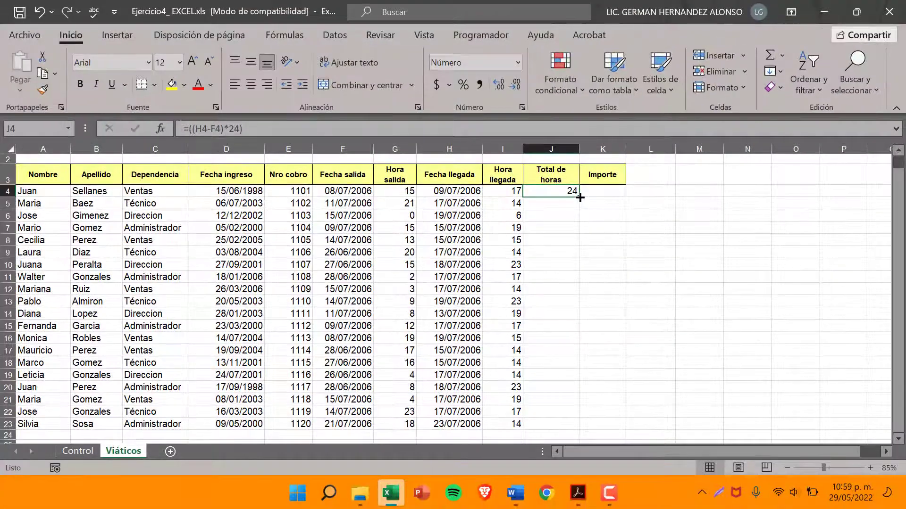
{"action": "left_click_drag", "start_coordinate": [580, 198], "coordinate": [564, 430]}
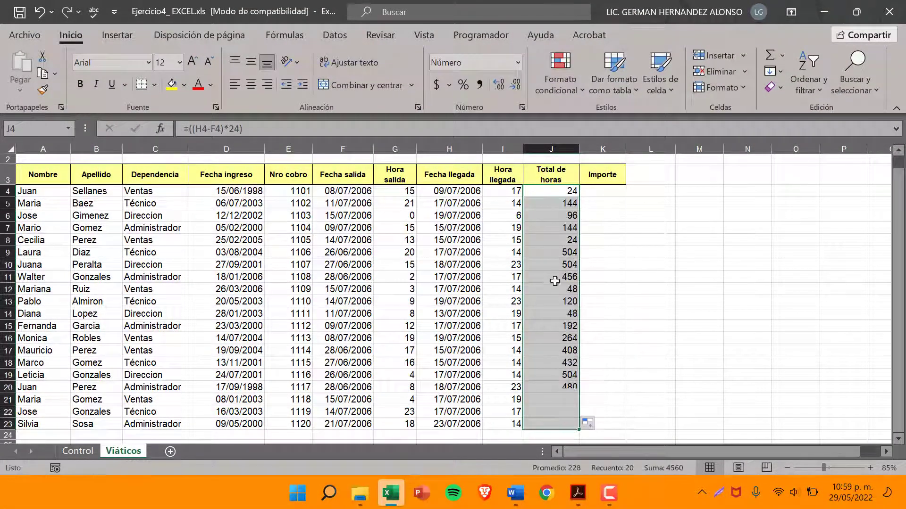
Check the copied formula in J5 against the arrival date in H5 and departure date in F5 of the row 5 record
{"action": "left_click", "coordinate": [552, 205]}
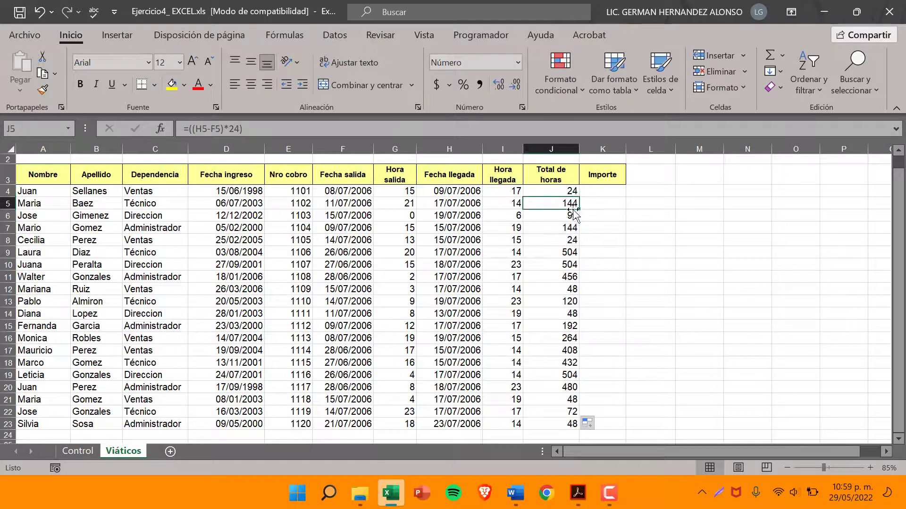
{"action": "left_click", "coordinate": [463, 205]}
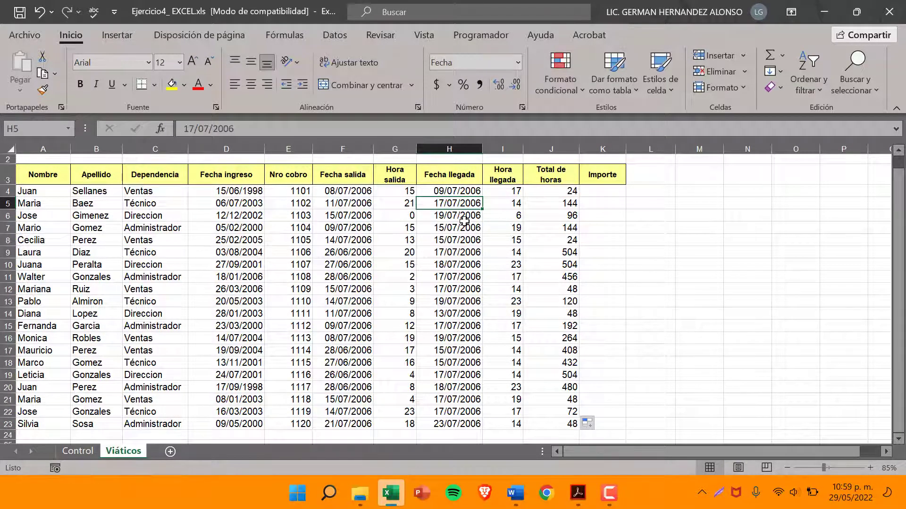
{"action": "left_click", "coordinate": [344, 203]}
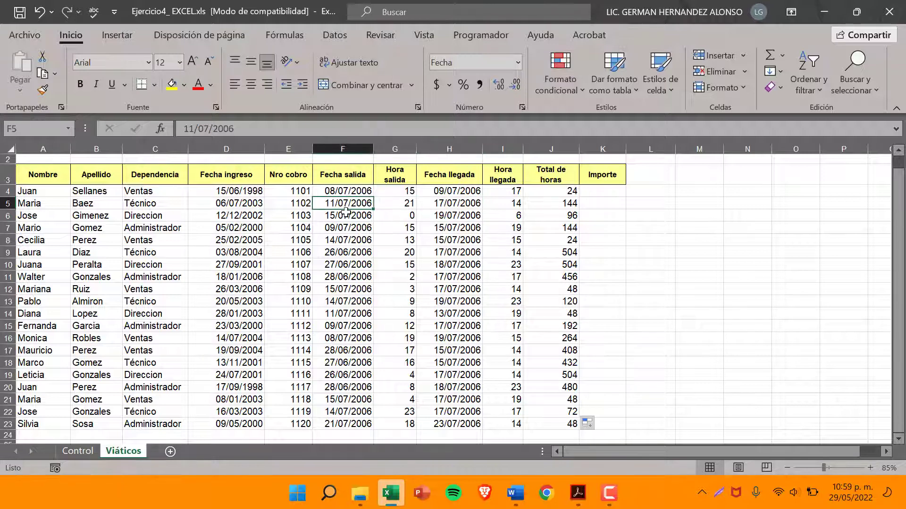
{"action": "left_click", "coordinate": [469, 204]}
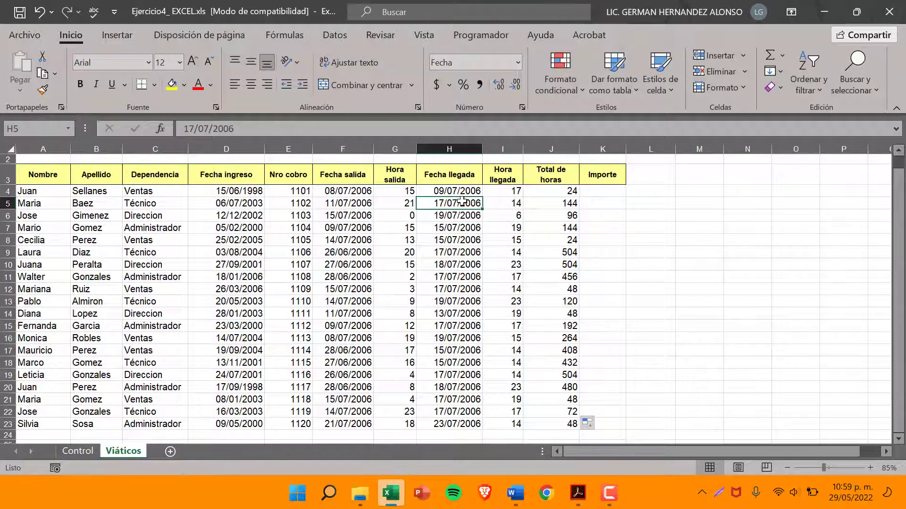
{"action": "left_click", "coordinate": [347, 203]}
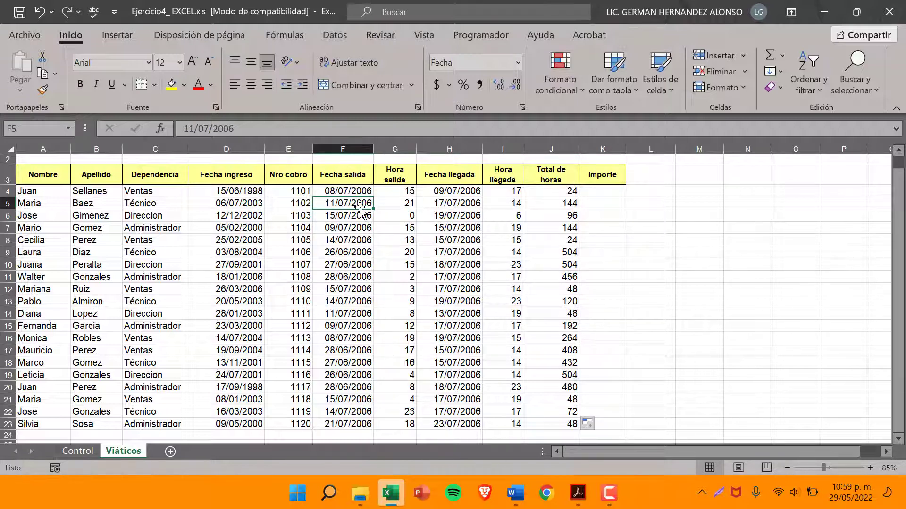
{"action": "left_click", "coordinate": [437, 203]}
{"action": "left_click", "coordinate": [335, 203]}
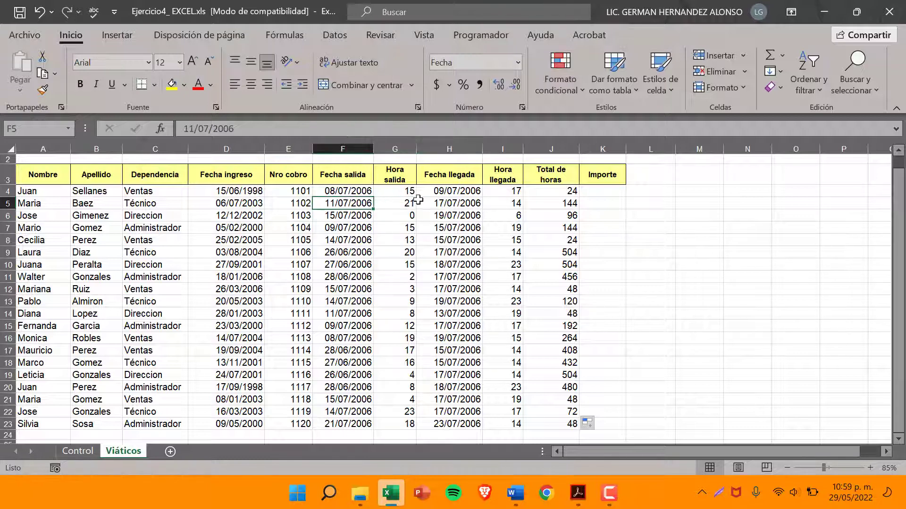
{"action": "left_click", "coordinate": [443, 204]}
{"action": "left_click", "coordinate": [21, 202]}
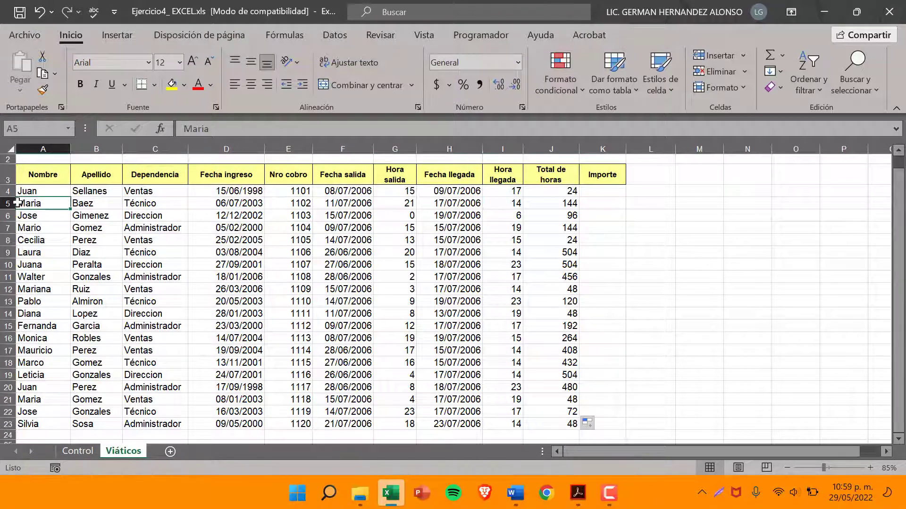
{"action": "left_click", "coordinate": [7, 203]}
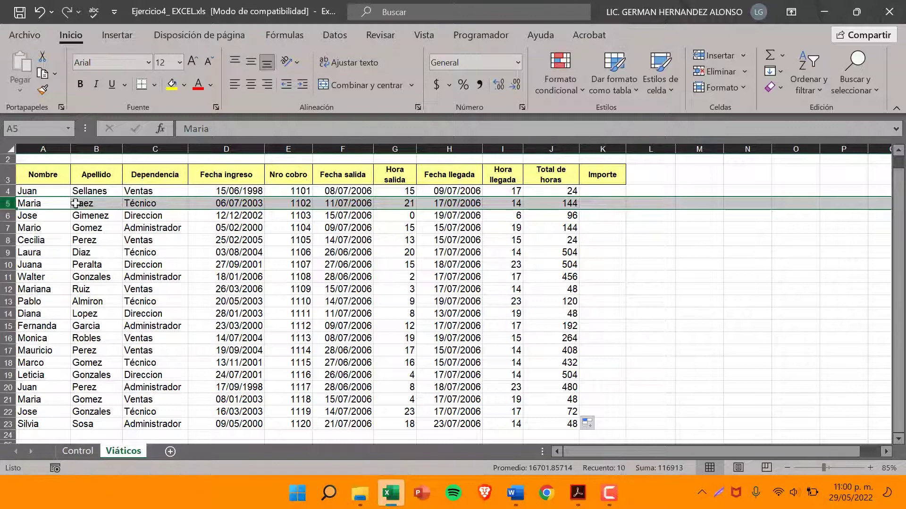
Compare the arrival dates in H4 and H5 with the Total de horas values in rows 4 and 5
{"action": "scroll", "coordinate": [578, 244], "scroll_direction": "up", "scroll_amount": 1}
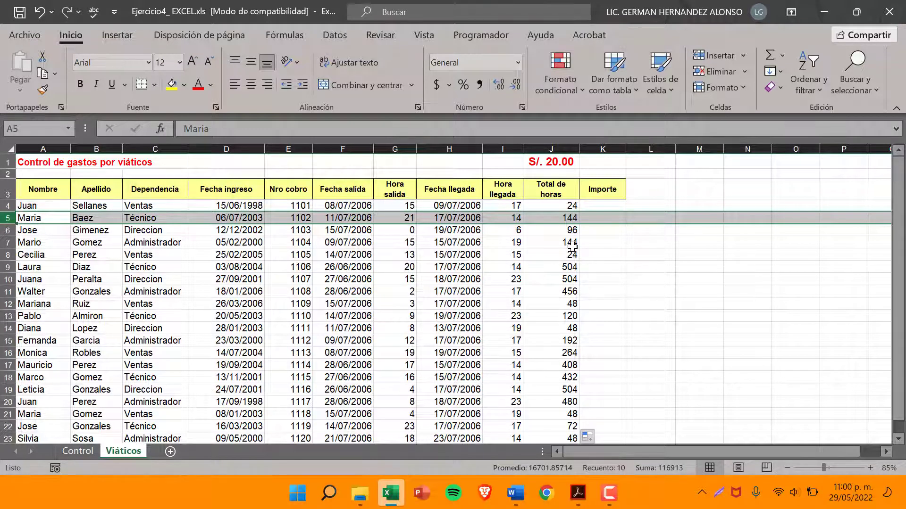
{"action": "left_click", "coordinate": [450, 218]}
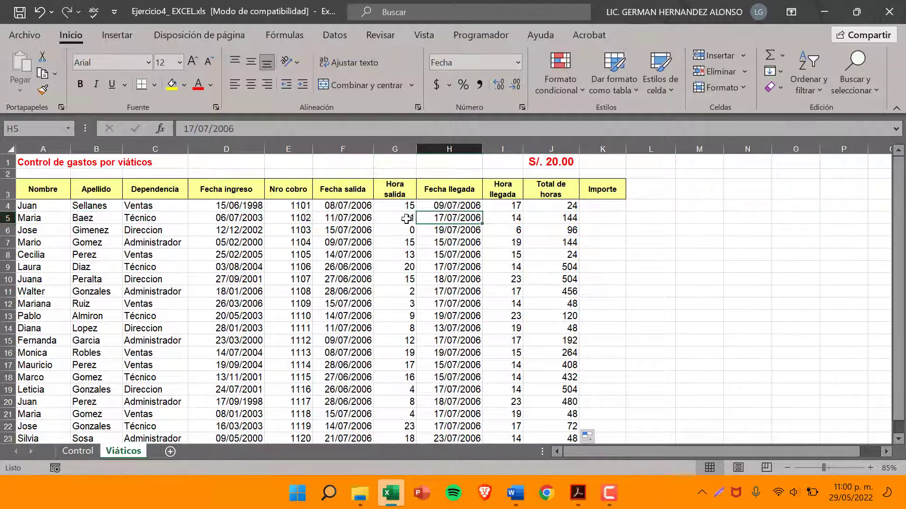
{"action": "left_click", "coordinate": [438, 204]}
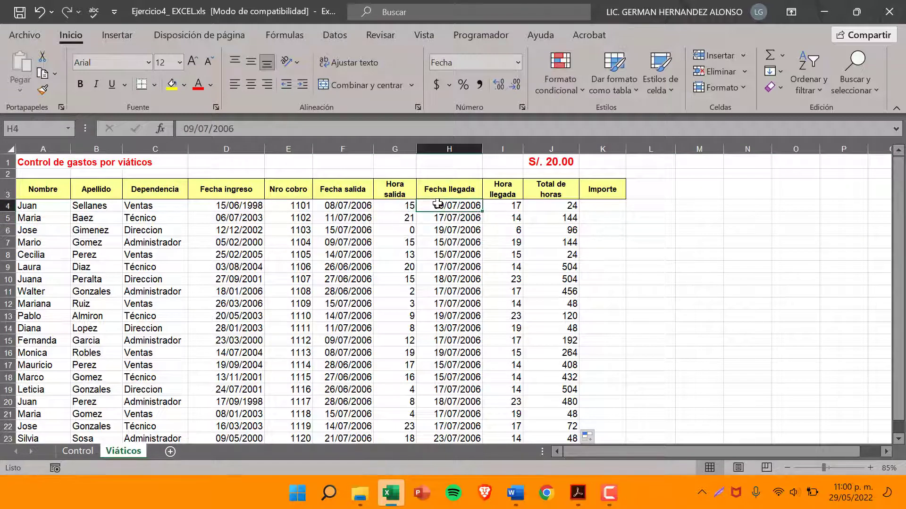
{"action": "left_click", "coordinate": [3, 206]}
{"action": "left_click", "coordinate": [556, 220]}
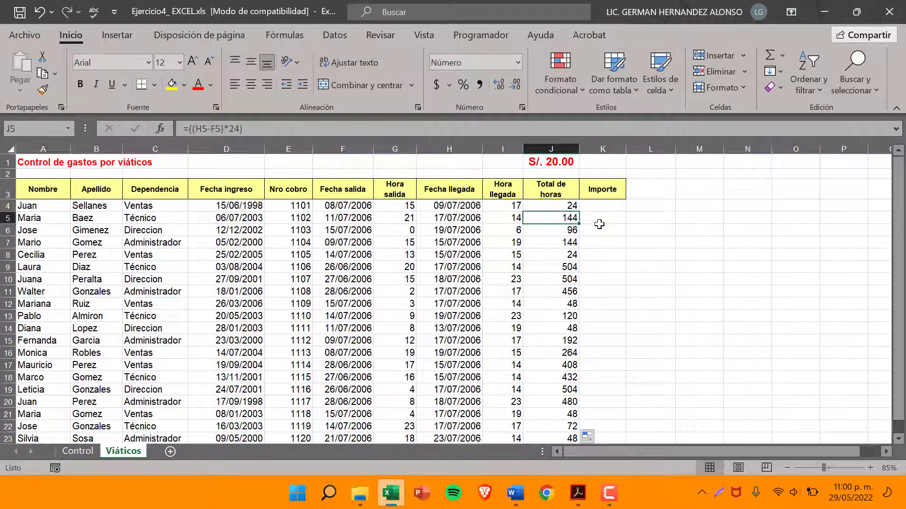
{"action": "left_click", "coordinate": [599, 222]}
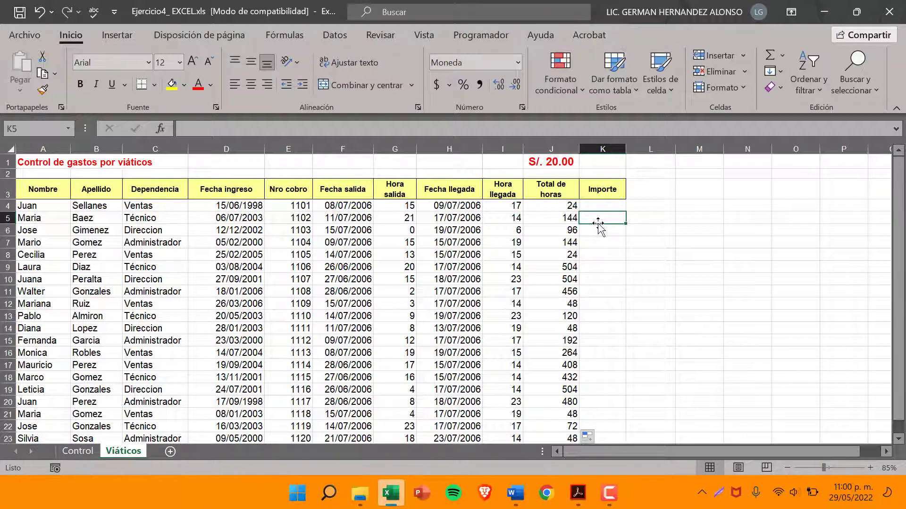
{"action": "left_click", "coordinate": [559, 149]}
{"action": "left_click", "coordinate": [560, 204]}
{"action": "left_click", "coordinate": [557, 218]}
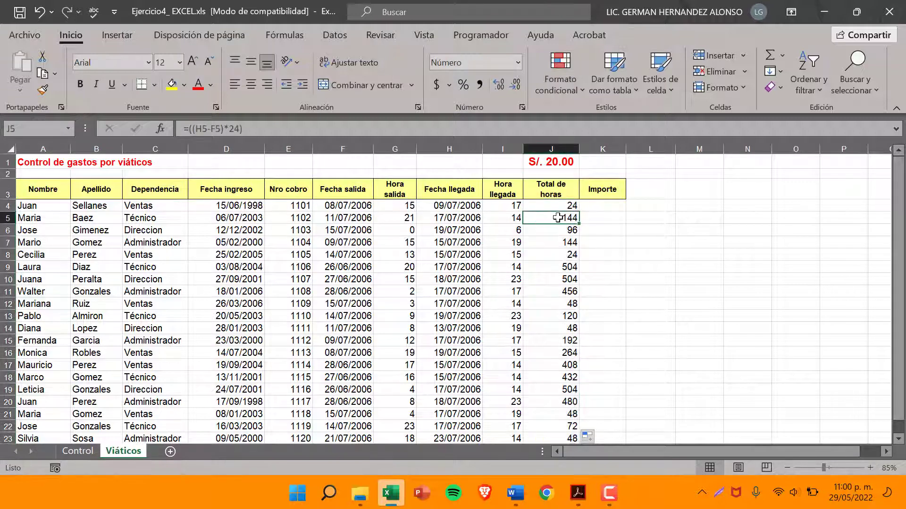
Switch to the exercise PDF in Acrobat, highlight item 6 about calculating the Importe column, and return to the Excel workbook
{"action": "left_click", "coordinate": [578, 493]}
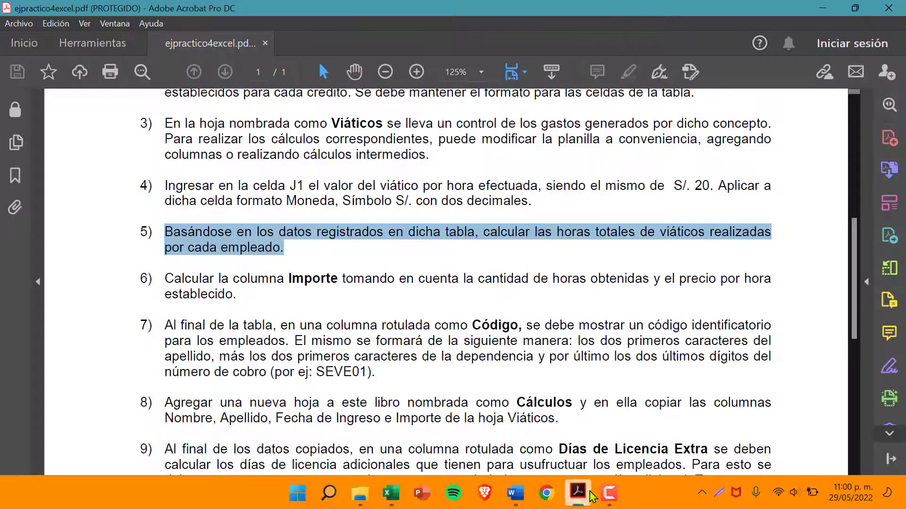
{"action": "scroll", "coordinate": [460, 243], "scroll_direction": "down", "scroll_amount": 1}
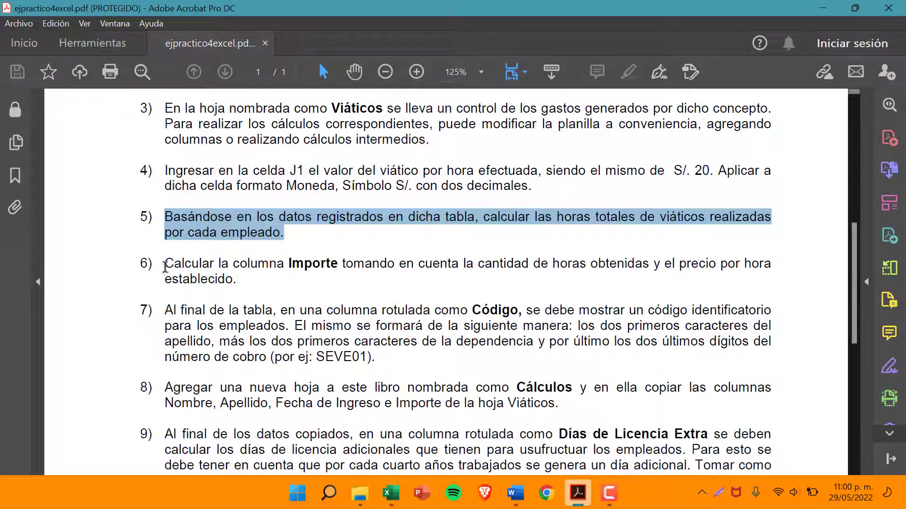
{"action": "left_click_drag", "start_coordinate": [165, 265], "coordinate": [247, 278]}
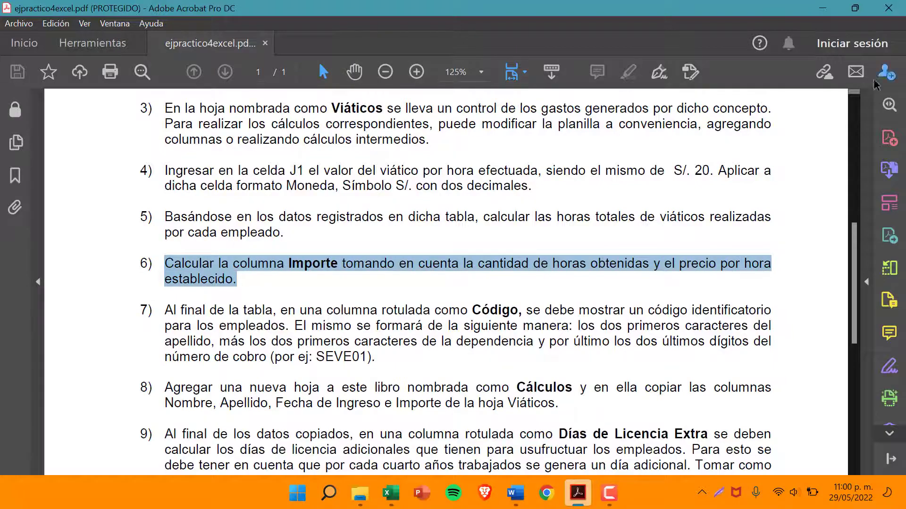
{"action": "left_click", "coordinate": [824, 8]}
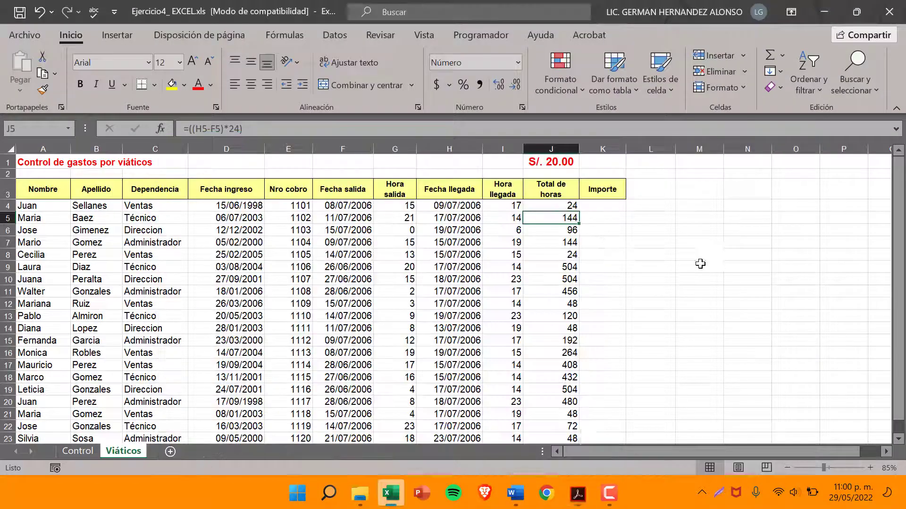
Examine the Importe column alongside the Total de horas column, comparing K4 with J4 for the first record
{"action": "left_click", "coordinate": [599, 149]}
{"action": "left_click", "coordinate": [592, 211]}
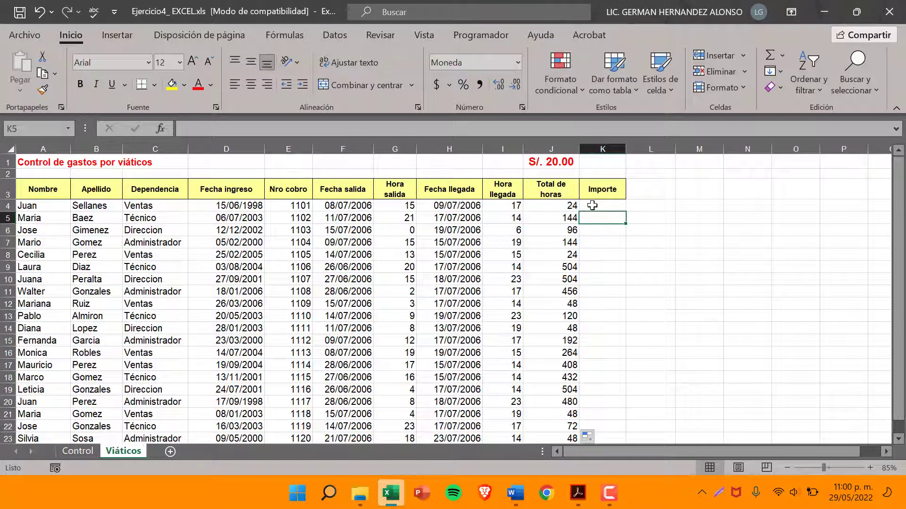
{"action": "left_click", "coordinate": [591, 206]}
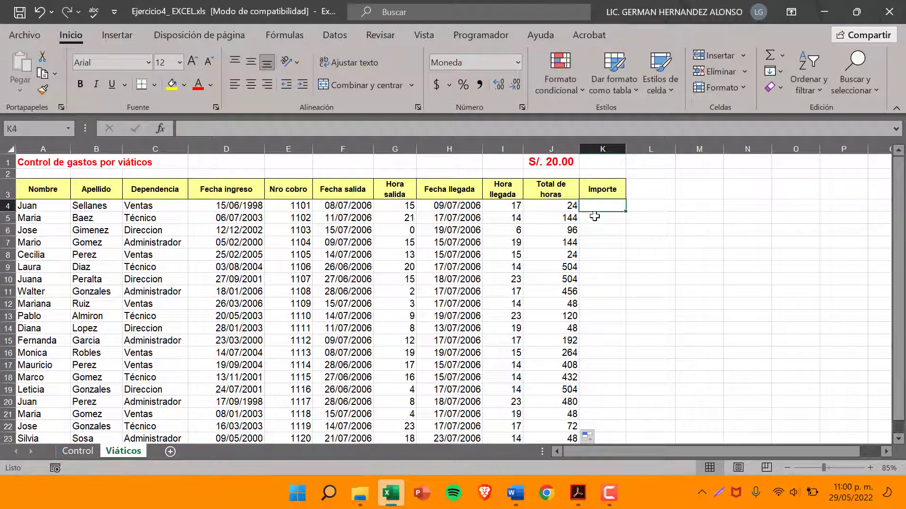
{"action": "left_click", "coordinate": [538, 209]}
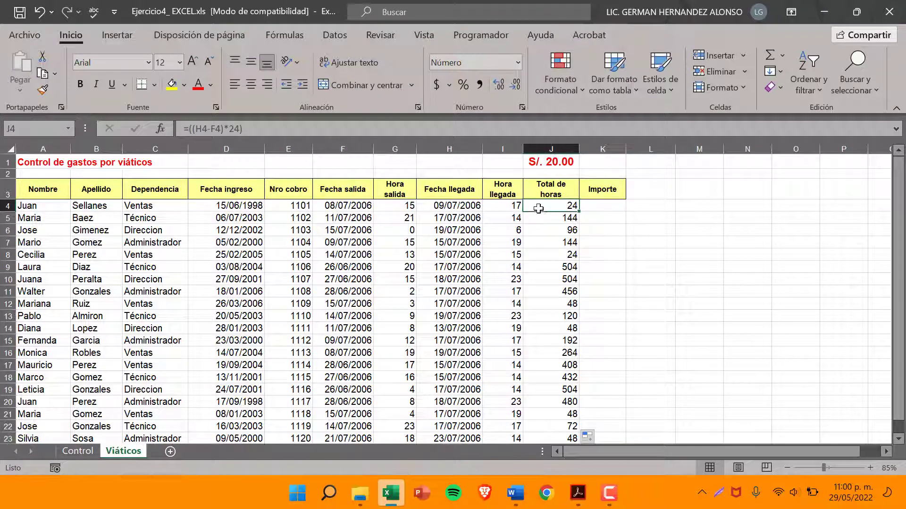
{"action": "left_click", "coordinate": [598, 207]}
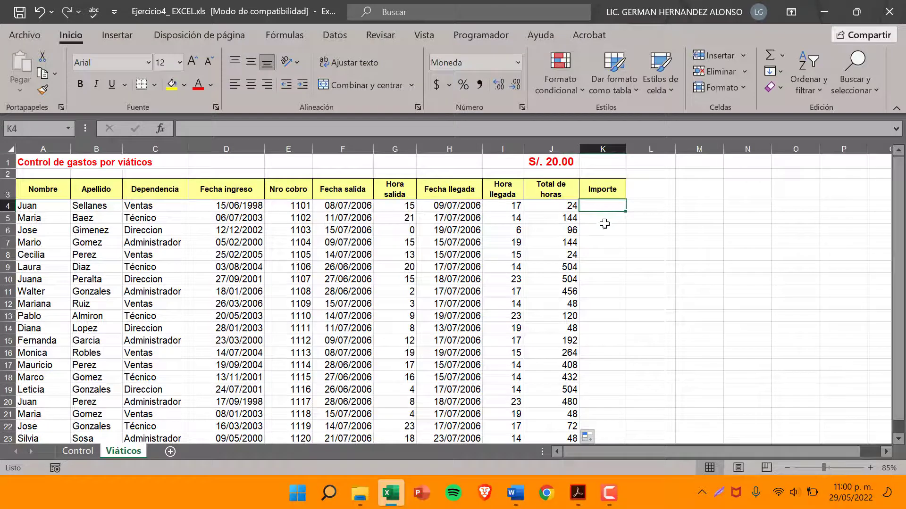
{"action": "left_click", "coordinate": [562, 204]}
{"action": "left_click", "coordinate": [559, 149]}
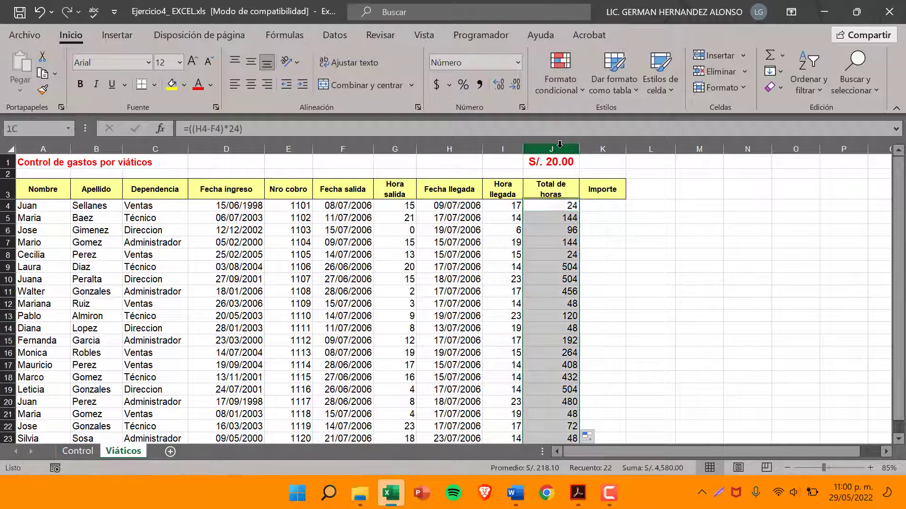
{"action": "left_click", "coordinate": [565, 206]}
{"action": "left_click", "coordinate": [593, 206]}
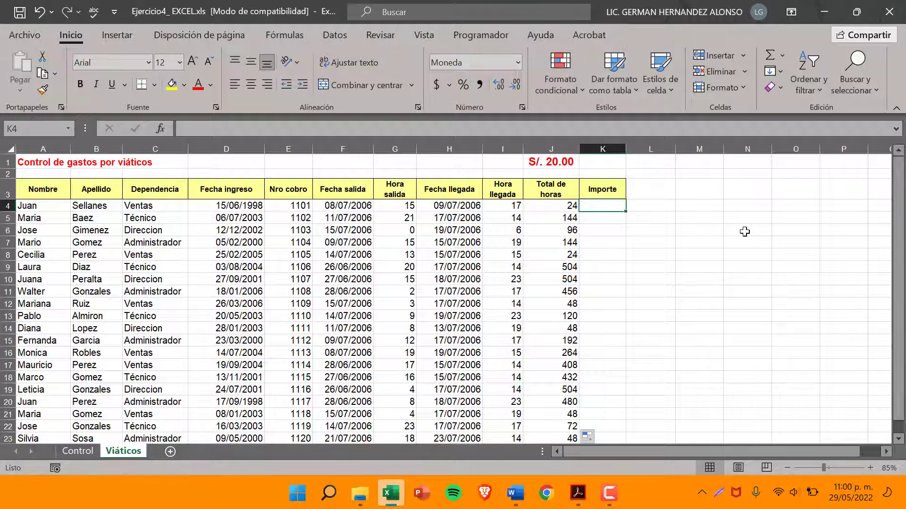
{"action": "key", "text": "Down"}
{"action": "type", "text": "0"}
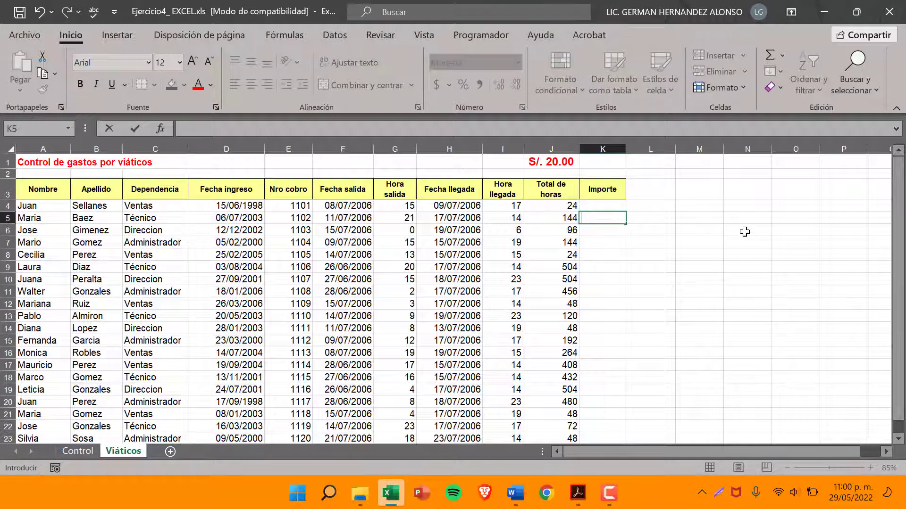
{"action": "left_click", "coordinate": [604, 206]}
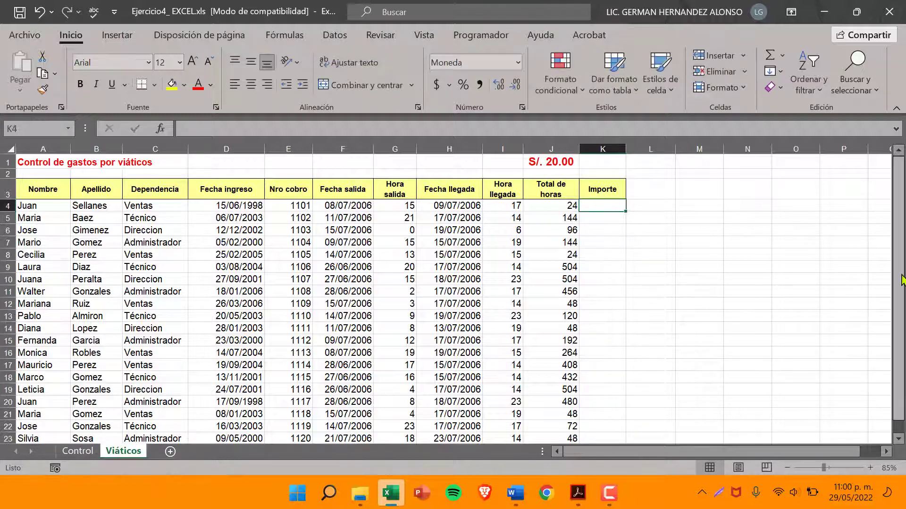
Enter the formula =J4*$J$1 in cell K4 under Importe and clear the stray 4 from K5
{"action": "type", "text": "="}
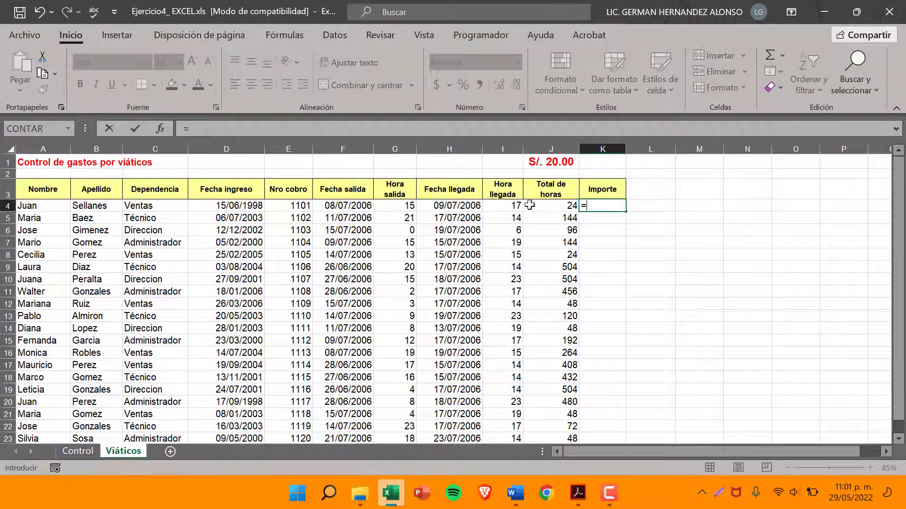
{"action": "left_click", "coordinate": [550, 206]}
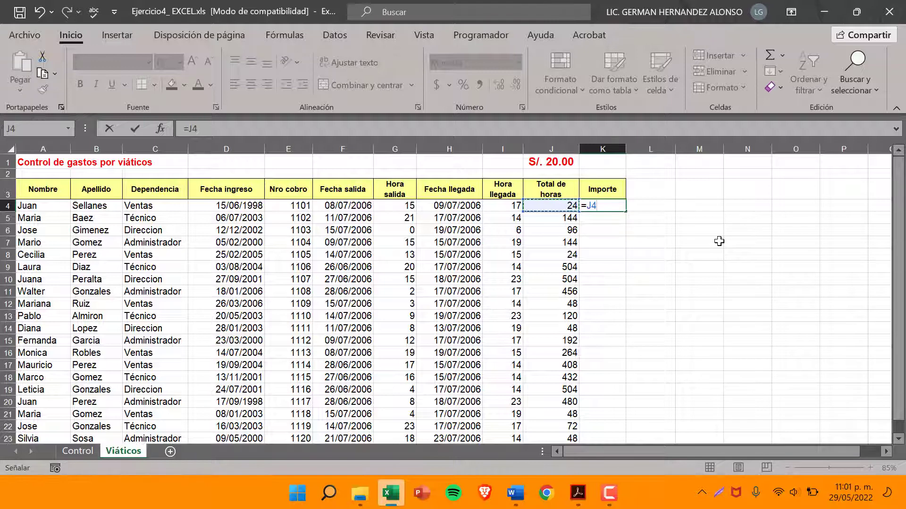
{"action": "type", "text": "*"}
{"action": "left_click", "coordinate": [563, 161]}
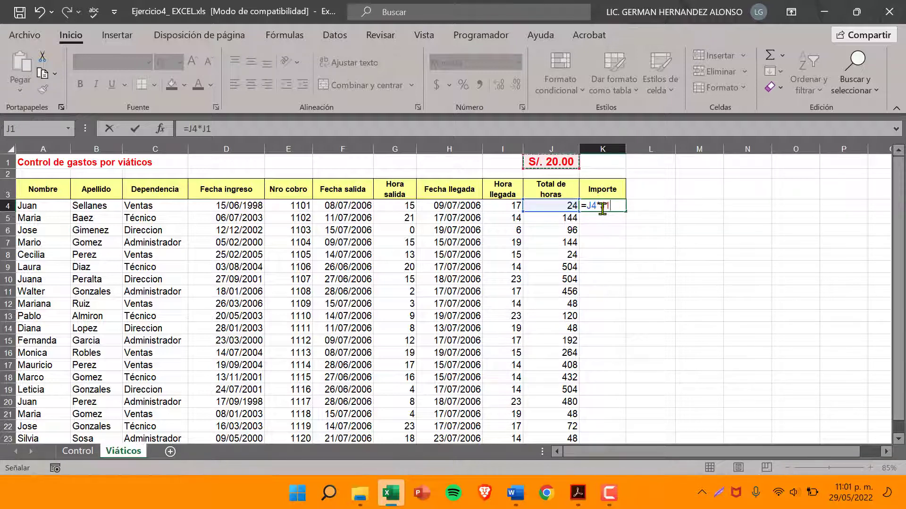
{"action": "key", "text": "F2"}
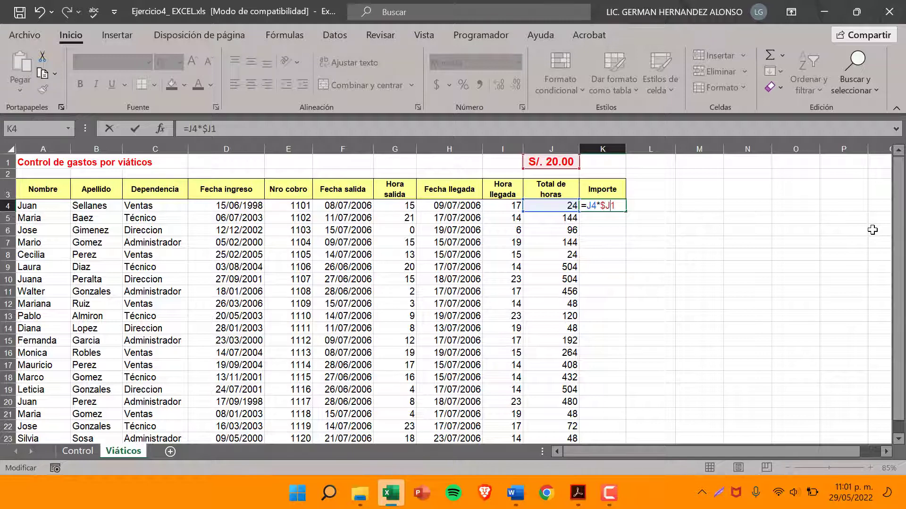
{"action": "key", "text": "Return"}
{"action": "type", "text": "4"}
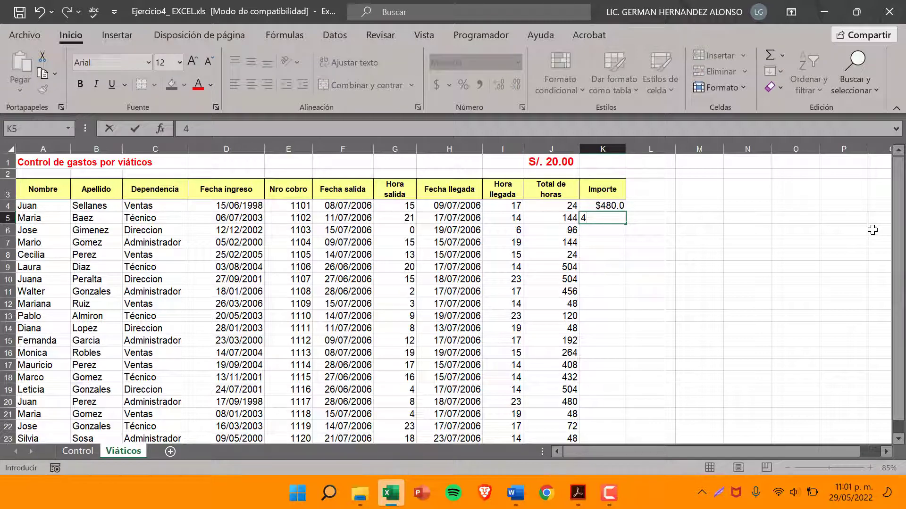
{"action": "left_click", "coordinate": [606, 208]}
{"action": "double_click", "coordinate": [606, 206]}
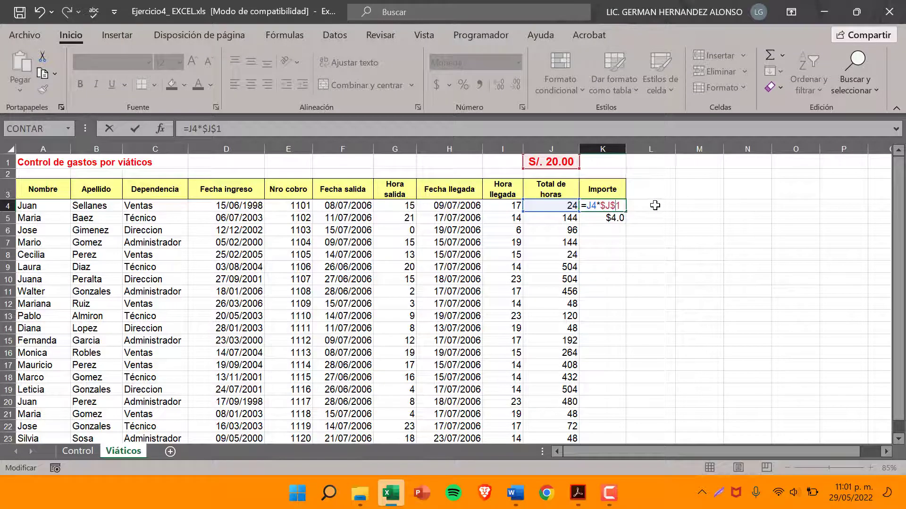
{"action": "key", "text": "Return"}
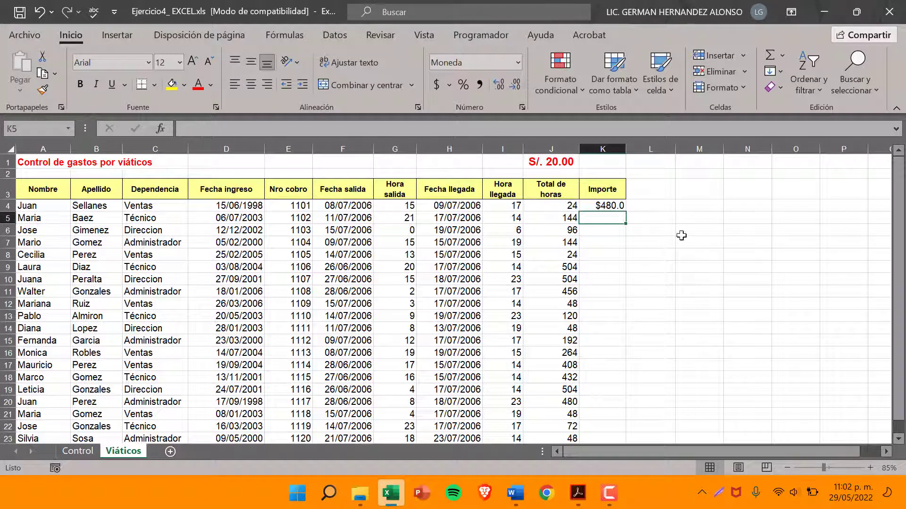
Review the absolute reference in the K4 formula and the hourly allowance cell J1 it points to
{"action": "left_click", "coordinate": [607, 205]}
{"action": "double_click", "coordinate": [609, 206]}
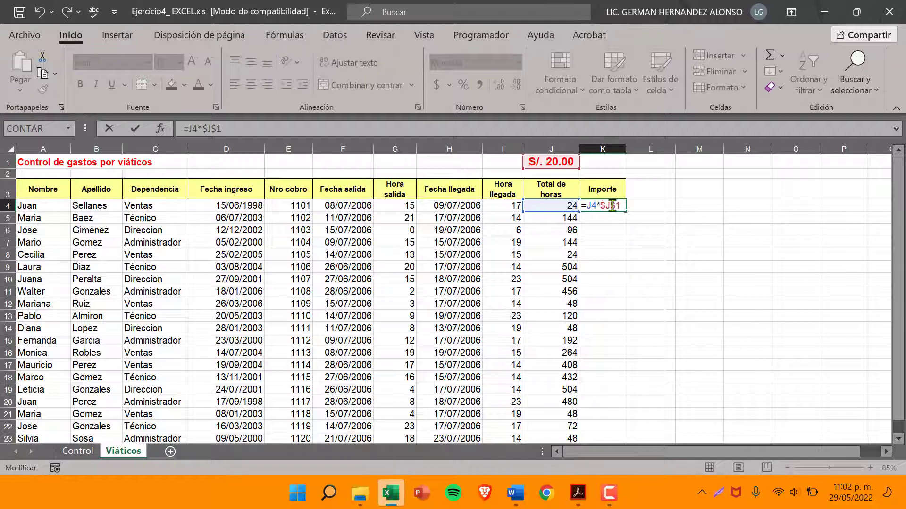
{"action": "key", "text": "ctrl+Return"}
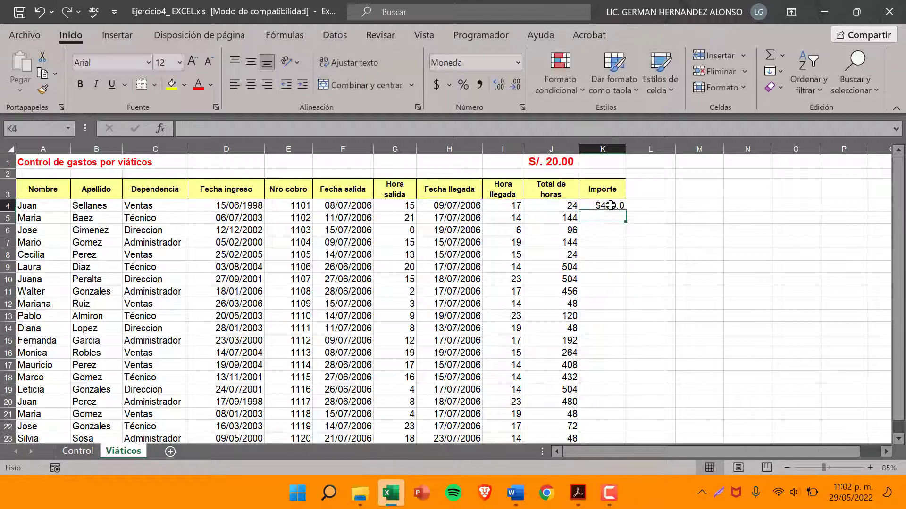
{"action": "left_click", "coordinate": [550, 160]}
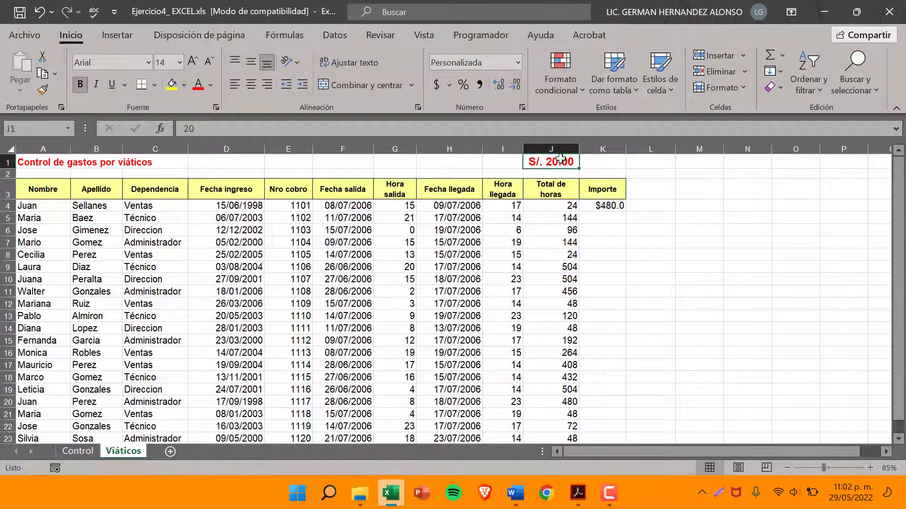
Copy the Importe formula from K4 down through K23
{"action": "left_click", "coordinate": [613, 210]}
{"action": "left_click_drag", "start_coordinate": [627, 212], "coordinate": [608, 383]}
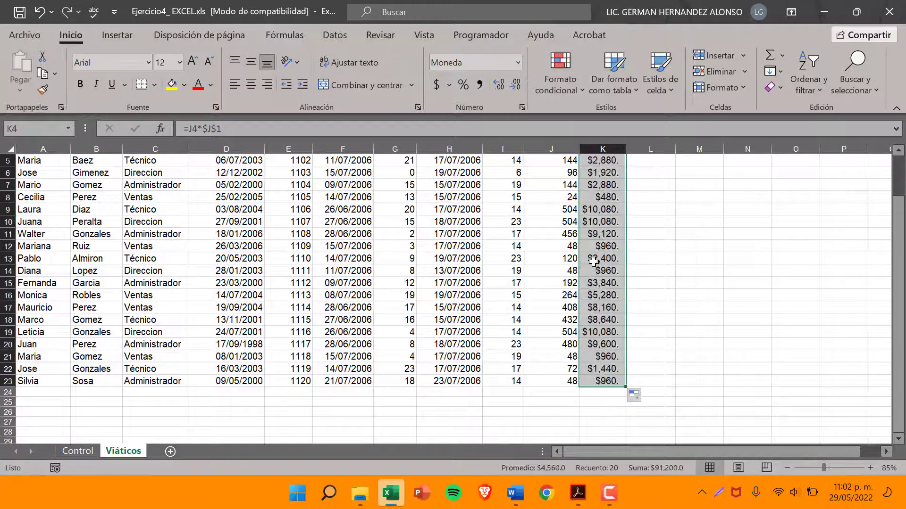
{"action": "scroll", "coordinate": [596, 262], "scroll_direction": "up", "scroll_amount": 2}
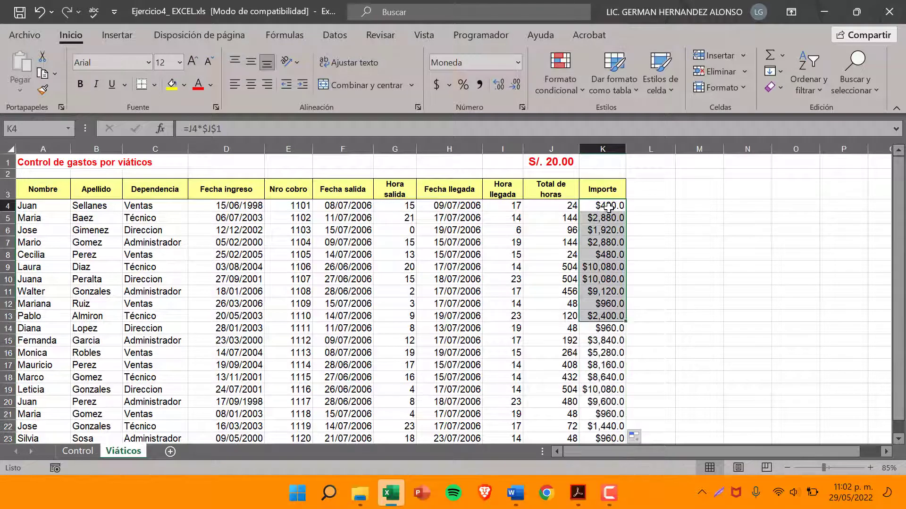
Check that the copied Importe formulas in K5 and K6 use their own row's hours and the fixed J1 cell
{"action": "left_click", "coordinate": [608, 217]}
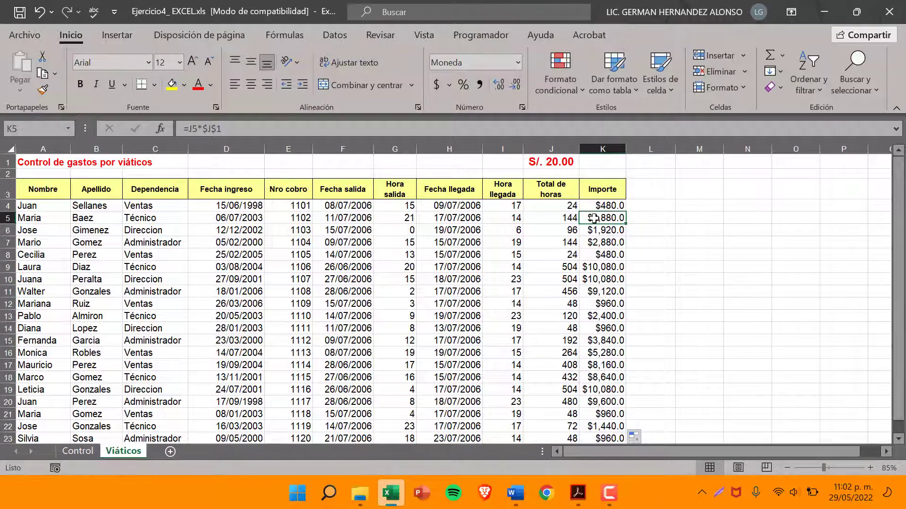
{"action": "double_click", "coordinate": [618, 218]}
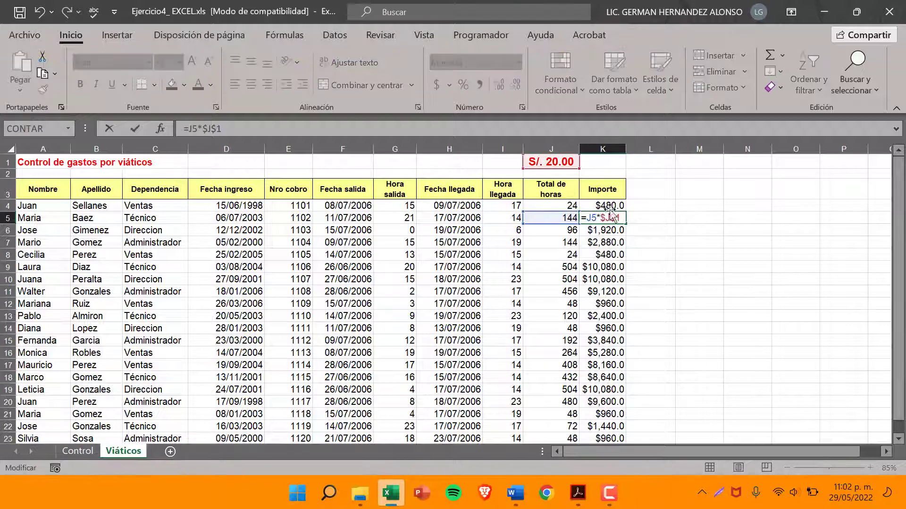
{"action": "key", "text": "Return"}
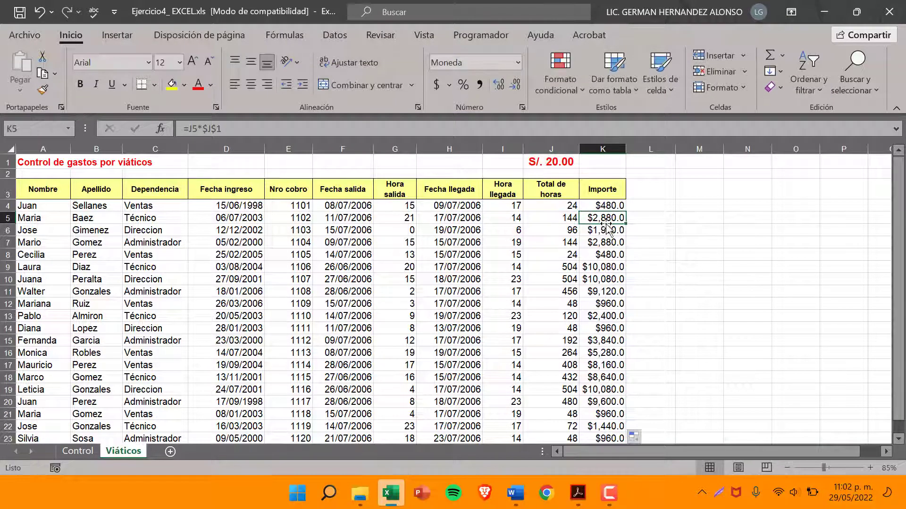
{"action": "double_click", "coordinate": [618, 230]}
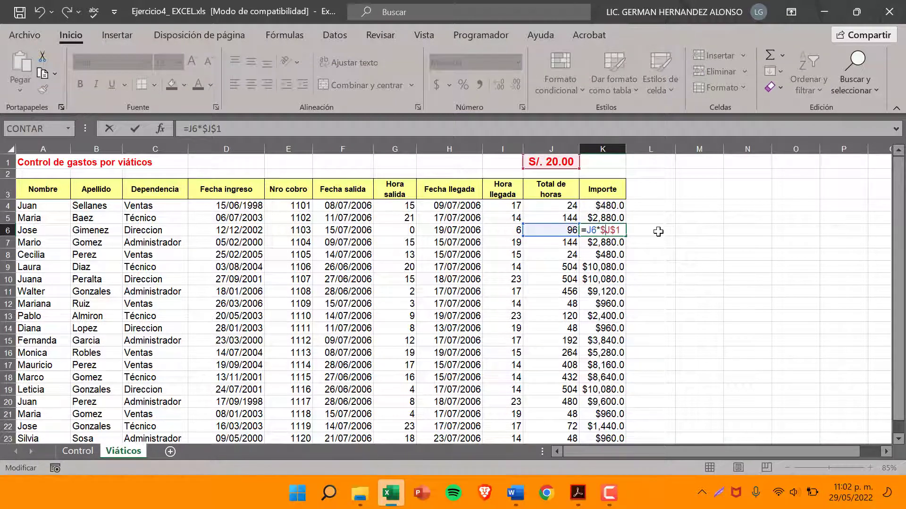
{"action": "key", "text": "Escape"}
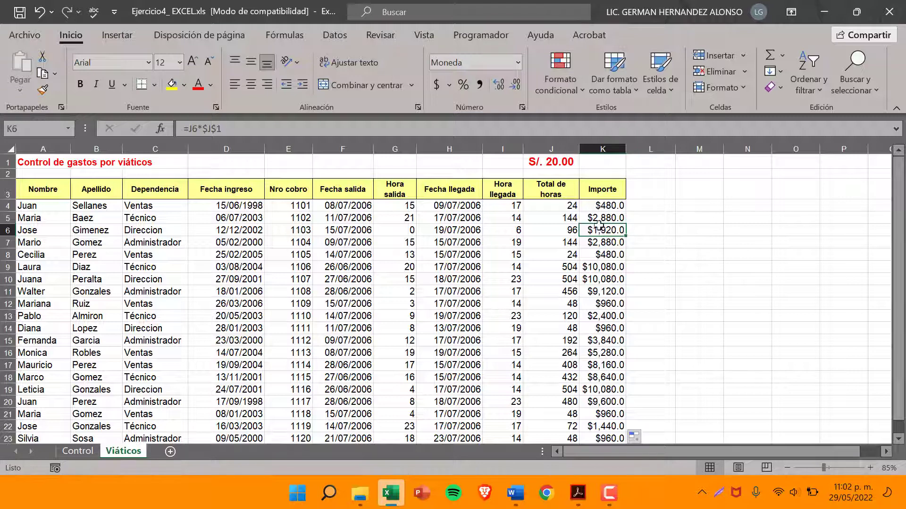
Format the Importe amounts in K4:K23 with the custom number format "S/." #,##0.00;"S/." -#,##0.00
{"action": "left_click", "coordinate": [543, 162]}
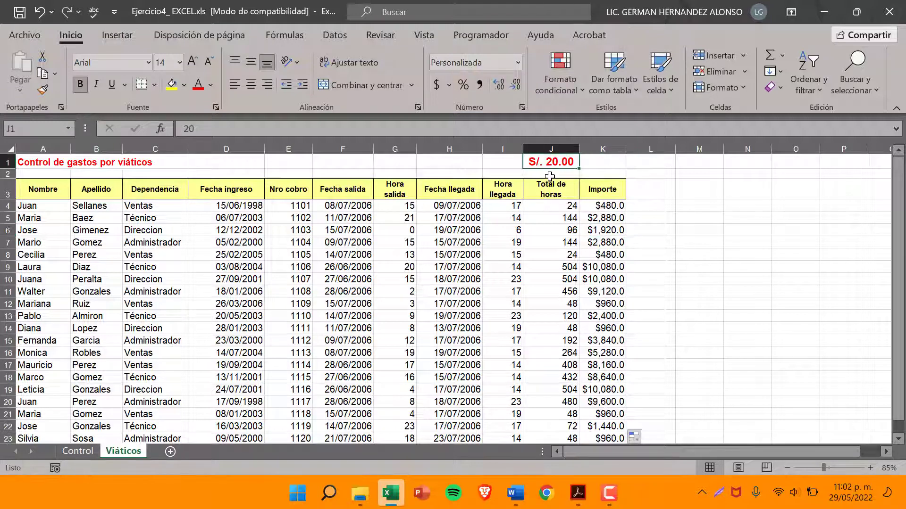
{"action": "left_click_drag", "start_coordinate": [611, 206], "coordinate": [605, 381]}
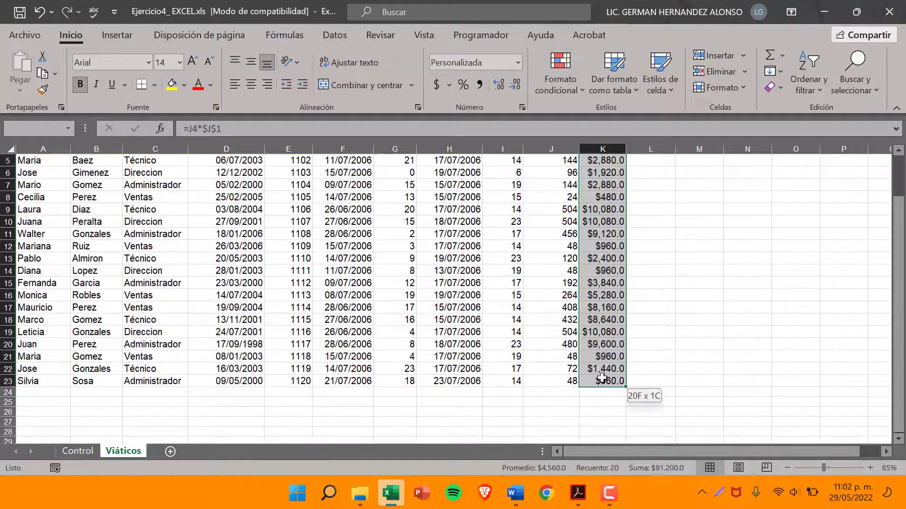
{"action": "scroll", "coordinate": [635, 254], "scroll_direction": "up", "scroll_amount": 2}
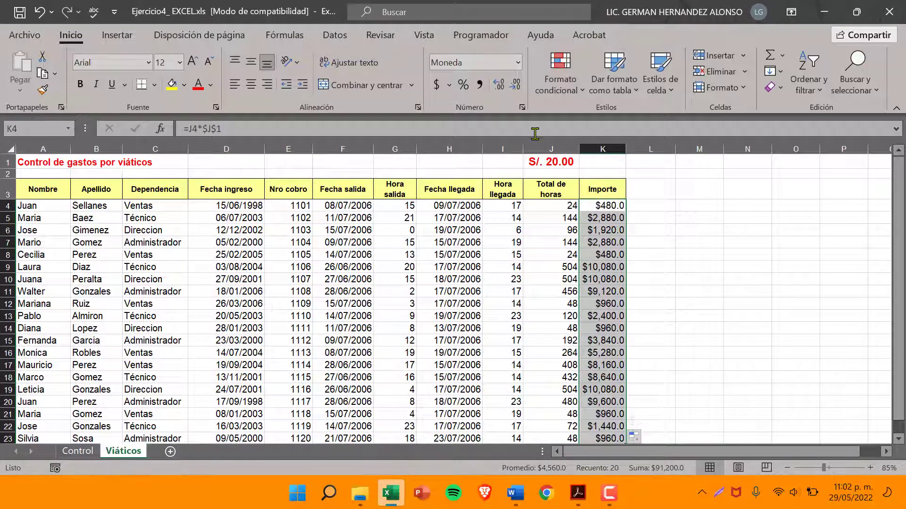
{"action": "left_click", "coordinate": [517, 63]}
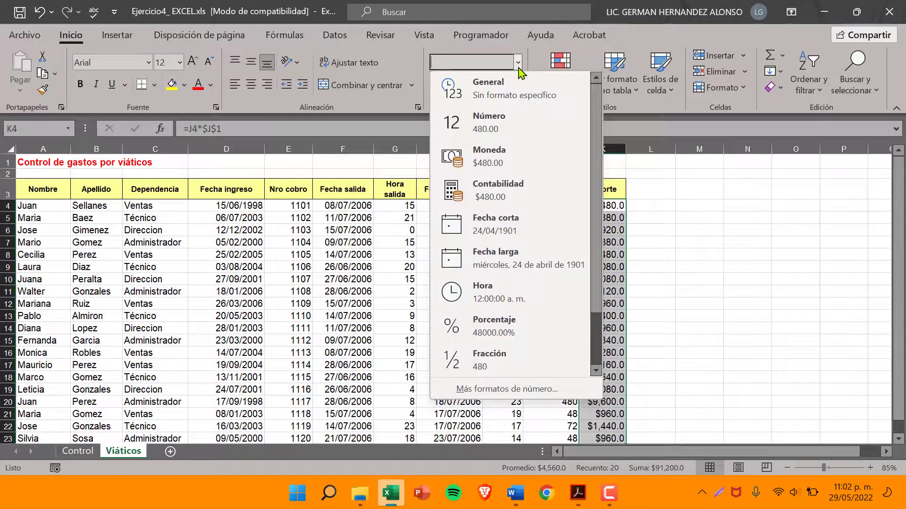
{"action": "left_click", "coordinate": [506, 389]}
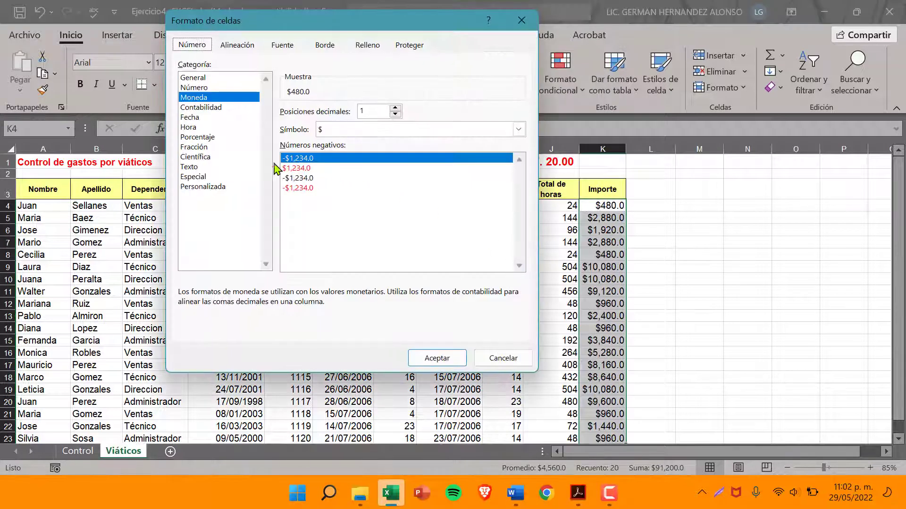
{"action": "left_click", "coordinate": [208, 187]}
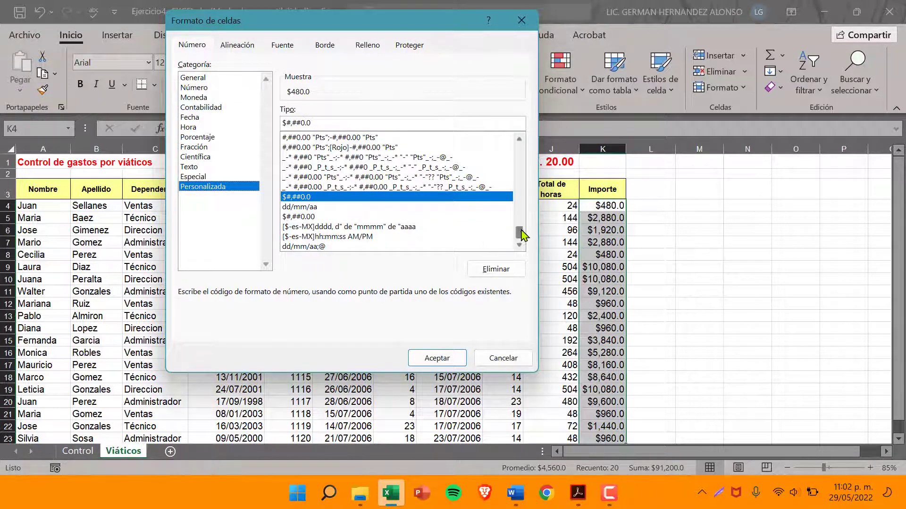
{"action": "left_click_drag", "start_coordinate": [519, 234], "coordinate": [514, 188]}
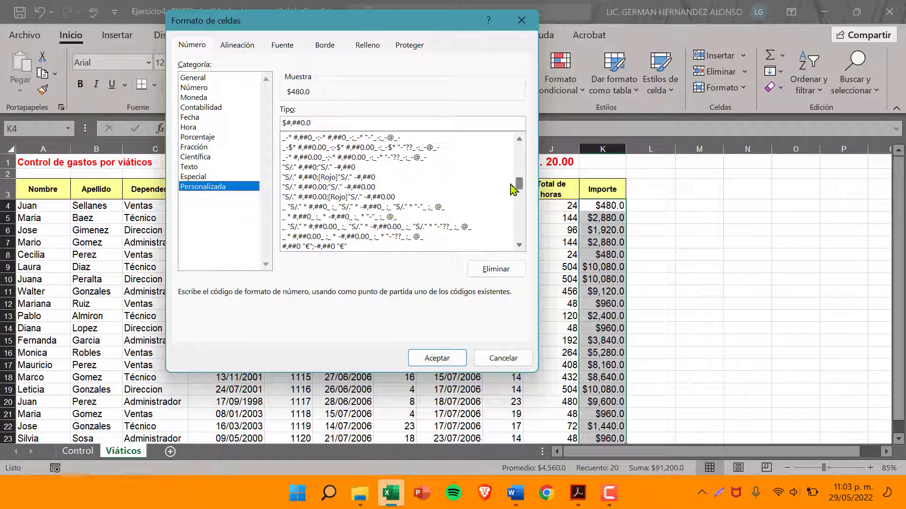
{"action": "left_click", "coordinate": [352, 189]}
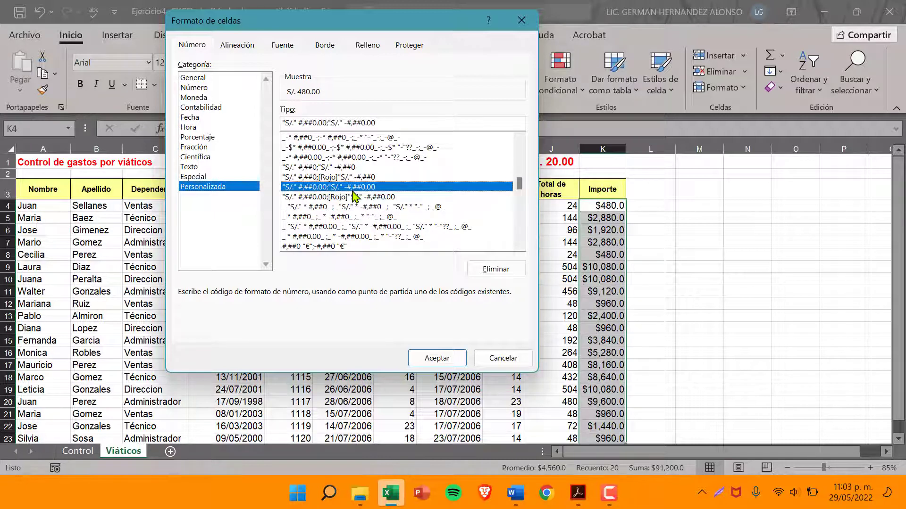
{"action": "left_click", "coordinate": [333, 198]}
{"action": "left_click", "coordinate": [333, 188]}
{"action": "left_click", "coordinate": [438, 359]}
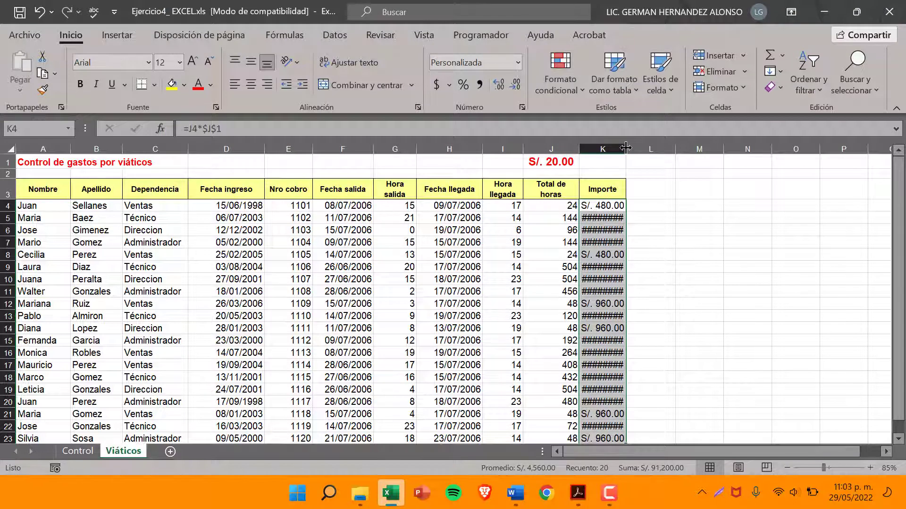
Widen column K until every Importe amount, including the one in K9, fits in its cell
{"action": "left_click_drag", "start_coordinate": [625, 149], "coordinate": [635, 149]}
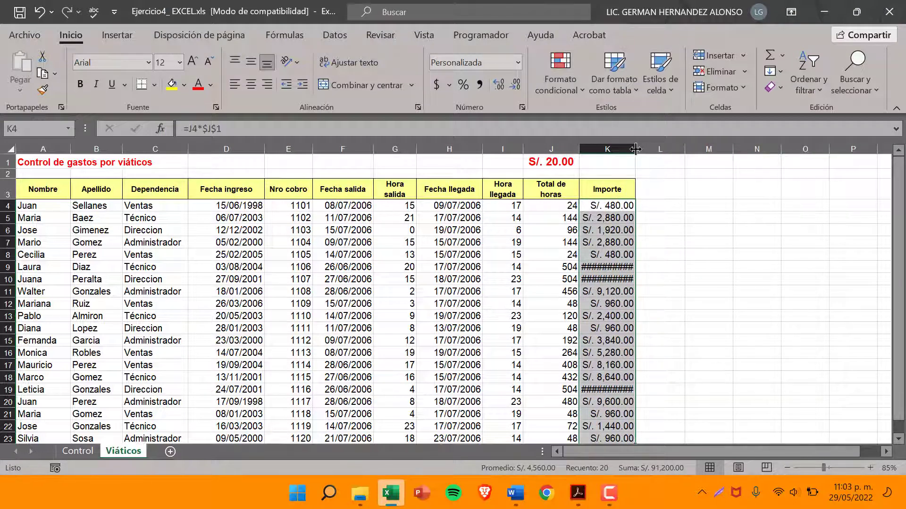
{"action": "left_click_drag", "start_coordinate": [635, 149], "coordinate": [640, 149]}
{"action": "left_click", "coordinate": [613, 269]}
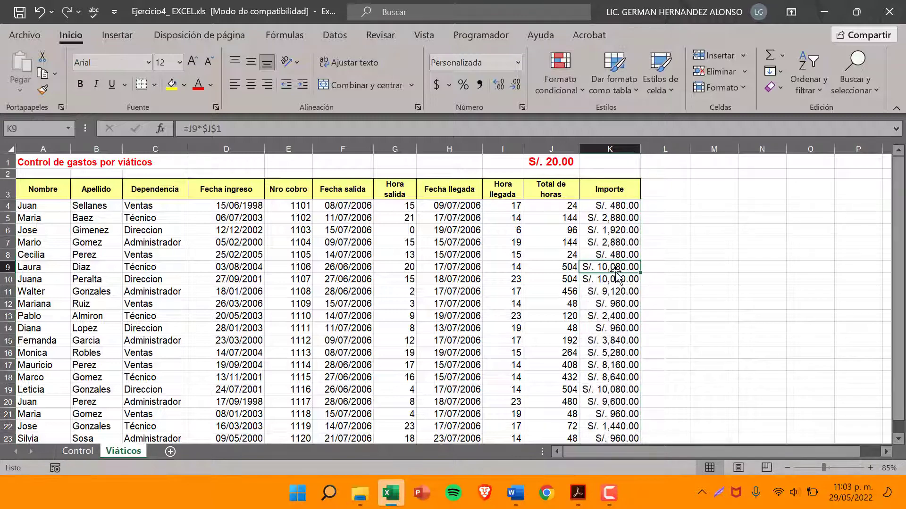
Review the Importe results down column K and compare them with the employee data in rows 4 and 5
{"action": "scroll", "coordinate": [616, 276], "scroll_direction": "down", "scroll_amount": 1}
{"action": "scroll", "coordinate": [616, 276], "scroll_direction": "up", "scroll_amount": 1}
{"action": "left_click_drag", "start_coordinate": [613, 206], "coordinate": [613, 307]}
{"action": "left_click", "coordinate": [613, 206]}
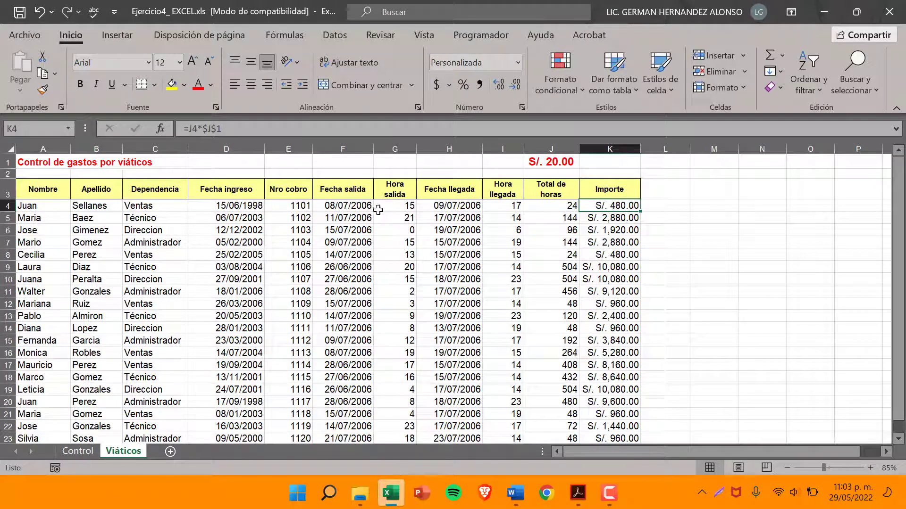
{"action": "left_click", "coordinate": [8, 207]}
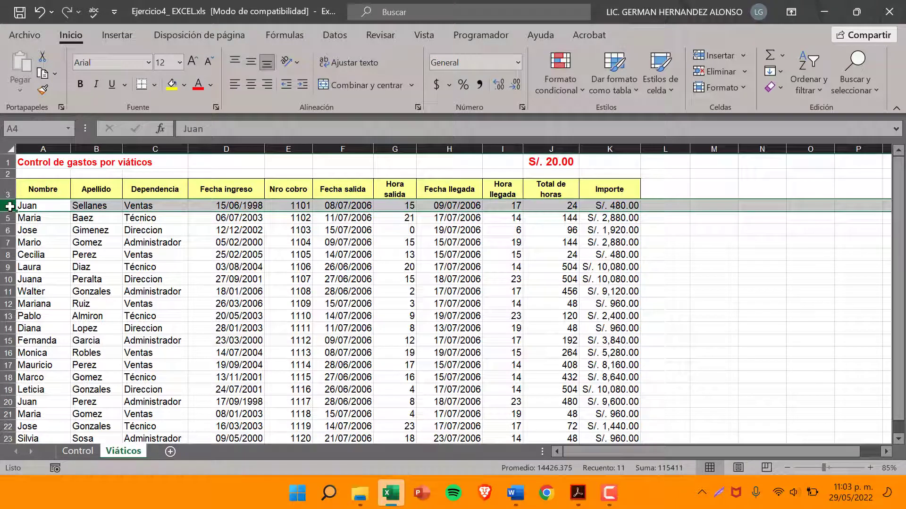
{"action": "left_click", "coordinate": [611, 206]}
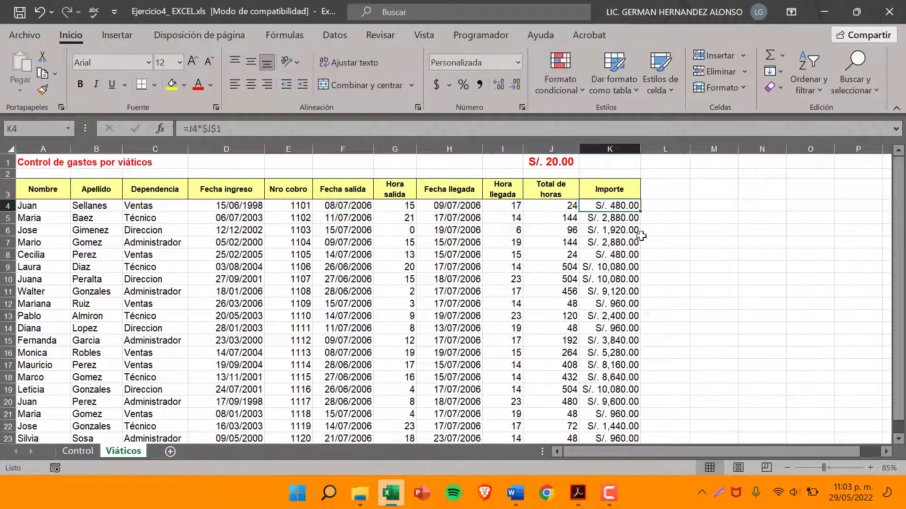
{"action": "left_click", "coordinate": [7, 218]}
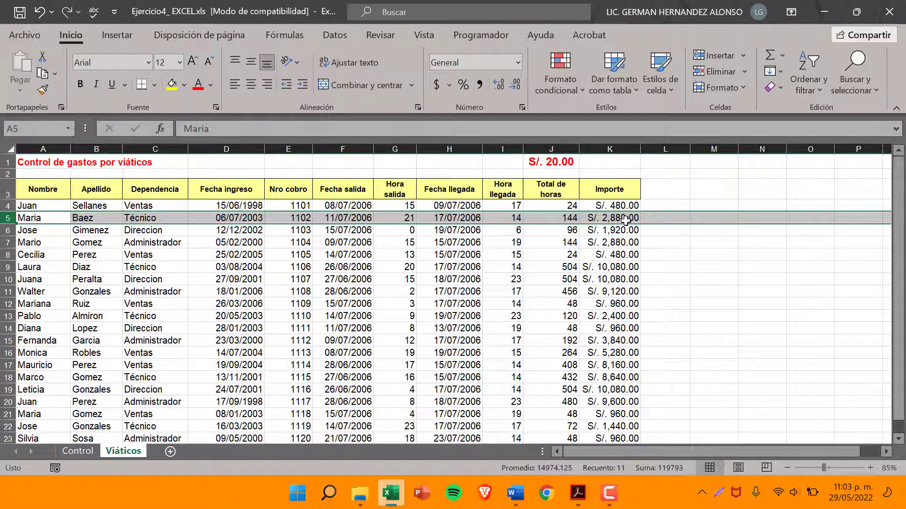
{"action": "left_click", "coordinate": [510, 218]}
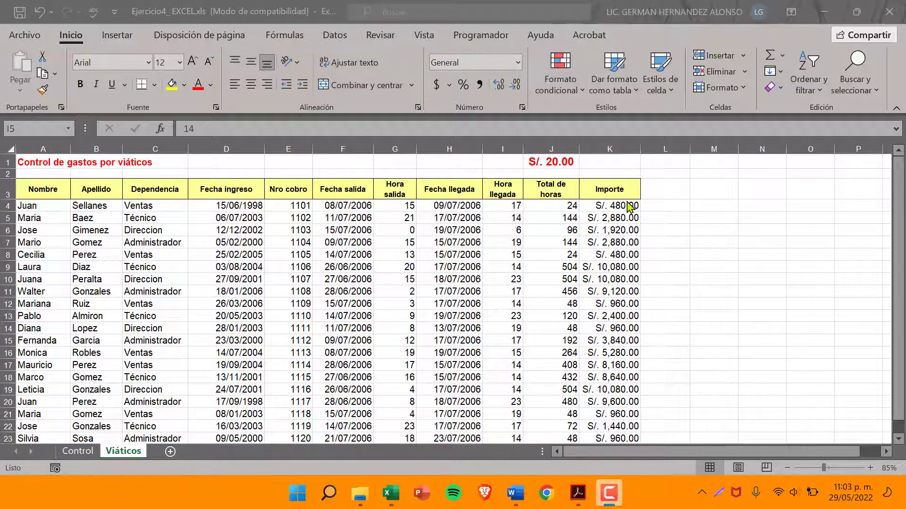
Switch to the exercise PDF in Adobe Acrobat and read item 7 about building the Código column, then return to Excel
{"action": "left_click", "coordinate": [578, 493]}
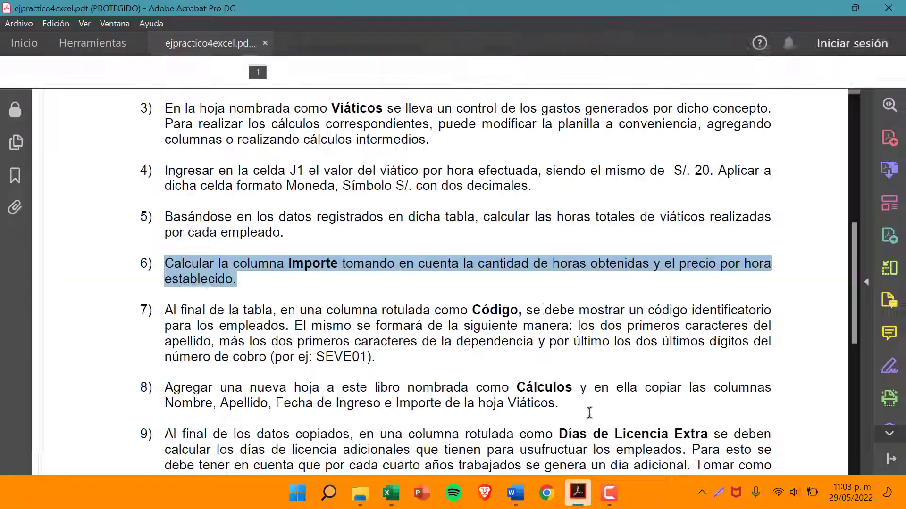
{"action": "scroll", "coordinate": [340, 292], "scroll_direction": "down", "scroll_amount": 2}
{"action": "scroll", "coordinate": [333, 291], "scroll_direction": "down", "scroll_amount": 2}
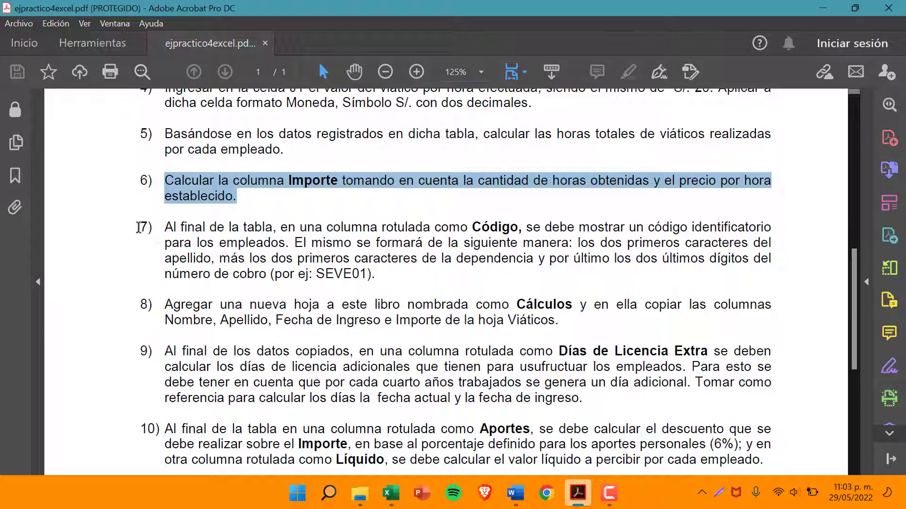
{"action": "left_click_drag", "start_coordinate": [140, 227], "coordinate": [727, 229]}
{"action": "left_click_drag", "start_coordinate": [783, 229], "coordinate": [374, 284]}
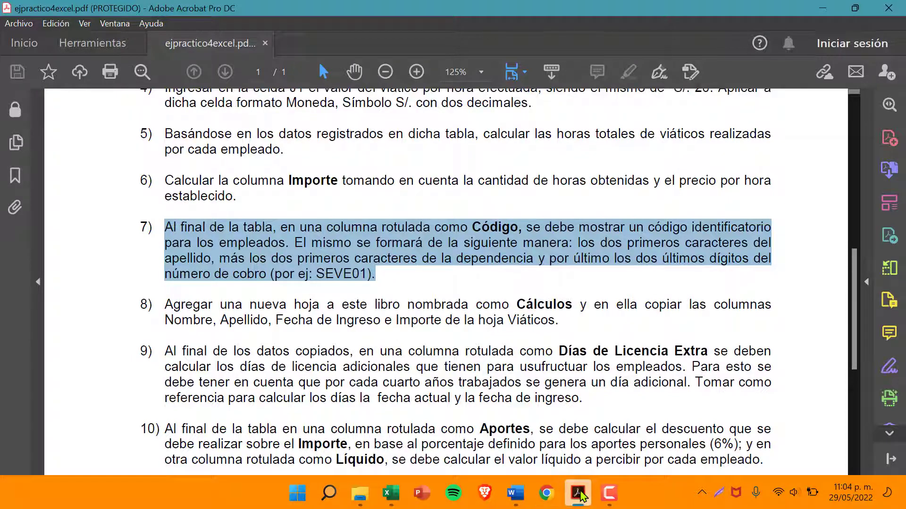
{"action": "left_click", "coordinate": [580, 493]}
Add the heading Código in cell L3 of the Viáticos sheet, beside the Importe column
{"action": "left_click", "coordinate": [665, 188]}
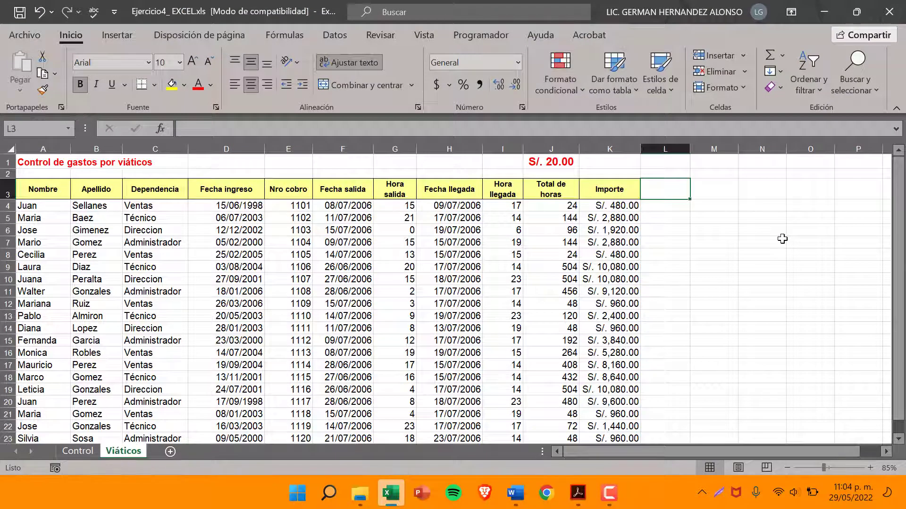
{"action": "type", "text": "c"}
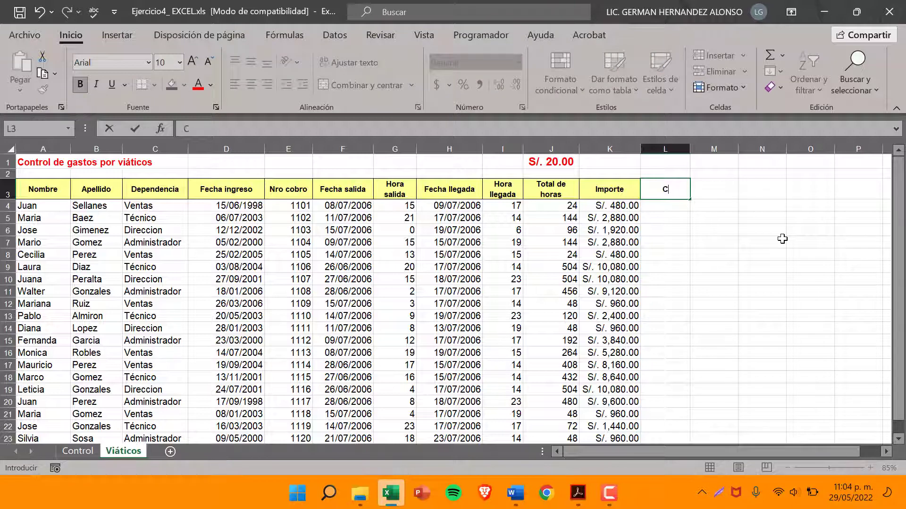
{"action": "type", "text": "ódigo"}
{"action": "key", "text": "Return"}
Copy the formatting of the Importe header in K3 onto the Código header in L3
{"action": "left_click", "coordinate": [609, 189]}
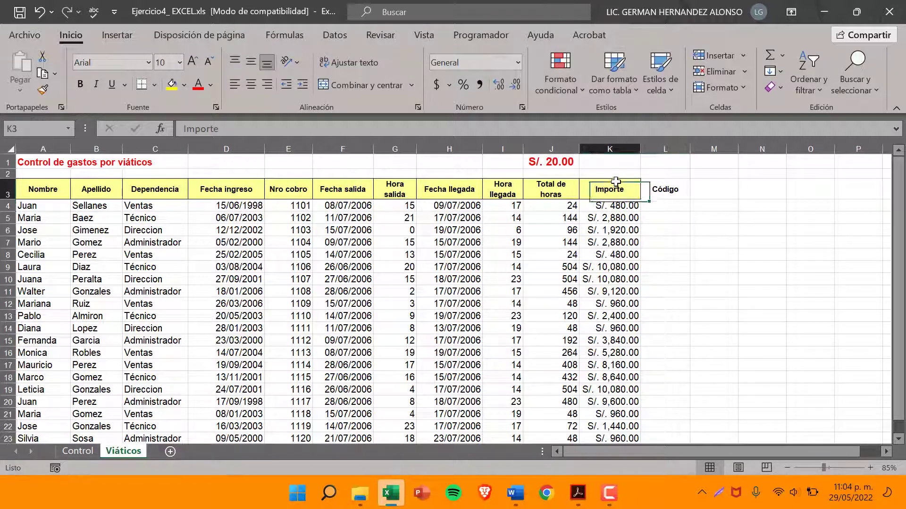
{"action": "left_click", "coordinate": [43, 88]}
{"action": "left_click", "coordinate": [665, 191]}
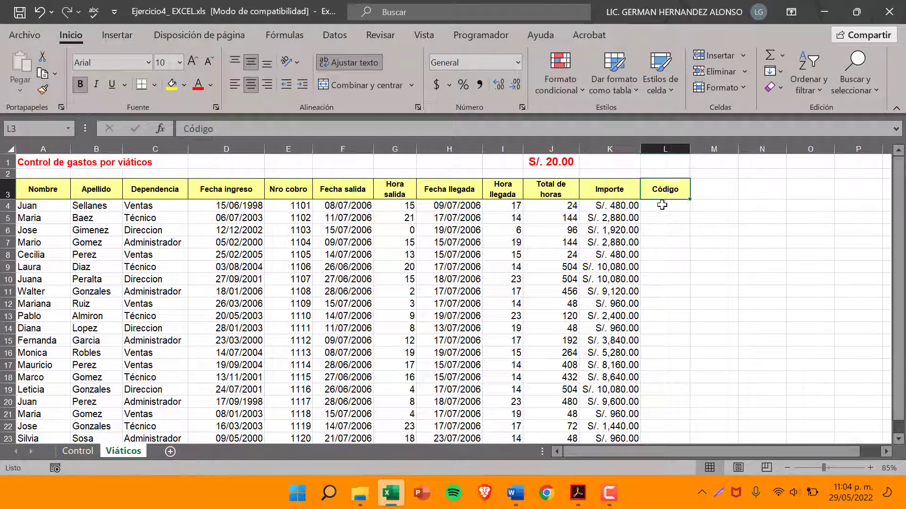
{"action": "key", "text": "Return"}
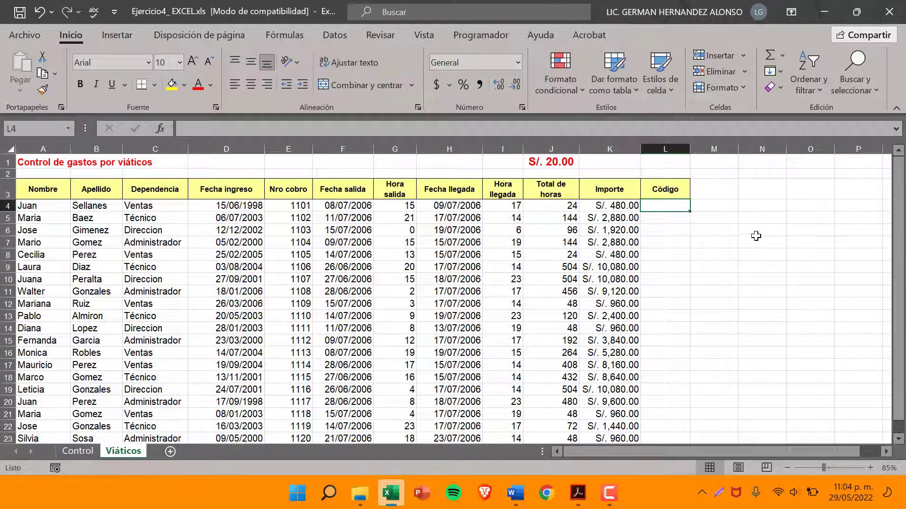
Compare item 7 of the exercise PDF with the first employee's Apellido in B4, the source of the code's first two characters
{"action": "left_click", "coordinate": [39, 207]}
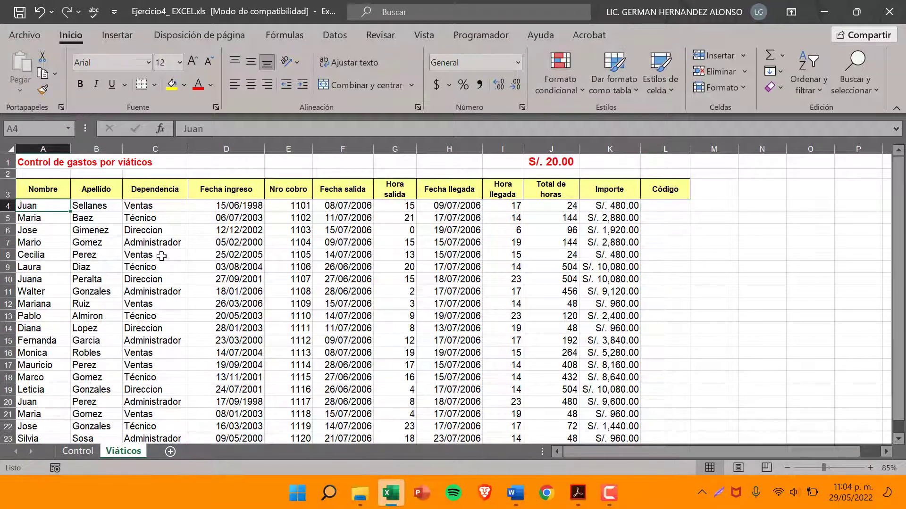
{"action": "left_click", "coordinate": [87, 208]}
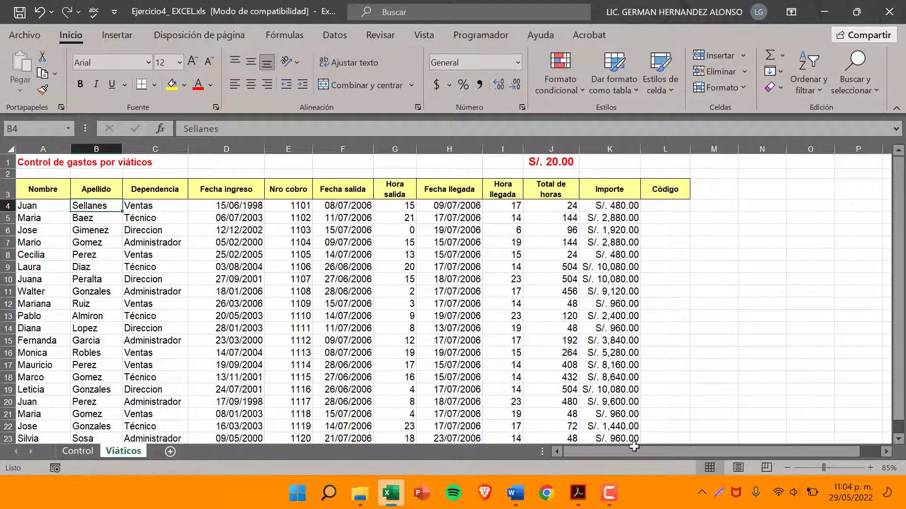
{"action": "left_click", "coordinate": [576, 503]}
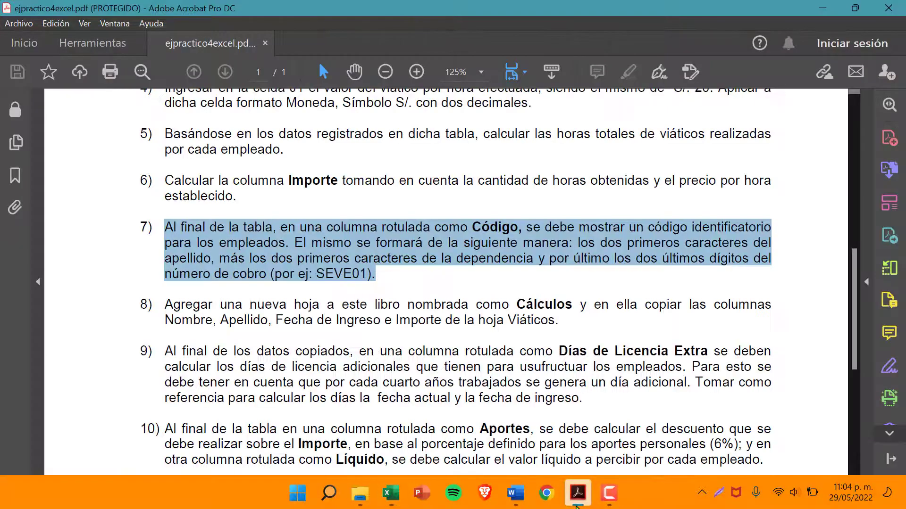
{"action": "left_click", "coordinate": [578, 505]}
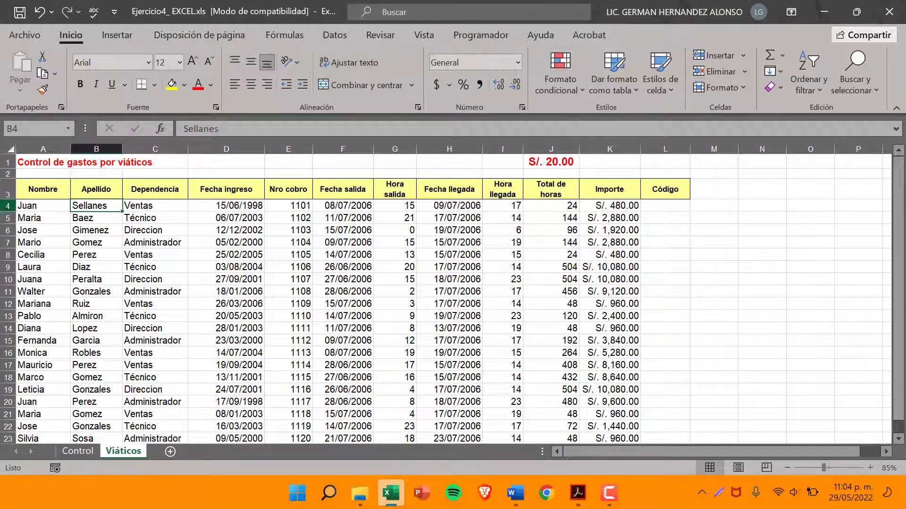
{"action": "left_click", "coordinate": [8, 206]}
{"action": "left_click", "coordinate": [106, 204]}
Reread item 7 in the PDF and check the Dependencia column and cell C4 as the source of the code's second part
{"action": "left_click", "coordinate": [578, 492]}
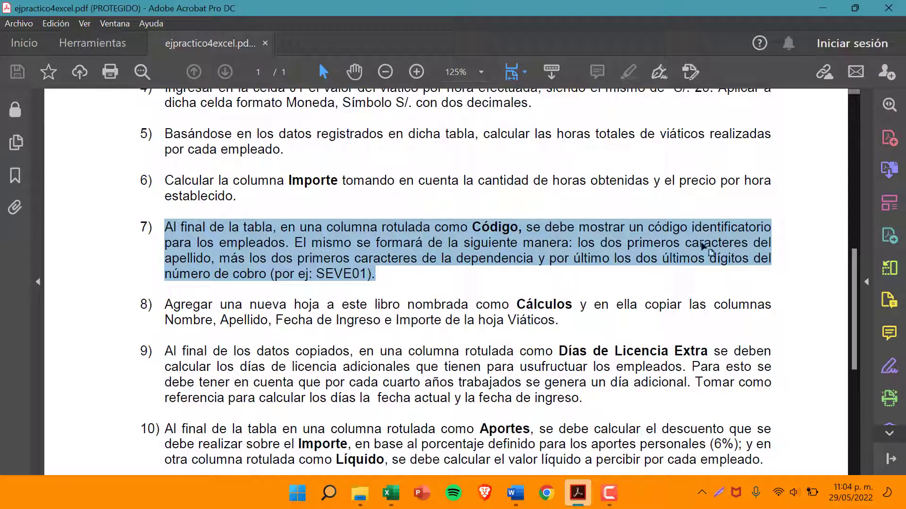
{"action": "left_click", "coordinate": [334, 259]}
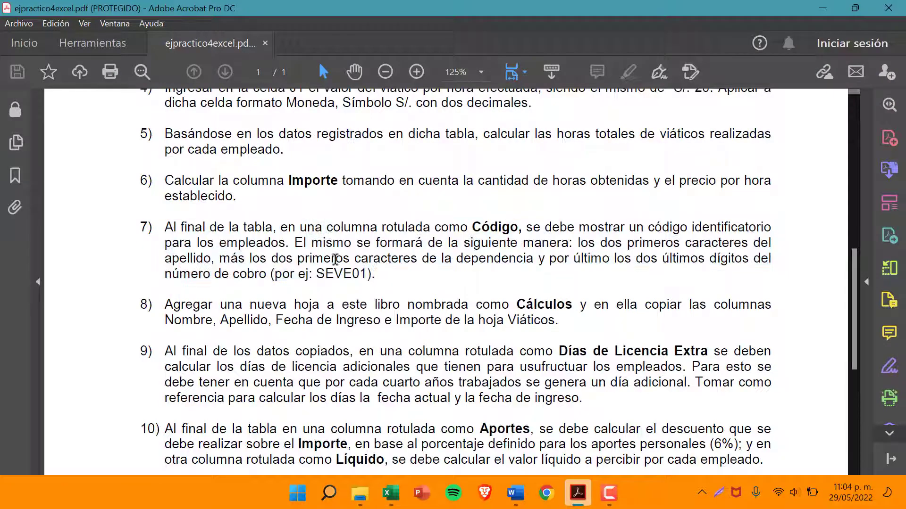
{"action": "left_click", "coordinate": [823, 8]}
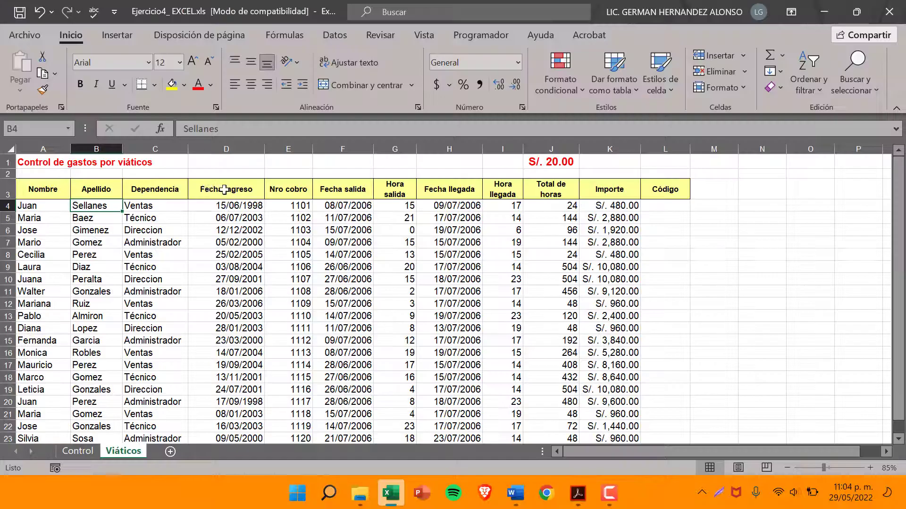
{"action": "left_click", "coordinate": [154, 147]}
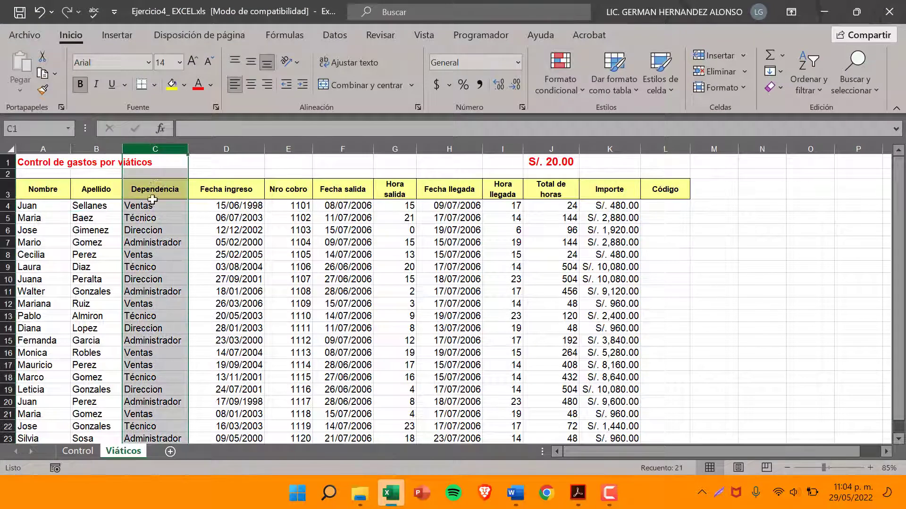
{"action": "left_click", "coordinate": [144, 207]}
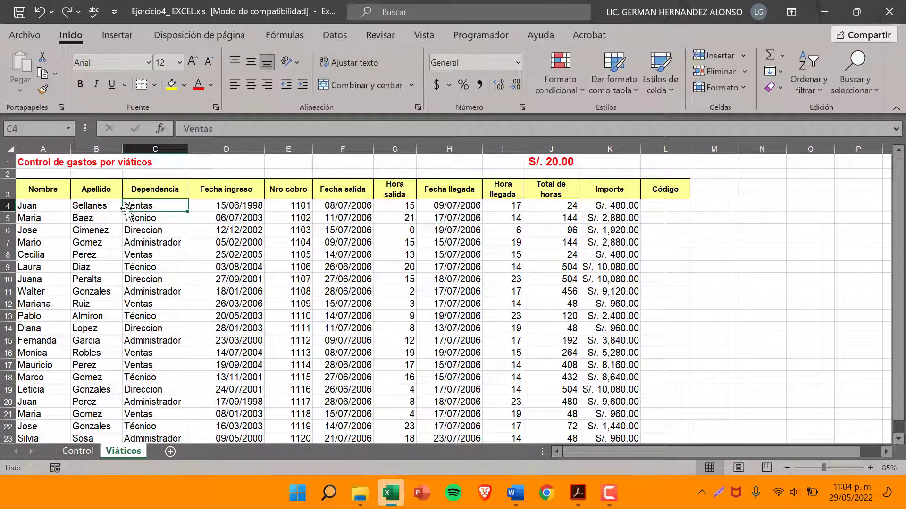
{"action": "left_click", "coordinate": [578, 493]}
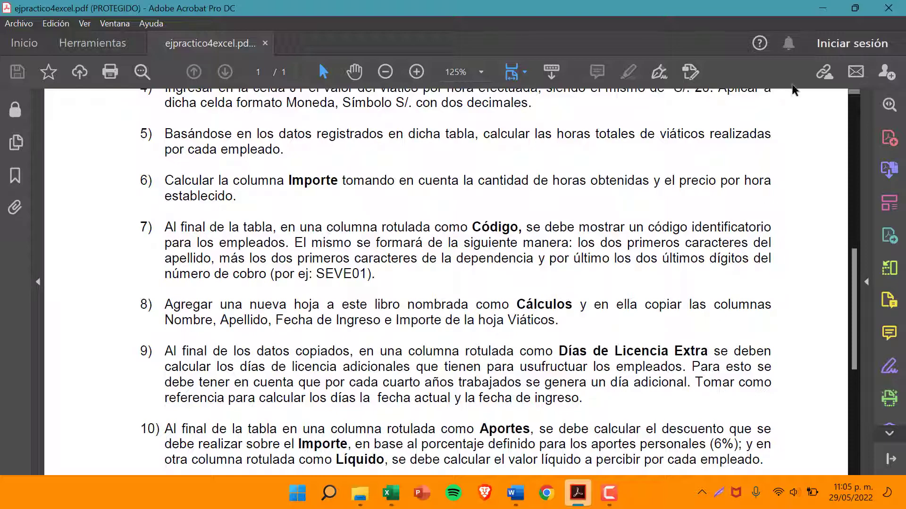
Check the Nro cobro column and cell E4 against item 7 in the PDF as the source of the code's last two digits
{"action": "left_click", "coordinate": [822, 8]}
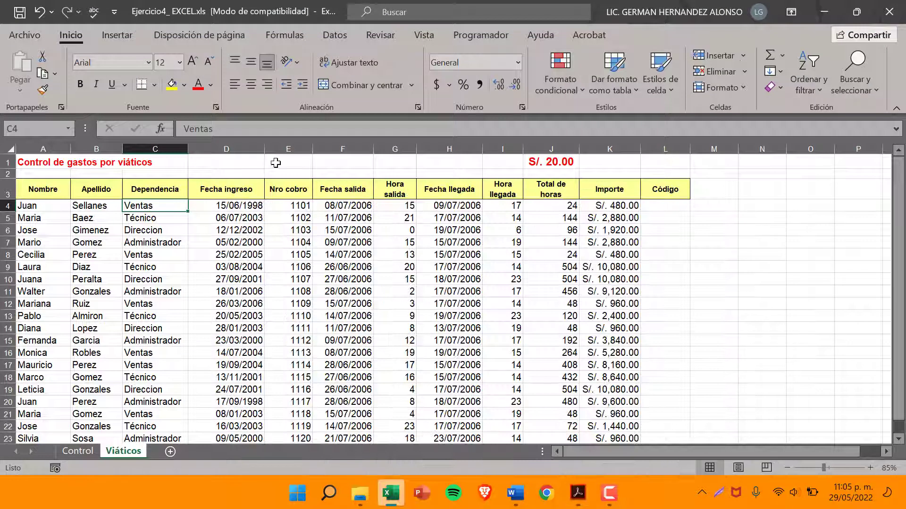
{"action": "left_click", "coordinate": [286, 149]}
{"action": "left_click", "coordinate": [306, 206]}
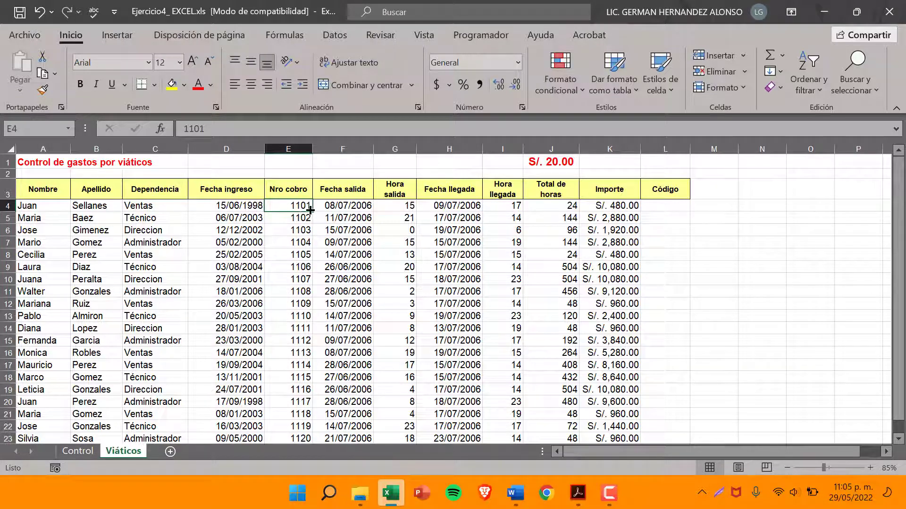
{"action": "left_click", "coordinate": [577, 494]}
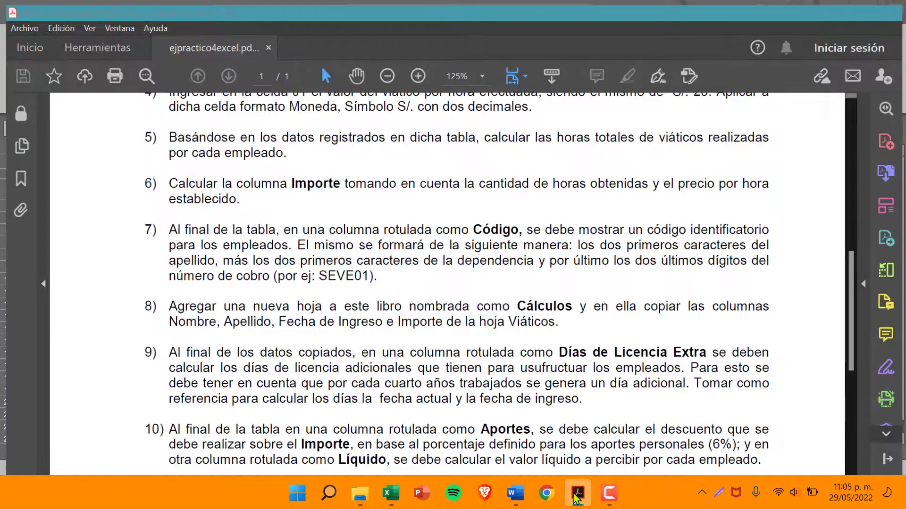
{"action": "left_click", "coordinate": [577, 494]}
Begin the first employee's Código formula in cell L4 with the uppercase function, =MAYUSC(
{"action": "left_click", "coordinate": [676, 207]}
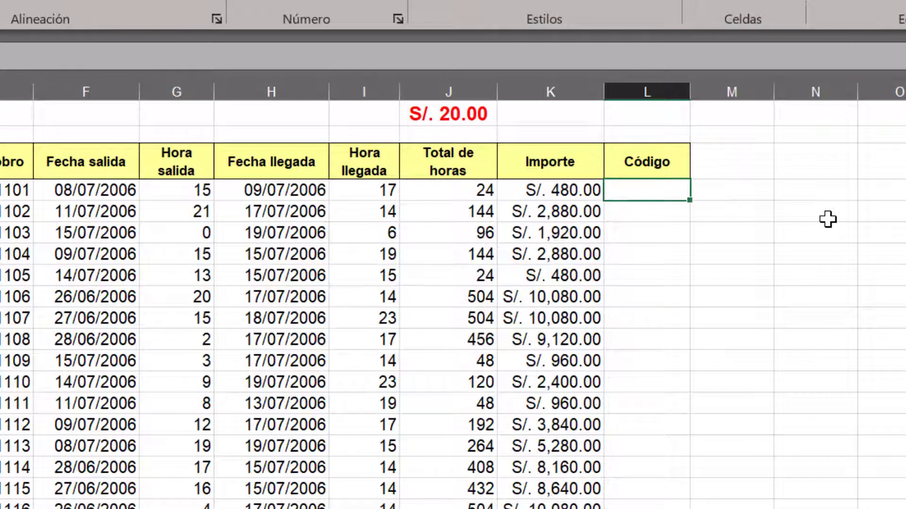
{"action": "type", "text": "="}
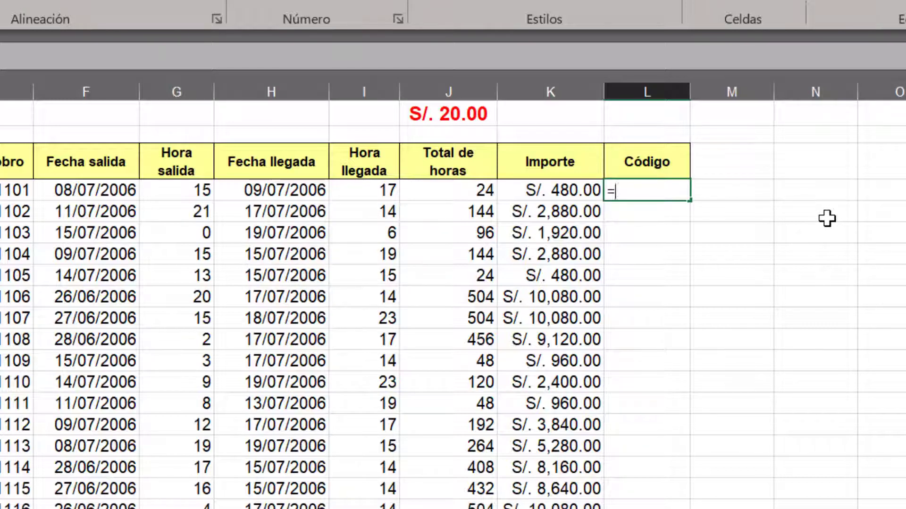
{"action": "type", "text": "M"}
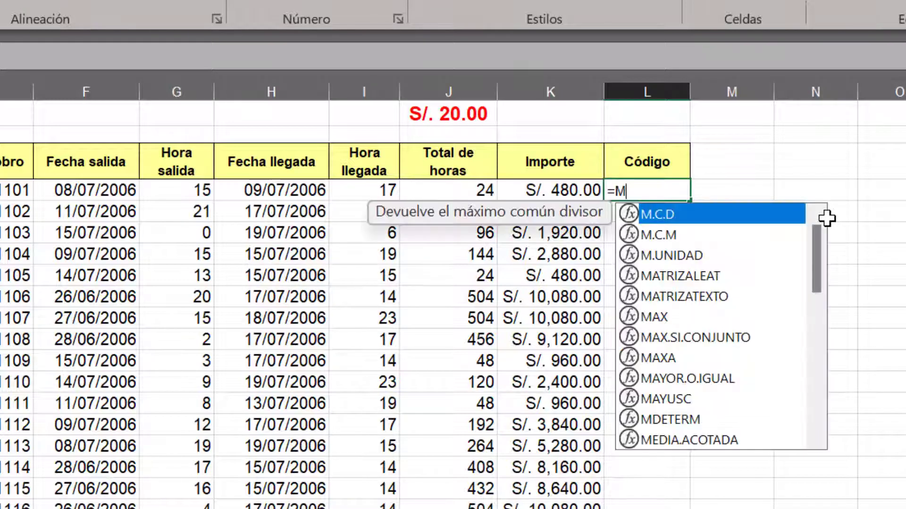
{"action": "type", "text": "AYUSC"}
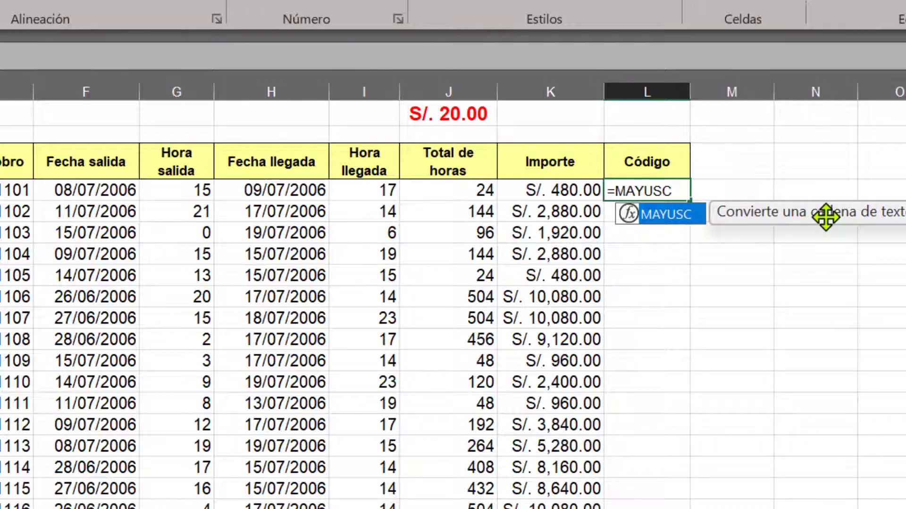
{"action": "type", "text": "("}
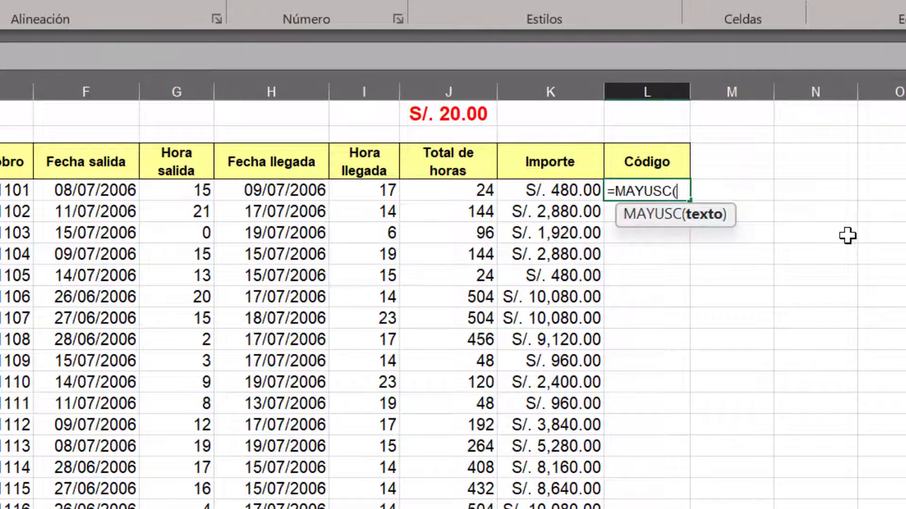
{"action": "key", "text": "BackSpace"}
{"action": "type", "text": "("}
{"action": "key", "text": "BackSpace"}
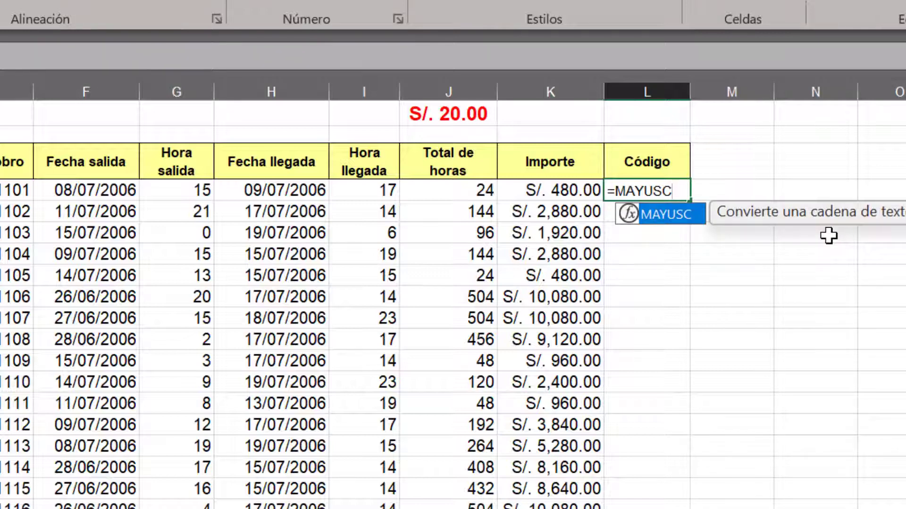
{"action": "type", "text": "("}
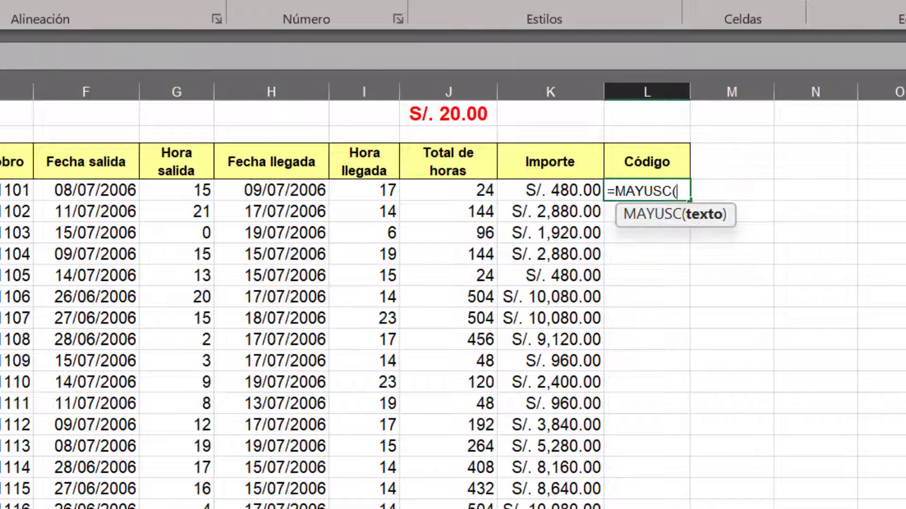
Nest IZQUIERDA(B4,2) inside MAYUSC in the L4 formula to extract the first two characters of the Apellido
{"action": "type", "text": "IZQ"}
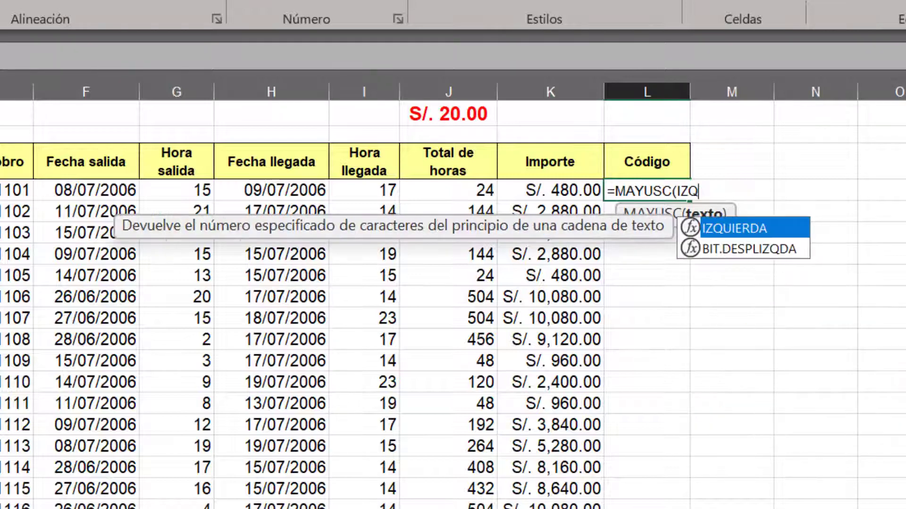
{"action": "type", "text": "UIERDA"}
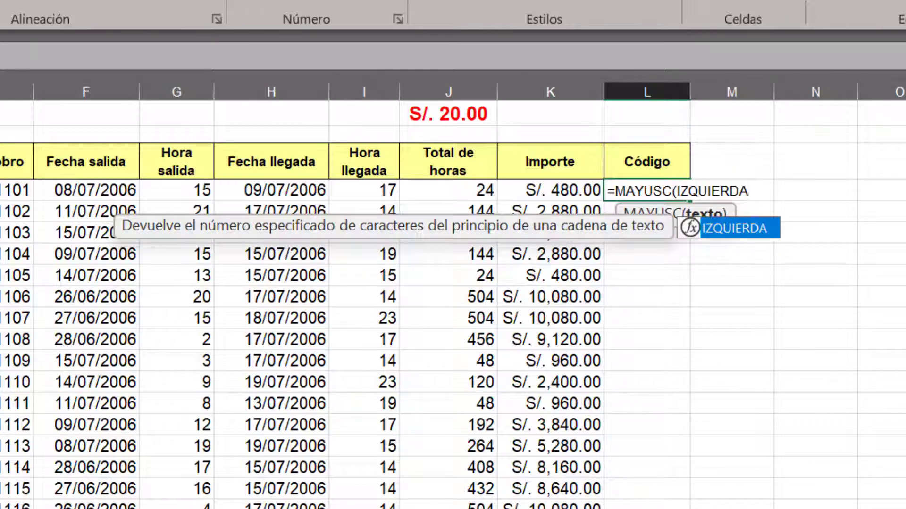
{"action": "type", "text": "("}
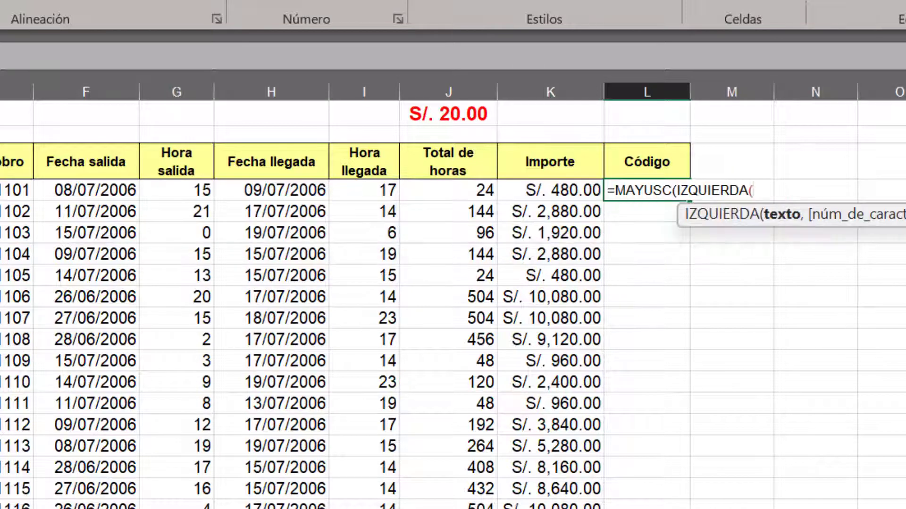
{"action": "key", "text": "BackSpace"}
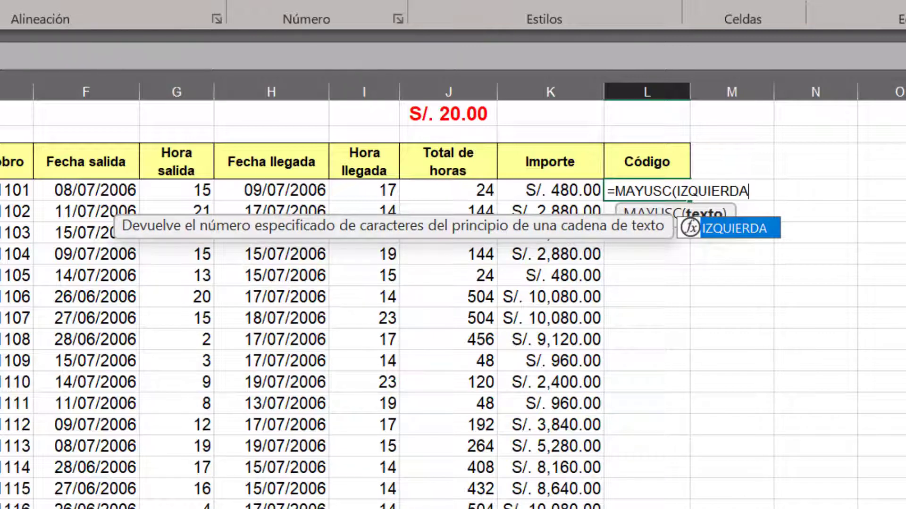
{"action": "type", "text": "("}
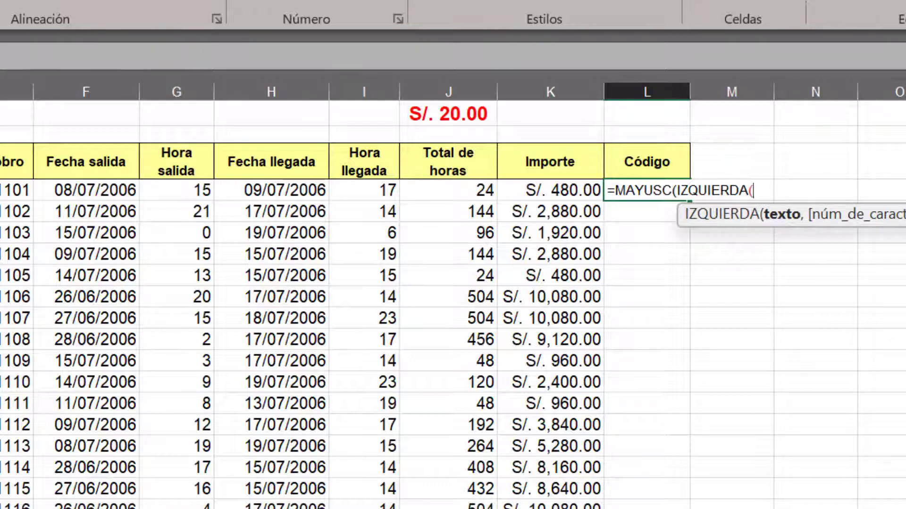
{"action": "type", "text": "B4"}
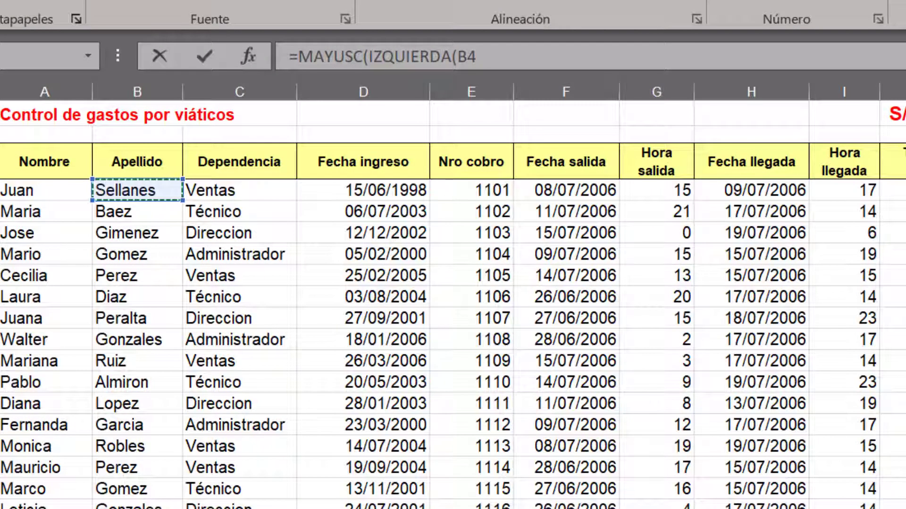
{"action": "type", "text": ","}
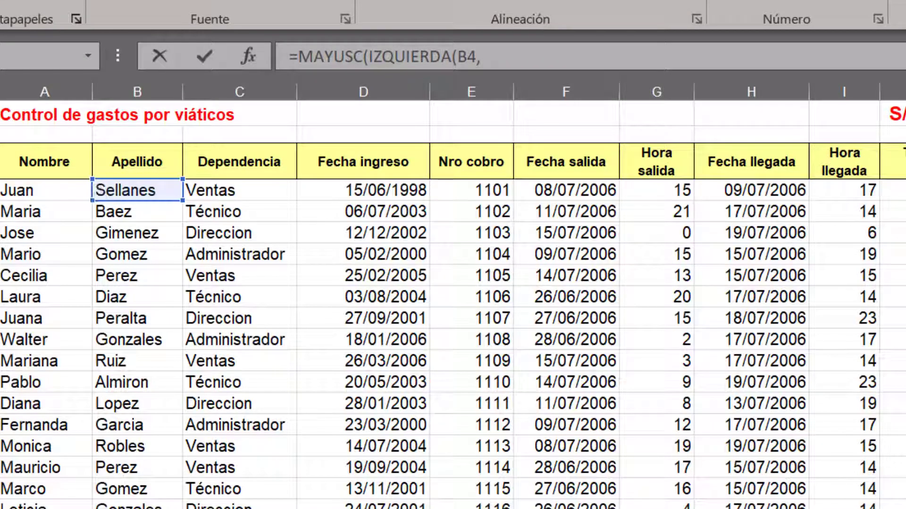
{"action": "type", "text": "2"}
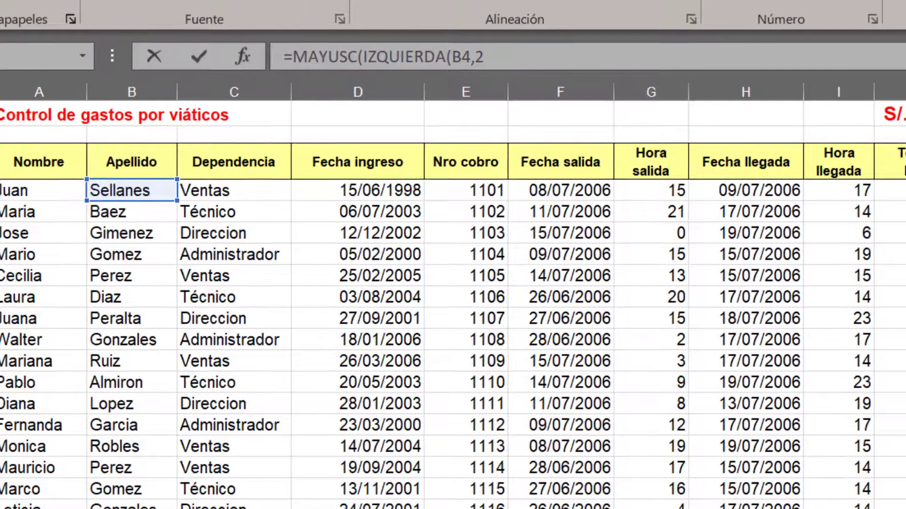
{"action": "type", "text": ")&IZQUIERDA(C4,2)&DERECHA("}
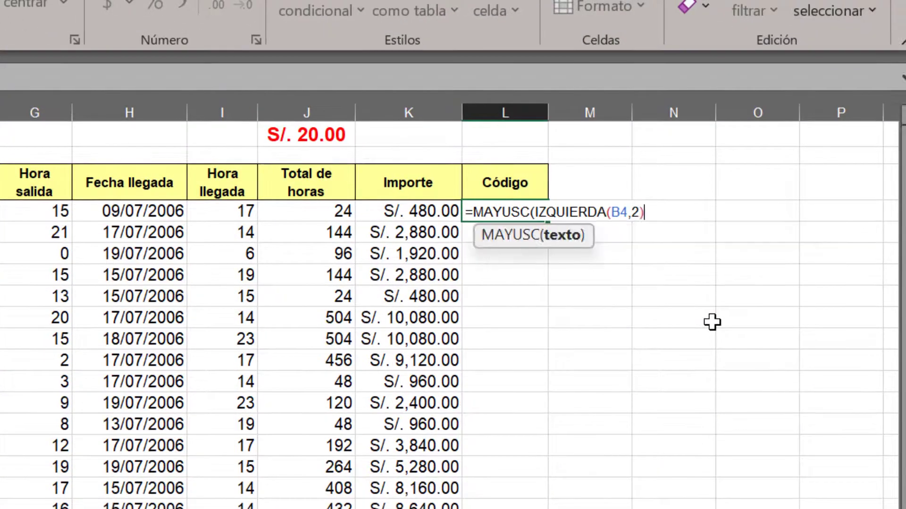
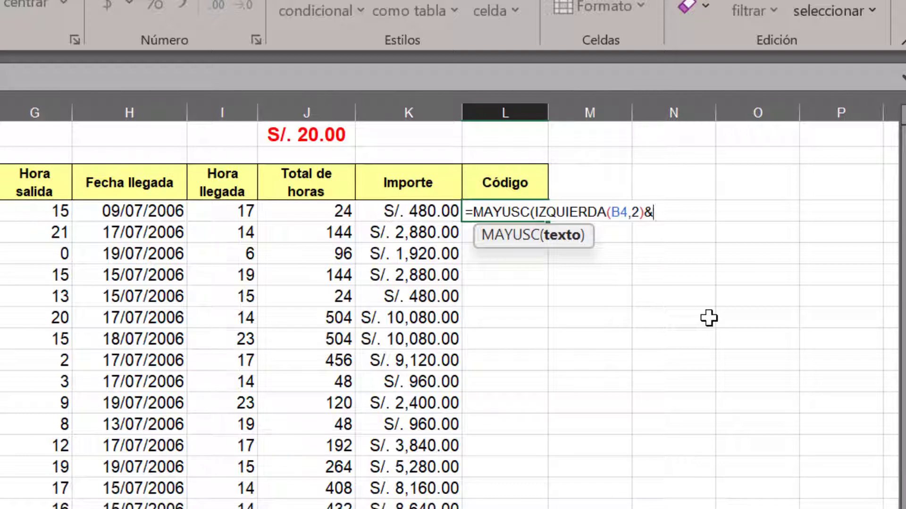
Append IZQUIERDA(C4,2) to the L4 formula to extract the first two characters of the Dependencia
{"action": "type", "text": "IZQUIE"}
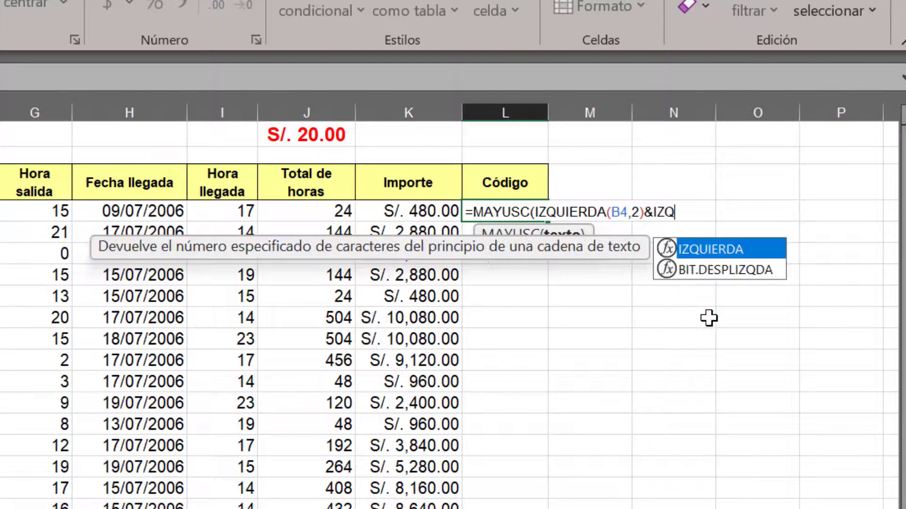
{"action": "type", "text": "RDA("}
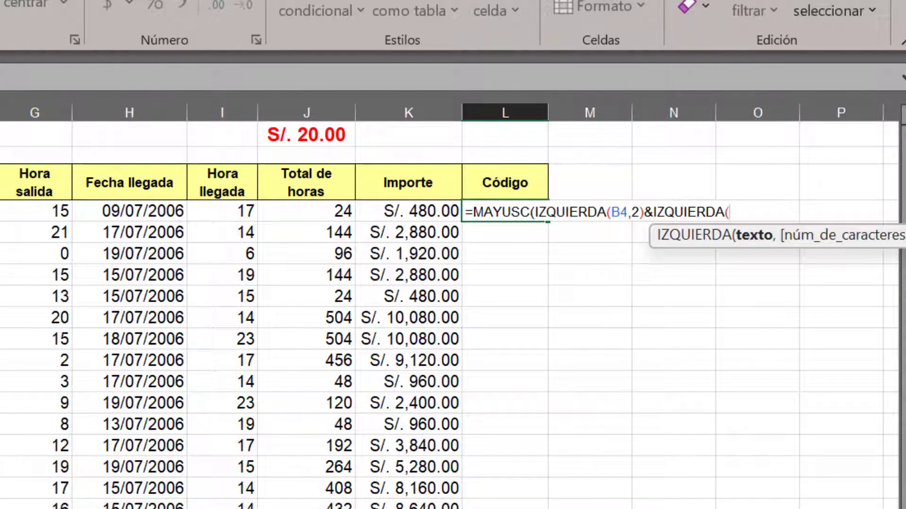
{"action": "type", "text": "C4"}
{"action": "type", "text": ","}
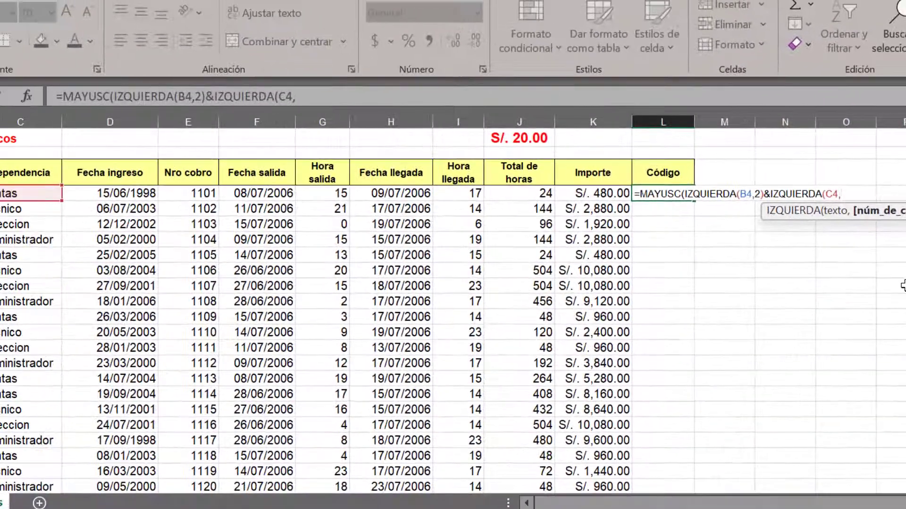
{"action": "type", "text": "2)"}
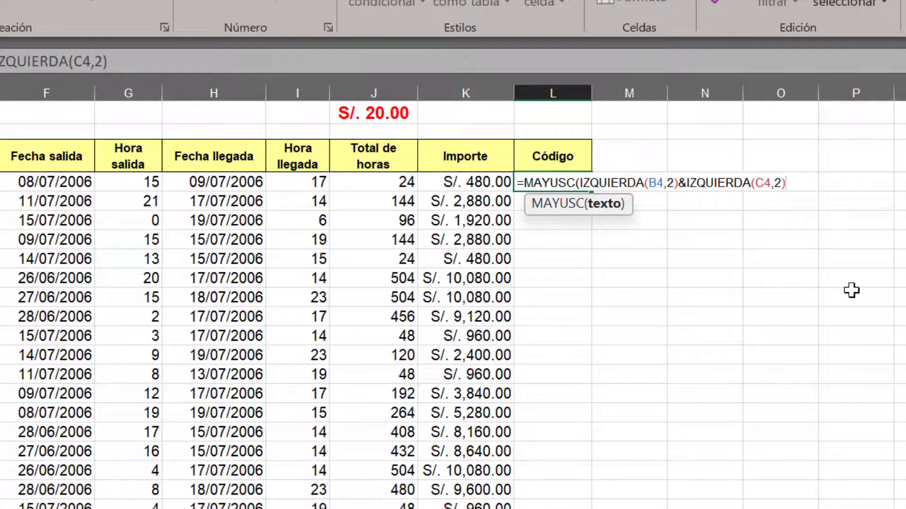
Join DERECHA(E4,2) to the L4 formula for the last two digits of Nro cobro, then close MAYUSC and enter the formula
{"action": "type", "text": "&"}
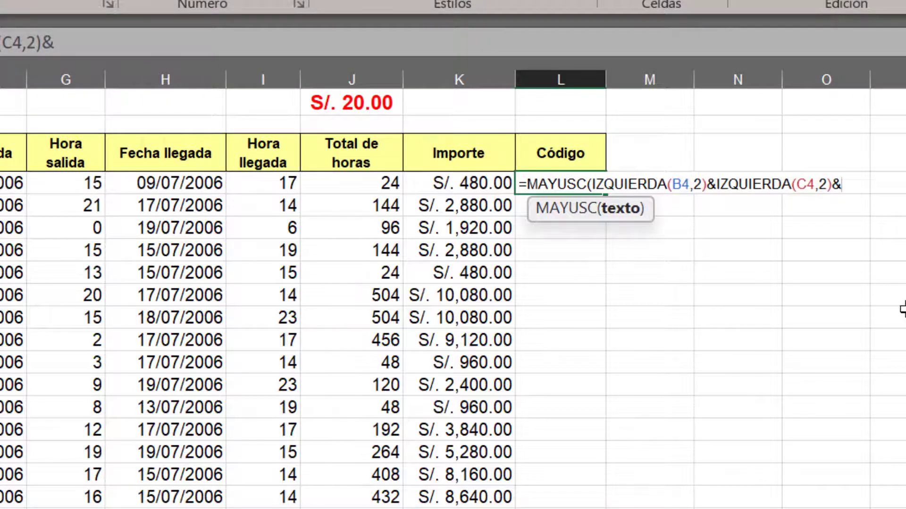
{"action": "type", "text": "DERECHA"}
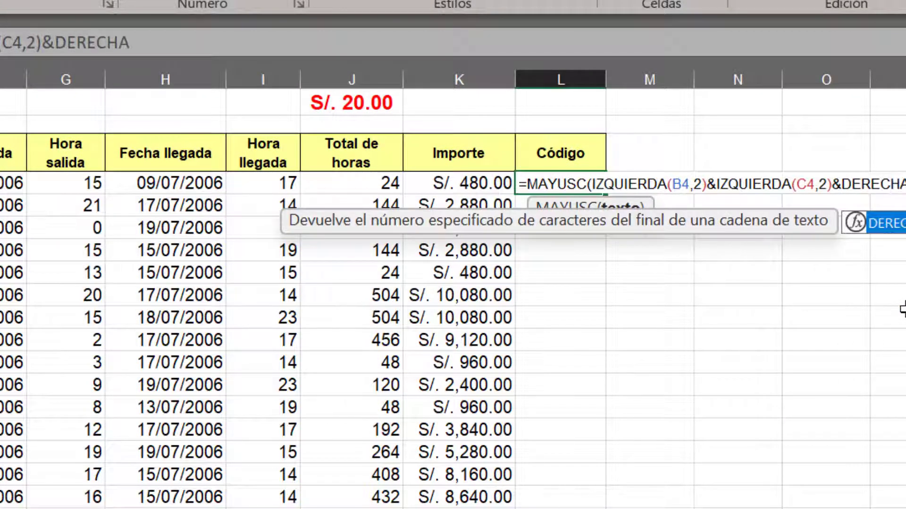
{"action": "type", "text": "(IZQUIERDA(B4,2)&IZQUIERDA"}
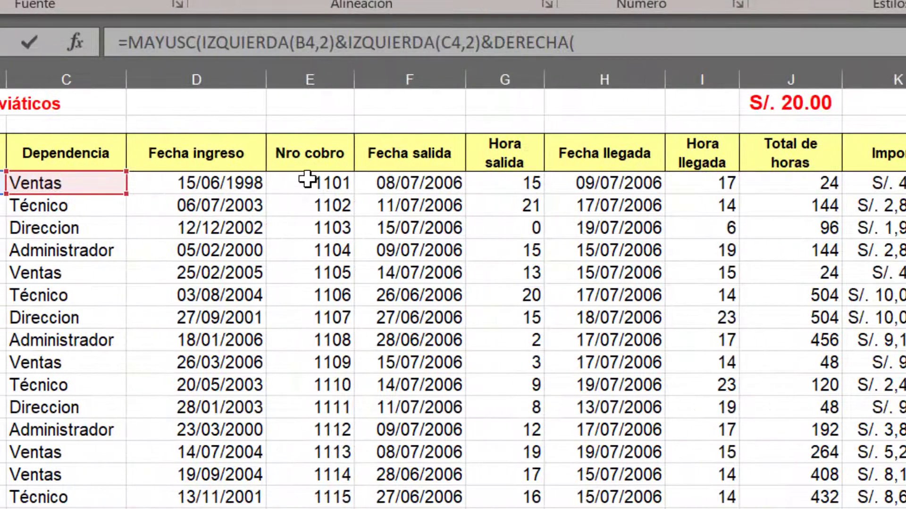
{"action": "left_click", "coordinate": [307, 178]}
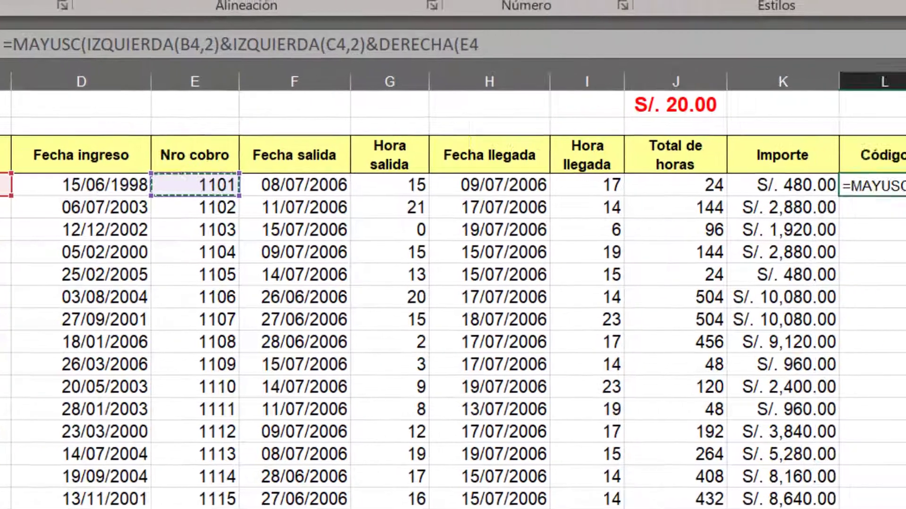
{"action": "type", "text": ","}
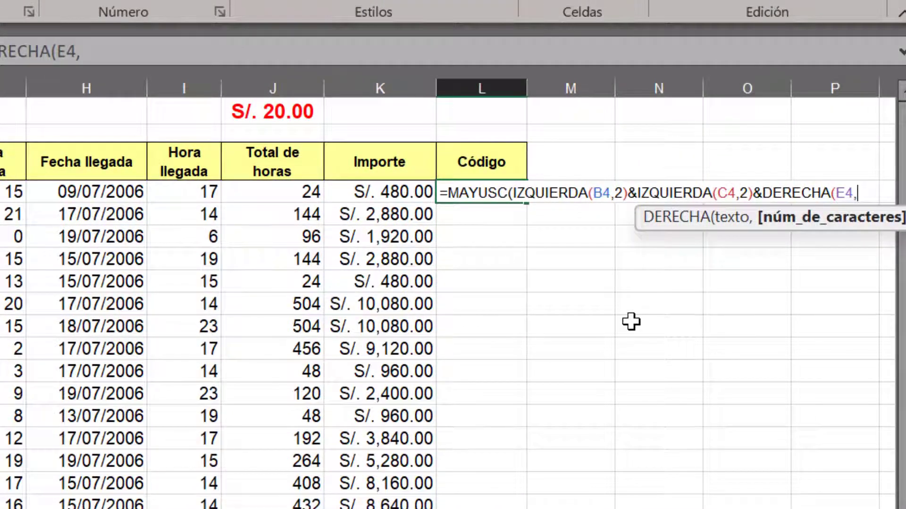
{"action": "type", "text": "2)"}
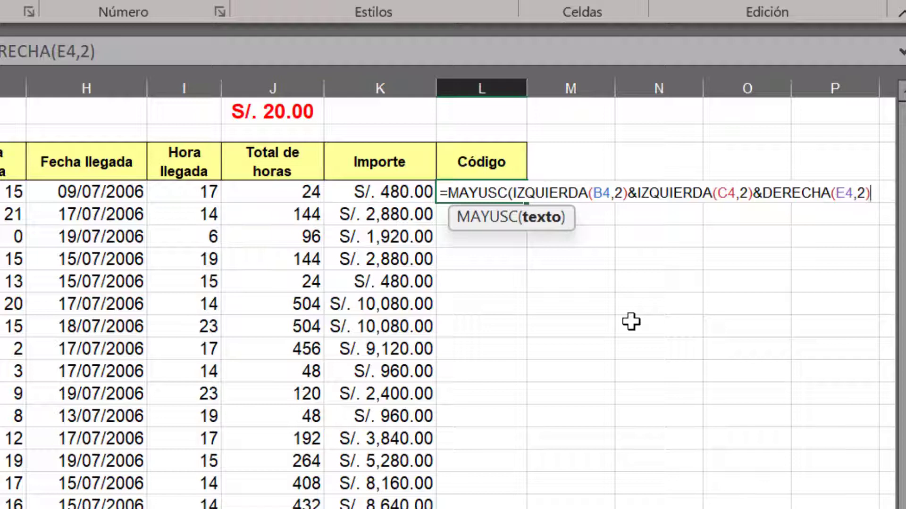
{"action": "type", "text": ")"}
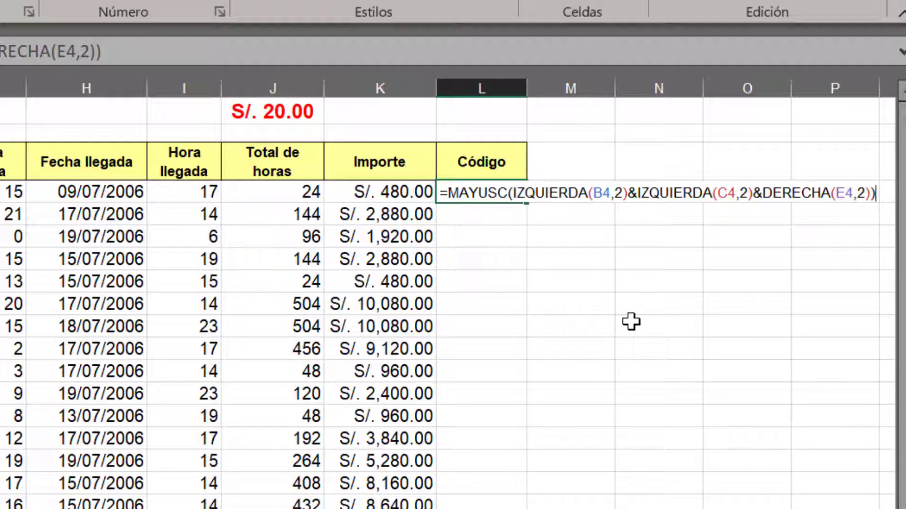
{"action": "key", "text": "Return"}
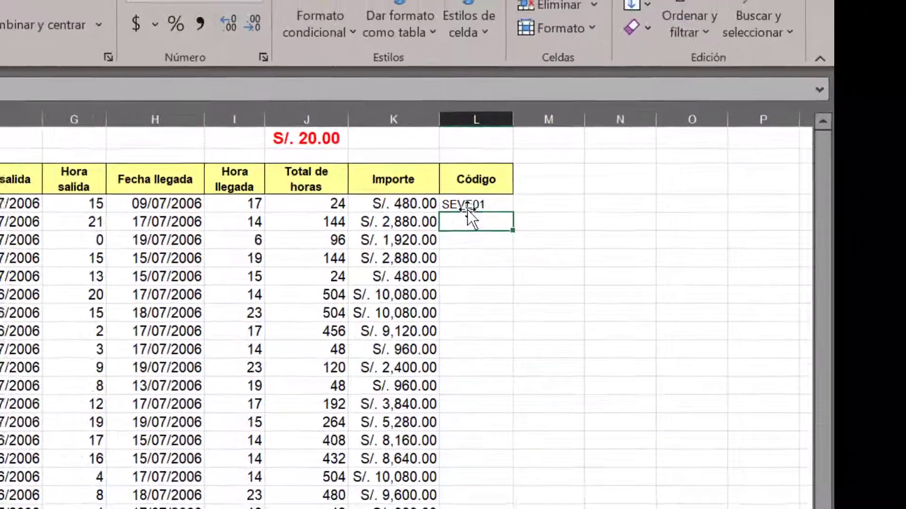
Check the L4 code against the Apellido in B4 and fill the Código formula down to L23
{"action": "left_click", "coordinate": [484, 189]}
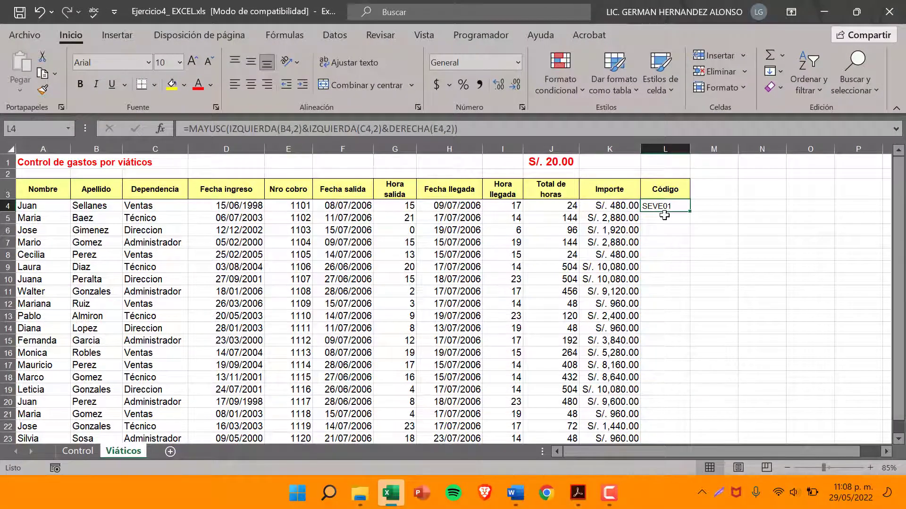
{"action": "left_click", "coordinate": [104, 206]}
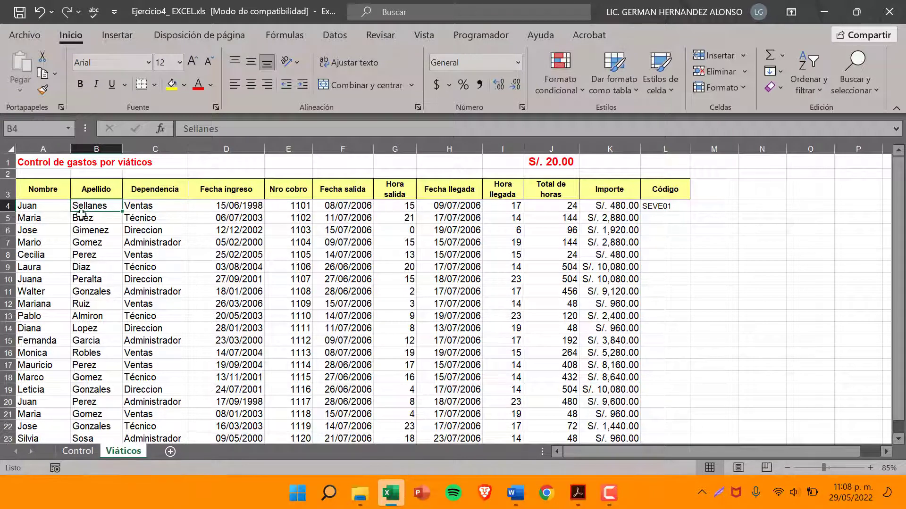
{"action": "left_click", "coordinate": [651, 208]}
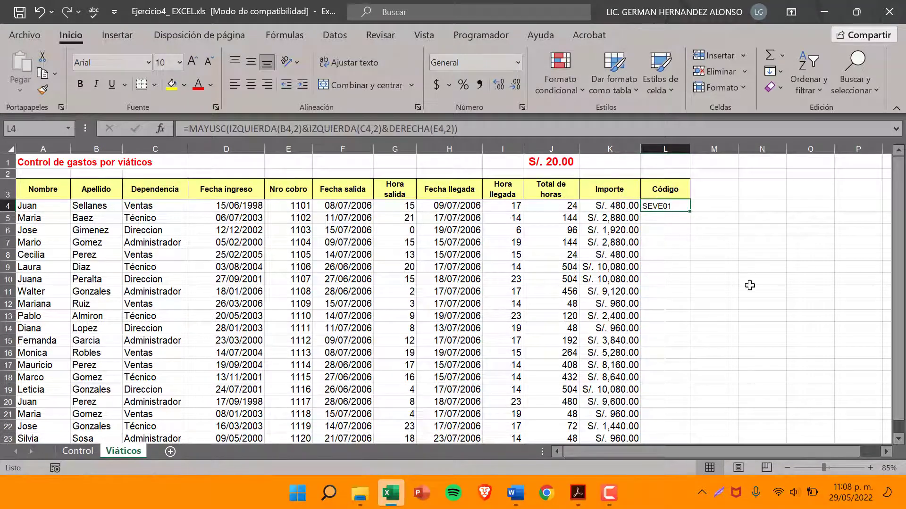
{"action": "left_click", "coordinate": [756, 347]}
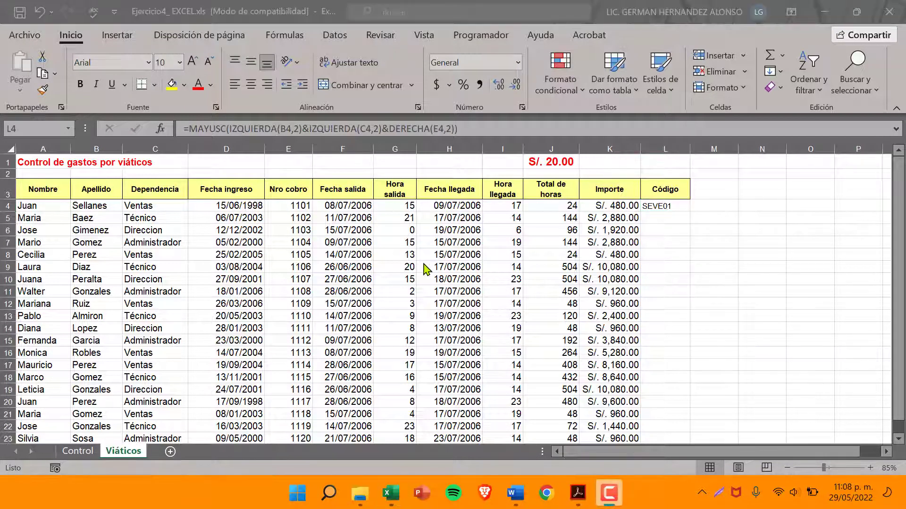
{"action": "left_click", "coordinate": [681, 206]}
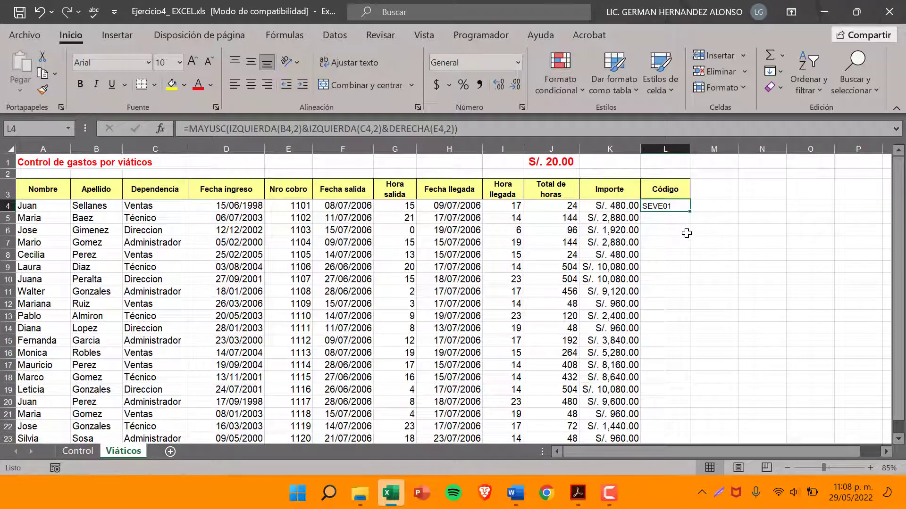
{"action": "scroll", "coordinate": [686, 238], "scroll_direction": "down", "scroll_amount": 1}
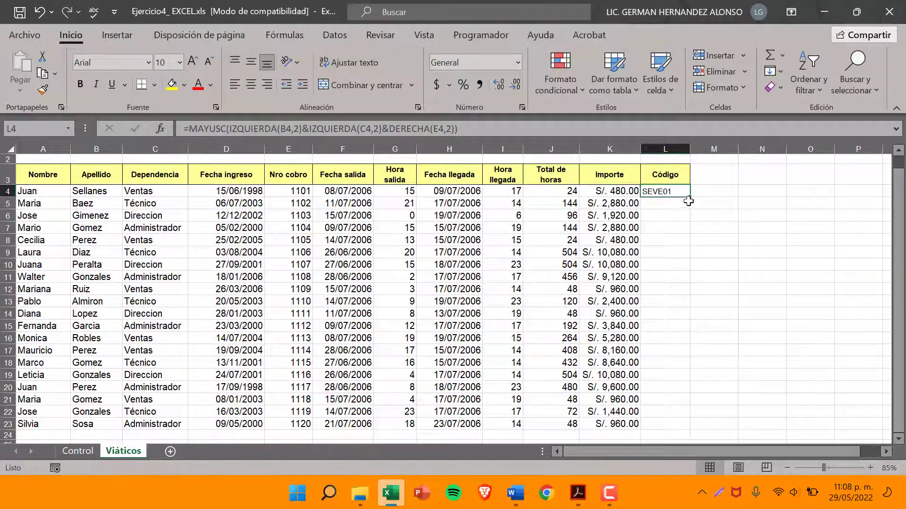
{"action": "left_click_drag", "start_coordinate": [690, 199], "coordinate": [693, 429]}
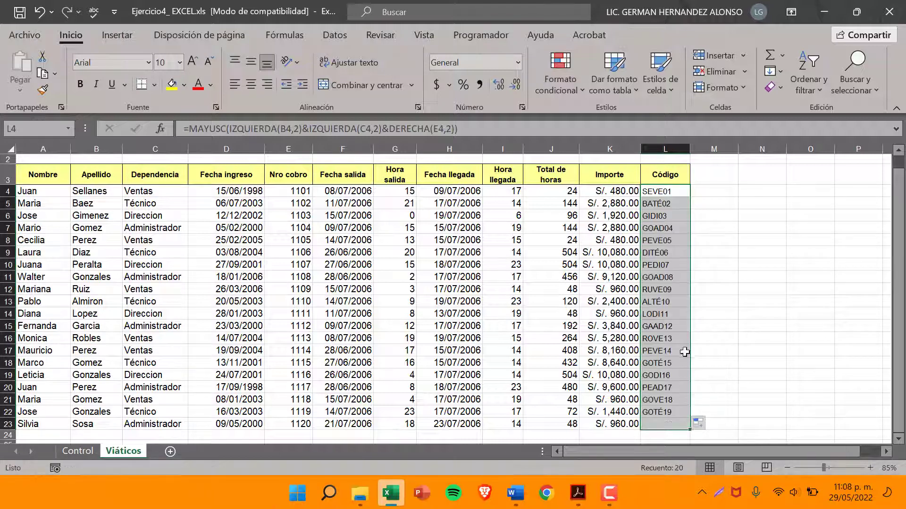
Review the codes and their formulas cell by cell in the Código column, between L4 and L17
{"action": "left_click", "coordinate": [653, 203]}
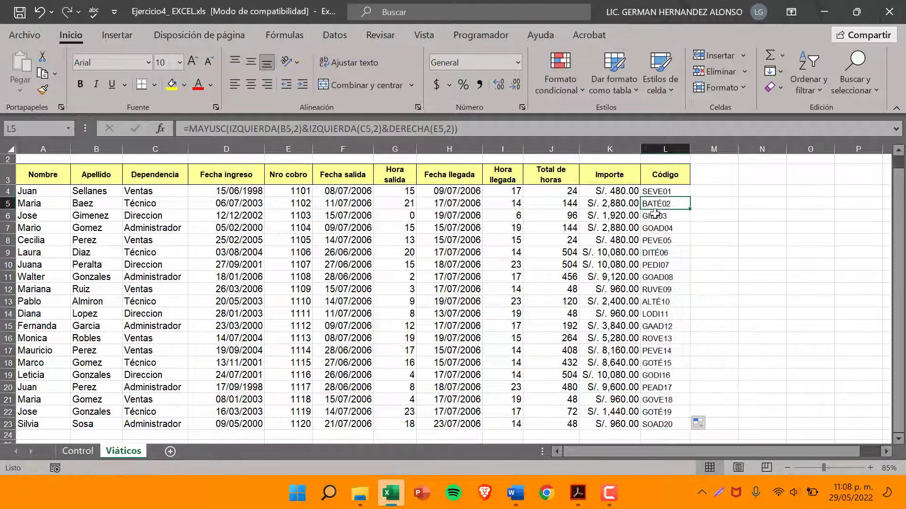
{"action": "left_click", "coordinate": [655, 216]}
{"action": "left_click", "coordinate": [658, 239]}
{"action": "left_click", "coordinate": [660, 264]}
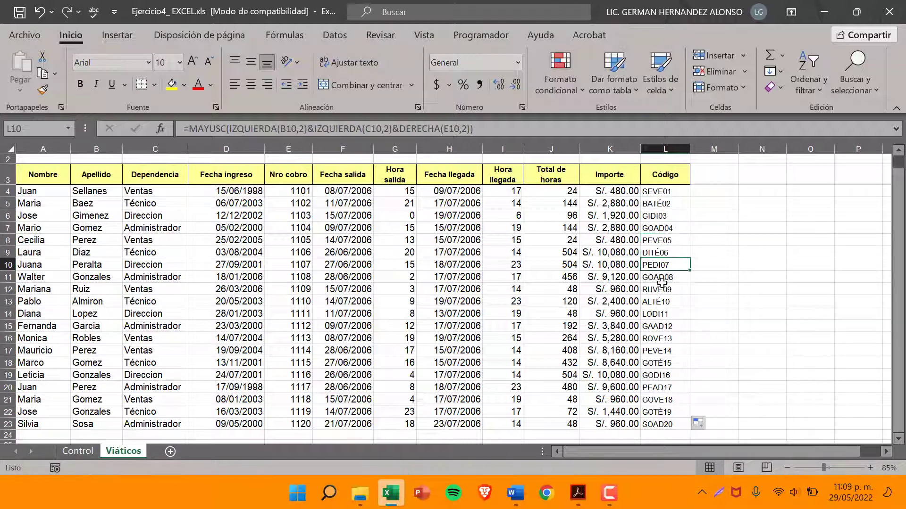
{"action": "left_click", "coordinate": [660, 288]}
{"action": "left_click", "coordinate": [663, 304]}
{"action": "left_click", "coordinate": [663, 327]}
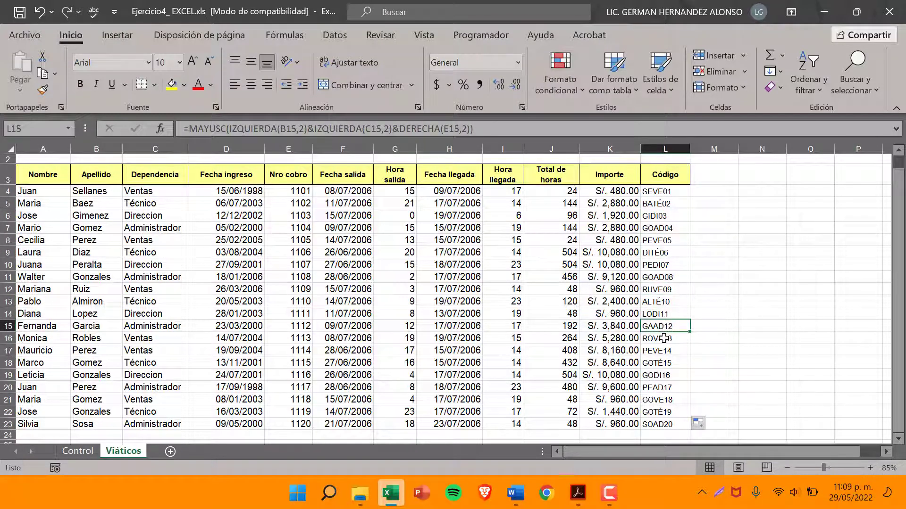
{"action": "left_click", "coordinate": [664, 338]}
{"action": "left_click", "coordinate": [663, 351]}
{"action": "left_click", "coordinate": [666, 302]}
{"action": "left_click", "coordinate": [671, 265]}
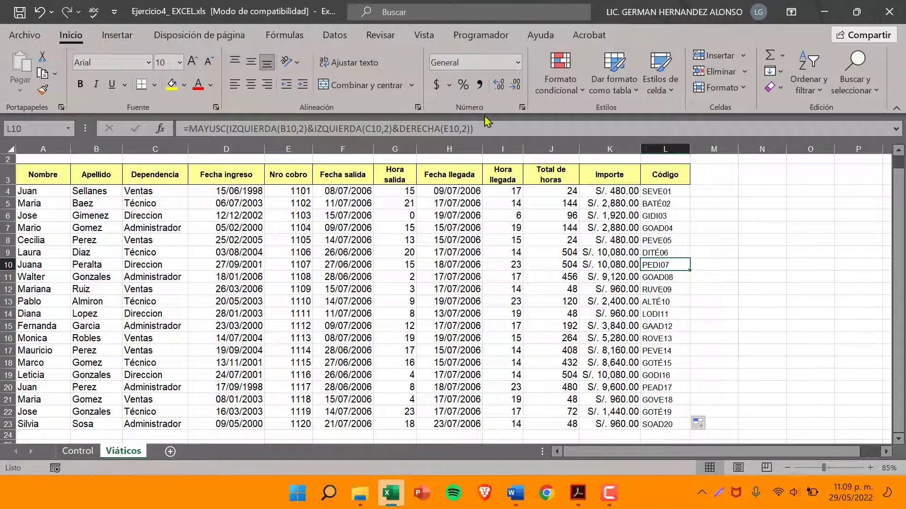
{"action": "left_click", "coordinate": [656, 208]}
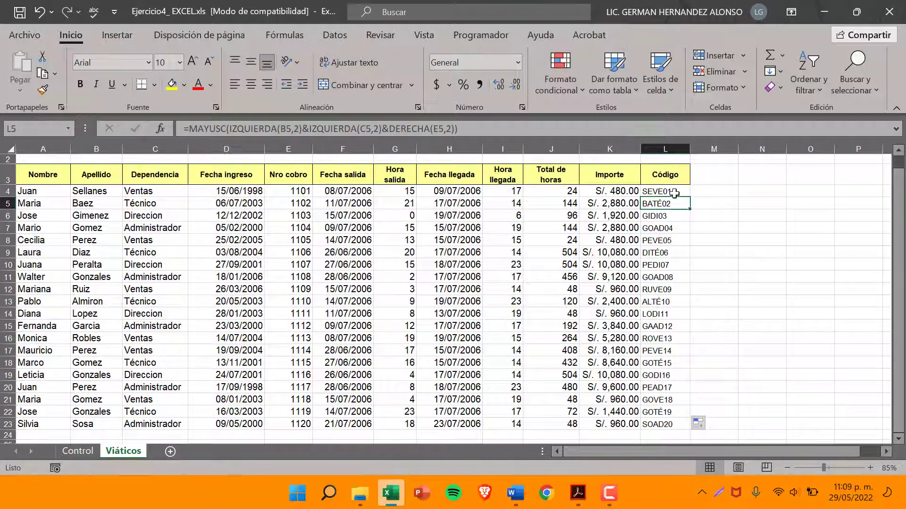
{"action": "left_click", "coordinate": [674, 193]}
{"action": "left_click", "coordinate": [673, 205]}
{"action": "left_click", "coordinate": [668, 218]}
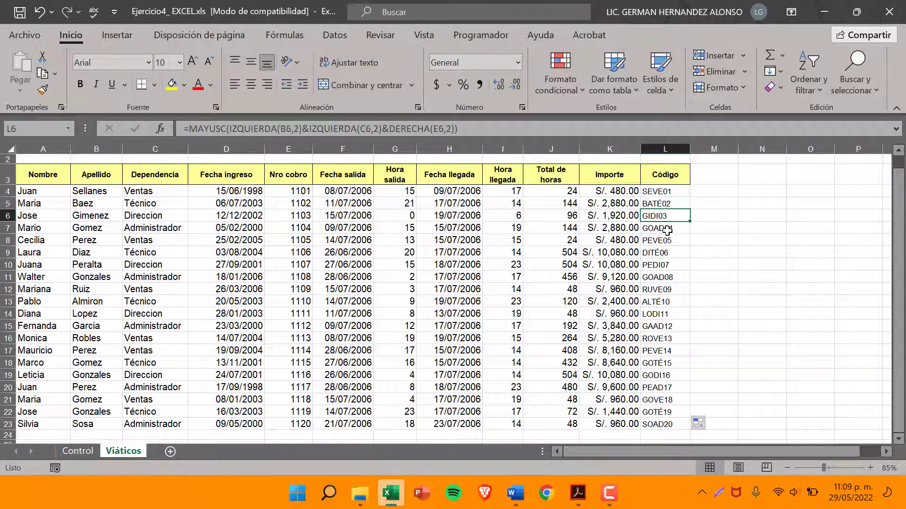
{"action": "left_click", "coordinate": [667, 229]}
{"action": "left_click", "coordinate": [659, 241]}
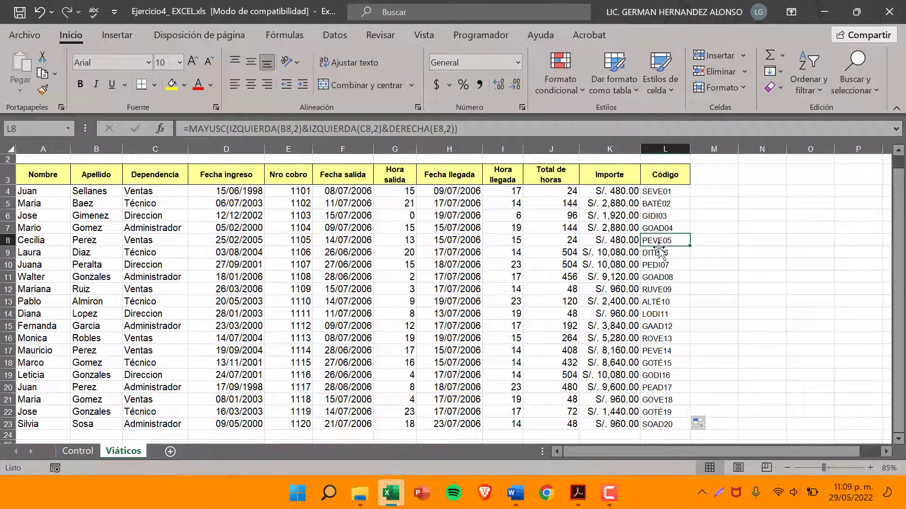
{"action": "left_click", "coordinate": [659, 253]}
{"action": "left_click", "coordinate": [659, 265]}
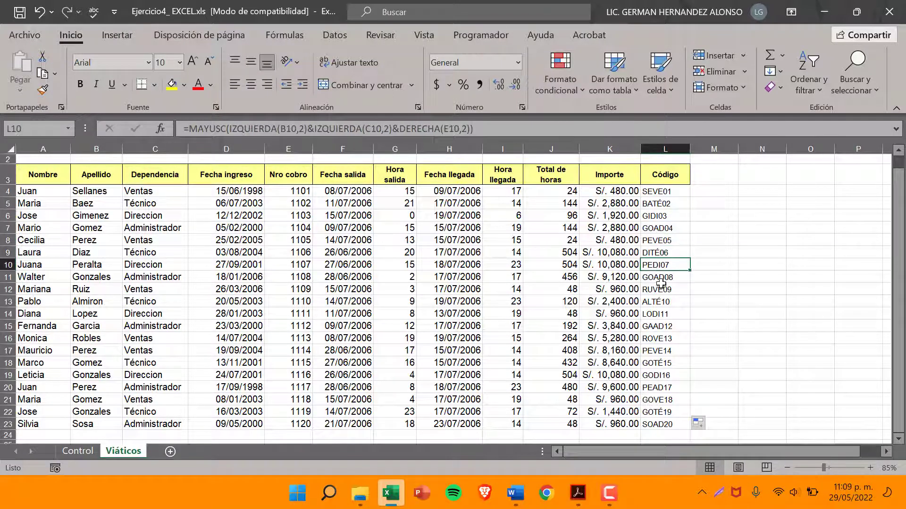
{"action": "left_click", "coordinate": [659, 278]}
{"action": "left_click", "coordinate": [659, 289]}
{"action": "left_click", "coordinate": [662, 304]}
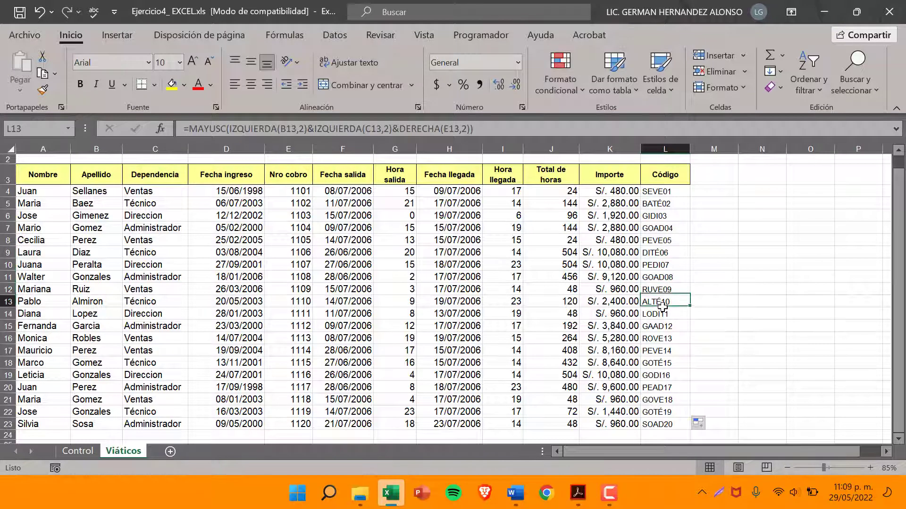
{"action": "left_click", "coordinate": [665, 335]}
Switch to the exercise PDF in Adobe Acrobat, read items 8 to 12, and return to the Excel workbook
{"action": "left_click", "coordinate": [578, 493]}
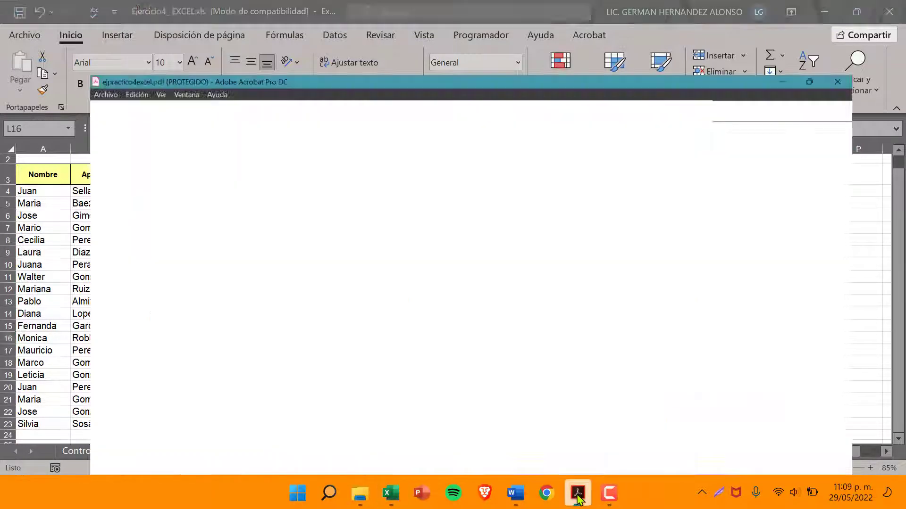
{"action": "key", "text": "F9"}
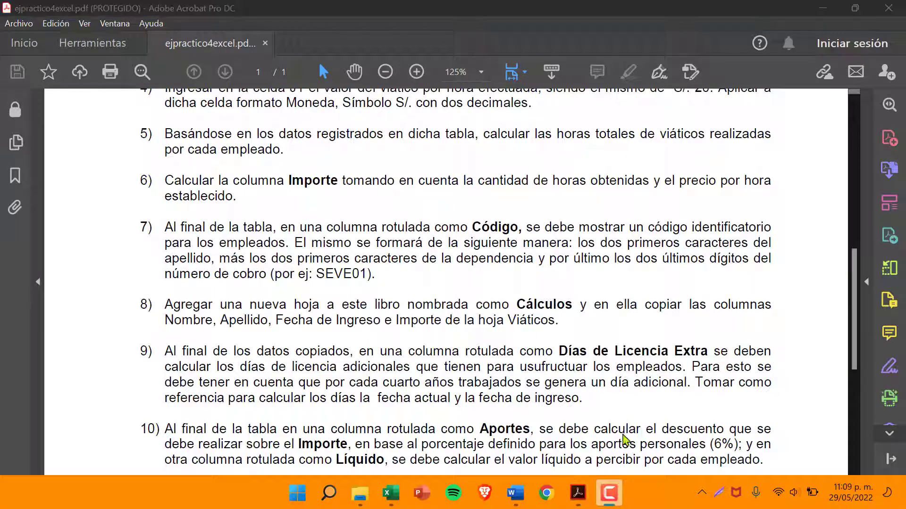
{"action": "scroll", "coordinate": [373, 288], "scroll_direction": "down", "scroll_amount": 3}
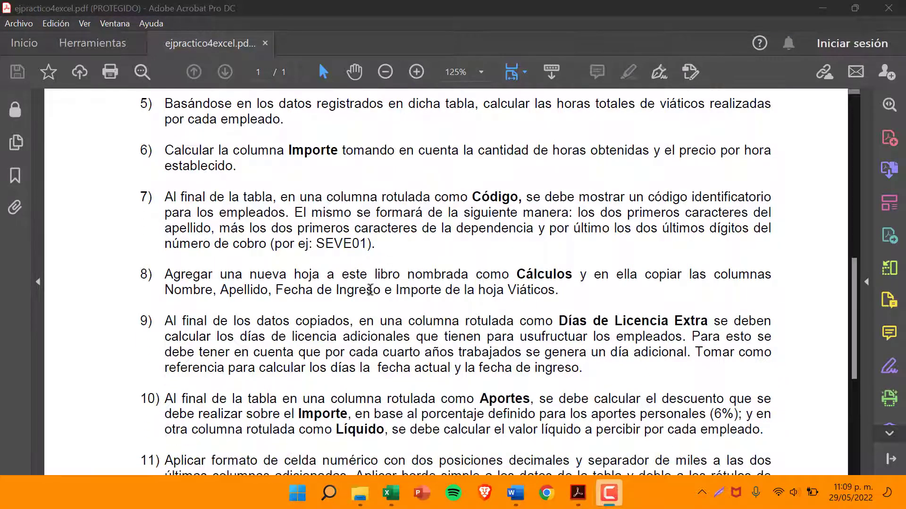
{"action": "scroll", "coordinate": [377, 269], "scroll_direction": "down", "scroll_amount": 2}
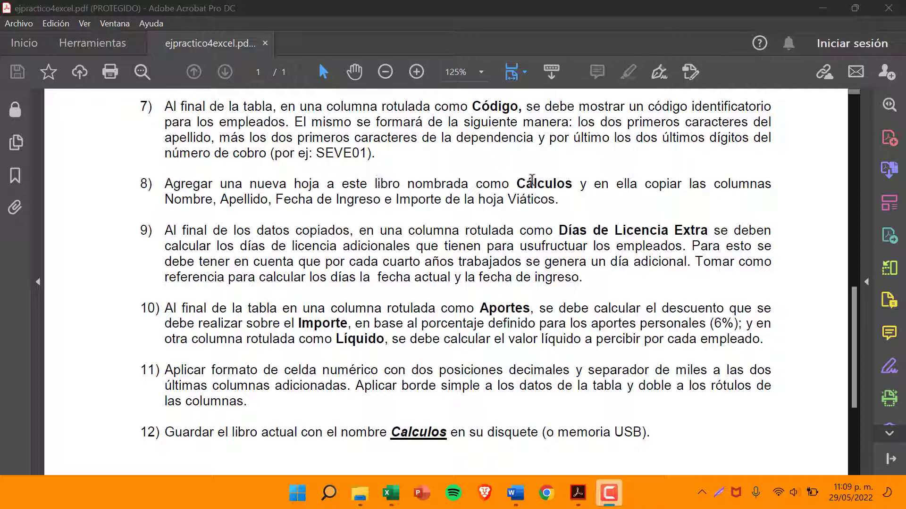
{"action": "left_click", "coordinate": [823, 9]}
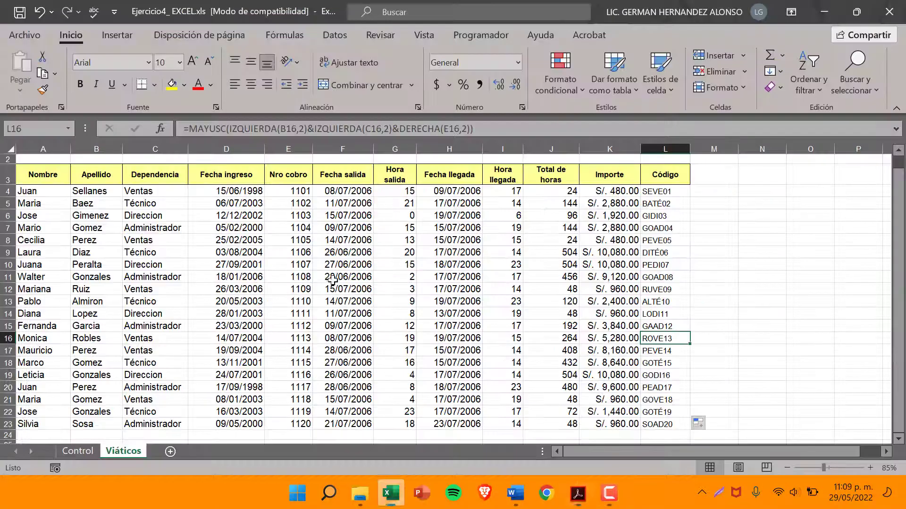
Add a new sheet after Viáticos and name it Calculos
{"action": "left_click", "coordinate": [169, 453]}
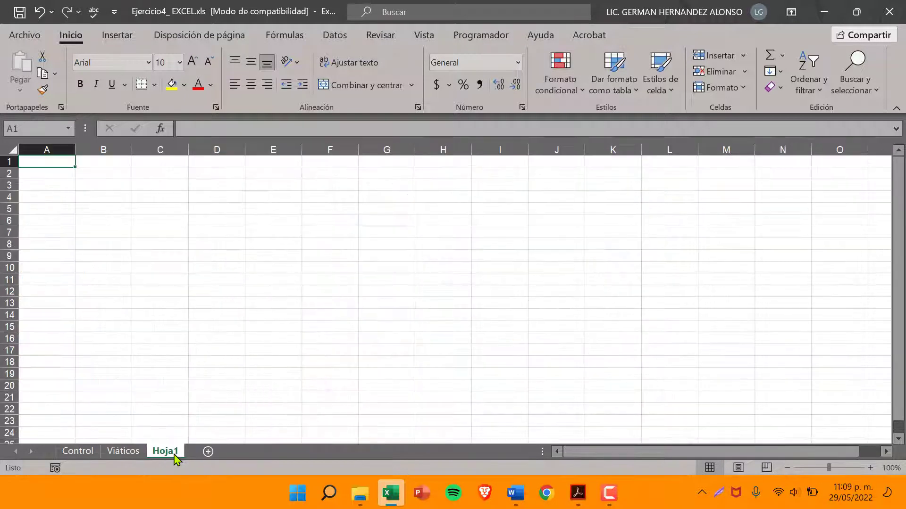
{"action": "right_click", "coordinate": [175, 455]}
{"action": "left_click", "coordinate": [231, 295]}
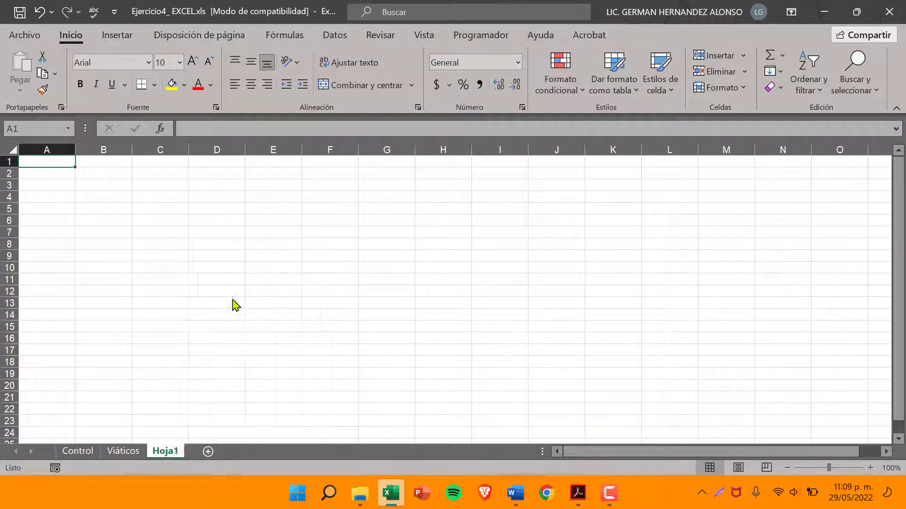
{"action": "type", "text": "CA"}
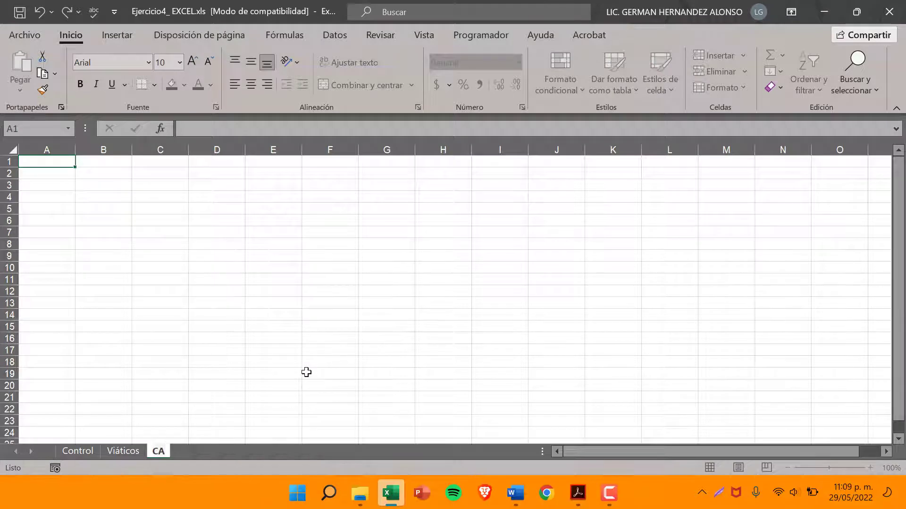
{"action": "key", "text": "BackSpace"}
{"action": "type", "text": "a"}
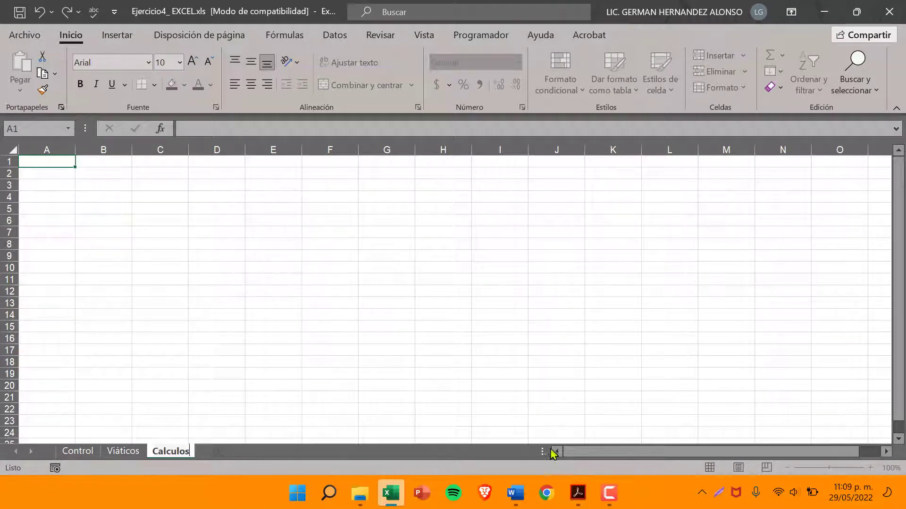
{"action": "type", "text": "lculos"}
Check in the exercise PDF in Adobe Acrobat which columns item 8 asks to copy, and return to the workbook's Viáticos sheet
{"action": "left_click", "coordinate": [578, 493]}
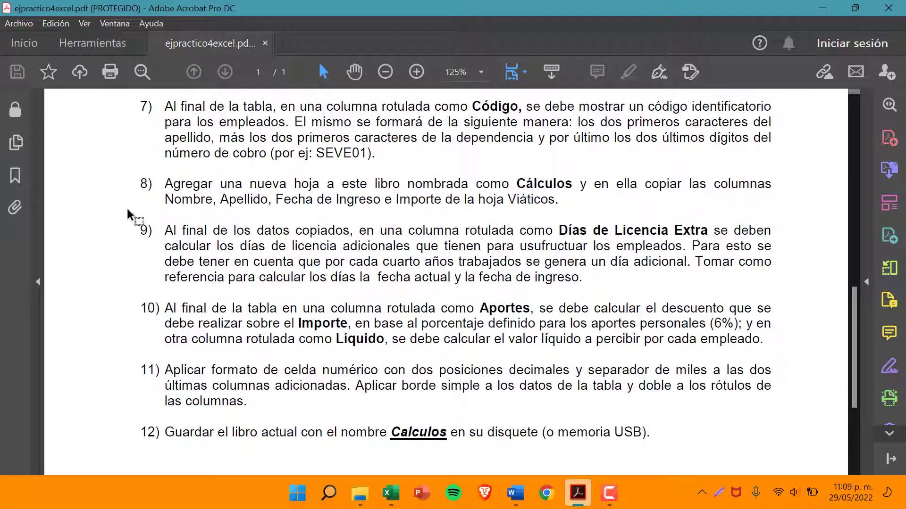
{"action": "left_click_drag", "start_coordinate": [164, 203], "coordinate": [205, 203]}
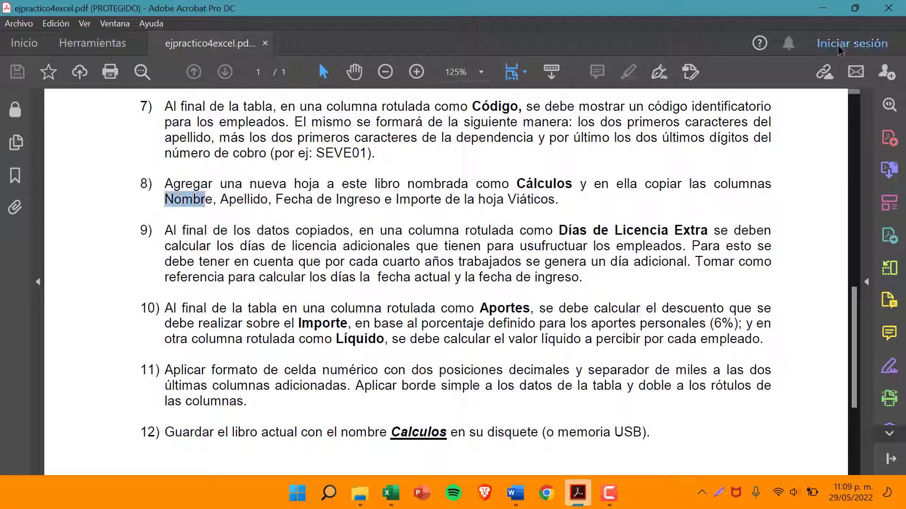
{"action": "left_click", "coordinate": [825, 8]}
{"action": "left_click", "coordinate": [124, 452]}
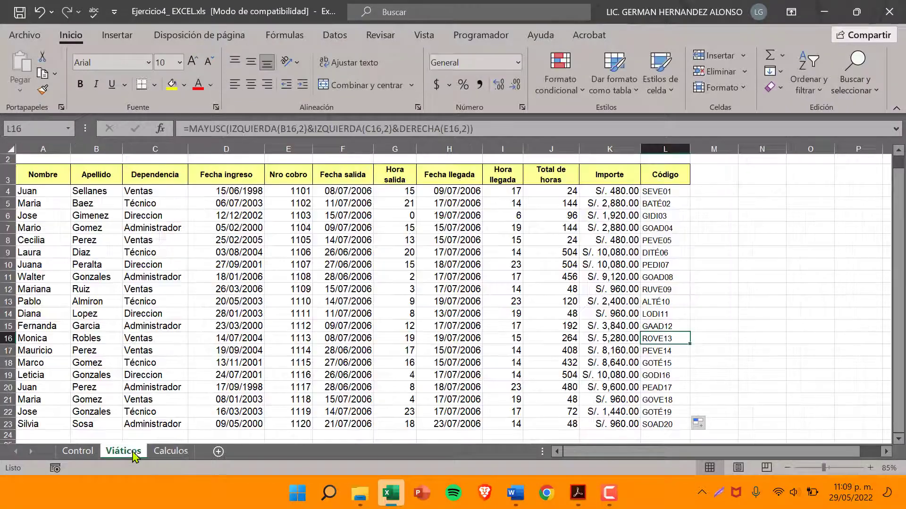
Try to copy rows 1 and 2 of Viáticos to A1 of the Calculos sheet, and undo the paste
{"action": "scroll", "coordinate": [172, 350], "scroll_direction": "up", "scroll_amount": 1}
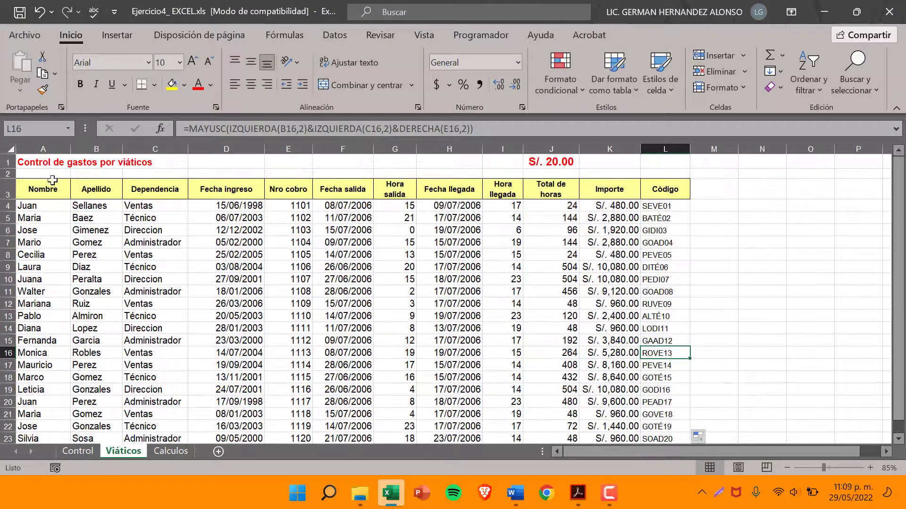
{"action": "left_click_drag", "start_coordinate": [9, 162], "coordinate": [10, 172]}
{"action": "right_click", "coordinate": [13, 166]}
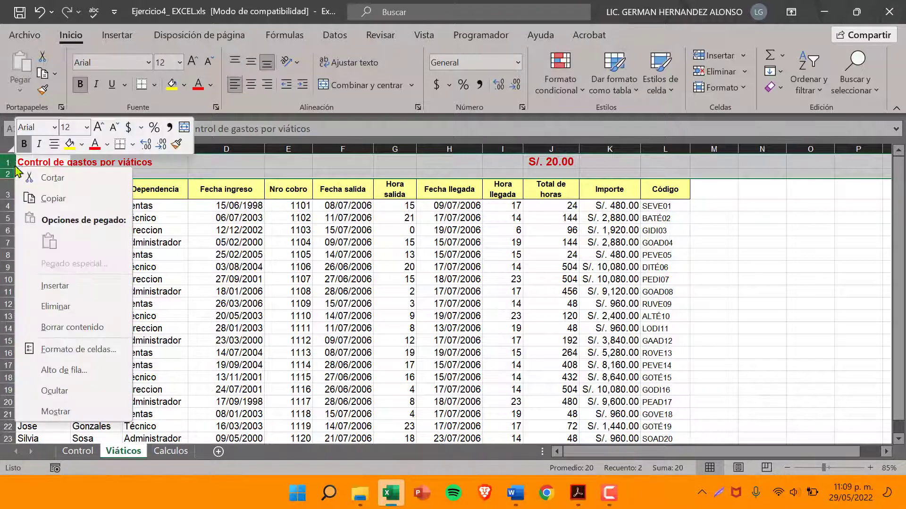
{"action": "left_click", "coordinate": [53, 196]}
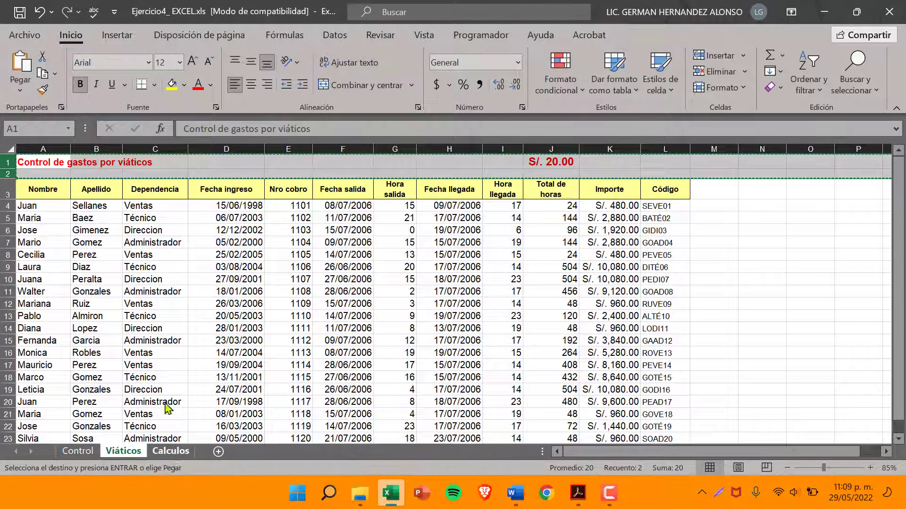
{"action": "left_click", "coordinate": [170, 452]}
{"action": "right_click", "coordinate": [29, 162]}
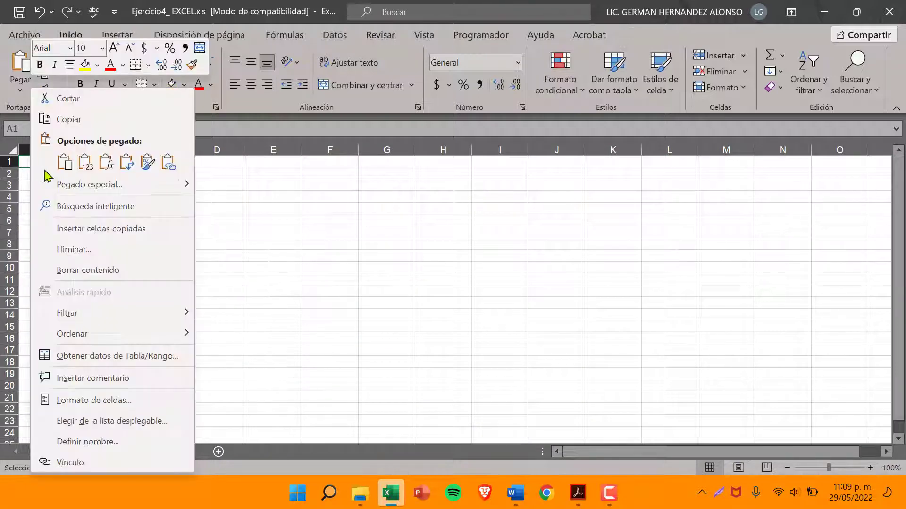
{"action": "left_click", "coordinate": [61, 167]}
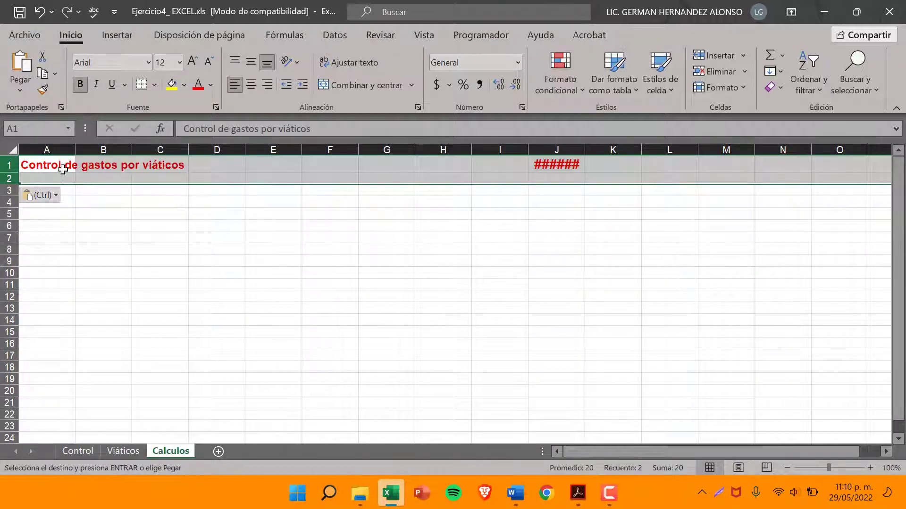
{"action": "key", "text": "ctrl+z"}
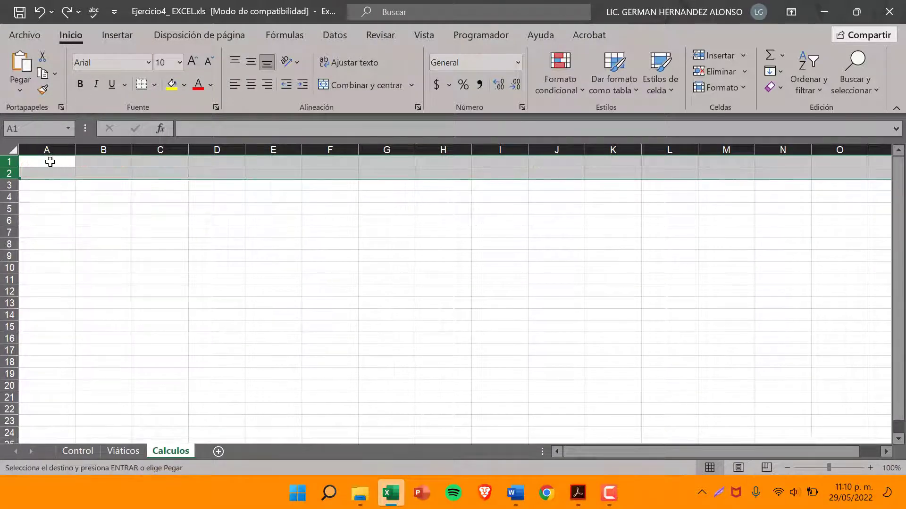
Try to paste only the formatting of the copied rows at A1 of Calculos, and undo it
{"action": "left_click", "coordinate": [47, 162]}
{"action": "right_click", "coordinate": [46, 162]}
{"action": "left_click", "coordinate": [103, 164]}
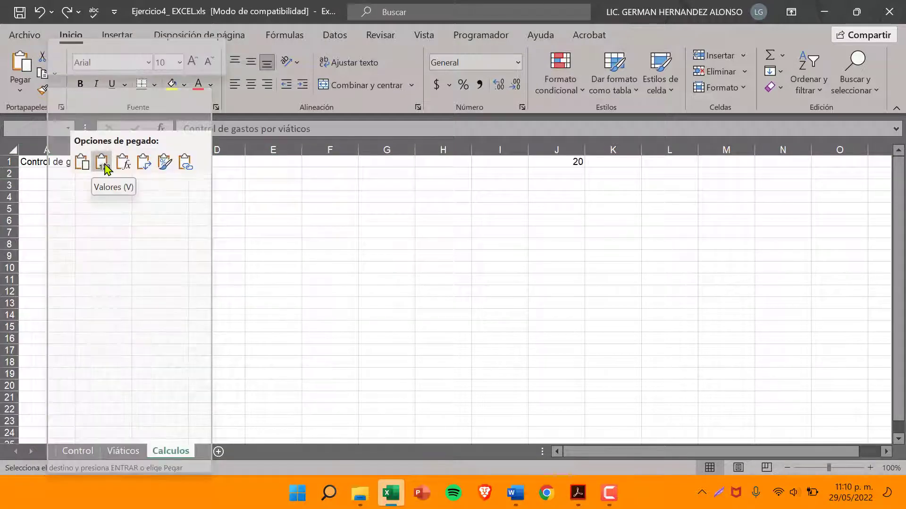
{"action": "left_click", "coordinate": [163, 165]}
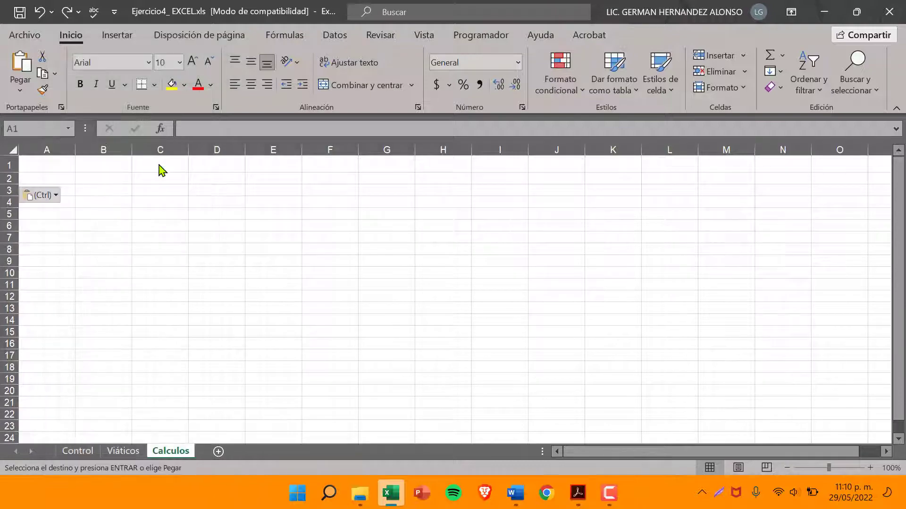
{"action": "key", "text": "ctrl+z"}
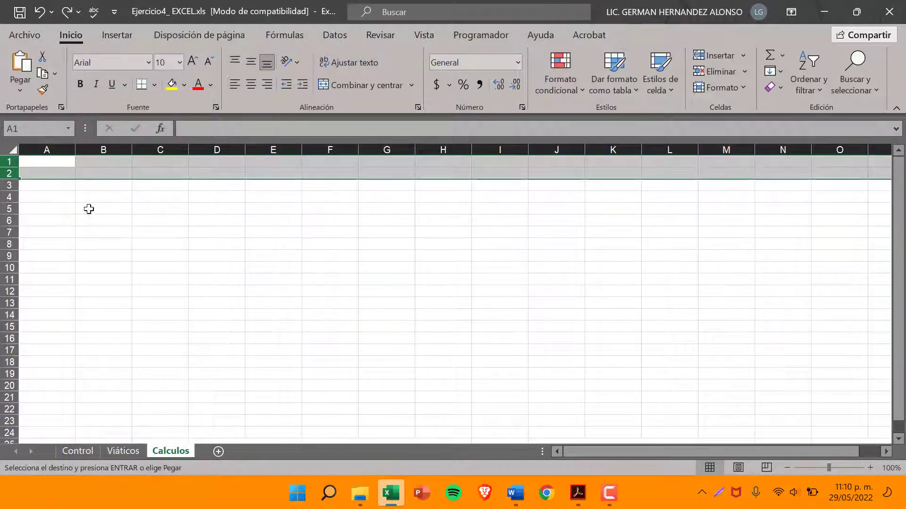
{"action": "left_click", "coordinate": [89, 209]}
Copy the Nombre column, A3:A23 including its heading, from Viáticos to A3 of the Calculos sheet
{"action": "left_click", "coordinate": [122, 451]}
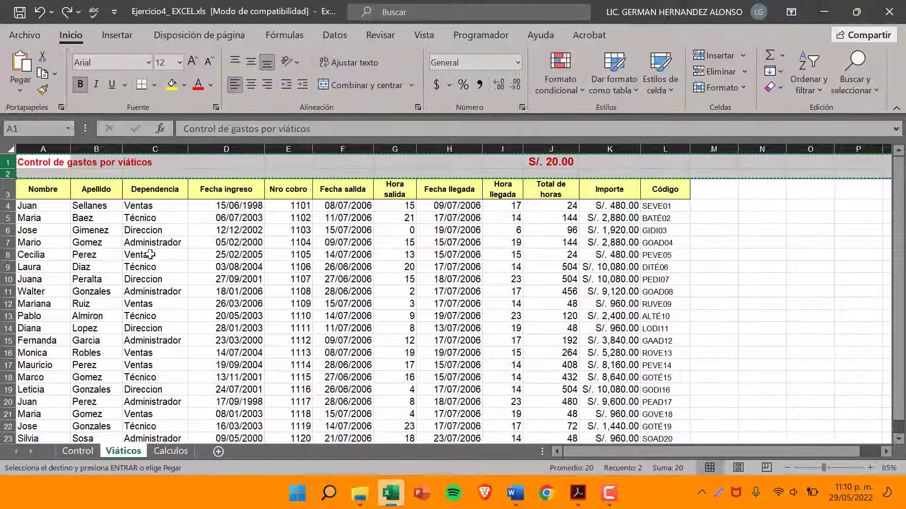
{"action": "left_click", "coordinate": [51, 189]}
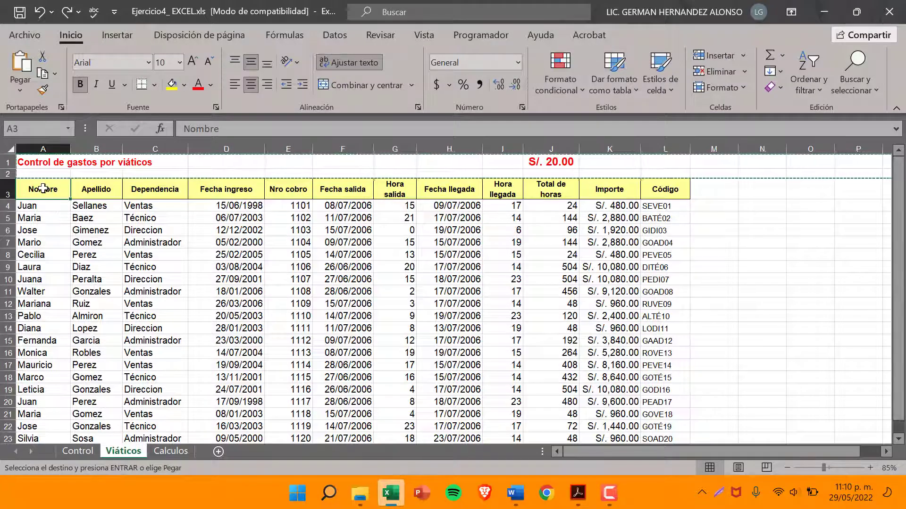
{"action": "left_click_drag", "start_coordinate": [51, 190], "coordinate": [52, 384]}
{"action": "right_click", "coordinate": [51, 360]}
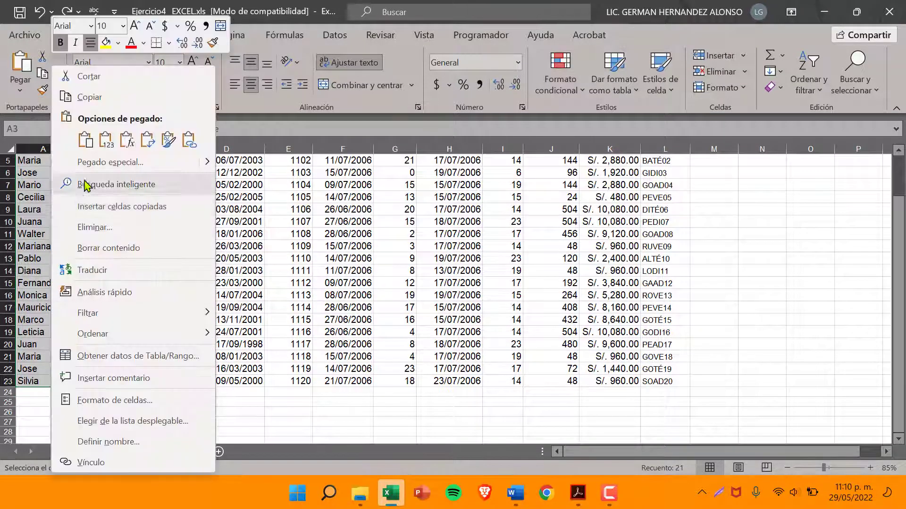
{"action": "left_click", "coordinate": [66, 97]}
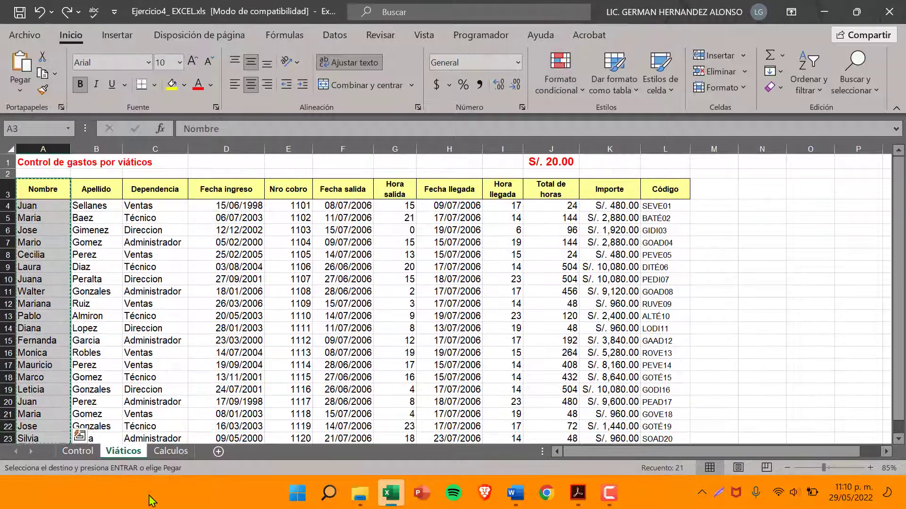
{"action": "left_click", "coordinate": [170, 451]}
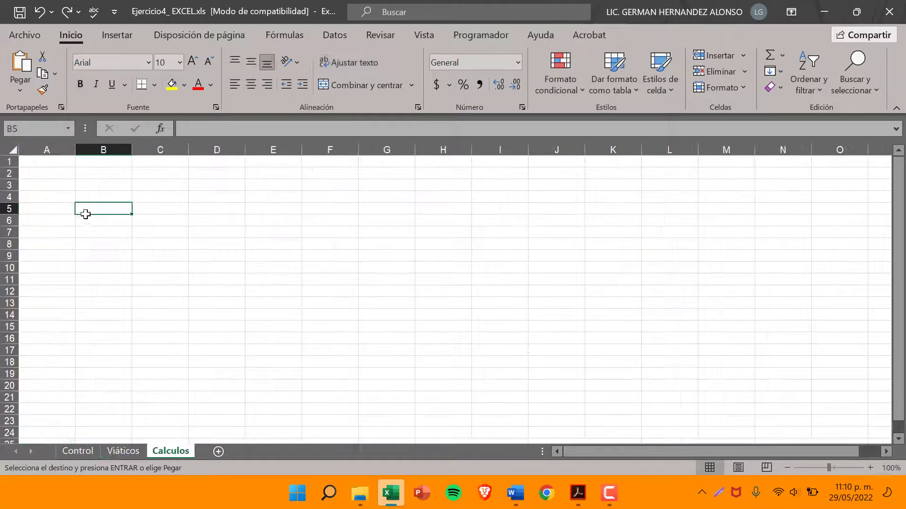
{"action": "left_click", "coordinate": [42, 184]}
{"action": "right_click", "coordinate": [42, 185]}
{"action": "left_click", "coordinate": [80, 161]}
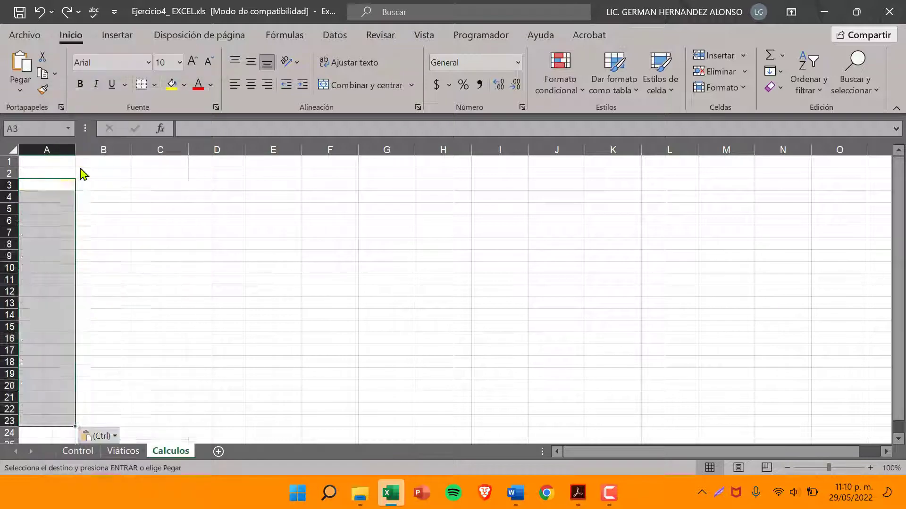
Copy the title text "Control de gastos por viáticos" from A1 of Viáticos to A1 of Calculos
{"action": "left_click", "coordinate": [127, 452]}
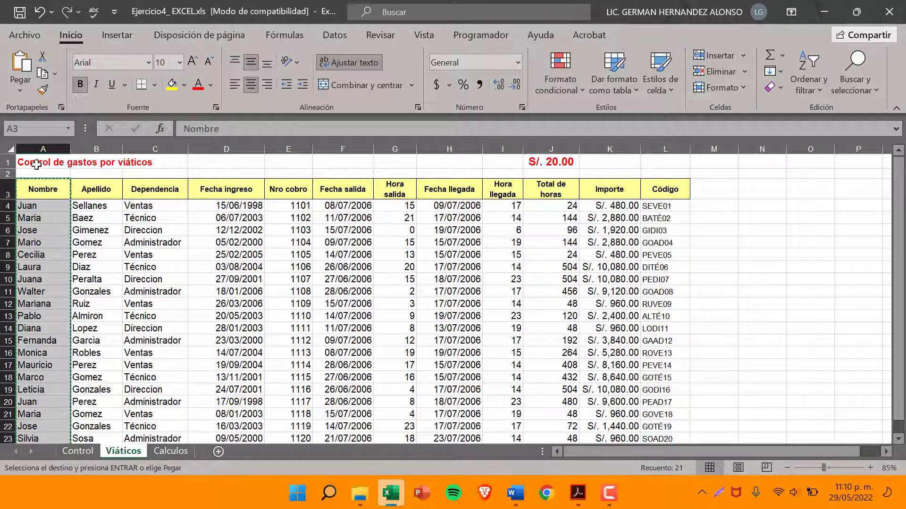
{"action": "left_click", "coordinate": [36, 165]}
{"action": "left_click", "coordinate": [9, 162]}
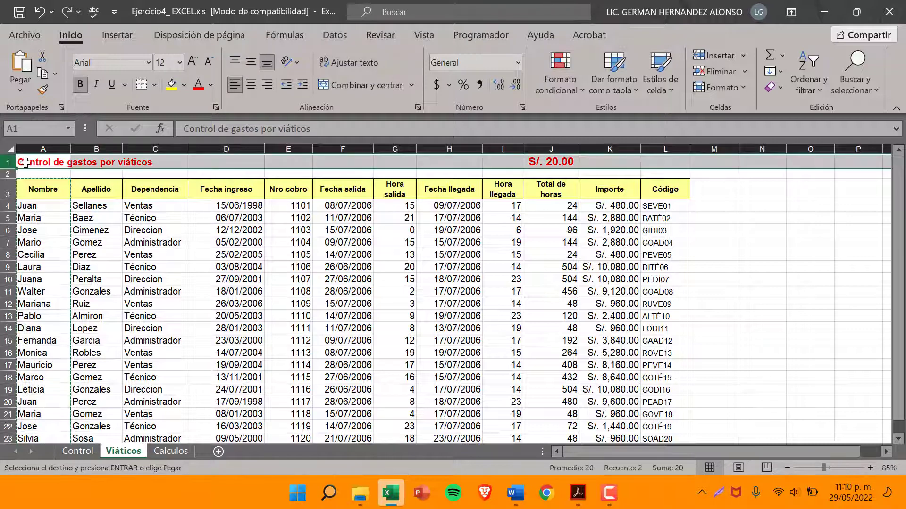
{"action": "left_click", "coordinate": [32, 162]}
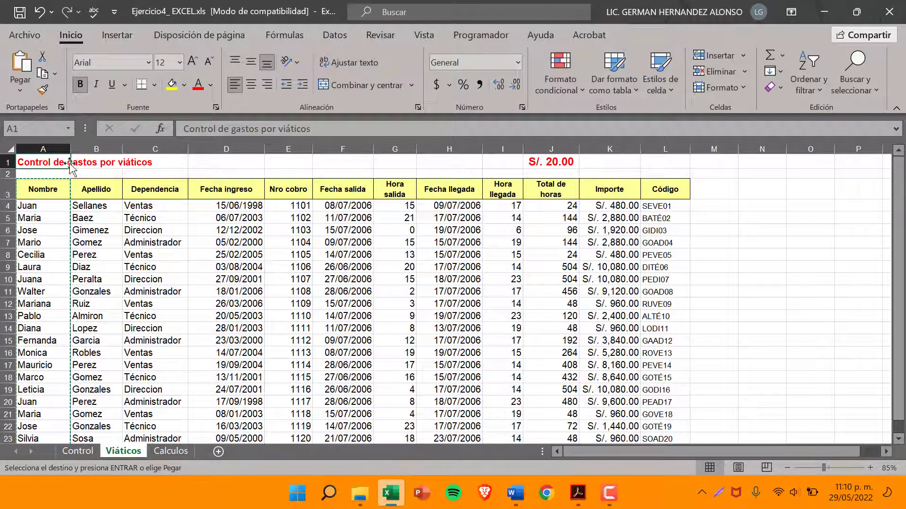
{"action": "left_click_drag", "start_coordinate": [325, 129], "coordinate": [188, 131]}
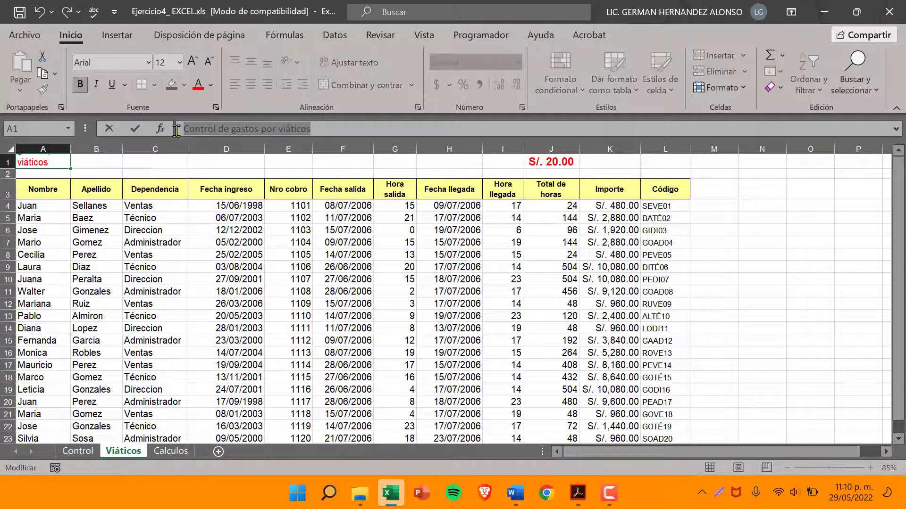
{"action": "left_click", "coordinate": [170, 451]}
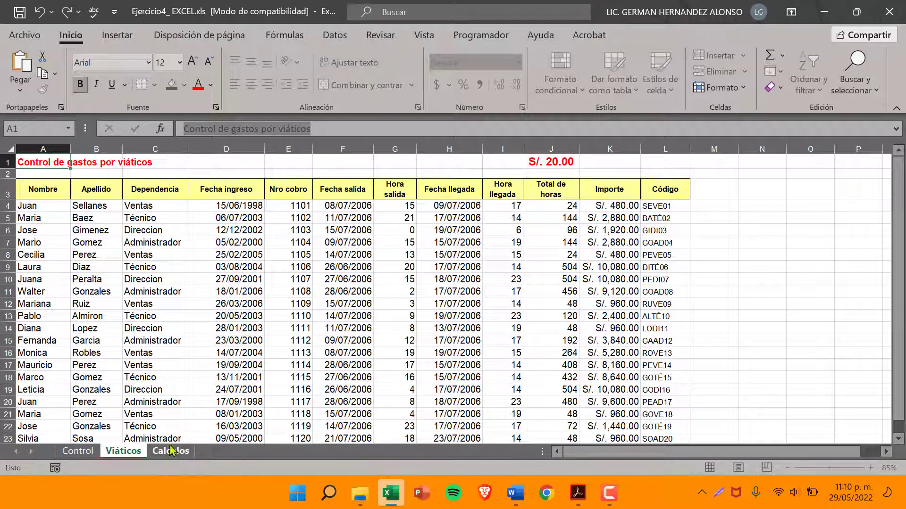
{"action": "scroll", "coordinate": [55, 162], "scroll_direction": "up", "scroll_amount": 1}
{"action": "right_click", "coordinate": [55, 162]}
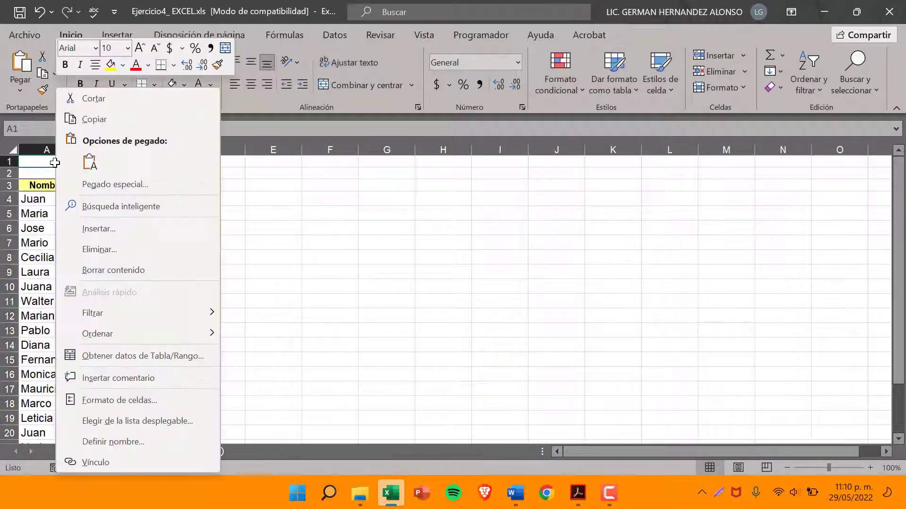
{"action": "left_click", "coordinate": [86, 163]}
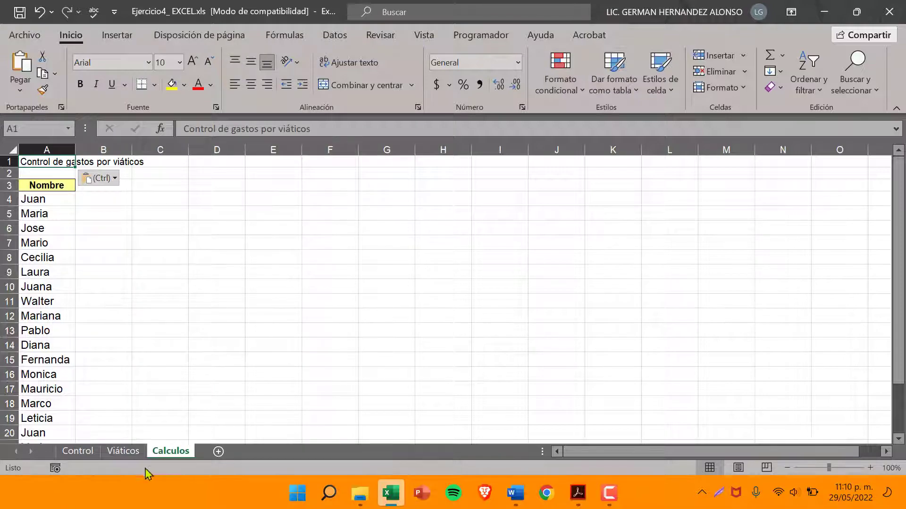
Copy the formatting of the Viáticos title in A1 to the title in A1 of Calculos
{"action": "left_click", "coordinate": [124, 451]}
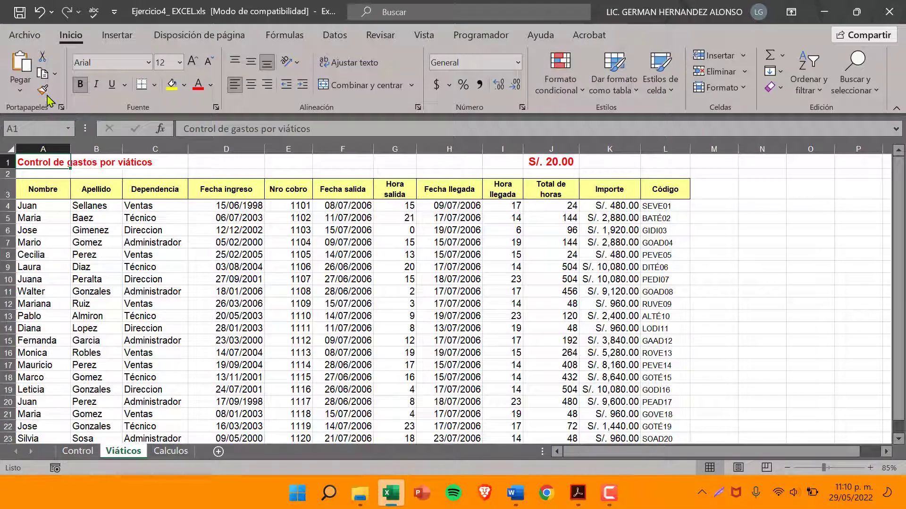
{"action": "left_click", "coordinate": [42, 90]}
{"action": "left_click", "coordinate": [170, 452]}
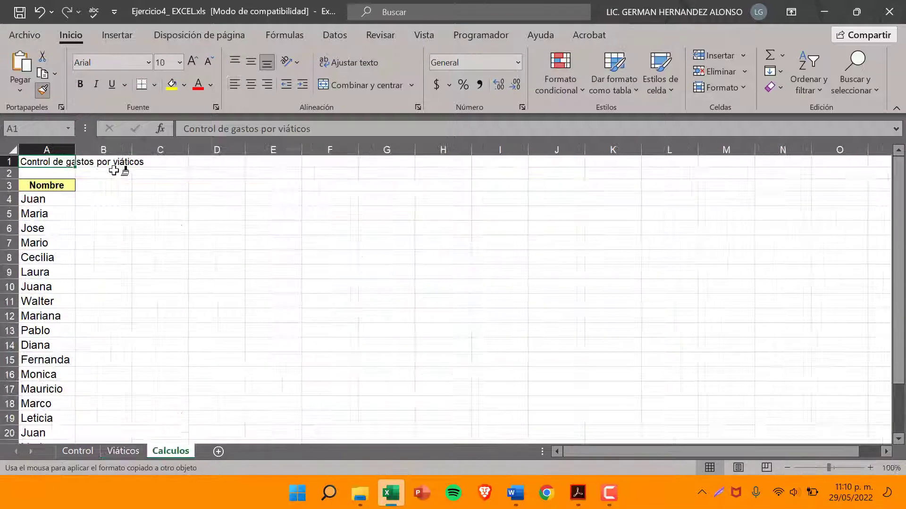
{"action": "left_click", "coordinate": [54, 162]}
{"action": "left_click", "coordinate": [101, 190]}
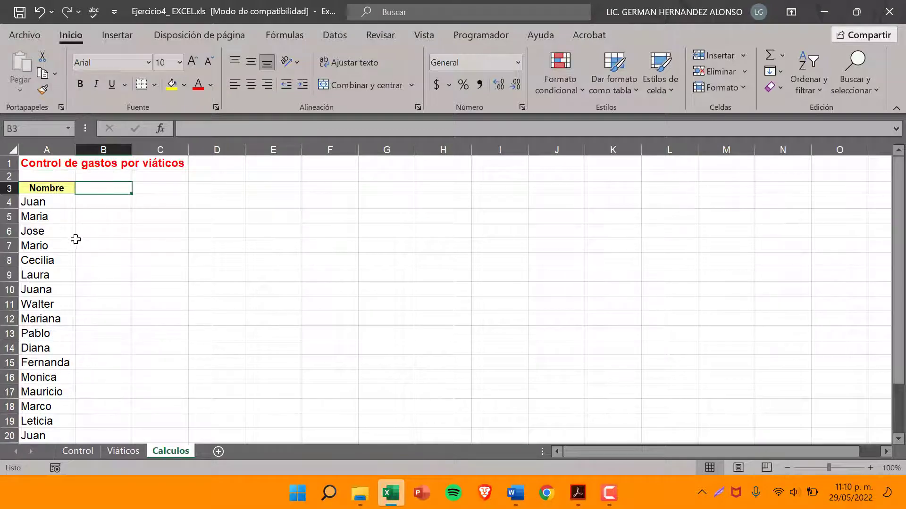
Copy the Apellido column, B3:B23 including its heading, from Viáticos to B3 of the Calculos sheet
{"action": "scroll", "coordinate": [76, 239], "scroll_direction": "down", "scroll_amount": 2}
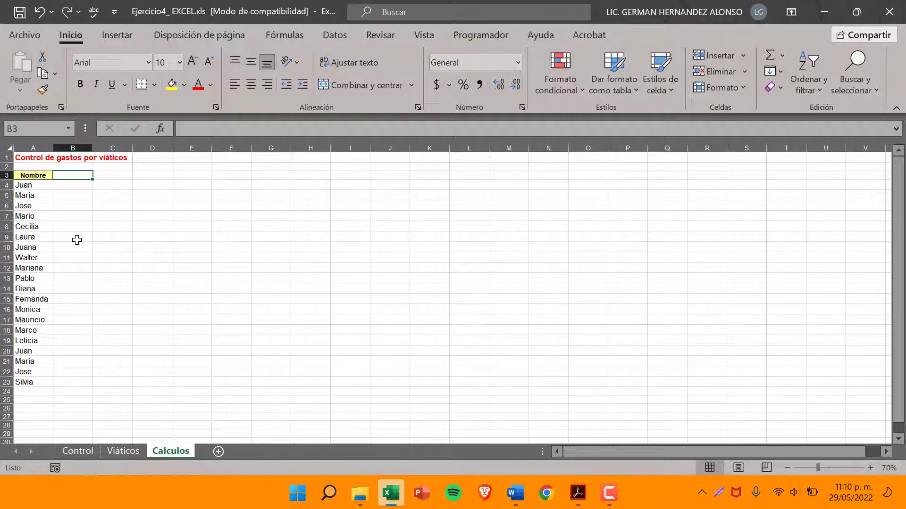
{"action": "scroll", "coordinate": [77, 240], "scroll_direction": "up", "scroll_amount": 1}
{"action": "left_click", "coordinate": [123, 450]}
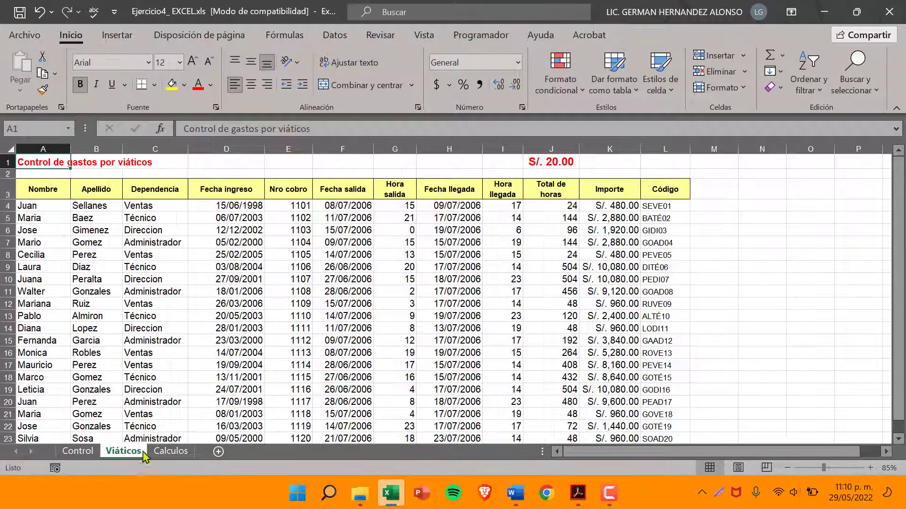
{"action": "left_click", "coordinate": [578, 493]}
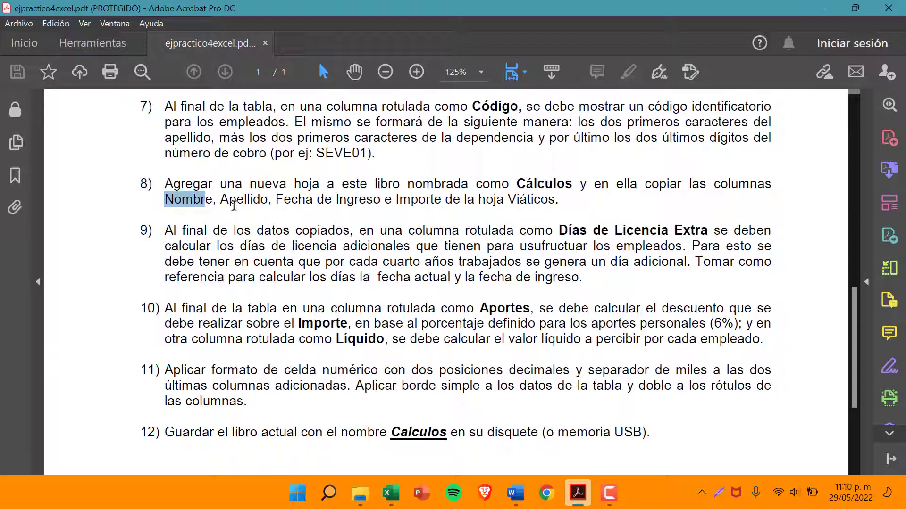
{"action": "left_click", "coordinate": [822, 8]}
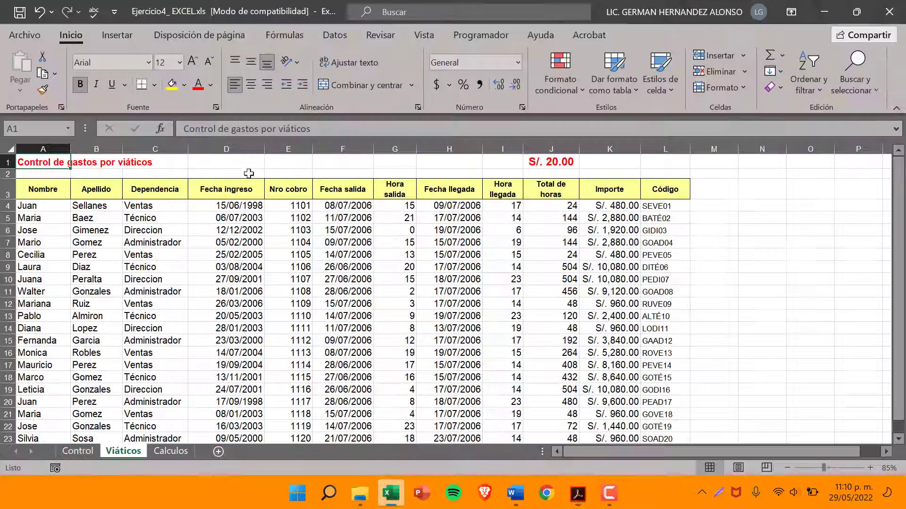
{"action": "left_click_drag", "start_coordinate": [97, 193], "coordinate": [102, 386]}
{"action": "right_click", "coordinate": [103, 386]}
{"action": "left_click", "coordinate": [168, 94]}
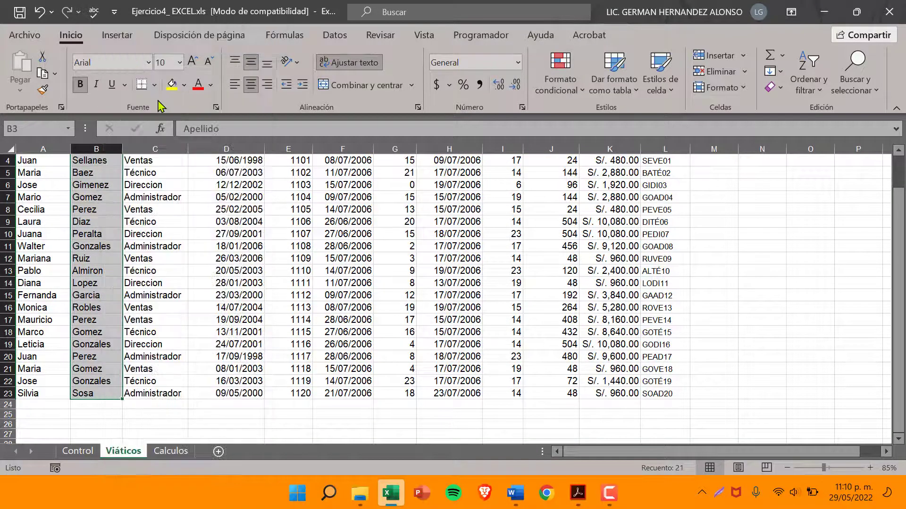
{"action": "scroll", "coordinate": [171, 425], "scroll_direction": "up", "scroll_amount": 1}
{"action": "left_click", "coordinate": [171, 451]}
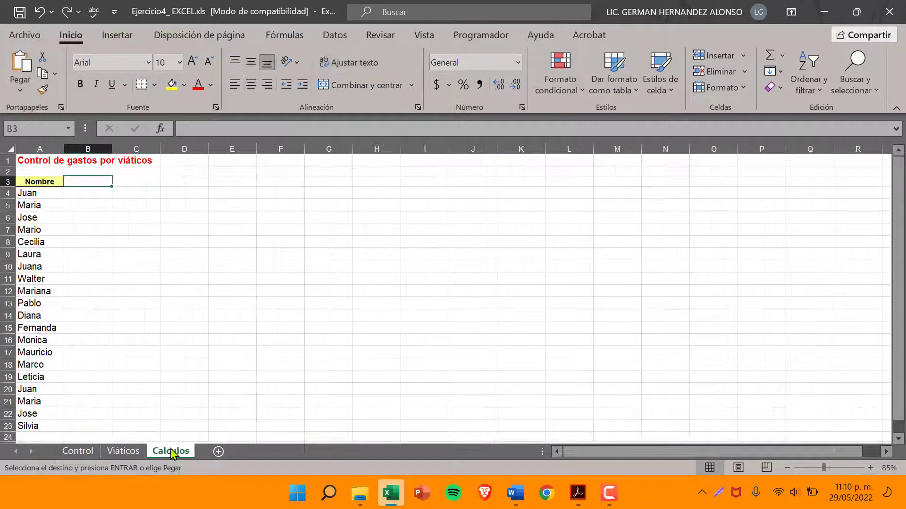
{"action": "right_click", "coordinate": [95, 179]}
{"action": "left_click", "coordinate": [126, 159]}
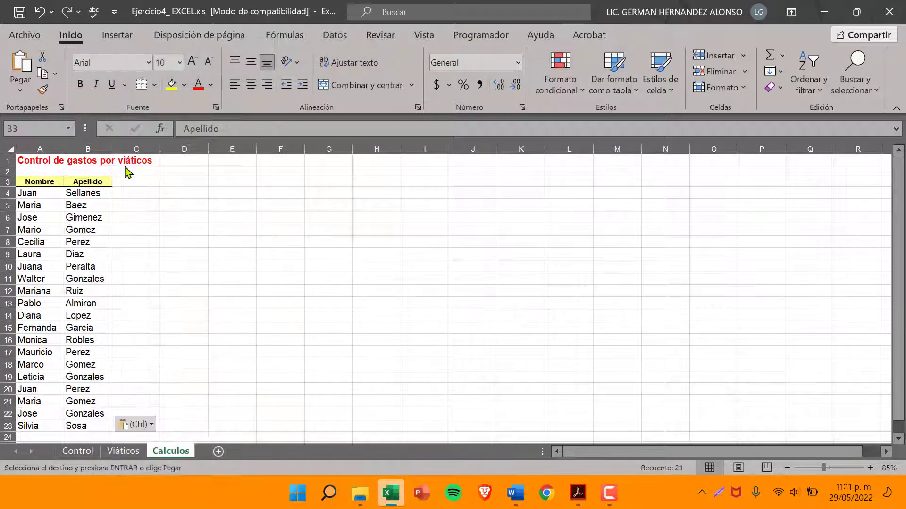
Copy the Fecha ingreso column, D3:D23, from Viáticos to C3 of Calculos, and widen column C to fit the dates
{"action": "left_click", "coordinate": [577, 493]}
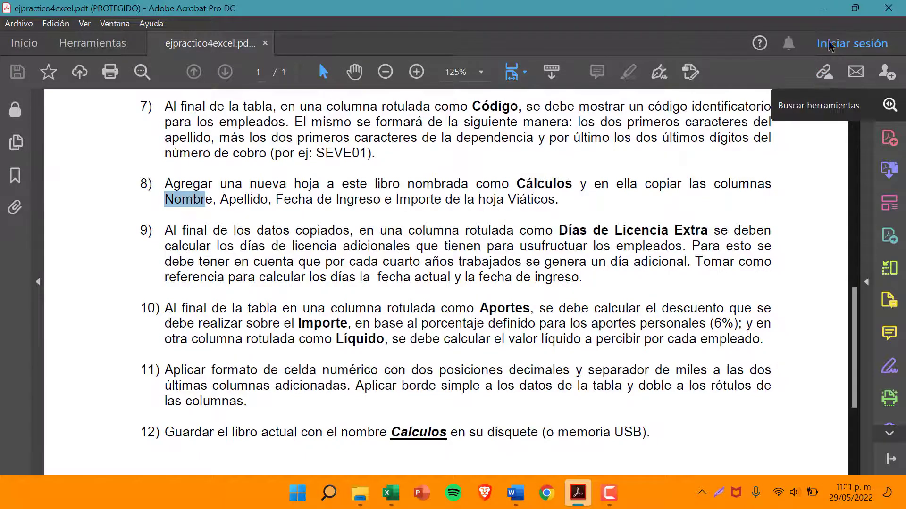
{"action": "key", "text": "alt+Tab"}
{"action": "left_click", "coordinate": [112, 451]}
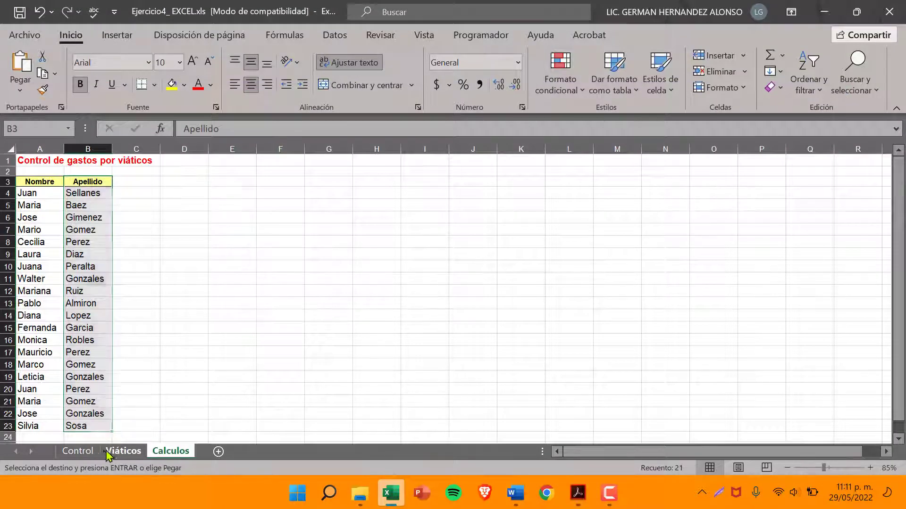
{"action": "left_click_drag", "start_coordinate": [229, 189], "coordinate": [241, 381]}
{"action": "right_click", "coordinate": [239, 361]}
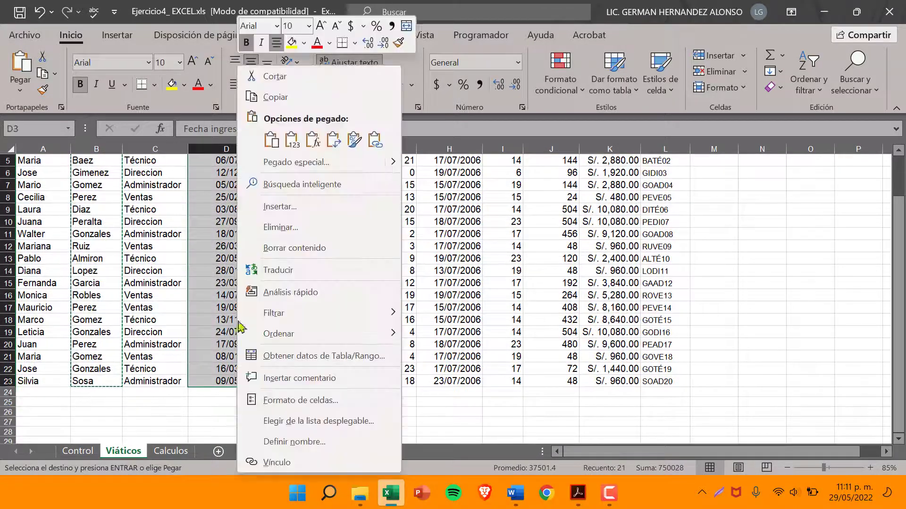
{"action": "left_click", "coordinate": [276, 97]}
{"action": "scroll", "coordinate": [283, 235], "scroll_direction": "up", "scroll_amount": 2}
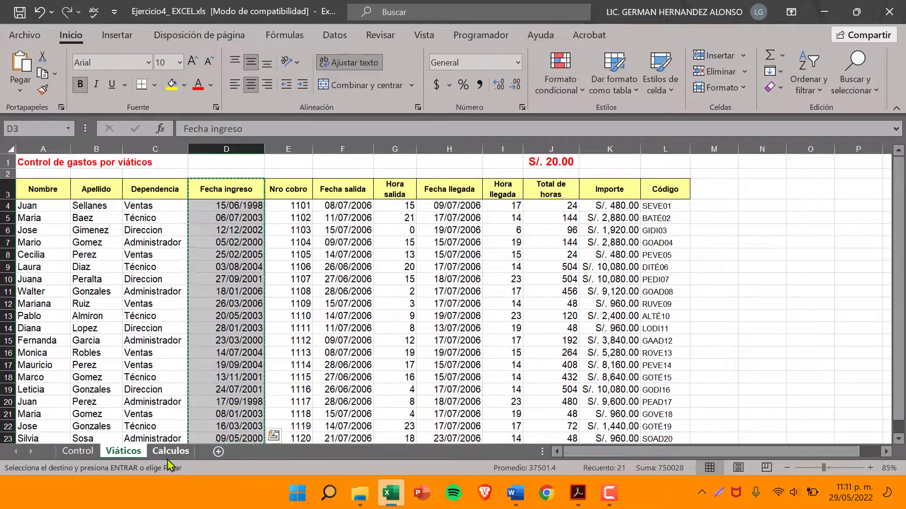
{"action": "left_click", "coordinate": [170, 451]}
{"action": "right_click", "coordinate": [126, 184]}
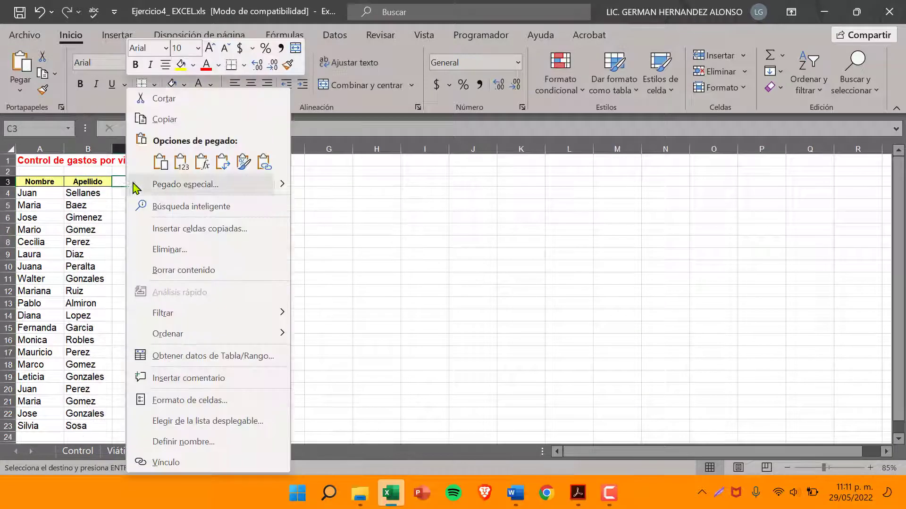
{"action": "left_click", "coordinate": [158, 163]}
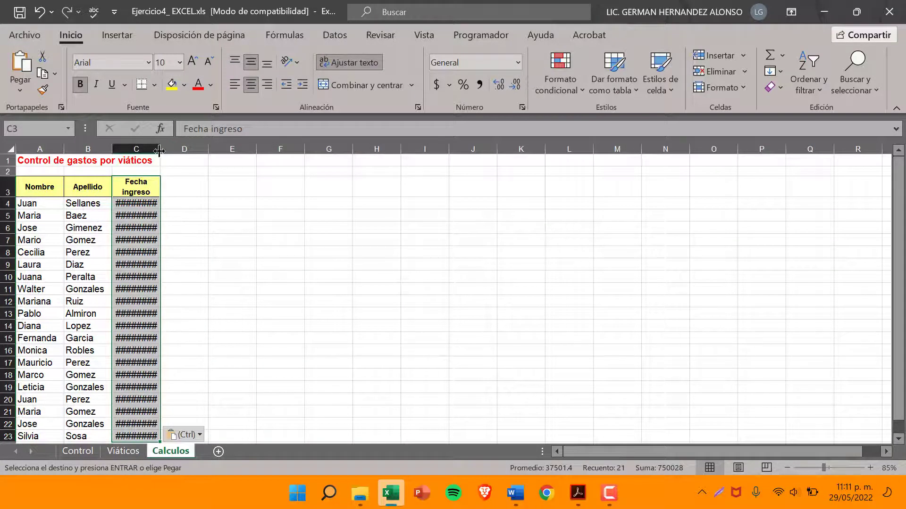
{"action": "mouse_move", "coordinate": [159, 150]}
{"action": "left_mouse_down"}
{"action": "mouse_move", "coordinate": [181, 150]}
{"action": "mouse_move", "coordinate": [168, 153]}
{"action": "left_mouse_up"}
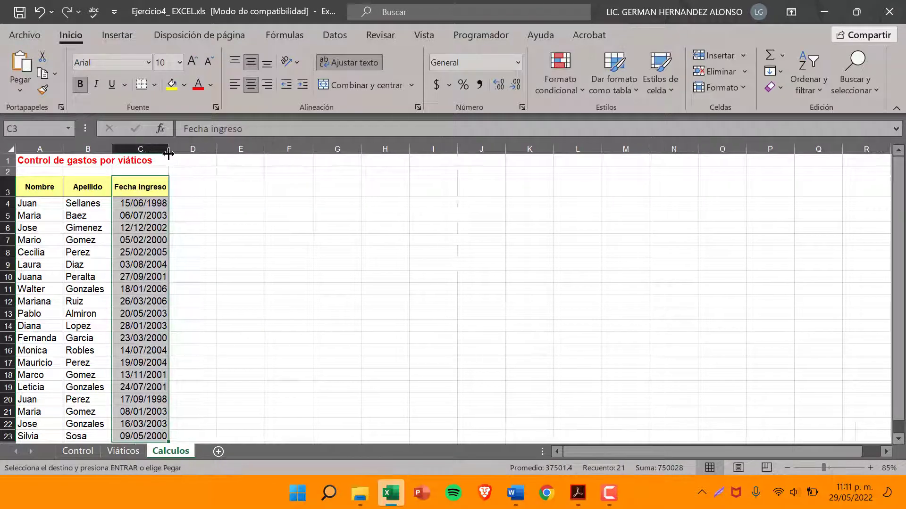
Check item 8 of the exercise, copy the Importe column, K3:K23 including its heading, in Viáticos, and return to Calculos
{"action": "left_click", "coordinate": [122, 453]}
{"action": "left_click", "coordinate": [578, 493]}
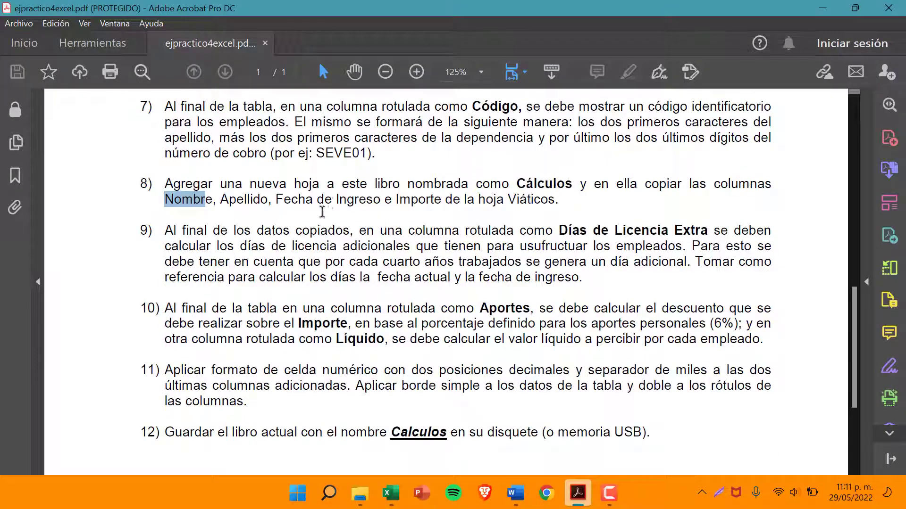
{"action": "left_click", "coordinate": [824, 11]}
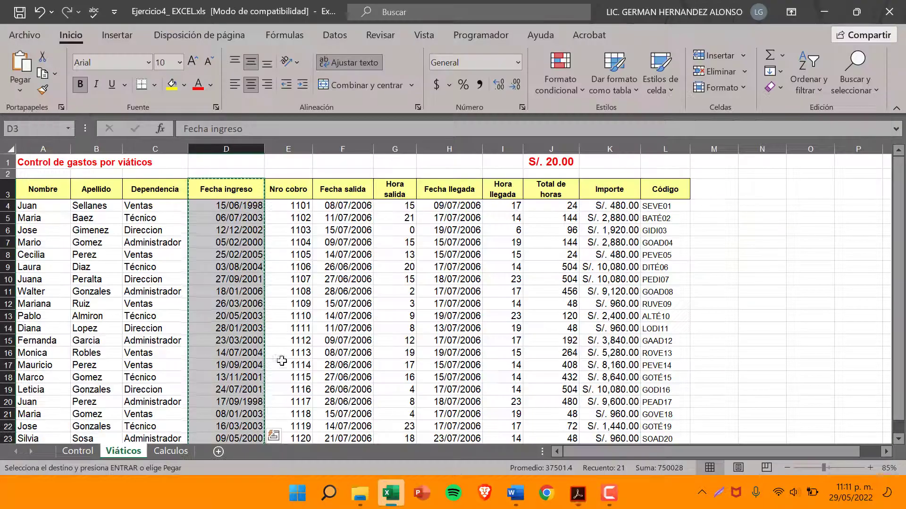
{"action": "left_click", "coordinate": [90, 453]}
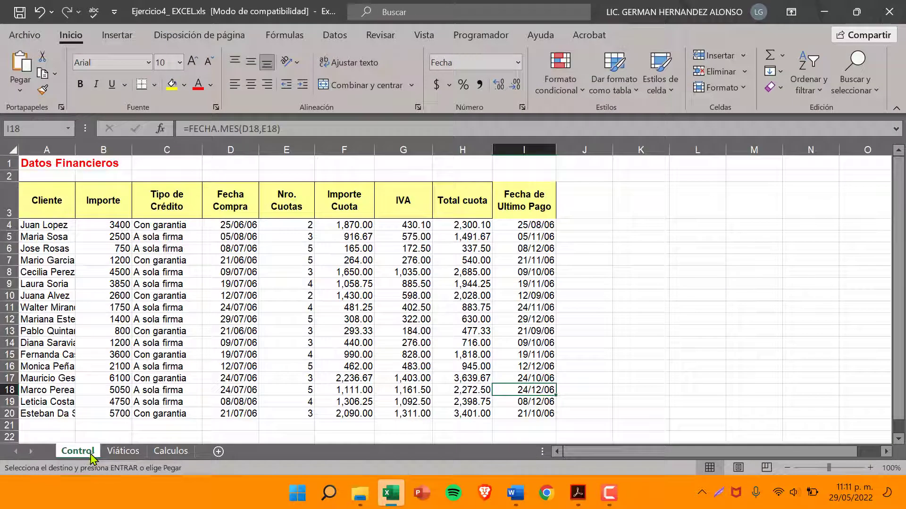
{"action": "left_click", "coordinate": [121, 452]}
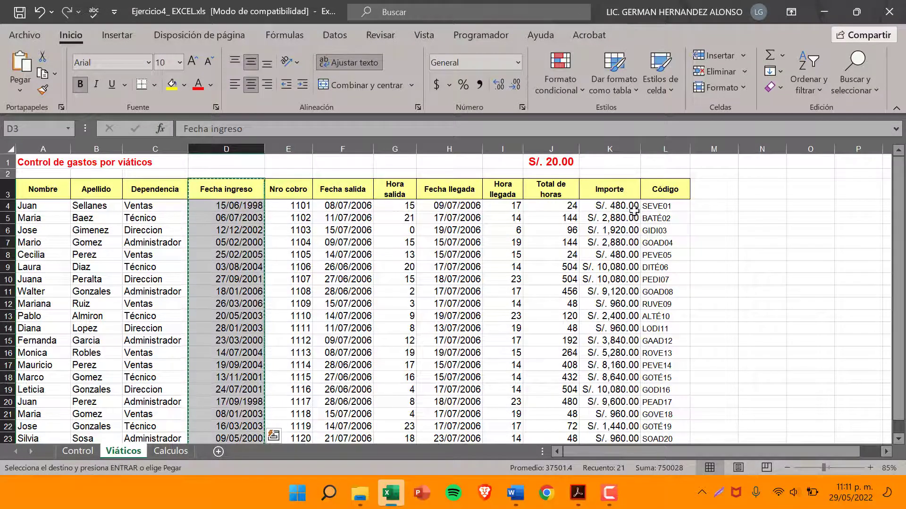
{"action": "left_click_drag", "start_coordinate": [607, 190], "coordinate": [611, 335]}
{"action": "right_click", "coordinate": [605, 286]}
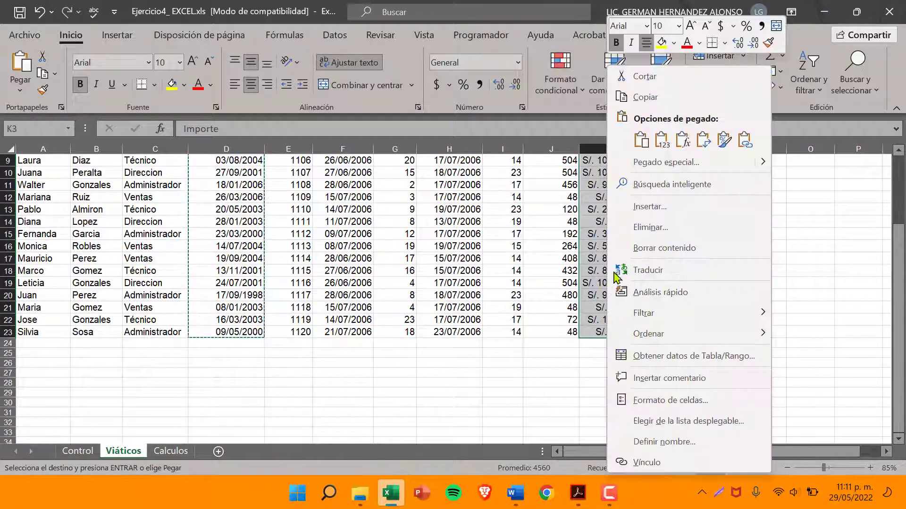
{"action": "left_click", "coordinate": [646, 98]}
{"action": "scroll", "coordinate": [425, 283], "scroll_direction": "up", "scroll_amount": 3}
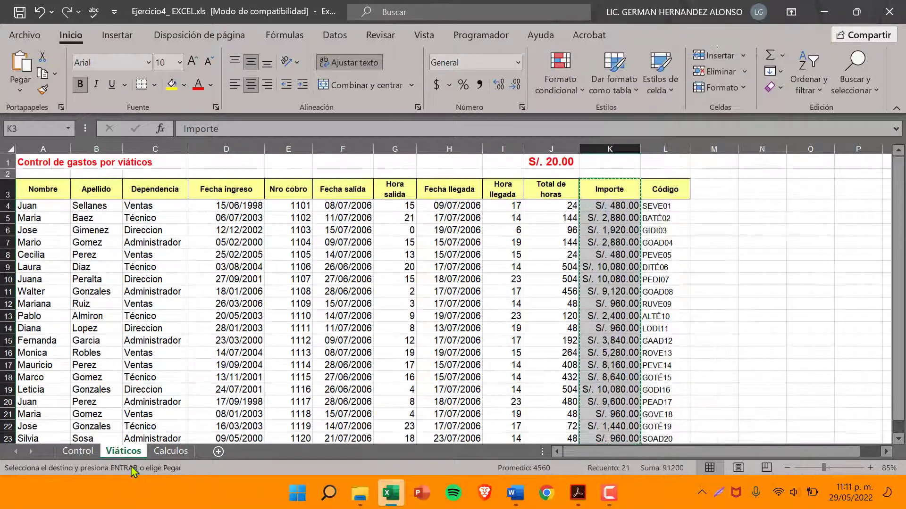
{"action": "left_click", "coordinate": [171, 451]}
{"action": "left_click", "coordinate": [192, 192]}
{"action": "right_click", "coordinate": [192, 193]}
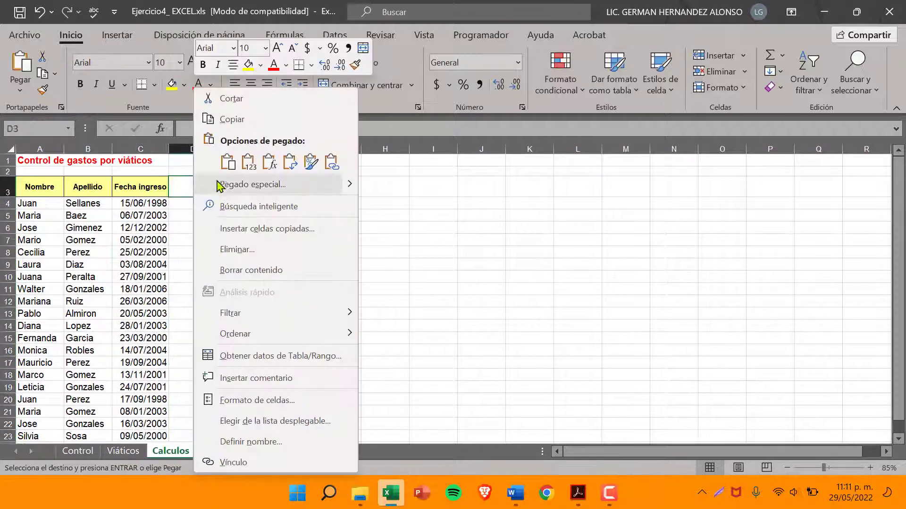
{"action": "left_click", "coordinate": [248, 163]}
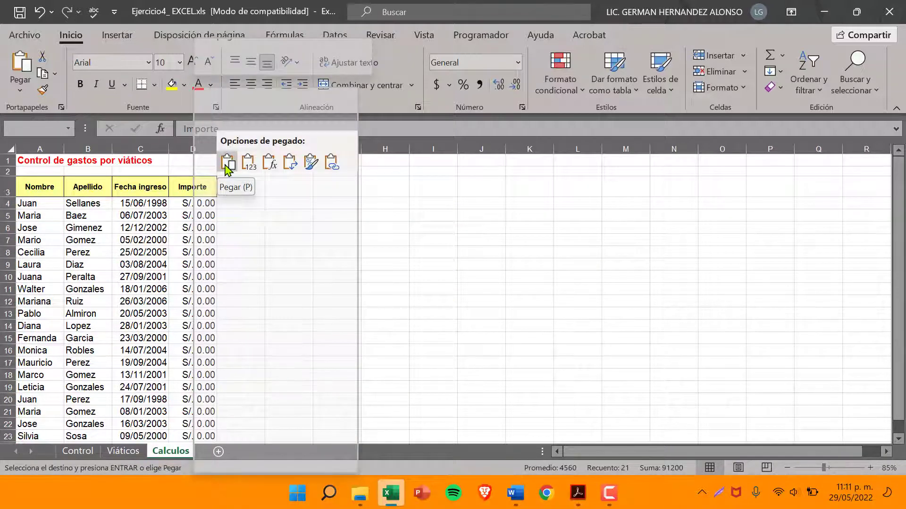
{"action": "left_click", "coordinate": [182, 188]}
{"action": "right_click", "coordinate": [184, 187]}
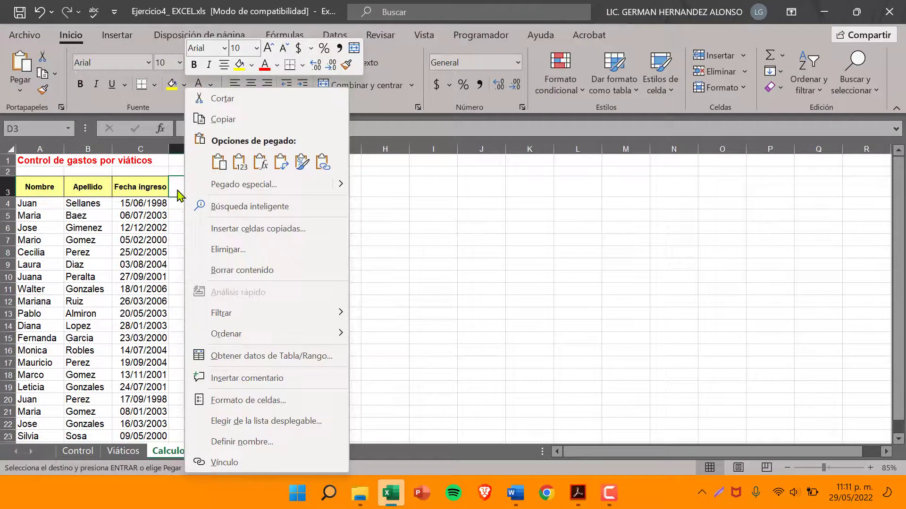
{"action": "left_click", "coordinate": [178, 189]}
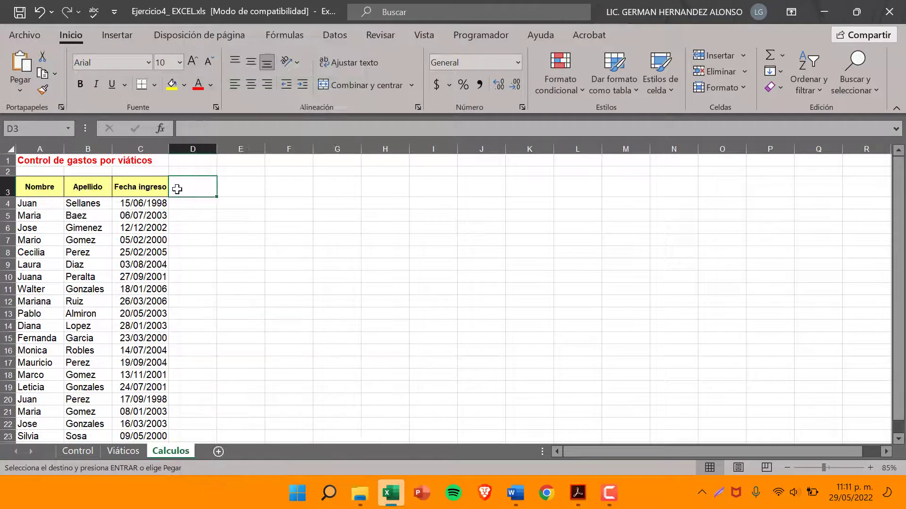
{"action": "left_click", "coordinate": [117, 451]}
{"action": "right_click", "coordinate": [613, 196]}
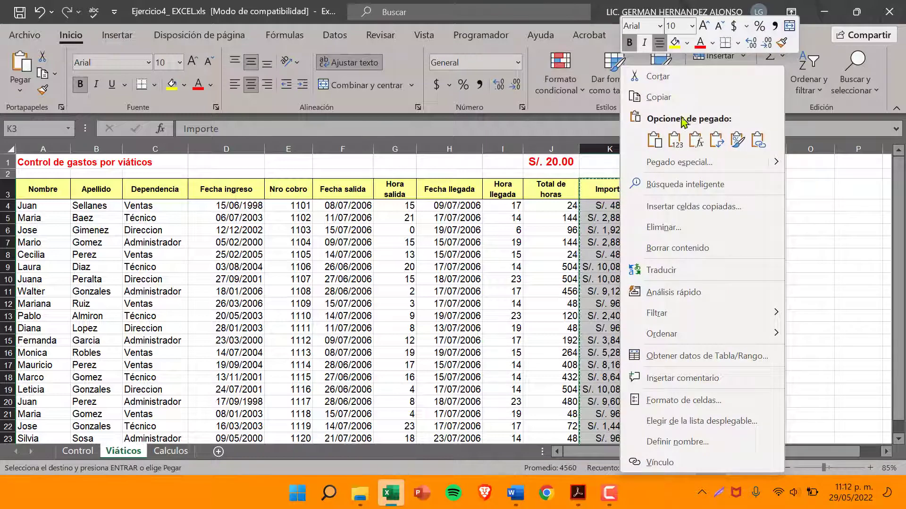
{"action": "key", "text": "Escape"}
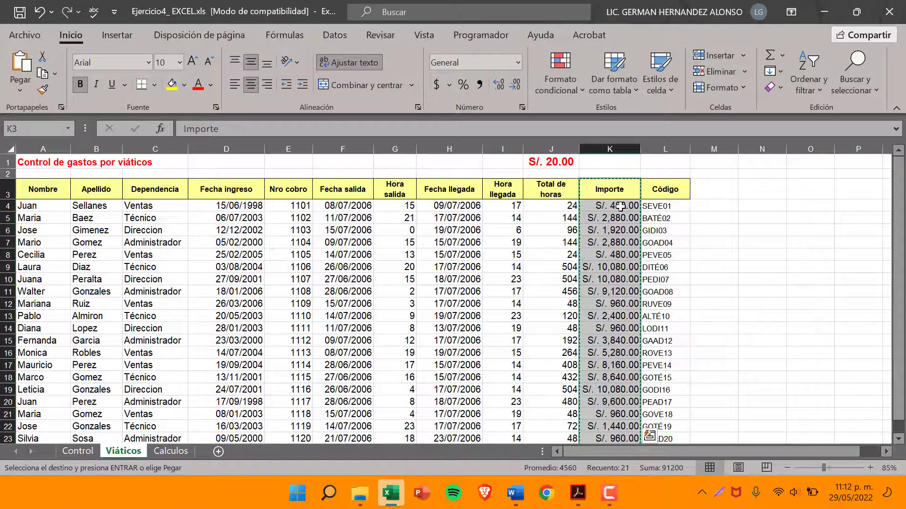
Try a regular paste of the copied Importe column at D3 of Calculos, widen column D, and undo both changes
{"action": "left_click", "coordinate": [171, 452]}
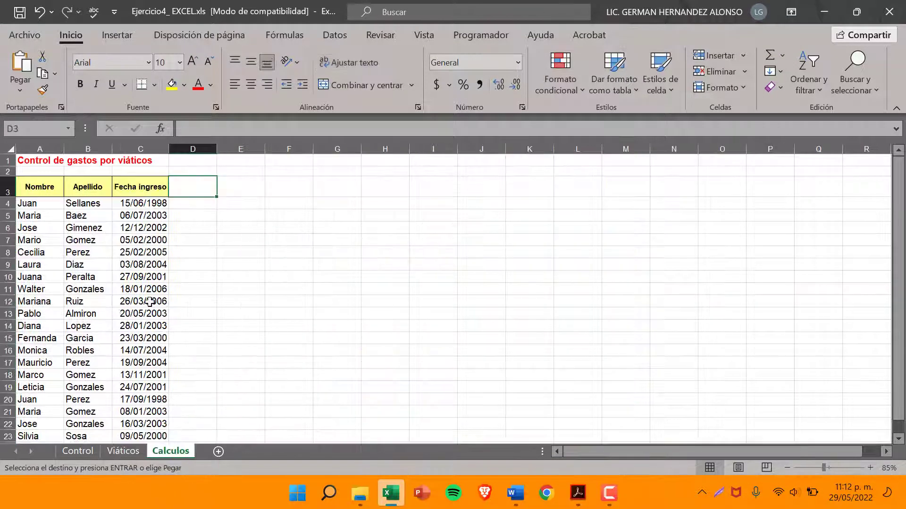
{"action": "right_click", "coordinate": [193, 187]}
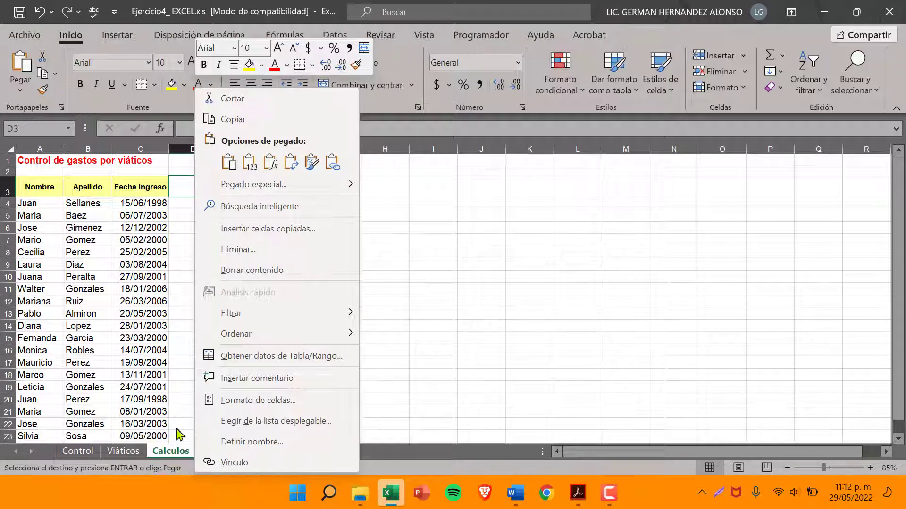
{"action": "left_click", "coordinate": [229, 161]}
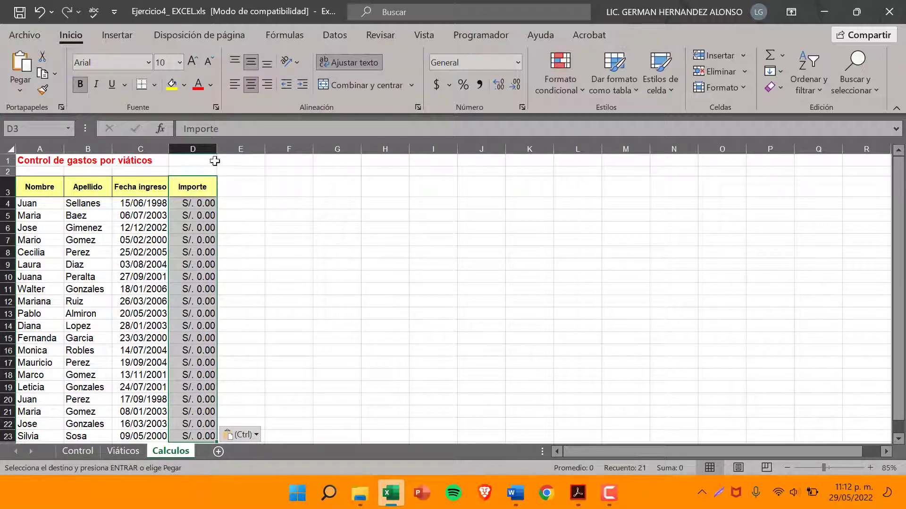
{"action": "left_click_drag", "start_coordinate": [224, 148], "coordinate": [238, 149]}
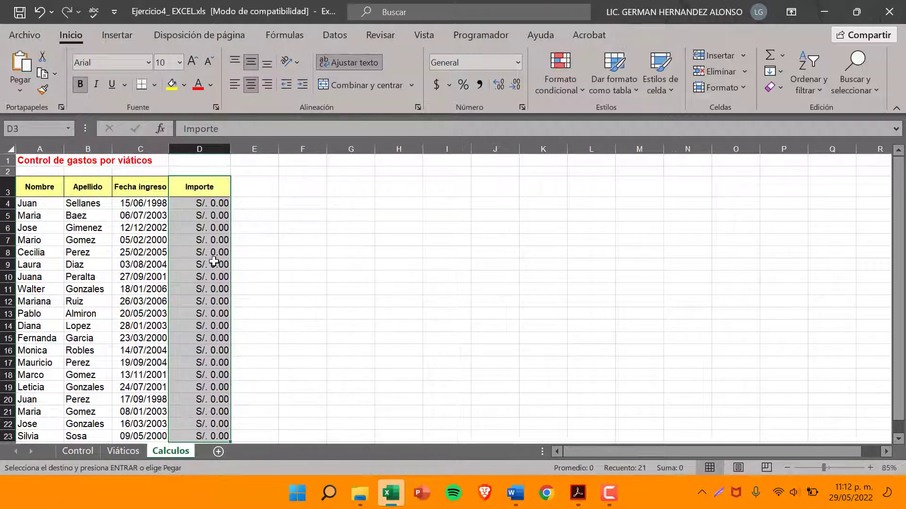
{"action": "key", "text": "ctrl+z"}
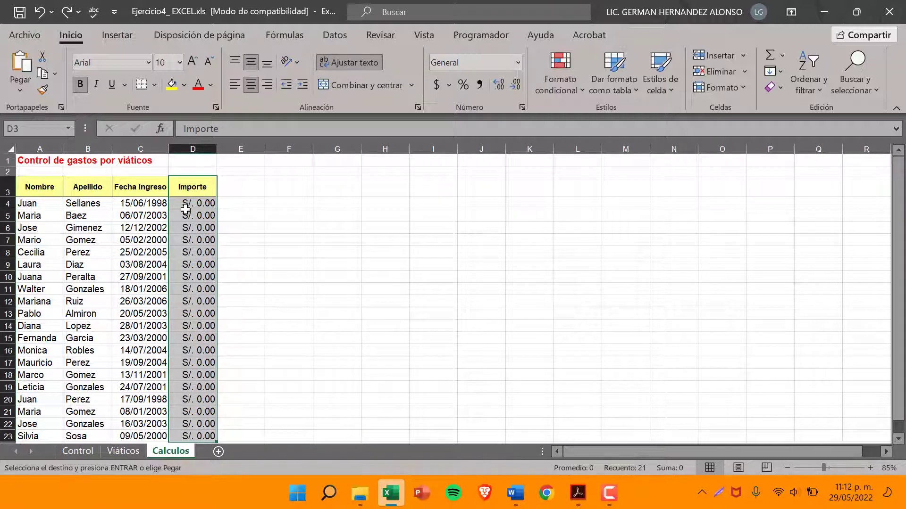
{"action": "key", "text": "ctrl+z"}
Paste the Importe column as values only at D3 of Calculos, and copy the Fecha ingreso heading's formatting to its heading
{"action": "right_click", "coordinate": [199, 187]}
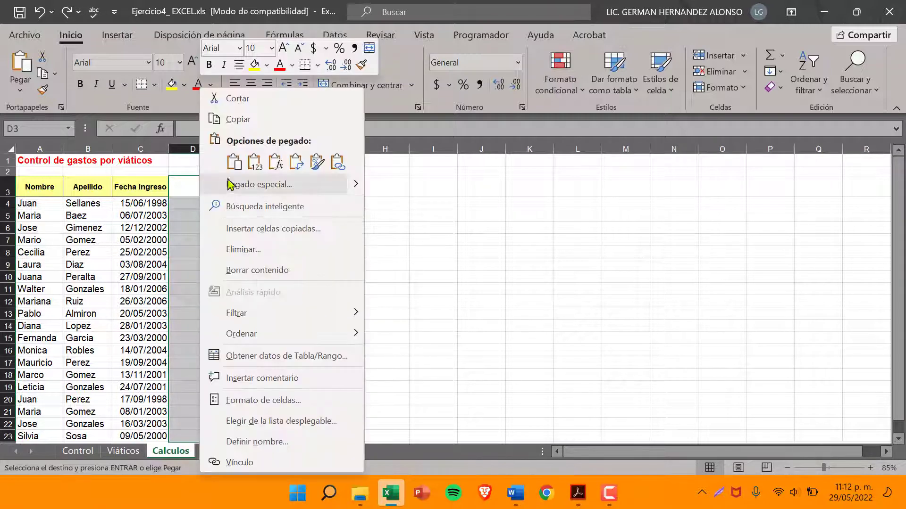
{"action": "left_click", "coordinate": [249, 169]}
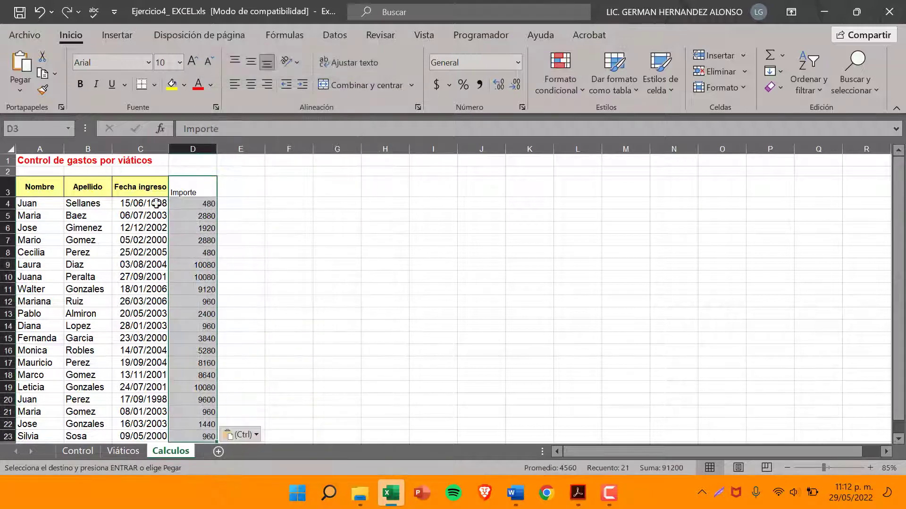
{"action": "left_click", "coordinate": [124, 192]}
{"action": "left_click", "coordinate": [42, 89]}
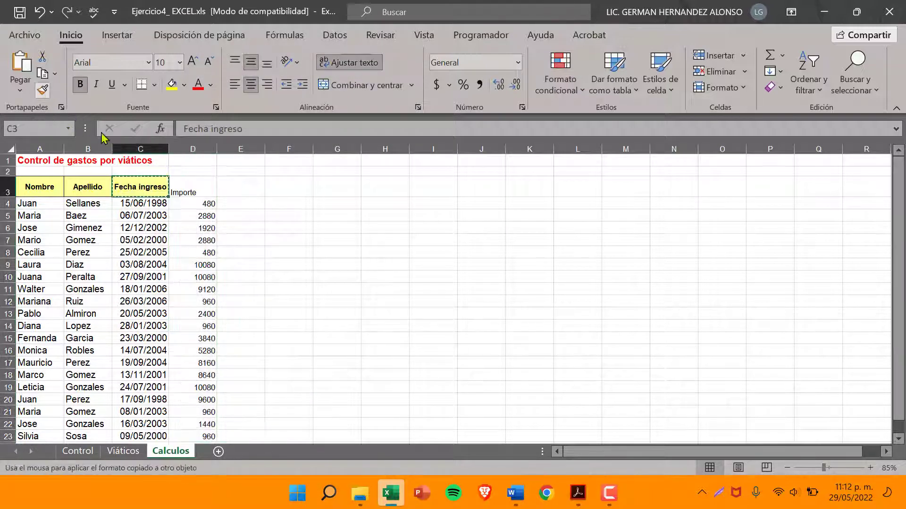
{"action": "left_click", "coordinate": [188, 186]}
Try copying the formatting of the dates in C4:C8 to the Importe values in D4:D23, widen column D, and undo both changes
{"action": "left_click", "coordinate": [189, 240]}
{"action": "left_click_drag", "start_coordinate": [143, 204], "coordinate": [142, 253]}
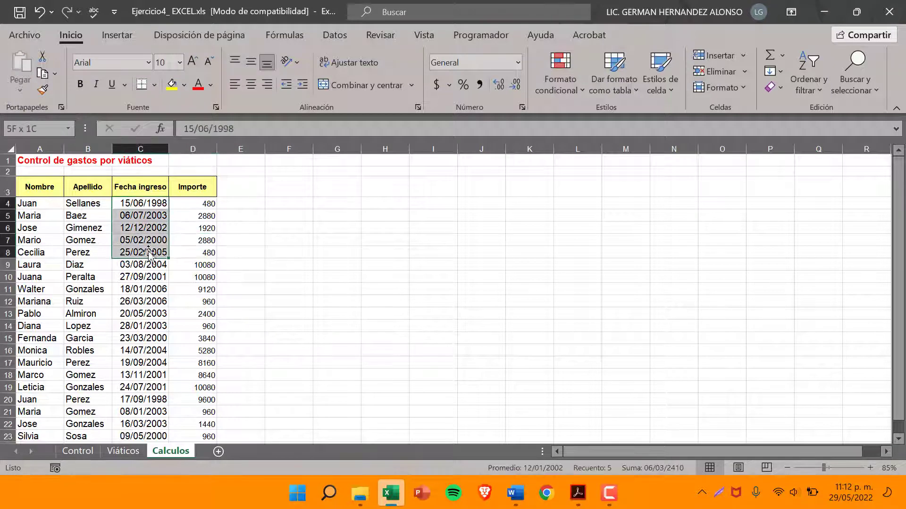
{"action": "left_click", "coordinate": [43, 90]}
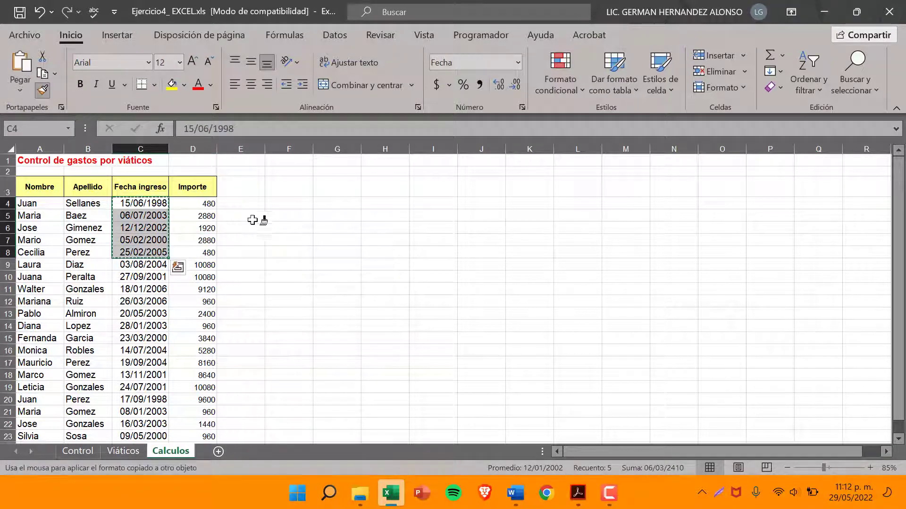
{"action": "mouse_move", "coordinate": [210, 202]}
{"action": "left_mouse_down"}
{"action": "mouse_move", "coordinate": [219, 445]}
{"action": "mouse_move", "coordinate": [198, 394]}
{"action": "left_mouse_up"}
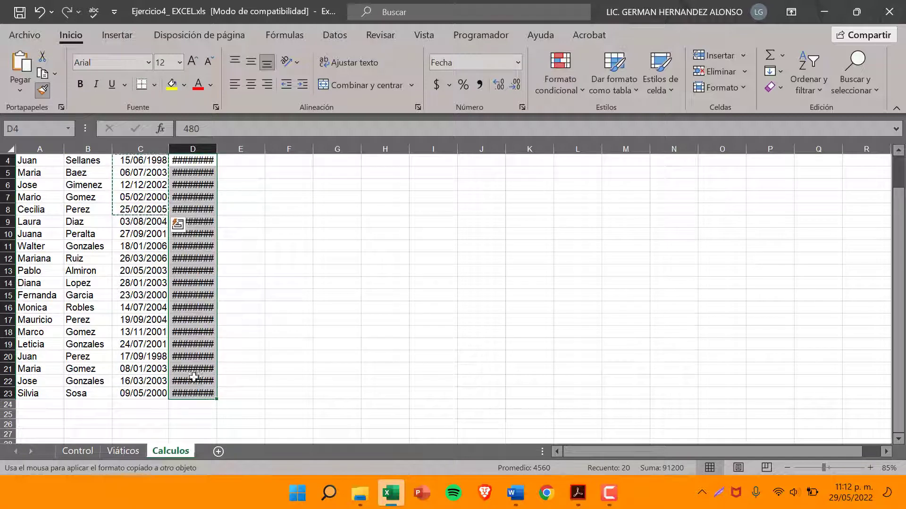
{"action": "double_click", "coordinate": [217, 149]}
{"action": "scroll", "coordinate": [242, 239], "scroll_direction": "up", "scroll_amount": 1}
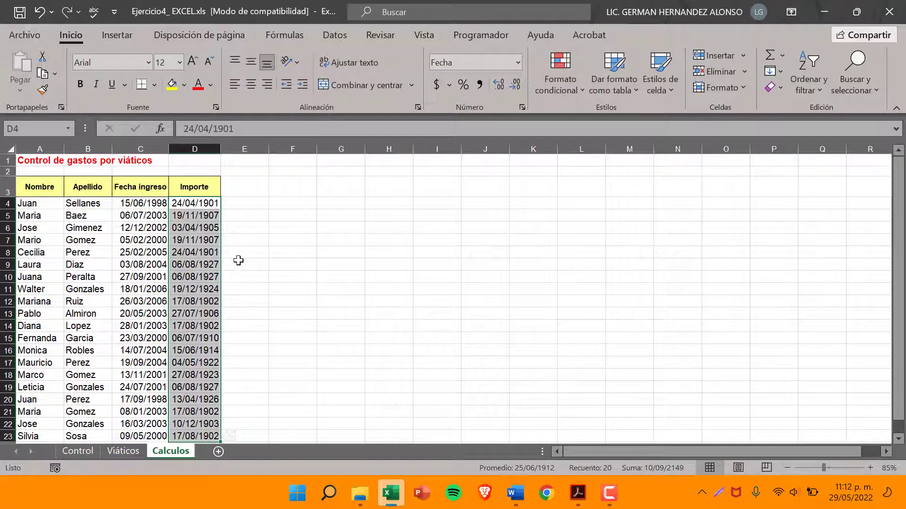
{"action": "key", "text": "ctrl+z"}
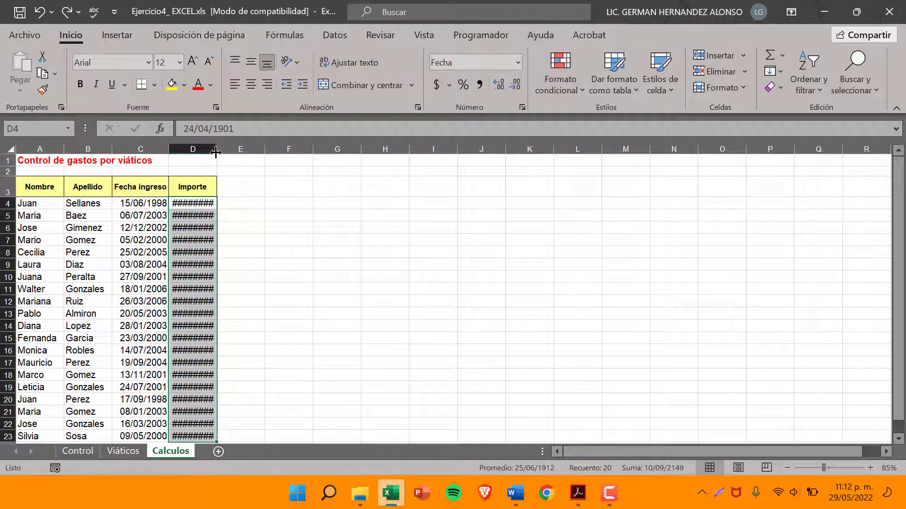
{"action": "key", "text": "ctrl+z"}
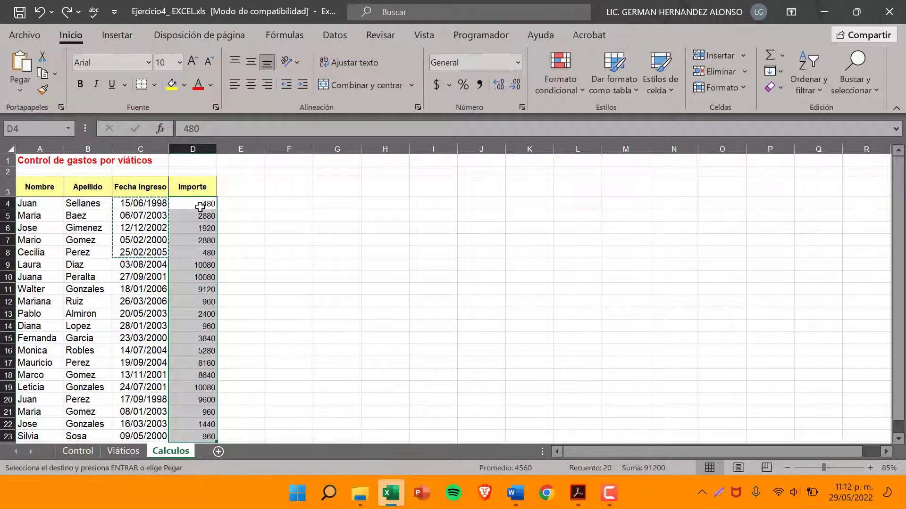
Set the font size of the Importe values in D4:D23 of Calculos to 12
{"action": "left_click", "coordinate": [200, 206]}
{"action": "left_click", "coordinate": [137, 206]}
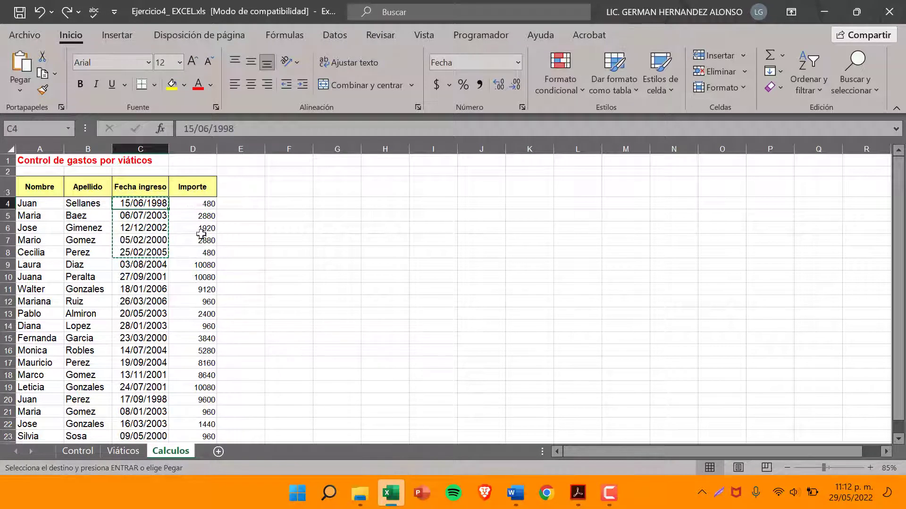
{"action": "left_click_drag", "start_coordinate": [201, 205], "coordinate": [200, 265]}
{"action": "left_click", "coordinate": [140, 207]}
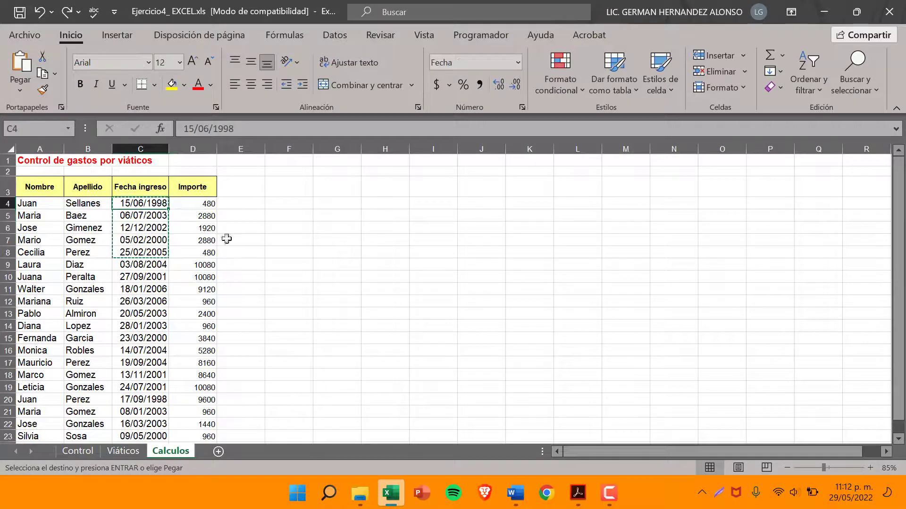
{"action": "left_click_drag", "start_coordinate": [203, 205], "coordinate": [202, 392]}
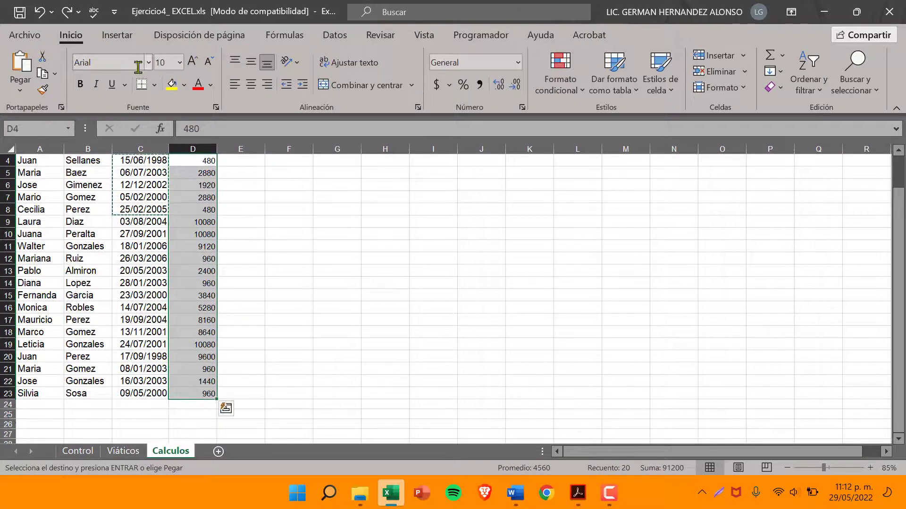
{"action": "left_click", "coordinate": [180, 62]}
{"action": "left_click", "coordinate": [176, 152]}
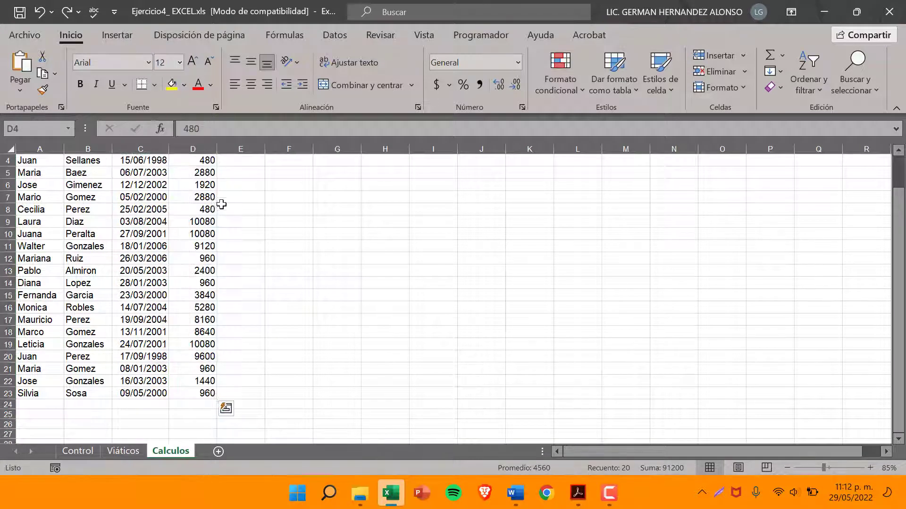
{"action": "left_click", "coordinate": [221, 204]}
{"action": "scroll", "coordinate": [234, 262], "scroll_direction": "up", "scroll_amount": 1}
{"action": "left_click", "coordinate": [201, 203]}
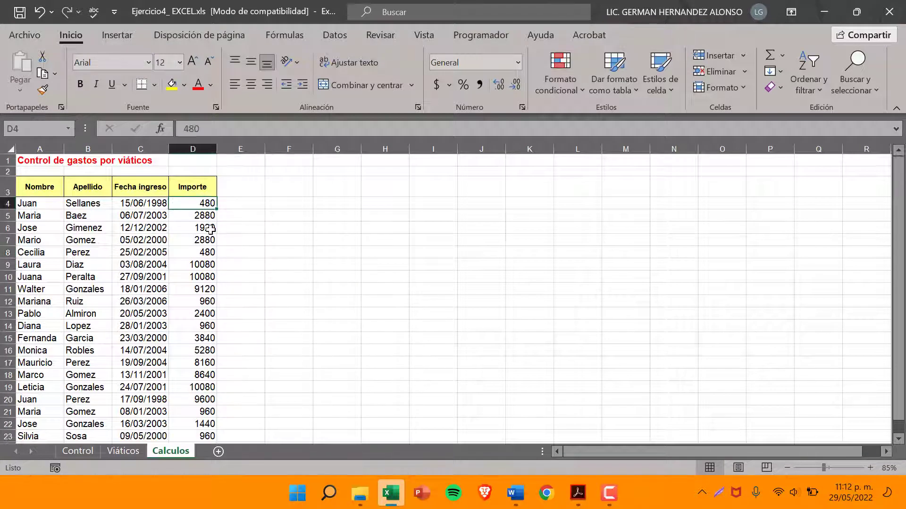
Apply the custom number format "S/." #,##0.00;"S/." -#,##0.00 to the Importe values in D4:D23, and autofit column D
{"action": "left_click_drag", "start_coordinate": [196, 203], "coordinate": [202, 422]}
{"action": "scroll", "coordinate": [356, 270], "scroll_direction": "up", "scroll_amount": 1}
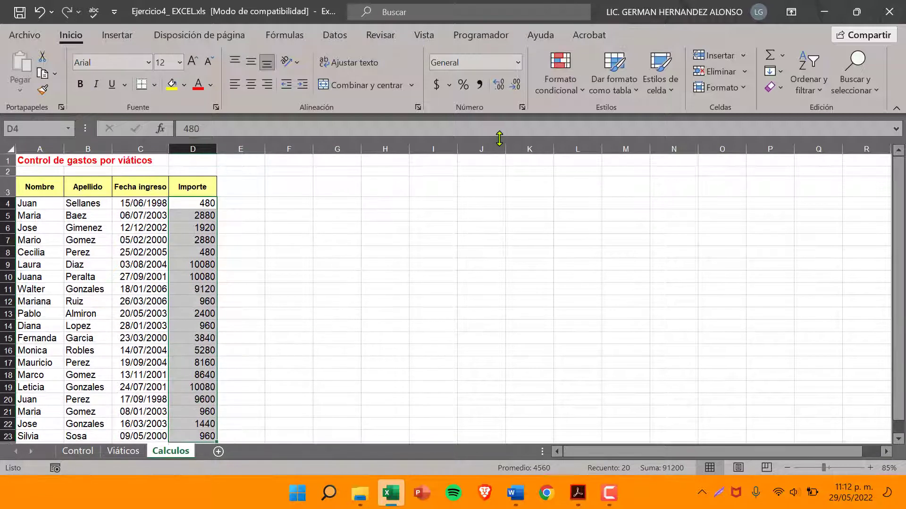
{"action": "left_click", "coordinate": [518, 63]}
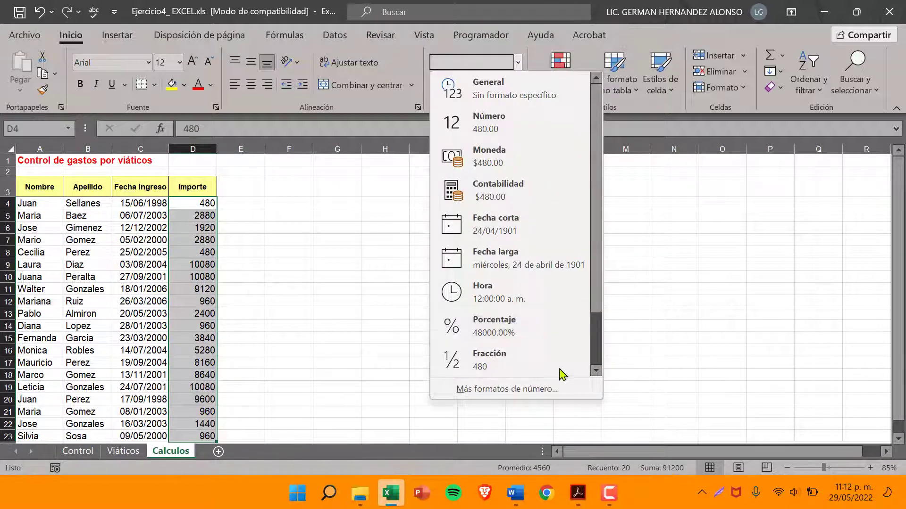
{"action": "left_click", "coordinate": [686, 404]}
{"action": "left_click", "coordinate": [518, 64]}
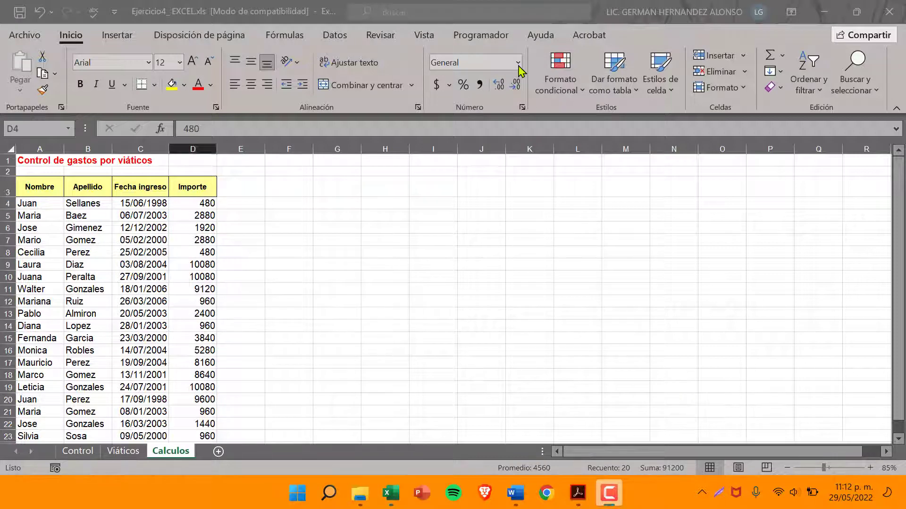
{"action": "left_click", "coordinate": [518, 63]}
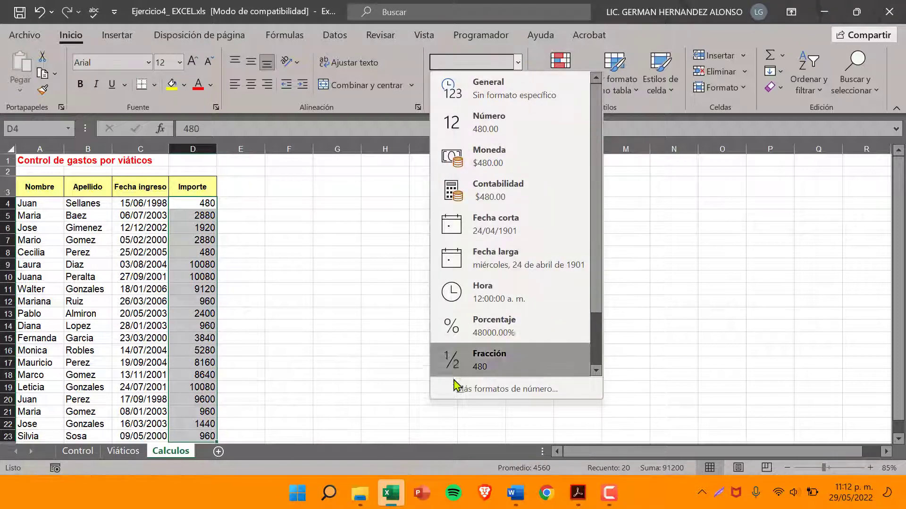
{"action": "left_click", "coordinate": [468, 389]}
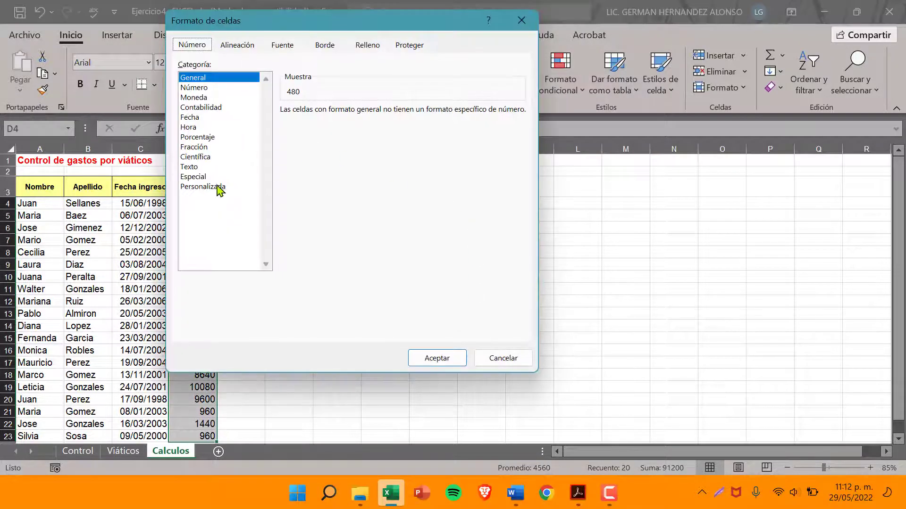
{"action": "left_click", "coordinate": [219, 187]}
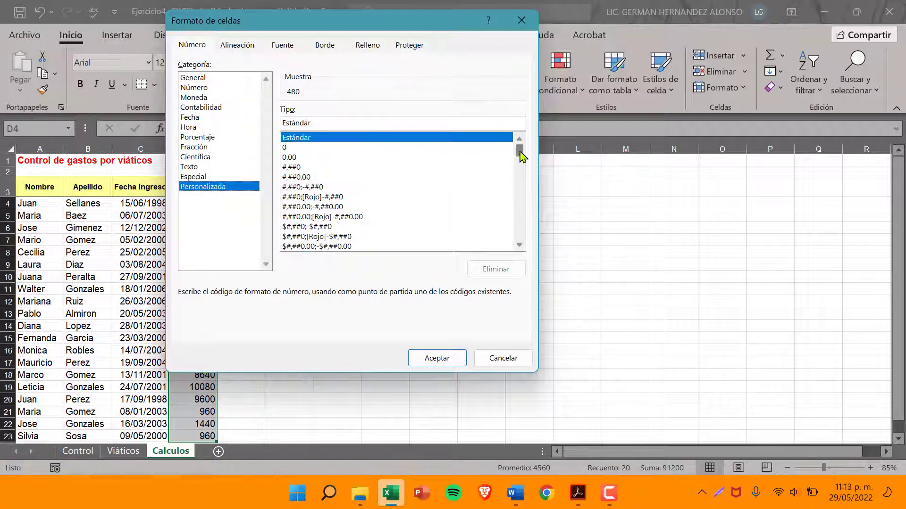
{"action": "left_click", "coordinate": [335, 237]}
{"action": "scroll", "coordinate": [336, 239], "scroll_direction": "down", "scroll_amount": 4}
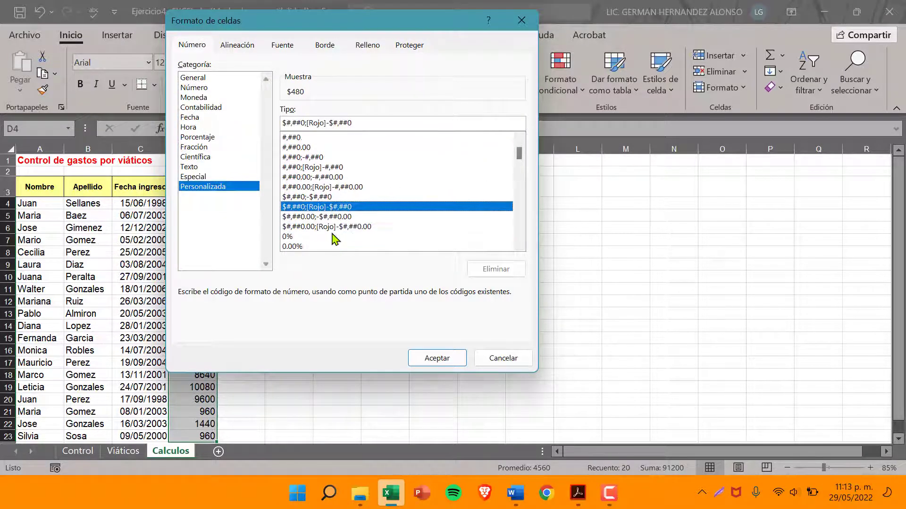
{"action": "scroll", "coordinate": [335, 239], "scroll_direction": "up", "scroll_amount": 2}
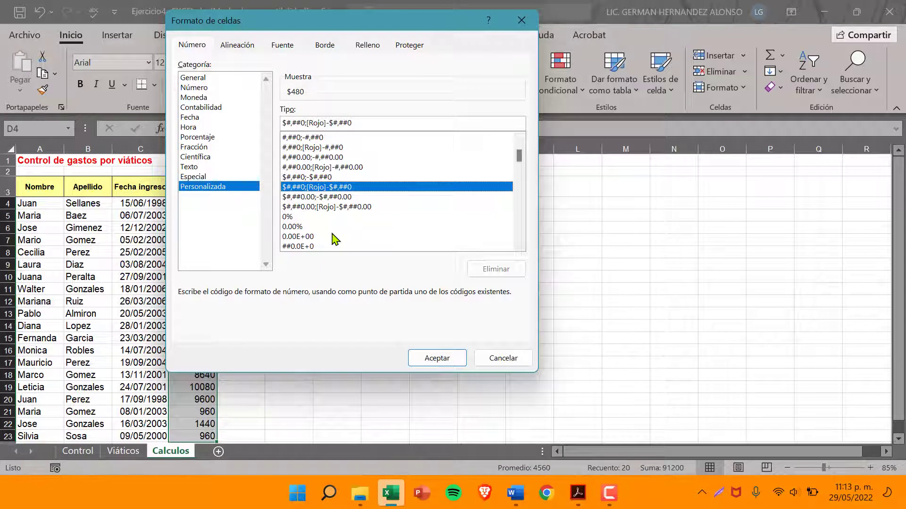
{"action": "scroll", "coordinate": [335, 239], "scroll_direction": "down", "scroll_amount": 5}
{"action": "scroll", "coordinate": [335, 239], "scroll_direction": "down", "scroll_amount": 4}
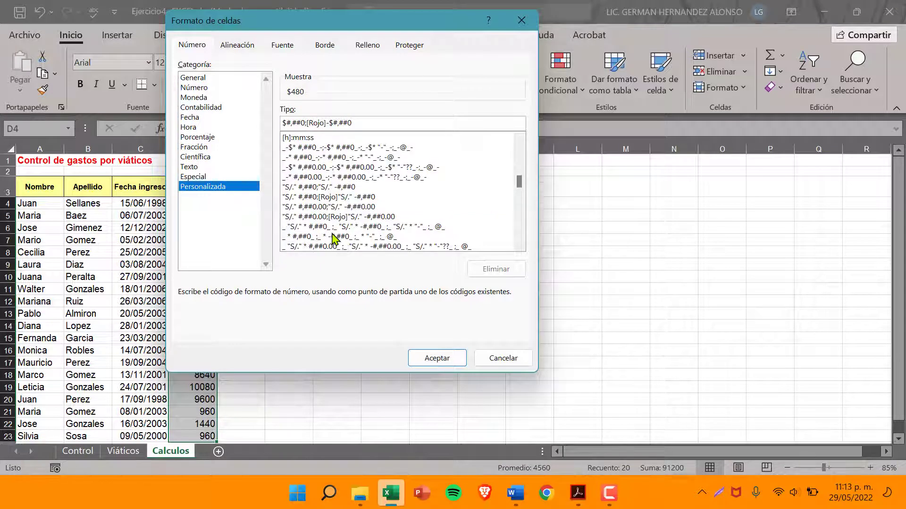
{"action": "left_click", "coordinate": [337, 187]}
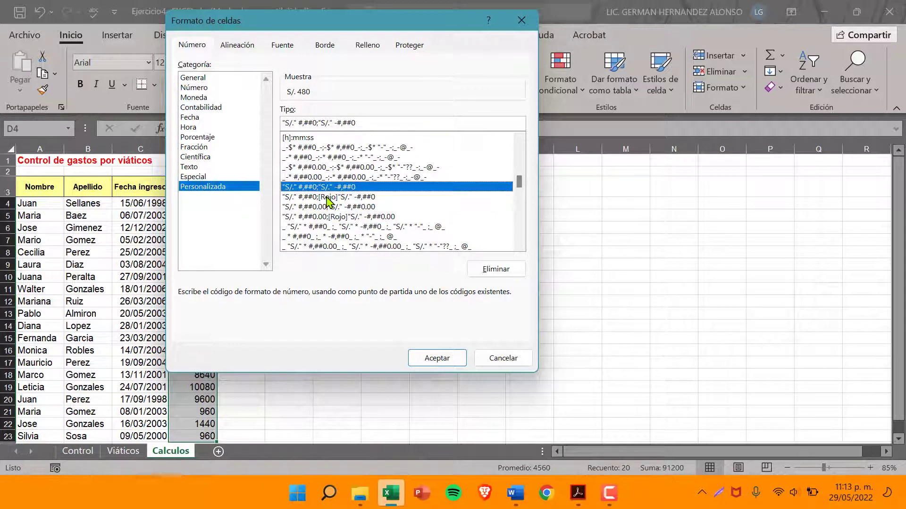
{"action": "left_click", "coordinate": [330, 197]}
{"action": "left_click", "coordinate": [324, 208]}
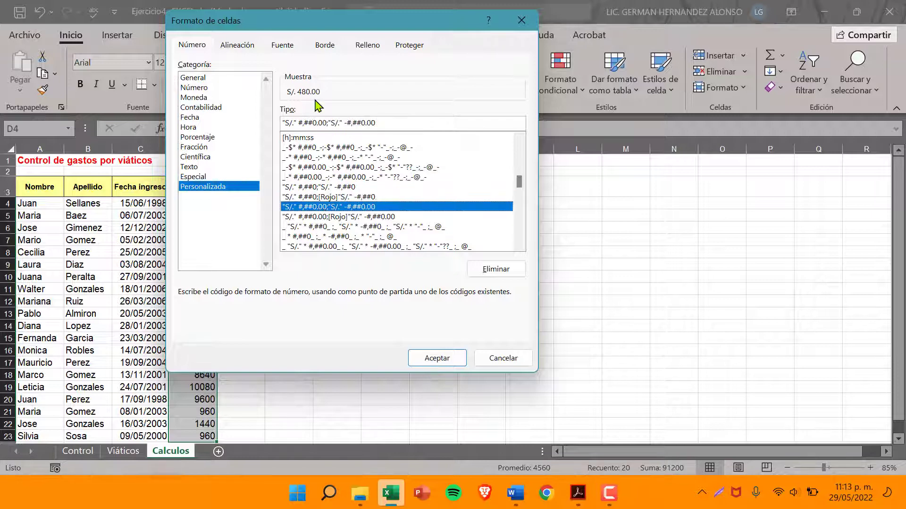
{"action": "left_click", "coordinate": [427, 357]}
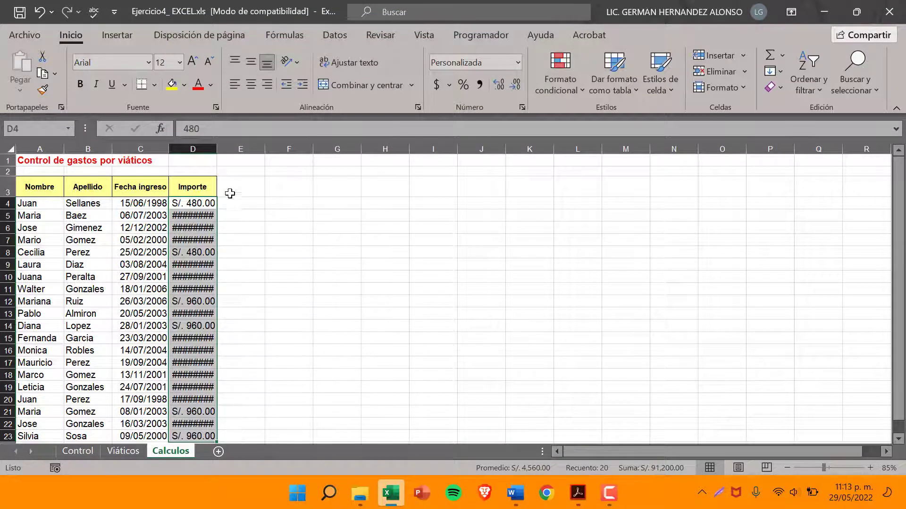
{"action": "double_click", "coordinate": [217, 147]}
{"action": "left_click", "coordinate": [224, 252]}
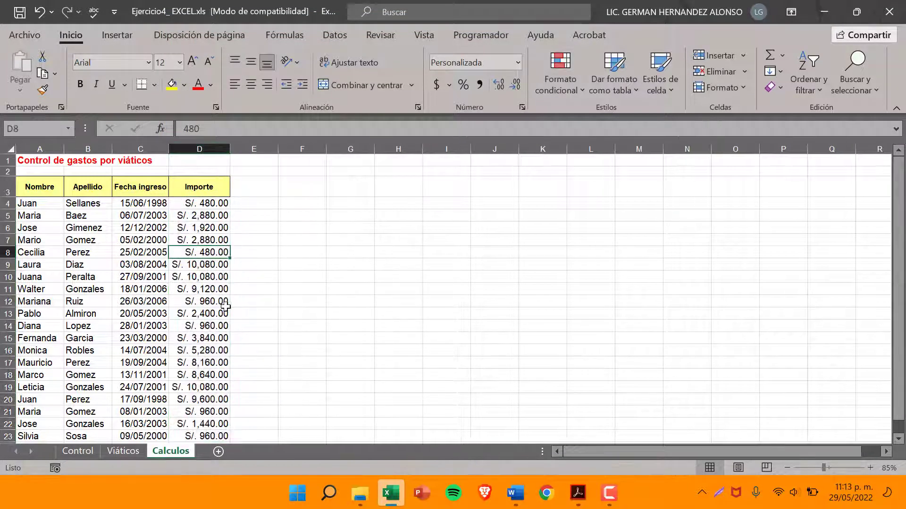
Read item 9 of the exercise PDF about the extra leave days column, and return to the workbook
{"action": "left_click", "coordinate": [577, 493]}
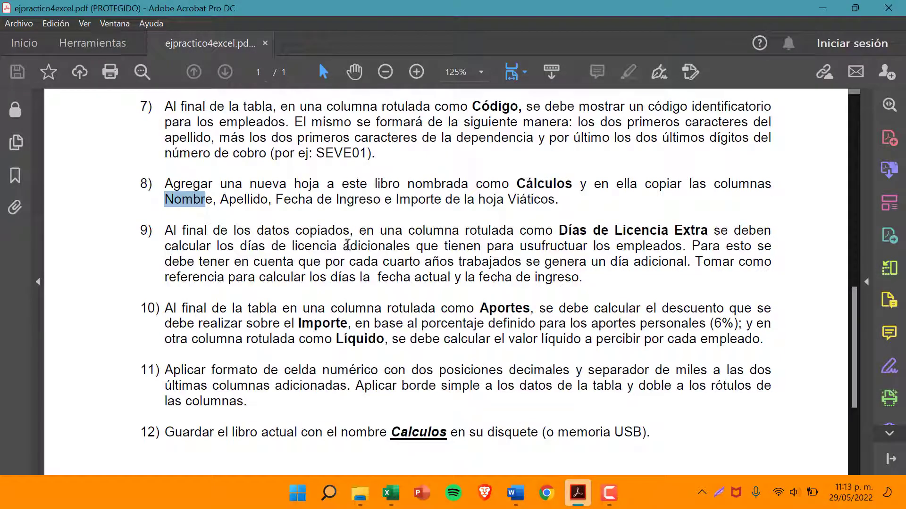
{"action": "left_click_drag", "start_coordinate": [163, 232], "coordinate": [712, 231]}
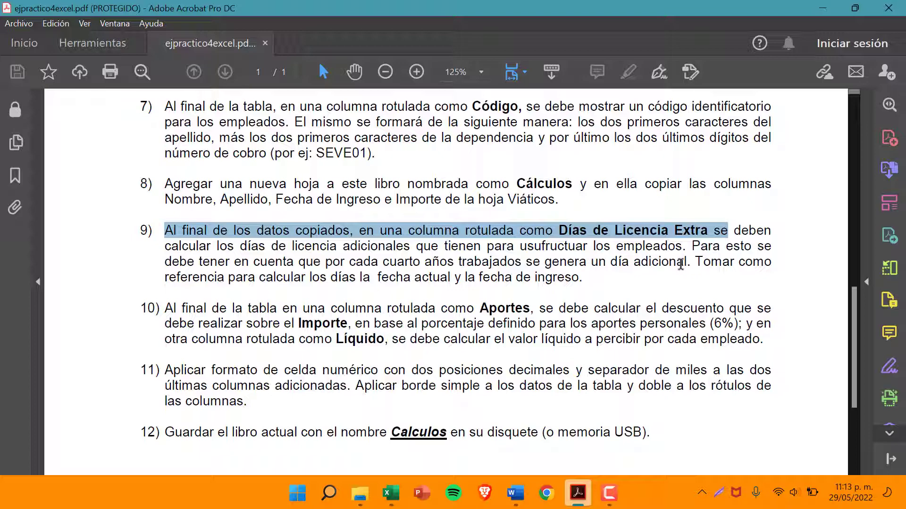
{"action": "left_click", "coordinate": [822, 8]}
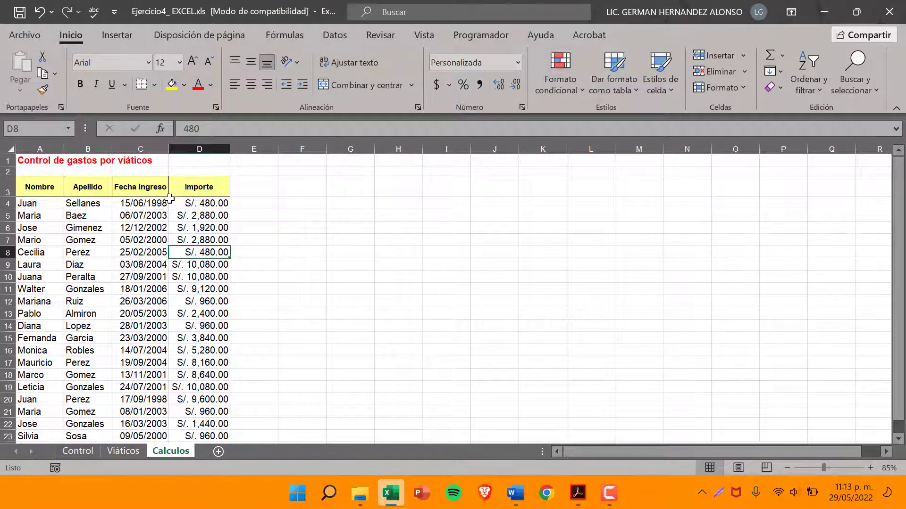
Try to copy the Días de Licencia Extra label from item 9 of the exercise PDF, and return to the workbook
{"action": "left_click", "coordinate": [578, 493]}
{"action": "left_click", "coordinate": [565, 237]}
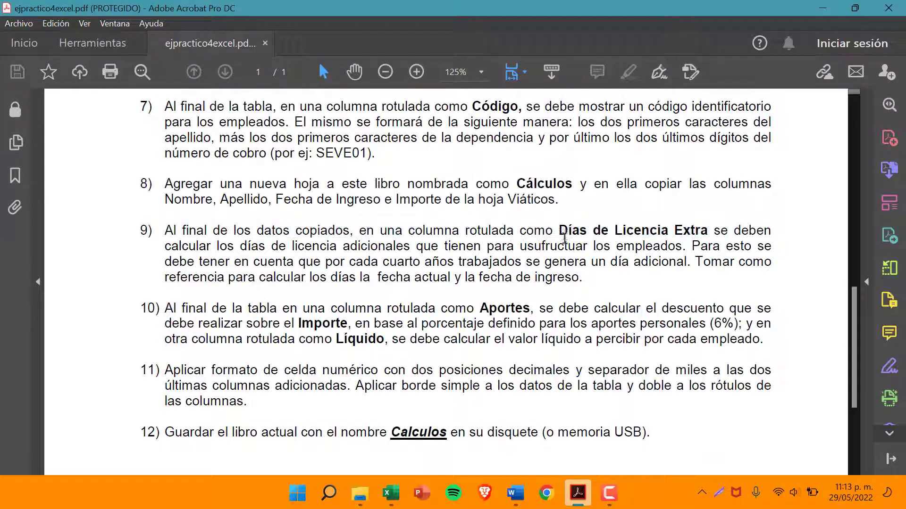
{"action": "left_click_drag", "start_coordinate": [561, 230], "coordinate": [685, 226]}
{"action": "right_click", "coordinate": [684, 227]}
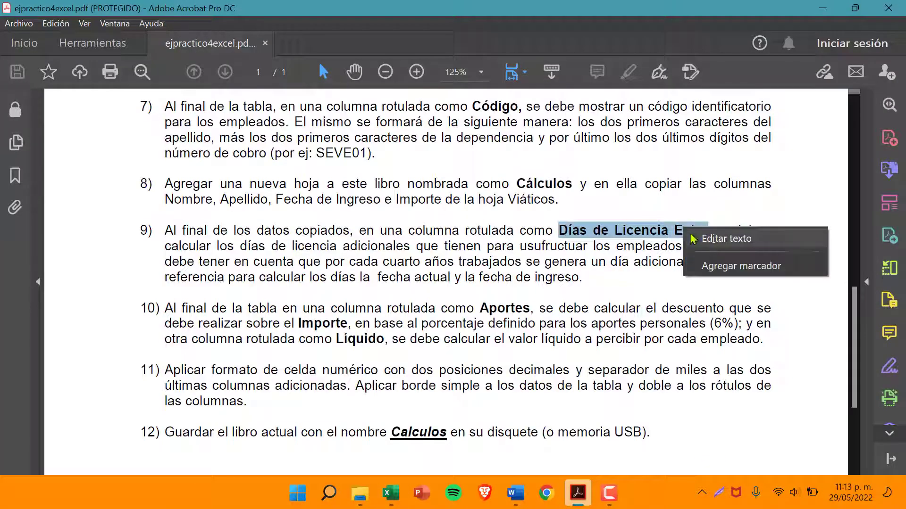
{"action": "left_click", "coordinate": [631, 237]}
{"action": "left_click", "coordinate": [629, 235]}
{"action": "left_click", "coordinate": [822, 8]}
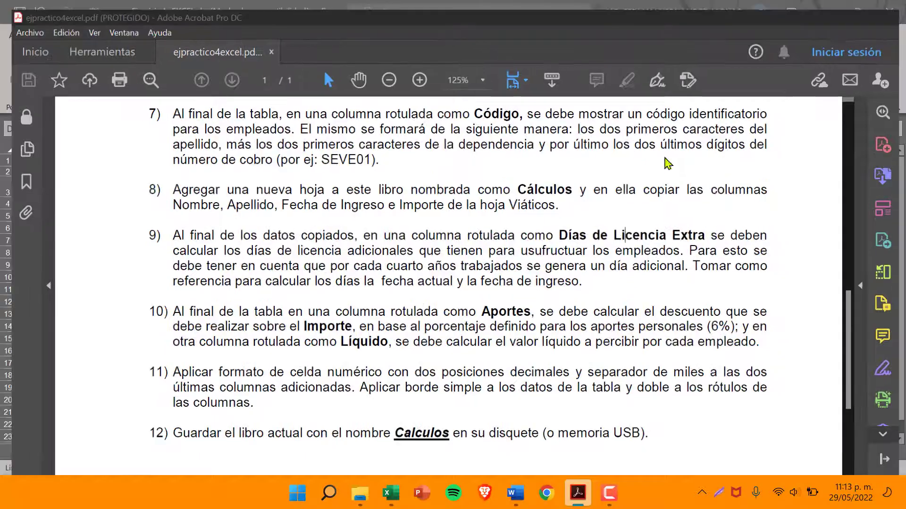
Enter the heading Dias de Licencia Extra in E3 of Calculos, formatted like the neighbouring headings, and widen column E so it wraps onto two lines
{"action": "left_click", "coordinate": [251, 185]}
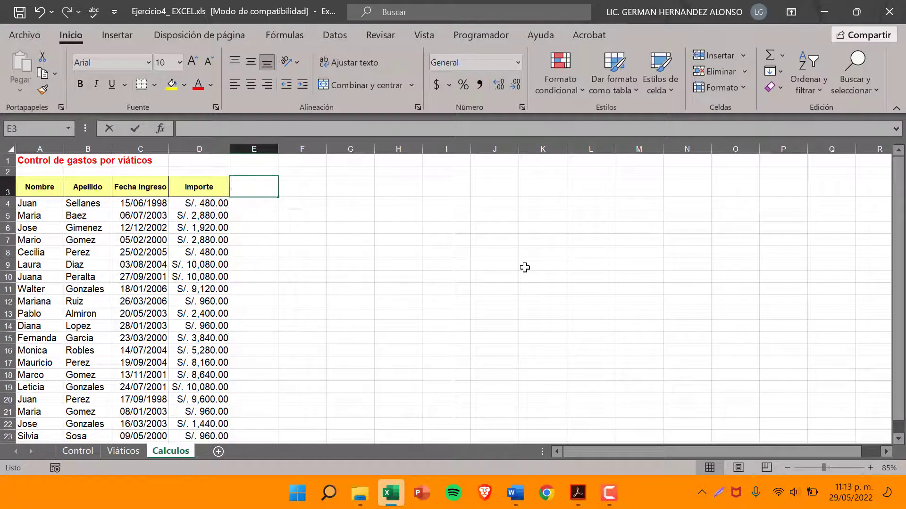
{"action": "type", "text": "Dias de Lic"}
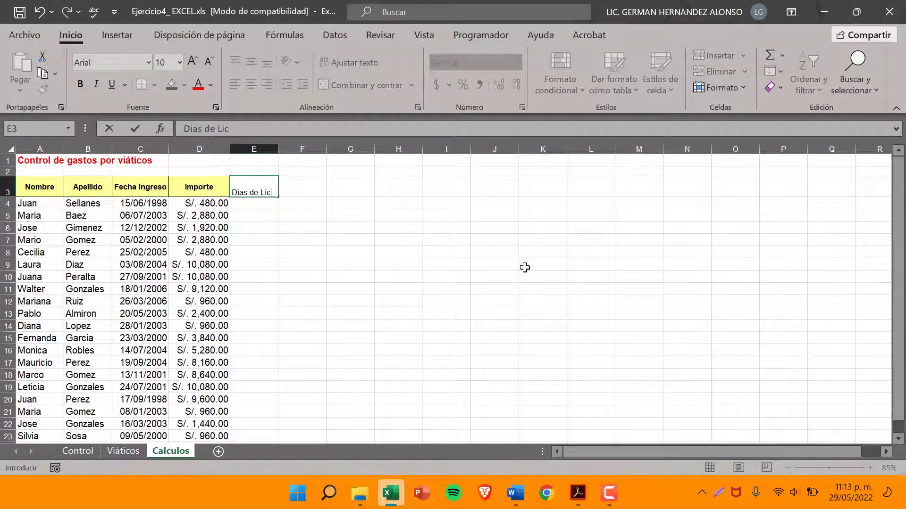
{"action": "type", "text": "encia Extra"}
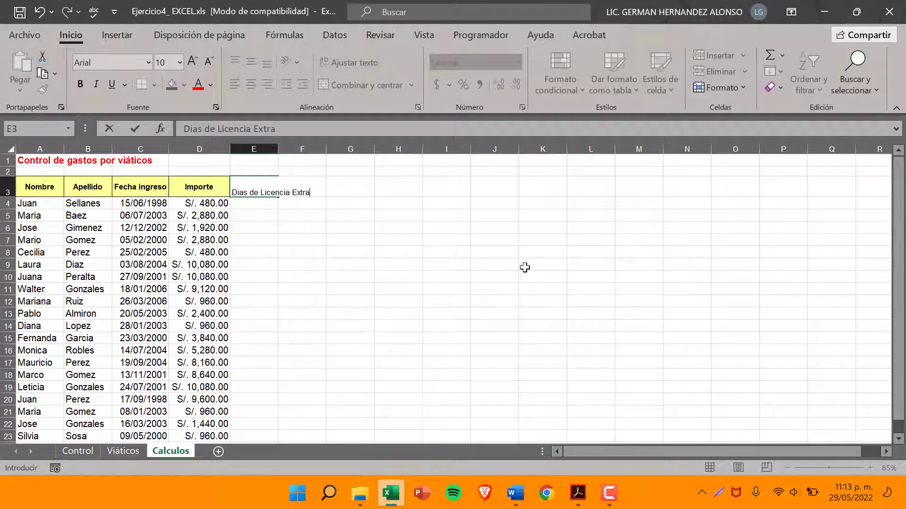
{"action": "left_click", "coordinate": [411, 256]}
{"action": "left_click_drag", "start_coordinate": [278, 148], "coordinate": [292, 149]}
{"action": "left_click", "coordinate": [265, 215]}
{"action": "left_click", "coordinate": [254, 185]}
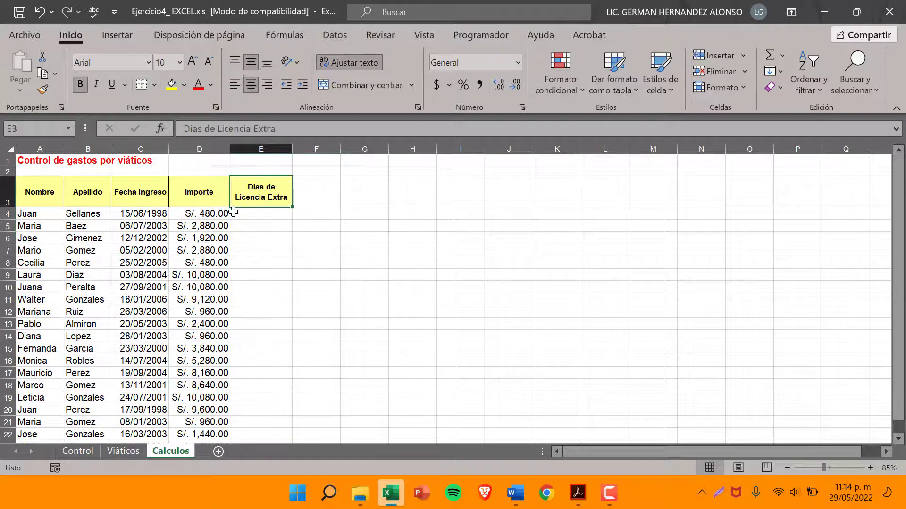
{"action": "left_click", "coordinate": [208, 194]}
{"action": "left_click", "coordinate": [273, 194]}
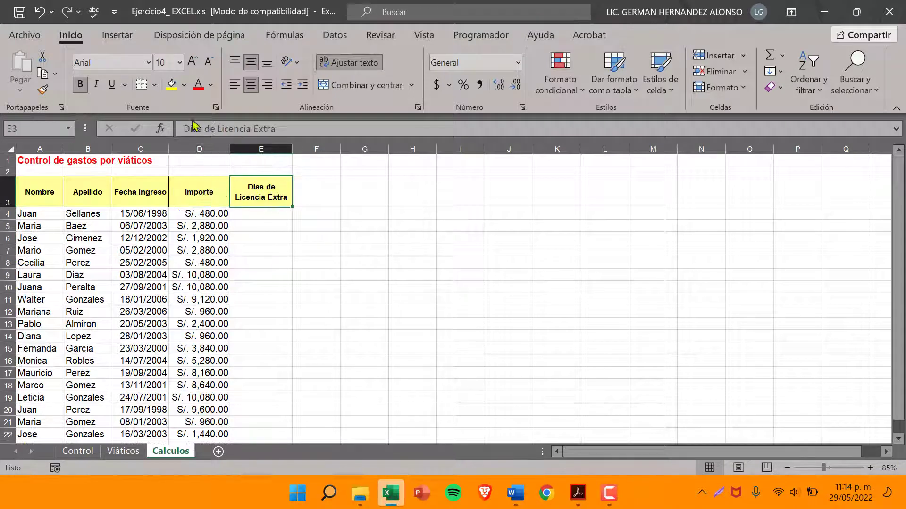
Apply borders to the Dias de Licencia Extra heading in E3
{"action": "left_click", "coordinate": [154, 84]}
{"action": "left_click", "coordinate": [175, 232]}
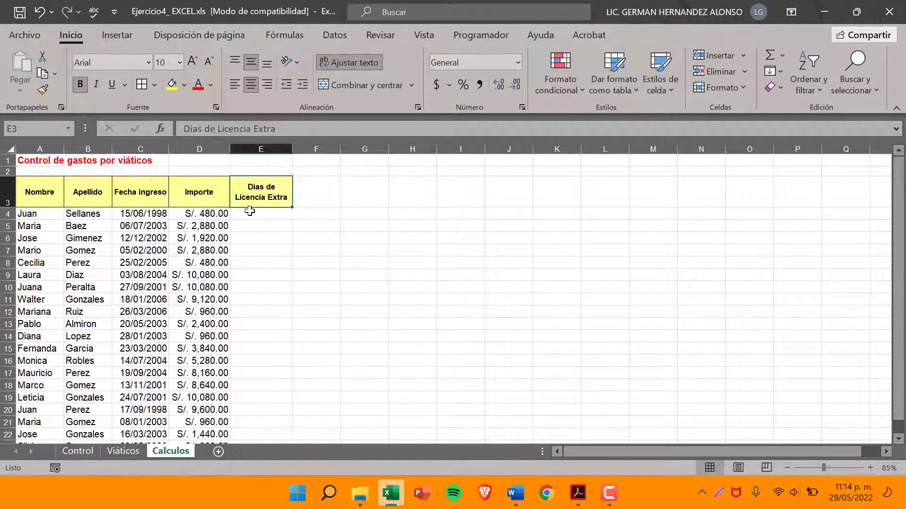
{"action": "left_click", "coordinate": [253, 211]}
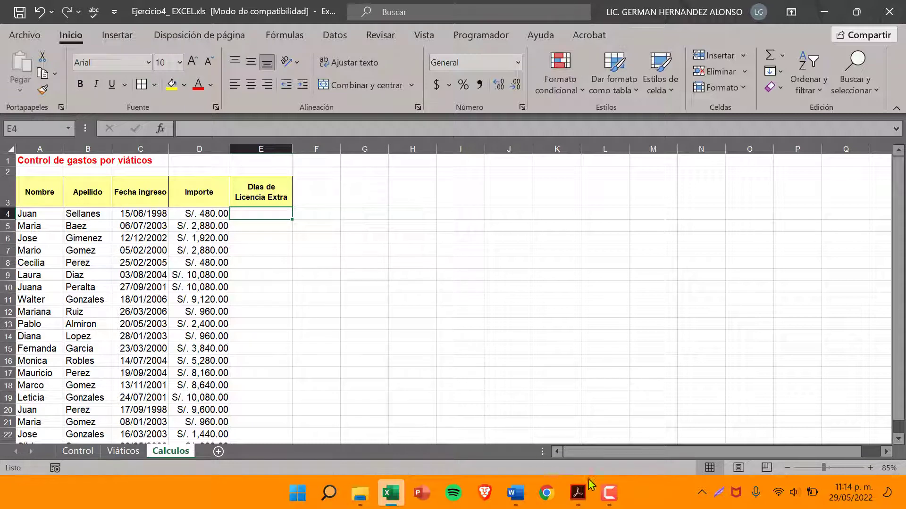
Reread item 9 of the exercise PDF on calculating the extra leave days, and return to the workbook
{"action": "left_click", "coordinate": [578, 493]}
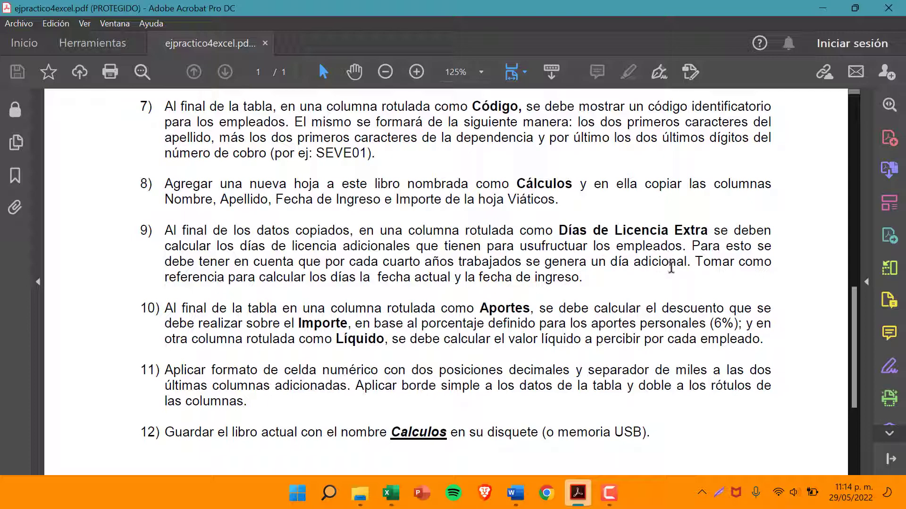
{"action": "left_click", "coordinate": [823, 11]}
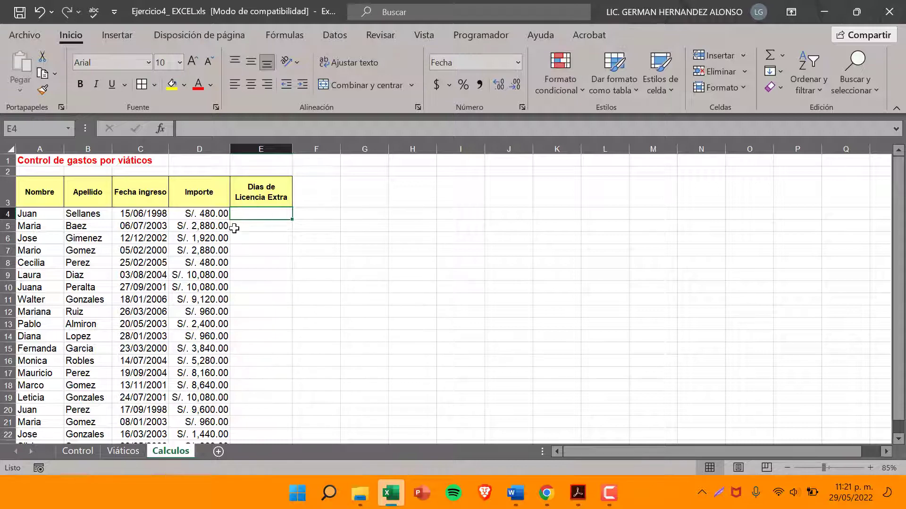
{"action": "left_click", "coordinate": [151, 215]}
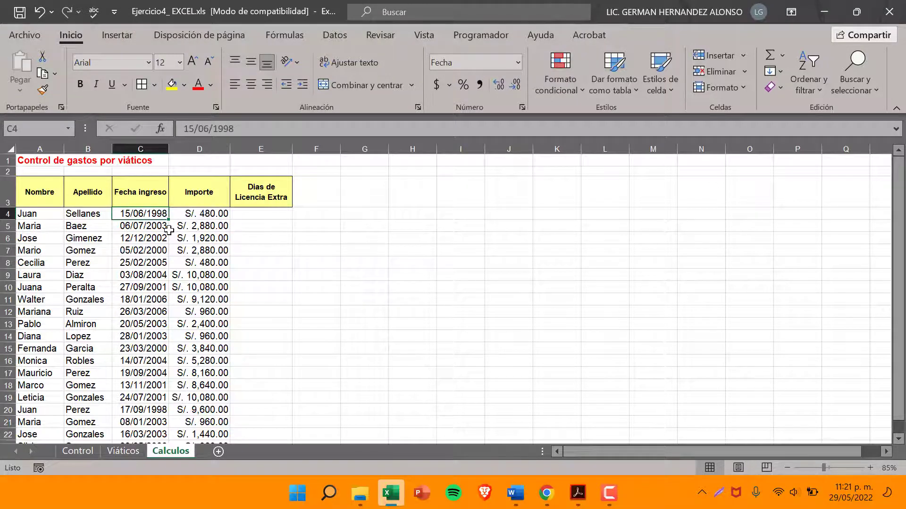
Insert a new column before the Dias de Licencia Extra column
{"action": "left_click", "coordinate": [259, 144]}
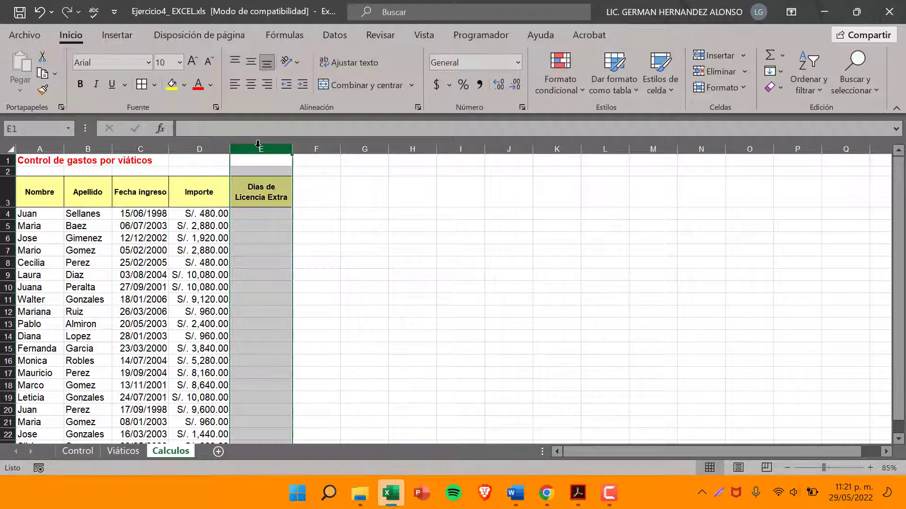
{"action": "right_click", "coordinate": [259, 144]}
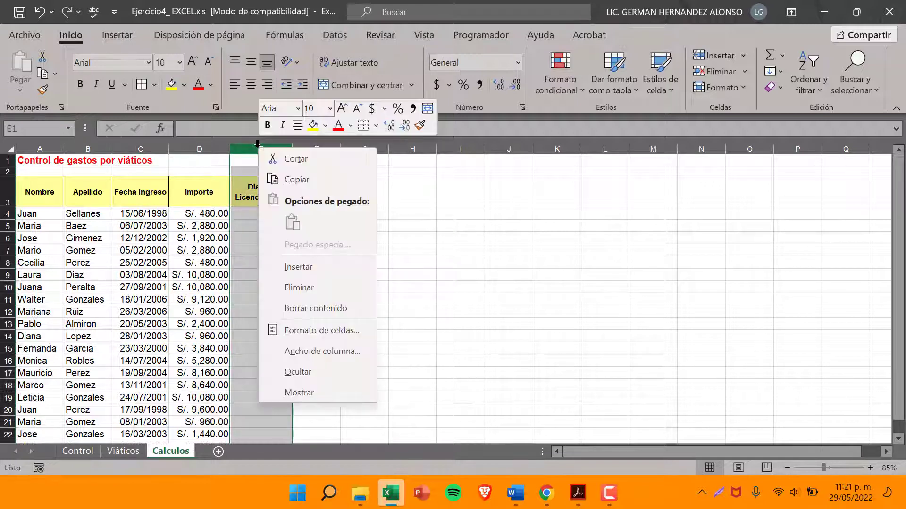
{"action": "left_click", "coordinate": [298, 266]}
Enter the heading Años trabajados in E3
{"action": "left_click", "coordinate": [252, 192]}
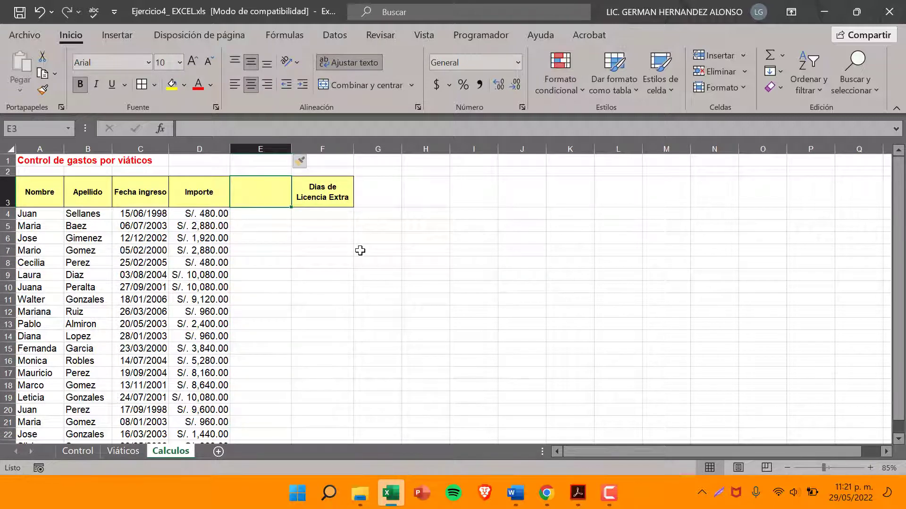
{"action": "type", "text": "Años "}
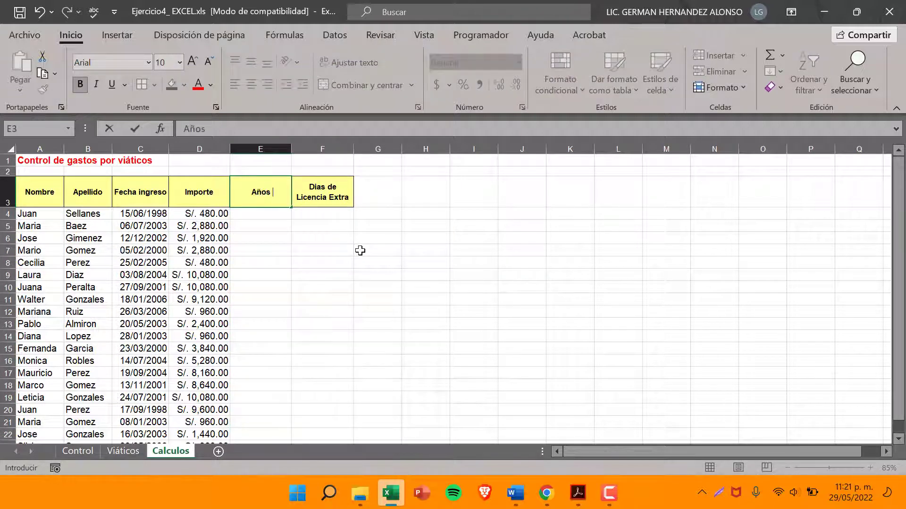
{"action": "type", "text": "trabajados"}
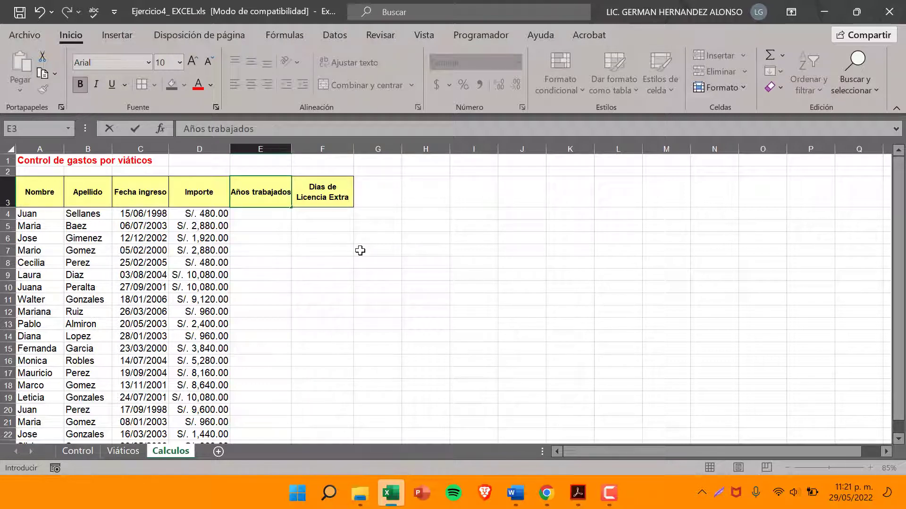
{"action": "key", "text": "Return"}
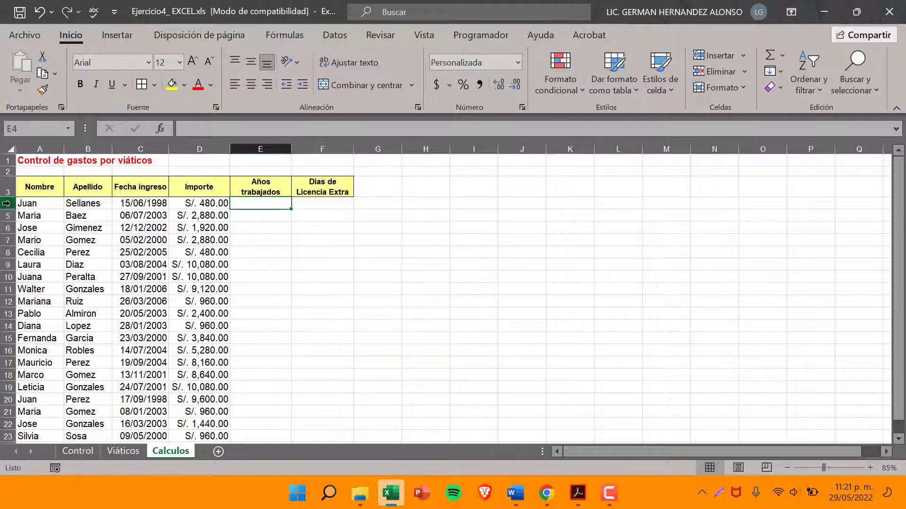
{"action": "left_click", "coordinate": [8, 203]}
{"action": "left_click", "coordinate": [261, 204]}
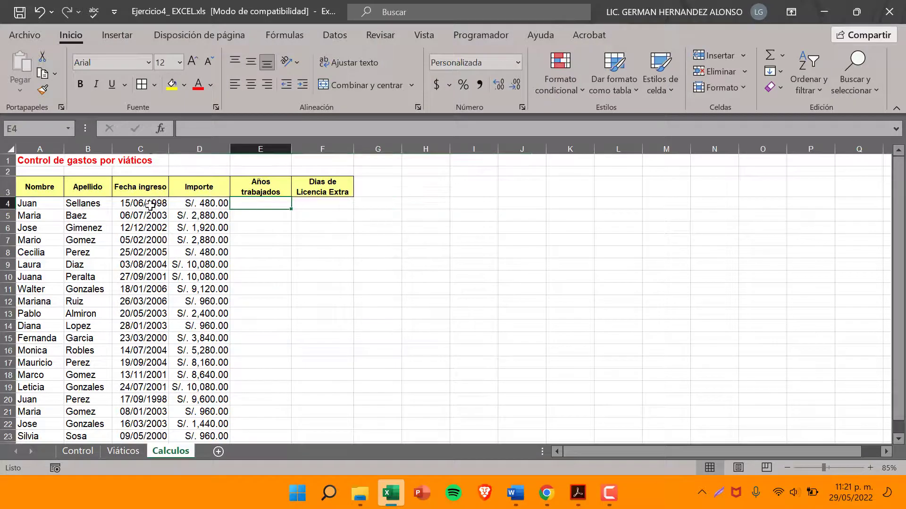
{"action": "left_click", "coordinate": [150, 204]}
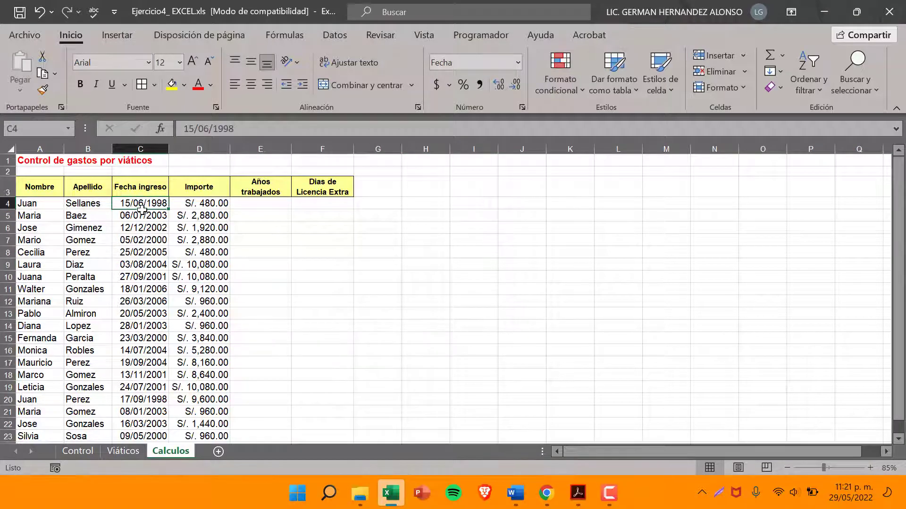
Enter the formula =AÑO(HOY())-AÑO(C4) in E4 to calculate the first employee's years worked
{"action": "left_click", "coordinate": [259, 203]}
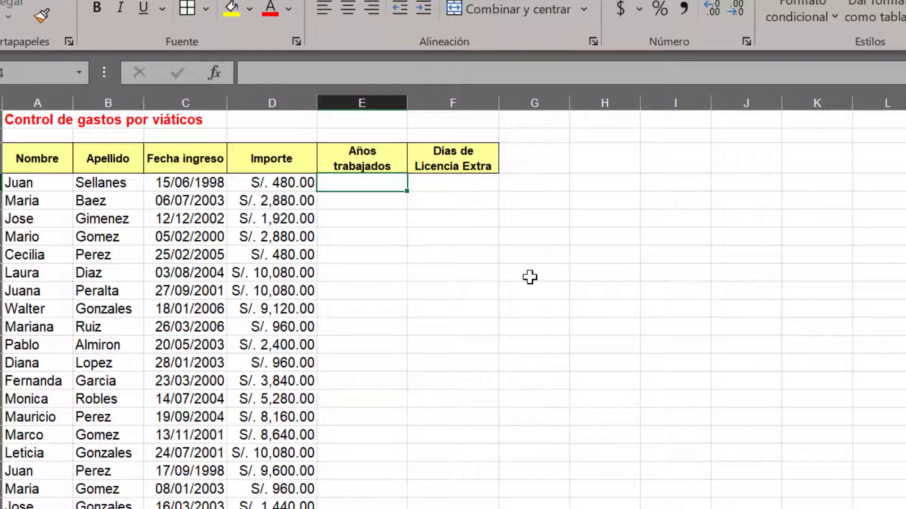
{"action": "type", "text": "="}
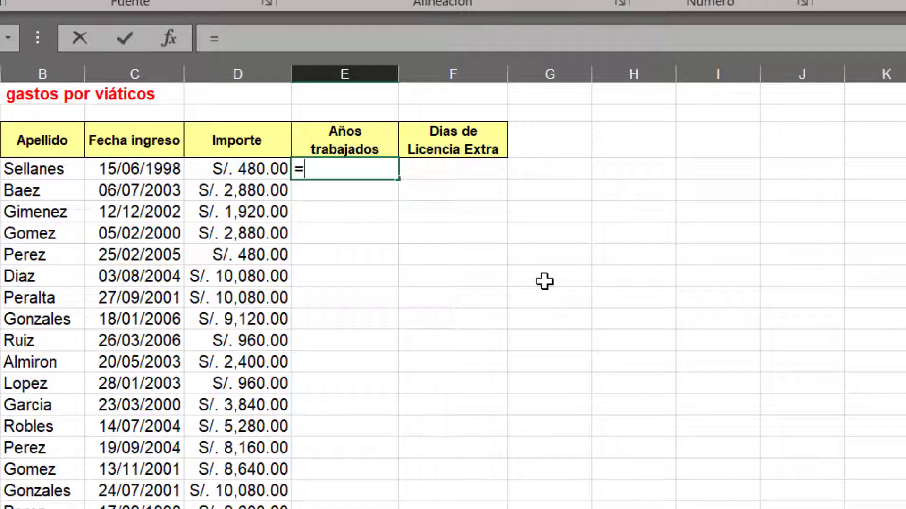
{"action": "type", "text": "AÑO"}
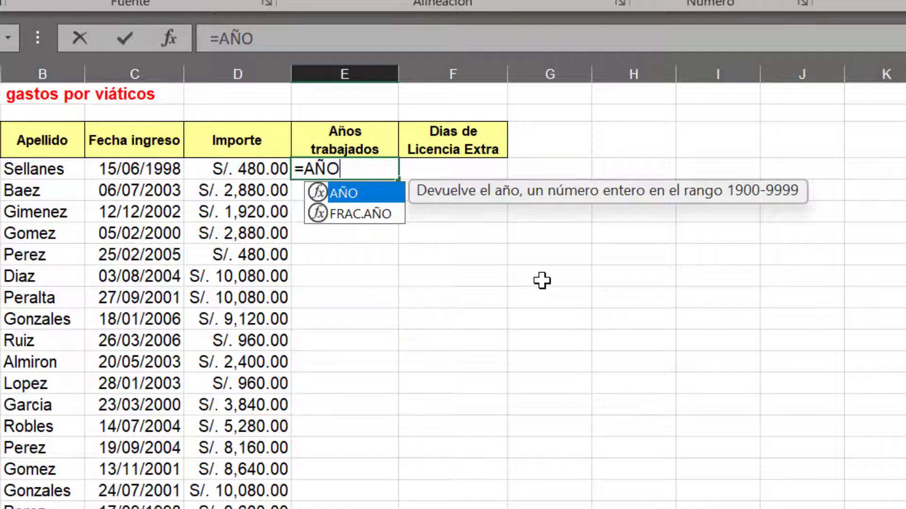
{"action": "type", "text": "("}
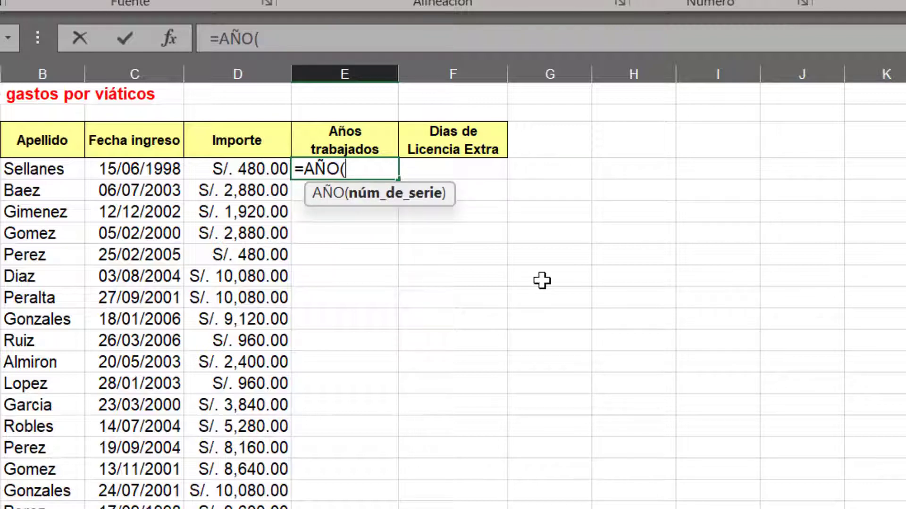
{"action": "type", "text": "HOY"}
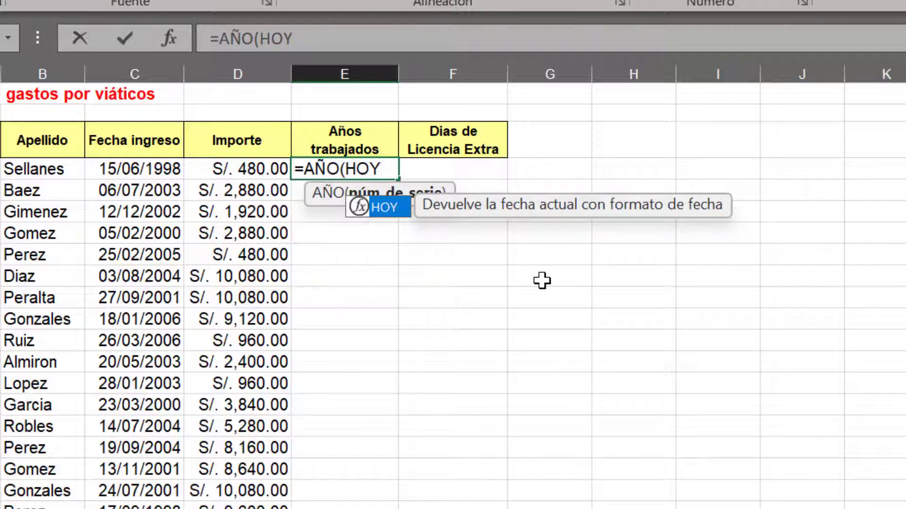
{"action": "type", "text": "()"}
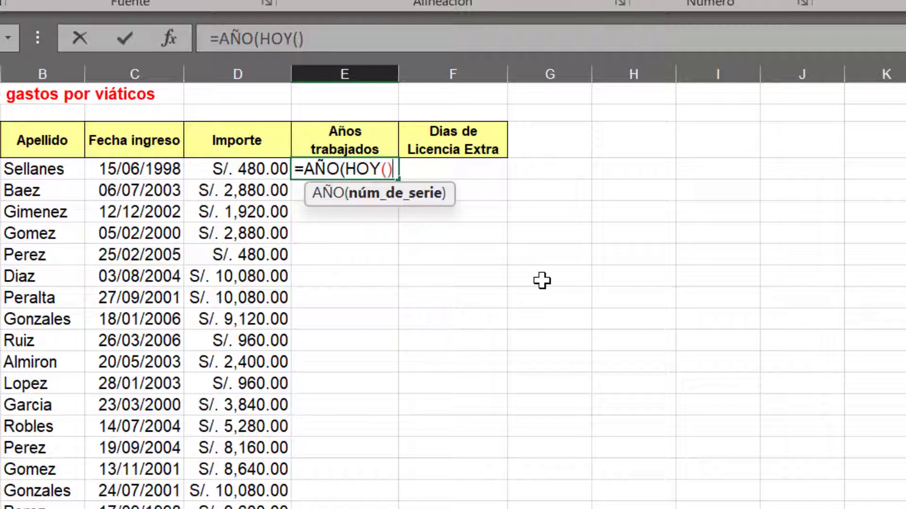
{"action": "type", "text": ")"}
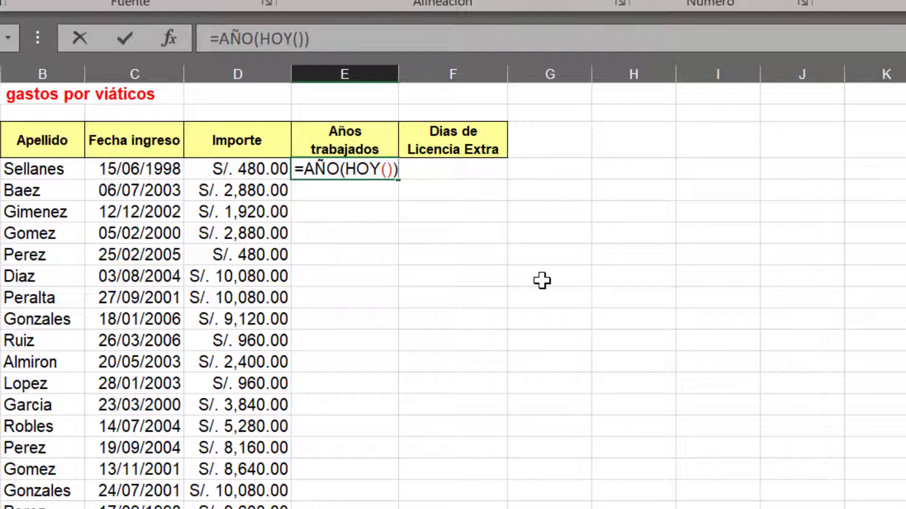
{"action": "type", "text": "-AÑO"}
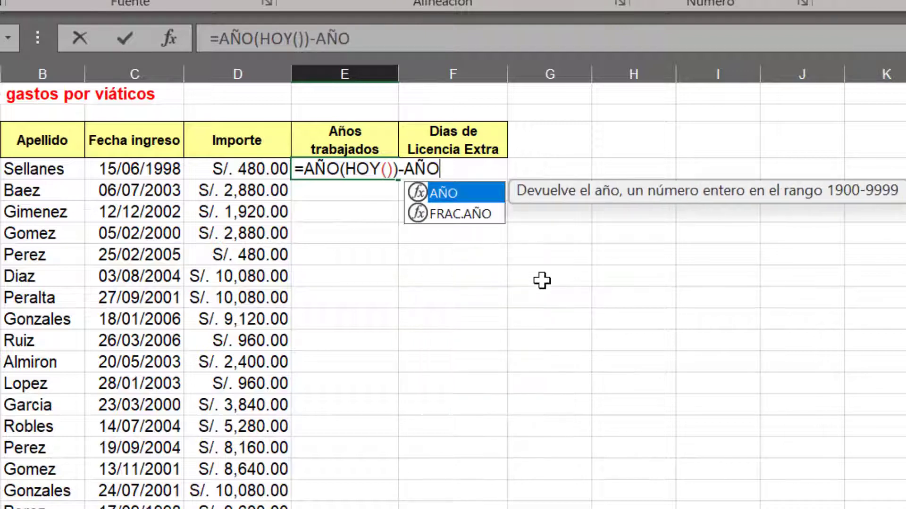
{"action": "type", "text": "("}
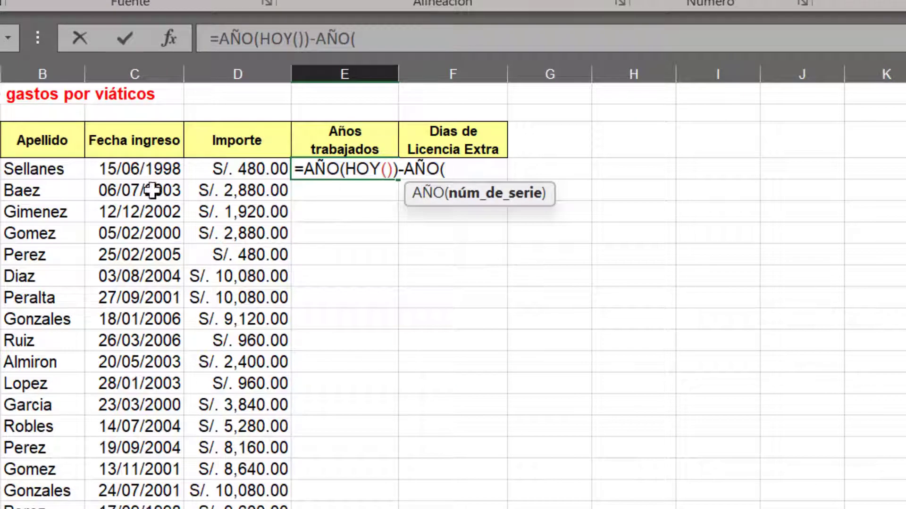
{"action": "left_click", "coordinate": [134, 168]}
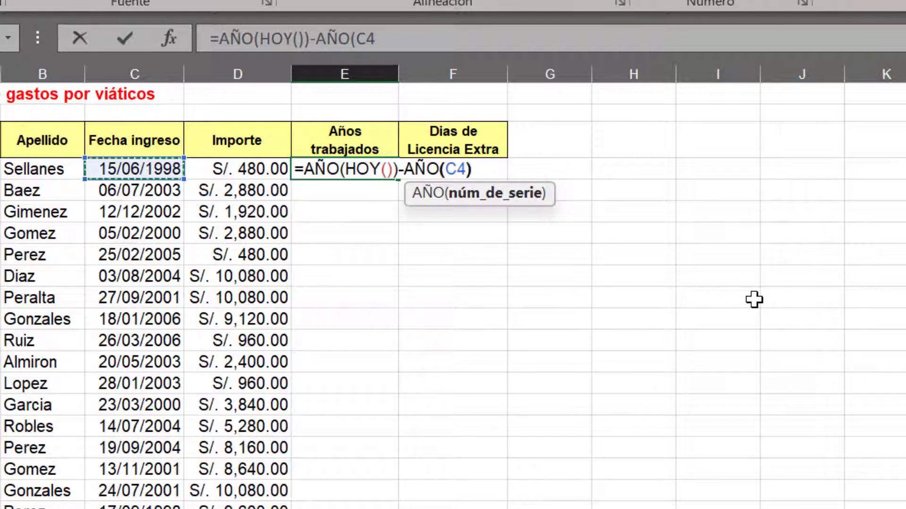
{"action": "type", "text": ")"}
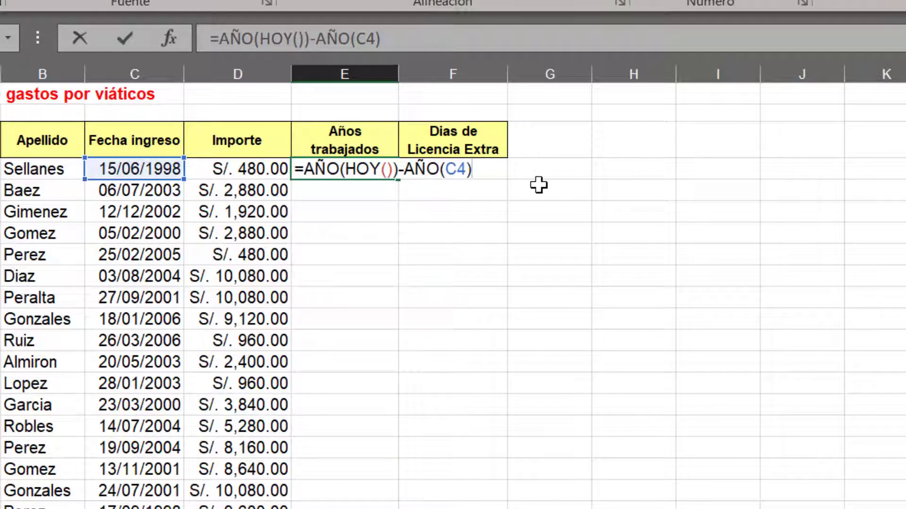
{"action": "key", "text": "Return"}
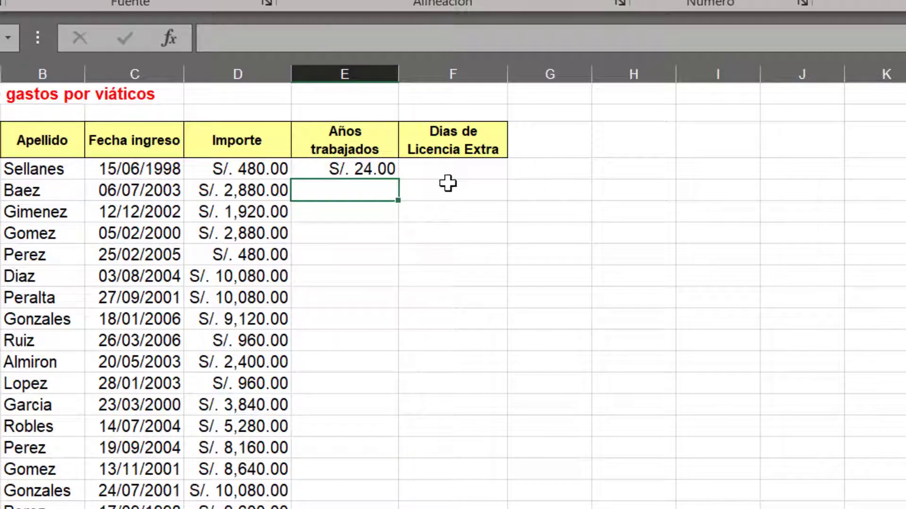
Format the years worked value in E4 as Número with no decimal places
{"action": "left_click", "coordinate": [355, 167]}
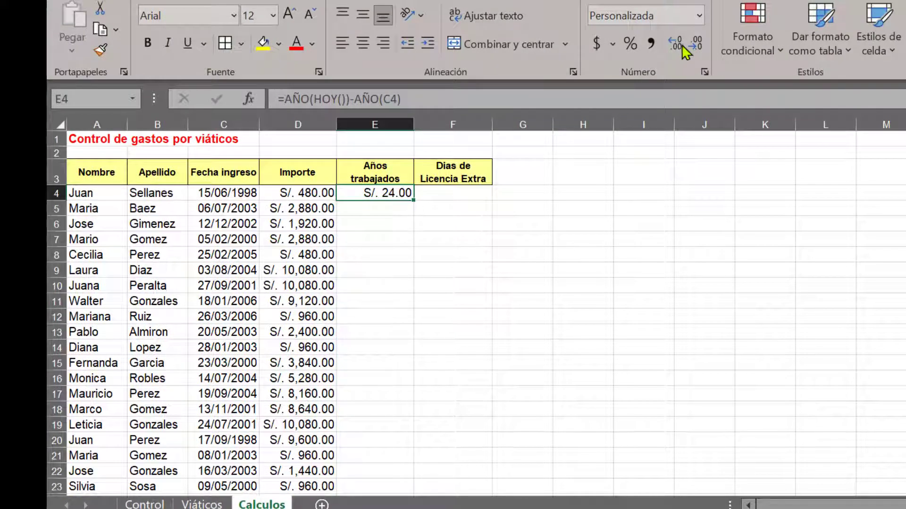
{"action": "left_click", "coordinate": [700, 17]}
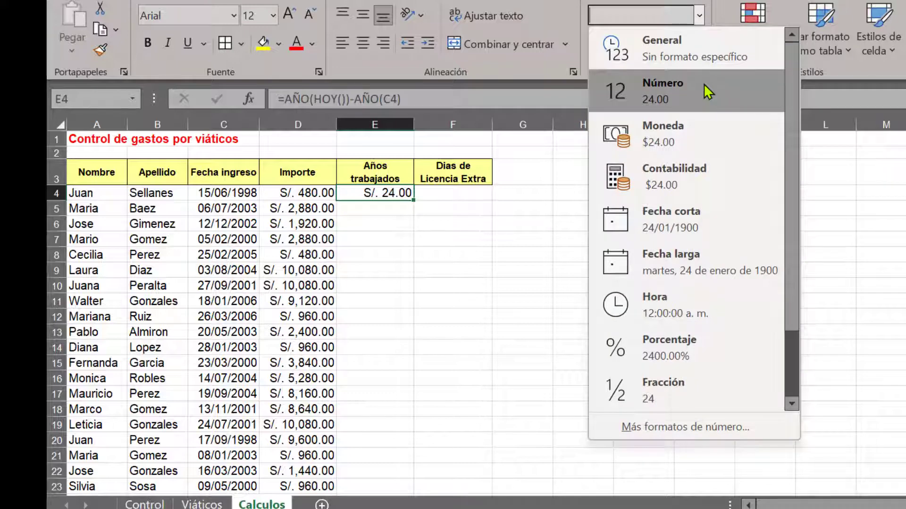
{"action": "left_click", "coordinate": [703, 84]}
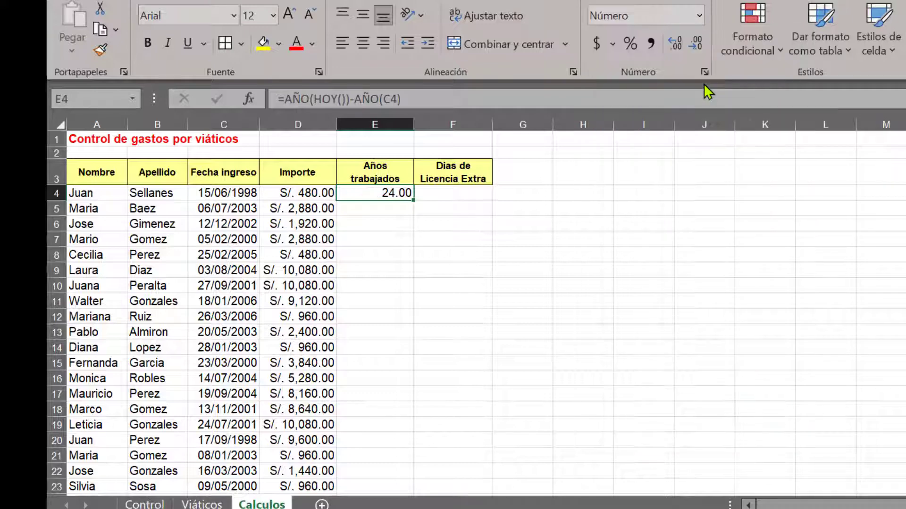
{"action": "left_click", "coordinate": [703, 49]}
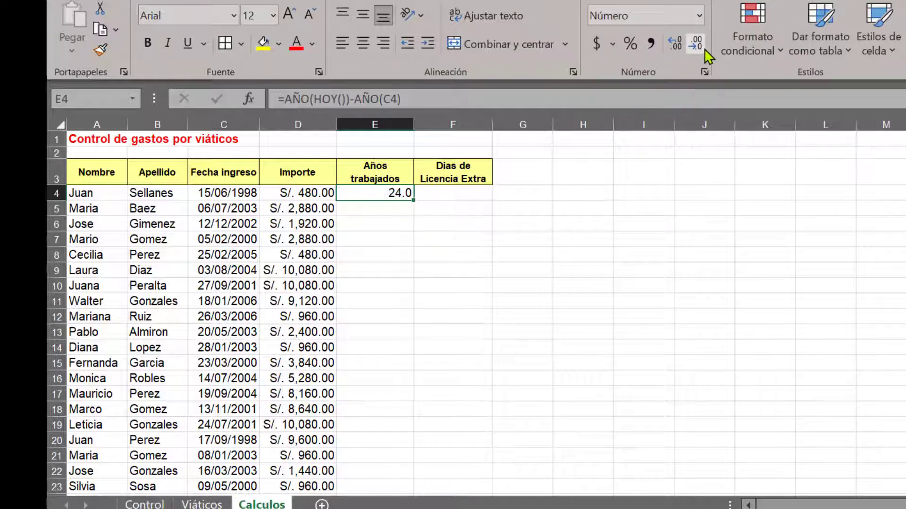
{"action": "left_click", "coordinate": [703, 49]}
{"action": "left_click", "coordinate": [397, 207]}
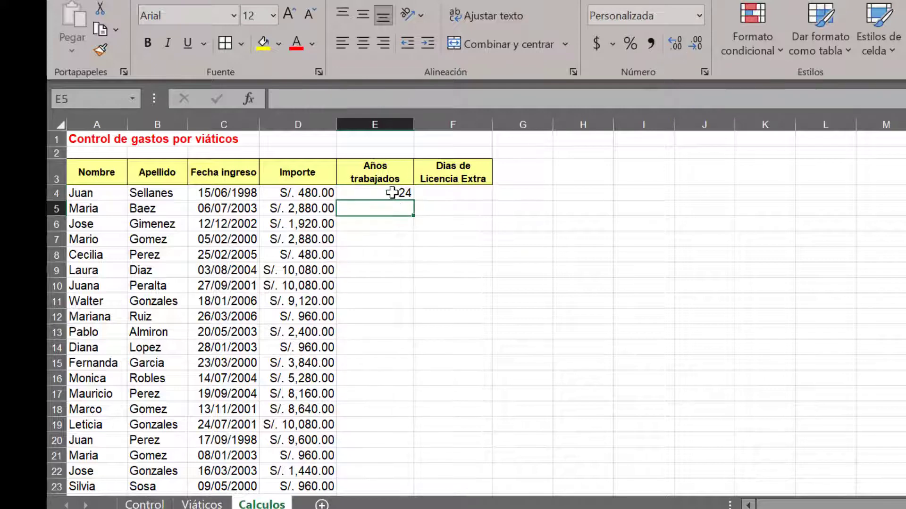
{"action": "left_click", "coordinate": [391, 194]}
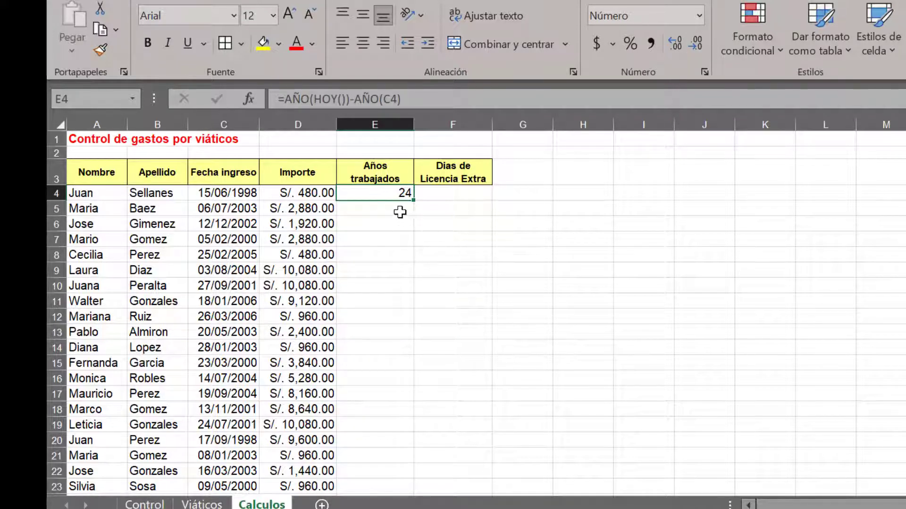
{"action": "left_click", "coordinate": [56, 193]}
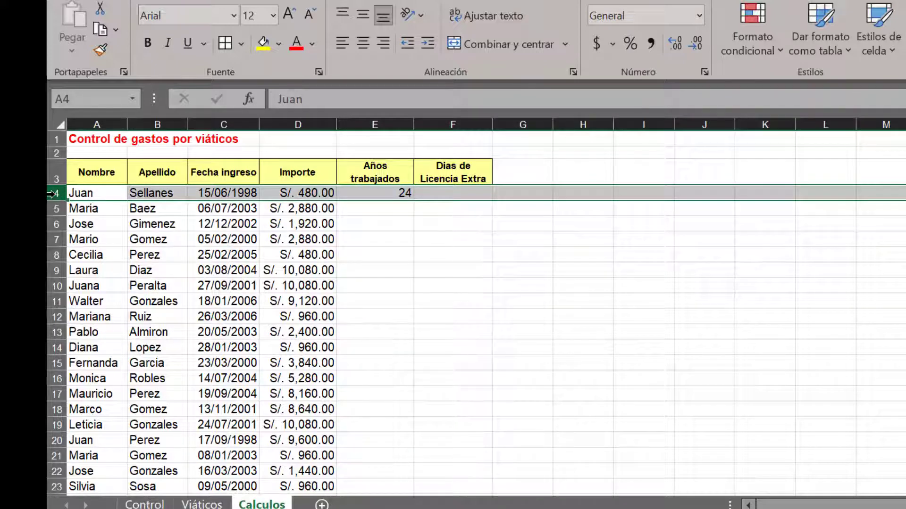
{"action": "left_click", "coordinate": [149, 193]}
{"action": "left_click", "coordinate": [246, 194]}
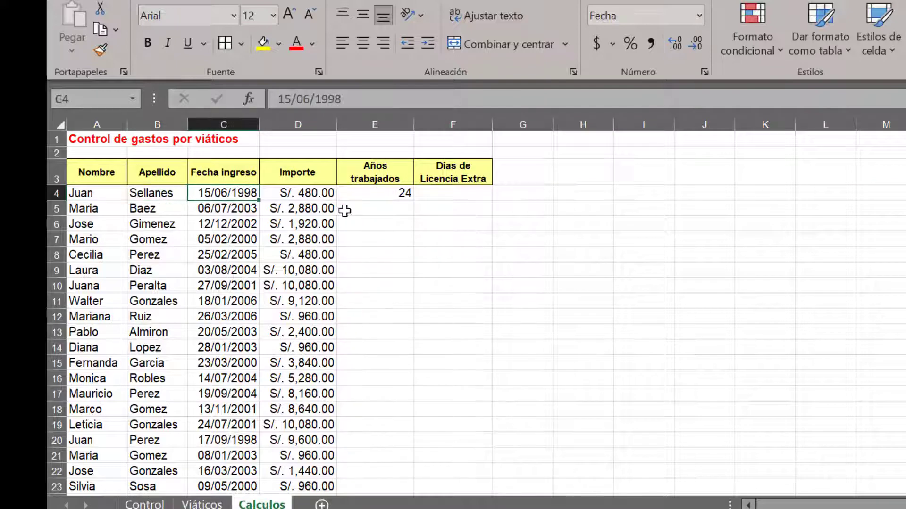
Center the value in E4 and copy its formula down the Años trabajados column to E23
{"action": "left_click", "coordinate": [391, 193]}
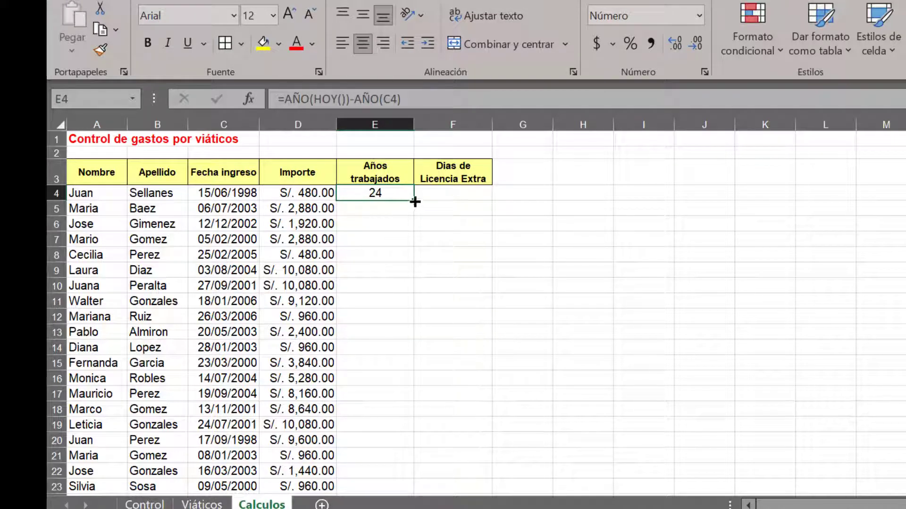
{"action": "left_click_drag", "start_coordinate": [413, 200], "coordinate": [402, 434]}
{"action": "scroll", "coordinate": [401, 395], "scroll_direction": "up", "scroll_amount": 1}
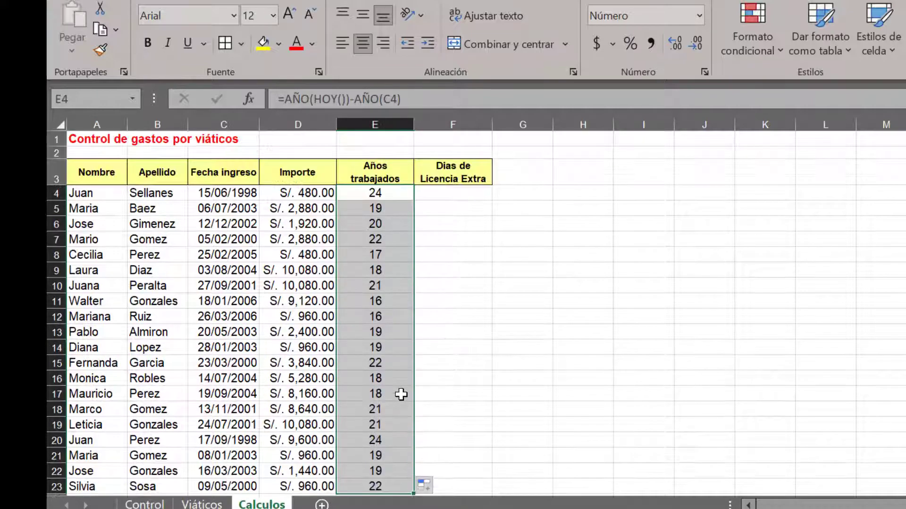
{"action": "left_click", "coordinate": [391, 227]}
{"action": "left_click", "coordinate": [385, 211]}
{"action": "left_click", "coordinate": [390, 227]}
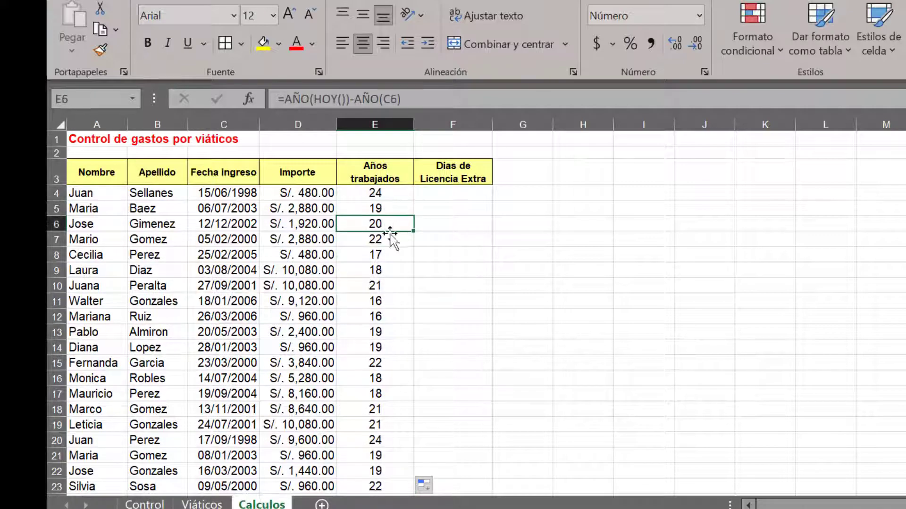
Review the Años trabajados formulas and reread item 9 of the exercise PDF in Acrobat
{"action": "left_click", "coordinate": [384, 208]}
{"action": "left_click", "coordinate": [376, 195]}
{"action": "left_click", "coordinate": [378, 209]}
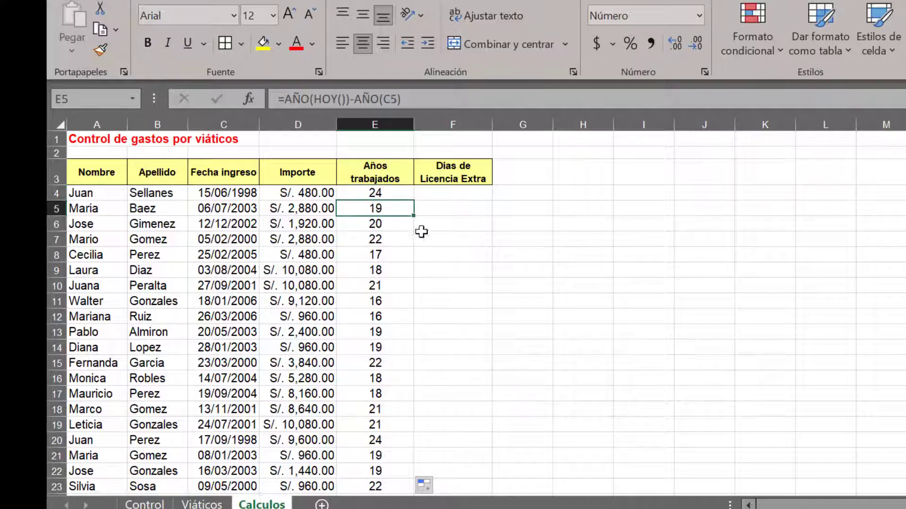
{"action": "left_click", "coordinate": [775, 508]}
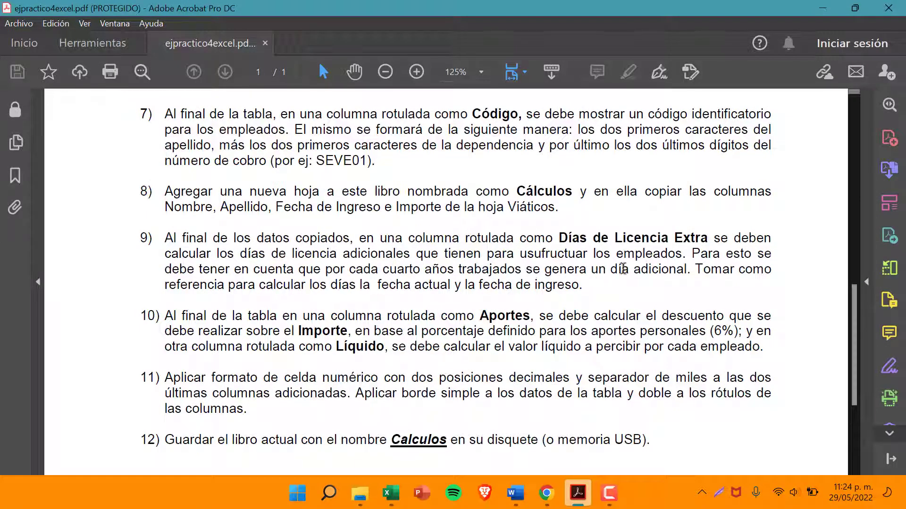
{"action": "left_click", "coordinate": [822, 8]}
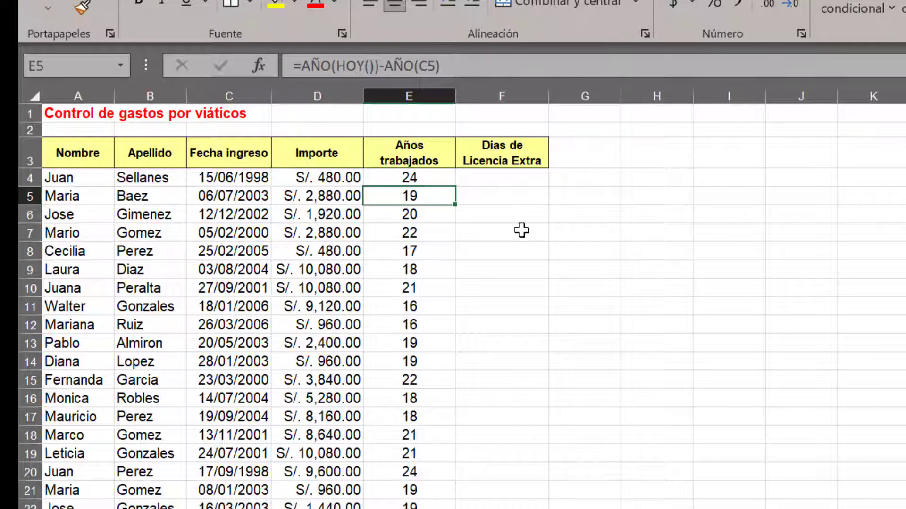
Enter the formula =E4/4 in F4 to calculate the first employee's Dias de Licencia Extra
{"action": "left_click", "coordinate": [485, 183]}
{"action": "left_click", "coordinate": [429, 177]}
{"action": "left_click", "coordinate": [481, 177]}
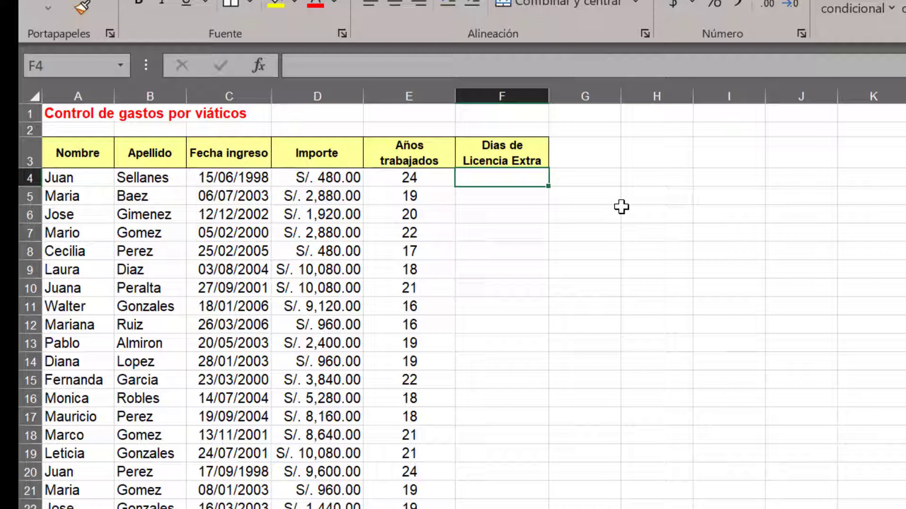
{"action": "left_click", "coordinate": [425, 177]}
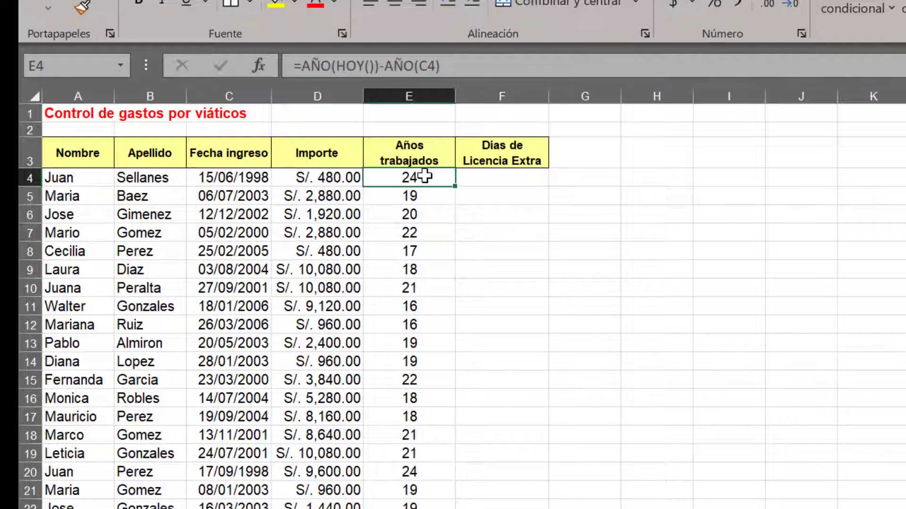
{"action": "left_click", "coordinate": [470, 176]}
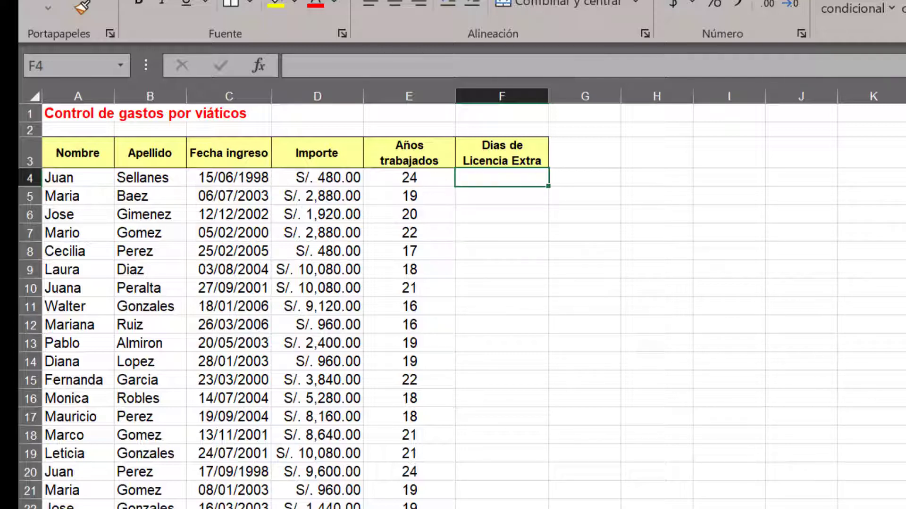
{"action": "type", "text": "="}
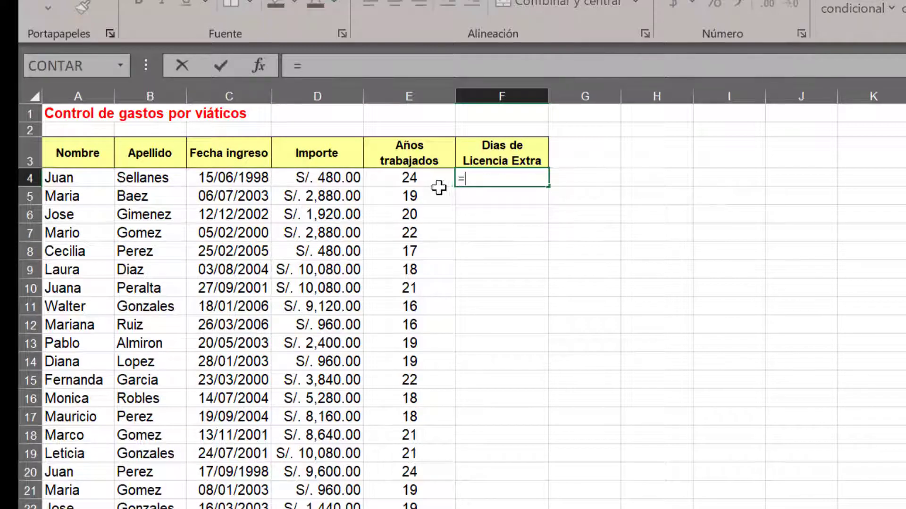
{"action": "left_click", "coordinate": [419, 182]}
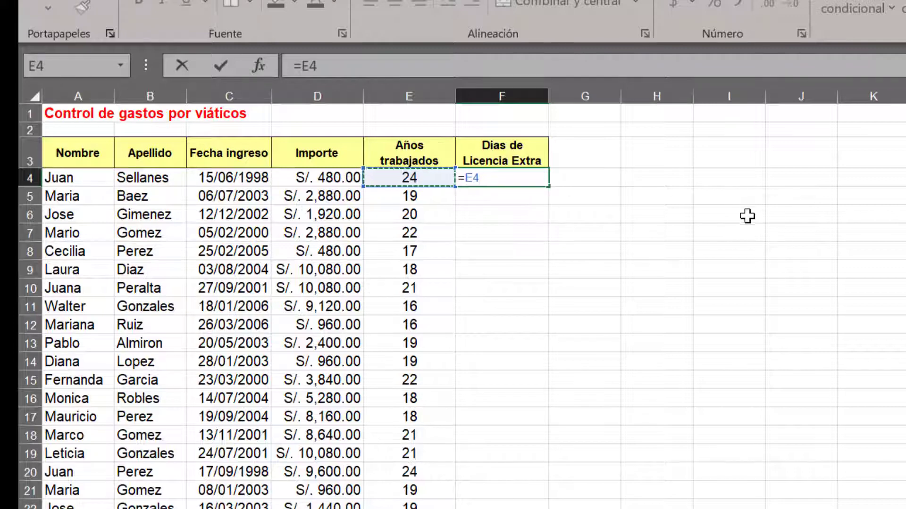
{"action": "type", "text": "/4"}
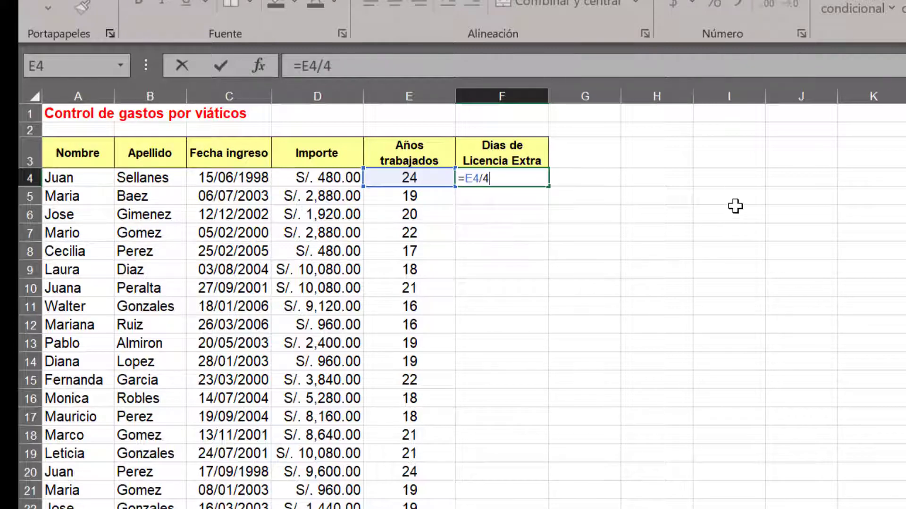
{"action": "key", "text": "Return"}
Format the extra leave value in F4 as Número with no decimal places
{"action": "left_click", "coordinate": [545, 178]}
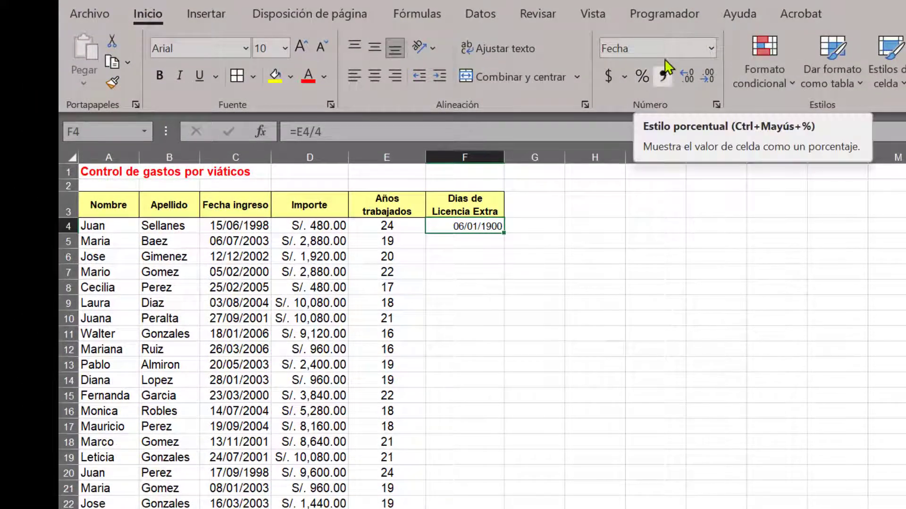
{"action": "left_click", "coordinate": [711, 49]}
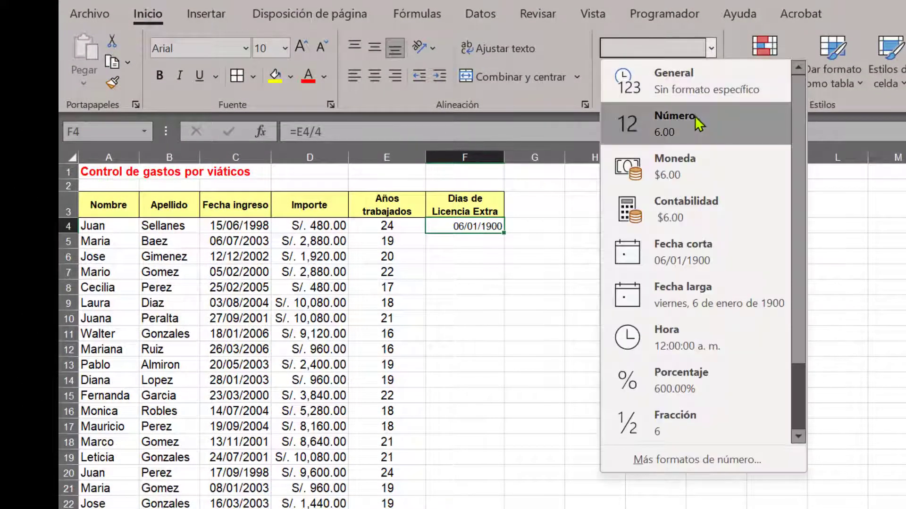
{"action": "left_click", "coordinate": [694, 117]}
{"action": "left_click", "coordinate": [696, 84]}
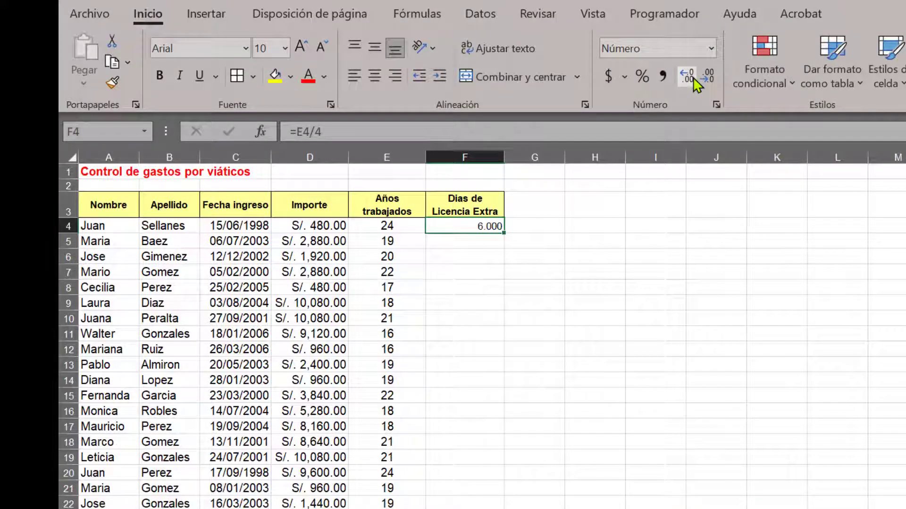
{"action": "left_click", "coordinate": [707, 84]}
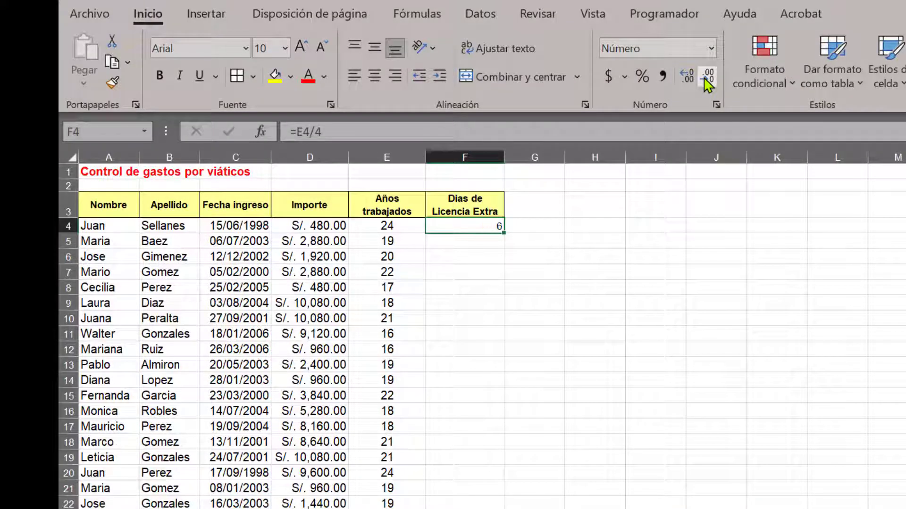
{"action": "left_click", "coordinate": [479, 245]}
{"action": "left_click", "coordinate": [480, 228]}
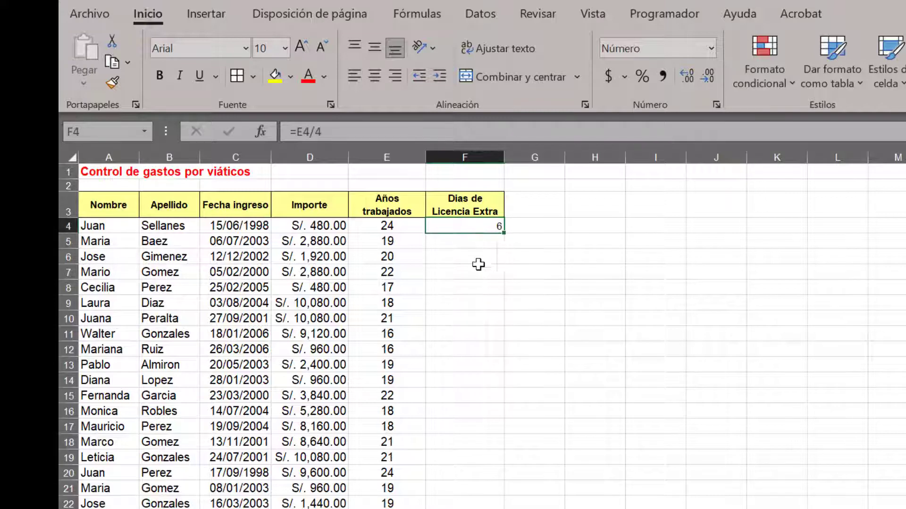
Center the contents of column F and set the font size of F4 to 12
{"action": "left_click", "coordinate": [465, 157]}
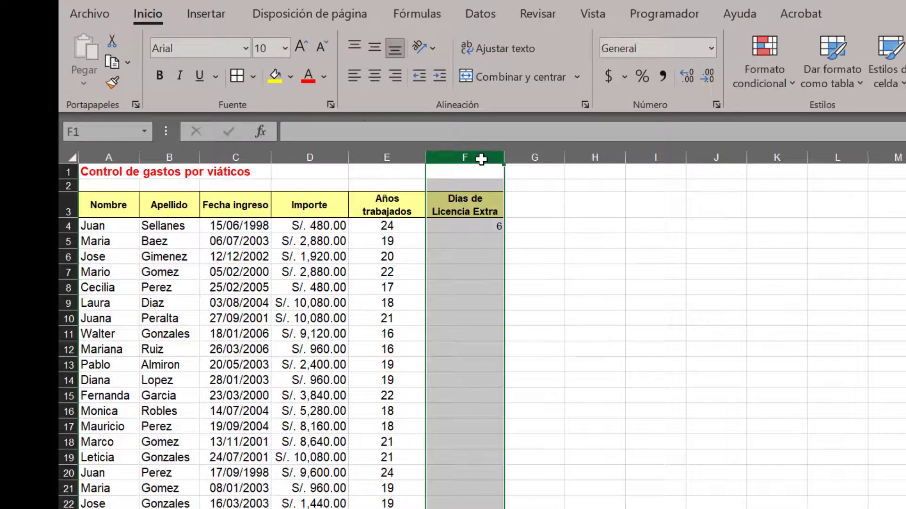
{"action": "left_click", "coordinate": [375, 80]}
{"action": "left_click", "coordinate": [475, 227]}
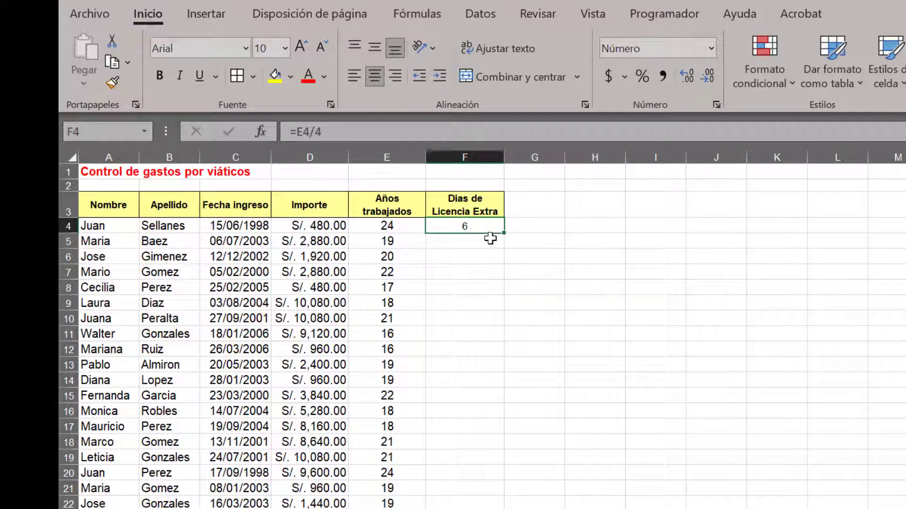
{"action": "left_click", "coordinate": [385, 225]}
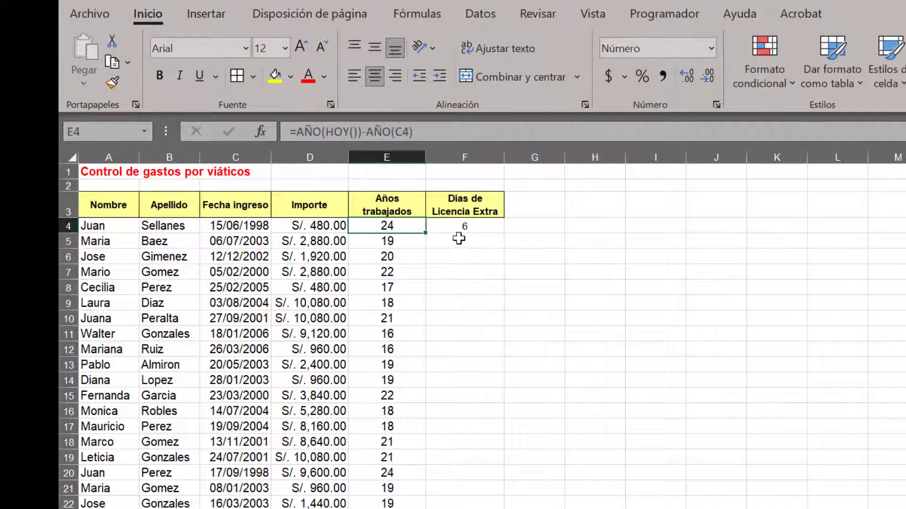
{"action": "left_click", "coordinate": [470, 227]}
{"action": "left_click", "coordinate": [285, 48]}
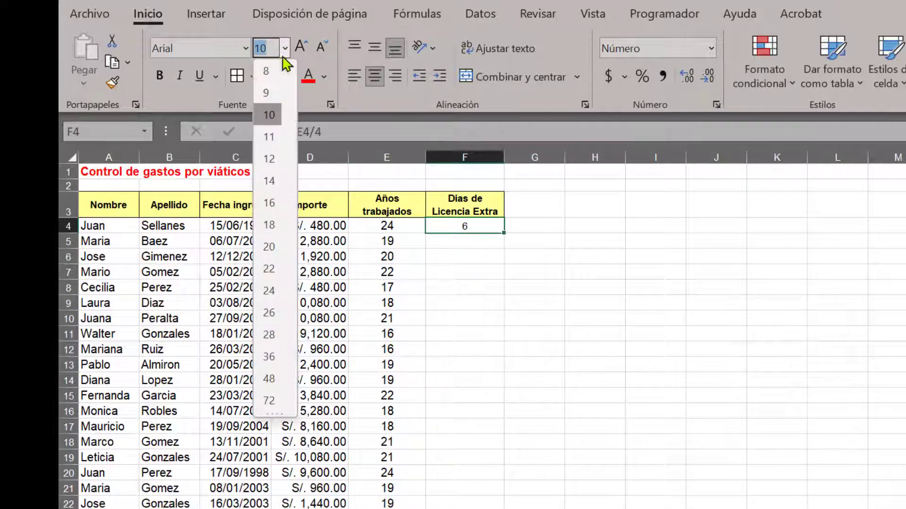
{"action": "left_click", "coordinate": [269, 158]}
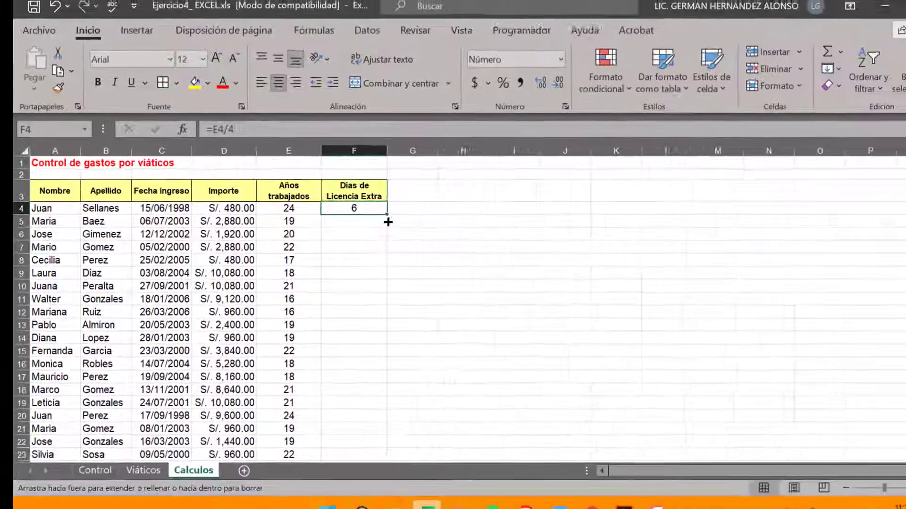
Copy the F4 formula down the Dias de Licencia Extra column to F23
{"action": "left_click_drag", "start_coordinate": [494, 235], "coordinate": [471, 507]}
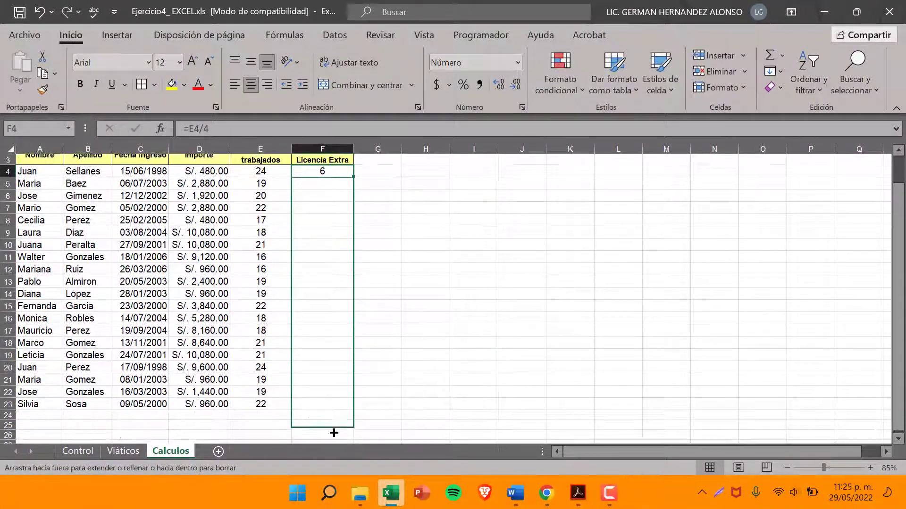
{"action": "left_click_drag", "start_coordinate": [333, 433], "coordinate": [332, 401]}
{"action": "scroll", "coordinate": [331, 401], "scroll_direction": "up", "scroll_amount": 1}
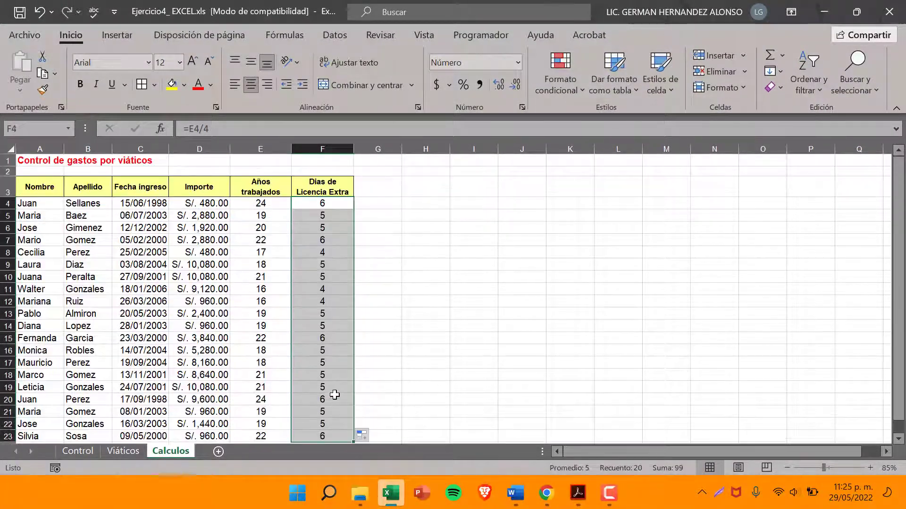
Review the Dias de Licencia Extra formulas and compare the results with each employee's Años trabajados
{"action": "left_click", "coordinate": [328, 229]}
{"action": "left_click", "coordinate": [327, 216]}
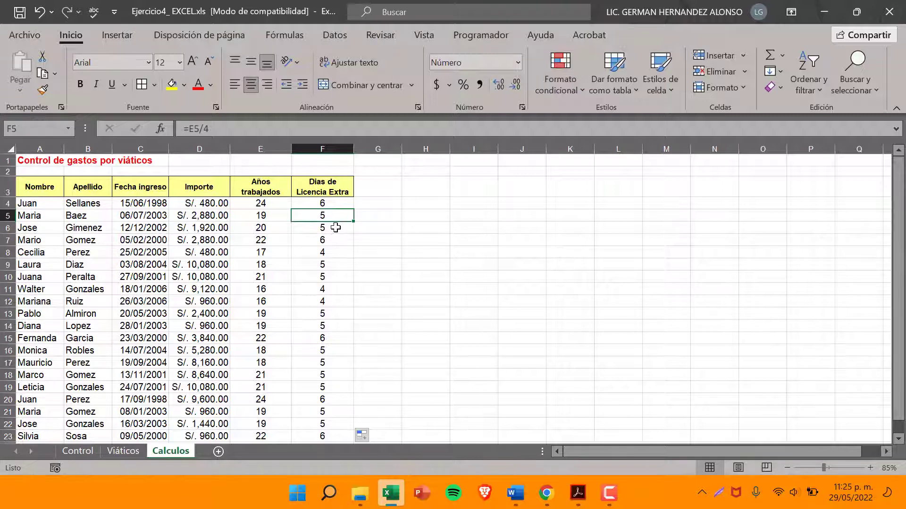
{"action": "left_click", "coordinate": [335, 228]}
{"action": "left_click", "coordinate": [336, 241]}
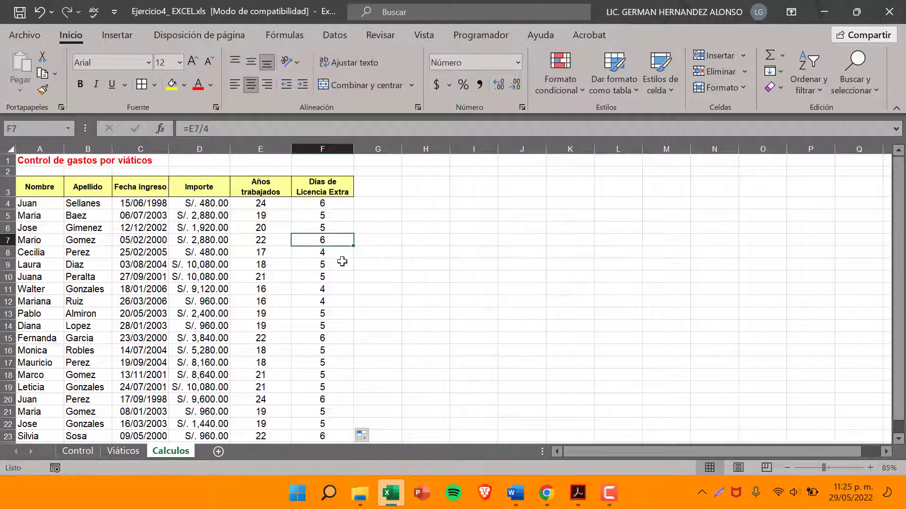
{"action": "left_click", "coordinate": [340, 256]}
{"action": "scroll", "coordinate": [341, 282], "scroll_direction": "down", "scroll_amount": 1}
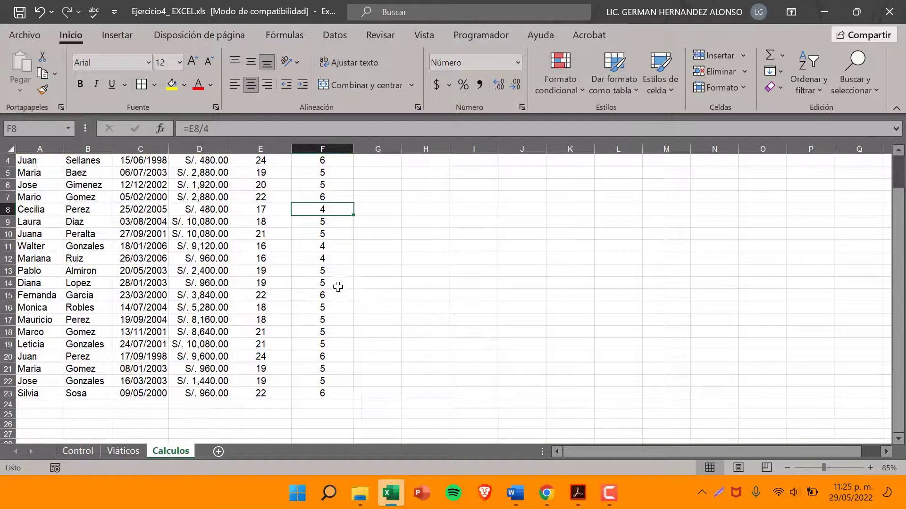
{"action": "scroll", "coordinate": [336, 289], "scroll_direction": "up", "scroll_amount": 1}
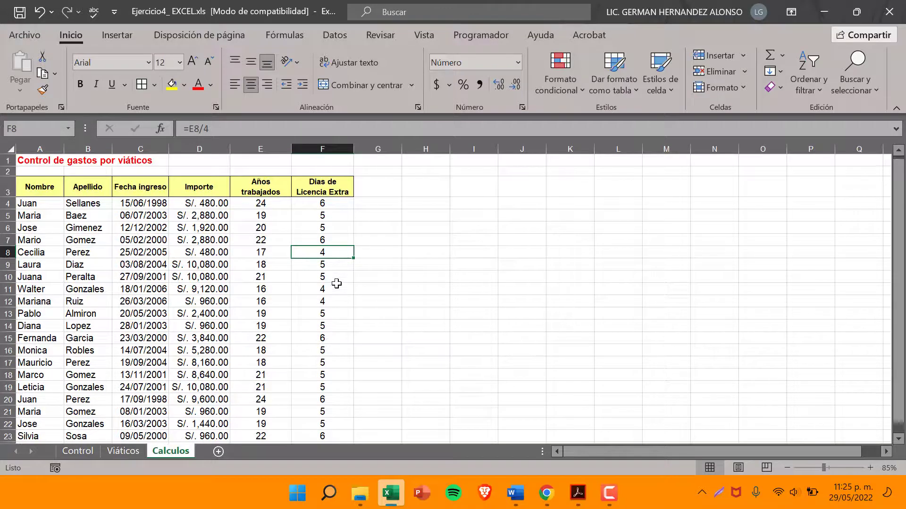
{"action": "left_click", "coordinate": [326, 206]}
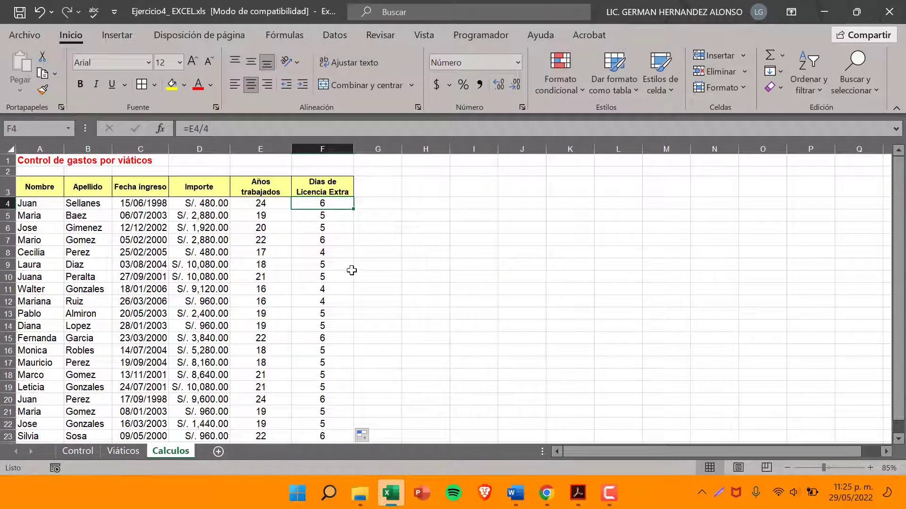
{"action": "scroll", "coordinate": [350, 272], "scroll_direction": "down", "scroll_amount": 1}
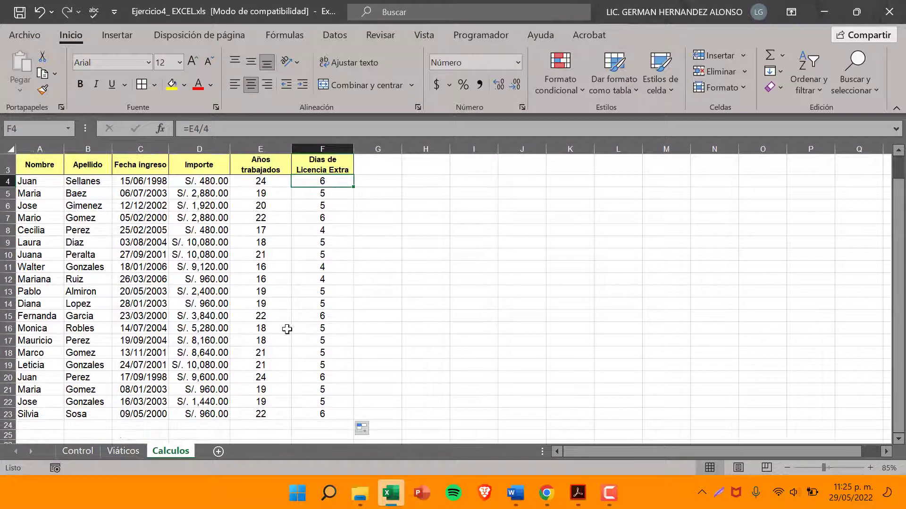
{"action": "scroll", "coordinate": [287, 329], "scroll_direction": "up", "scroll_amount": 1}
{"action": "left_click", "coordinate": [267, 205]}
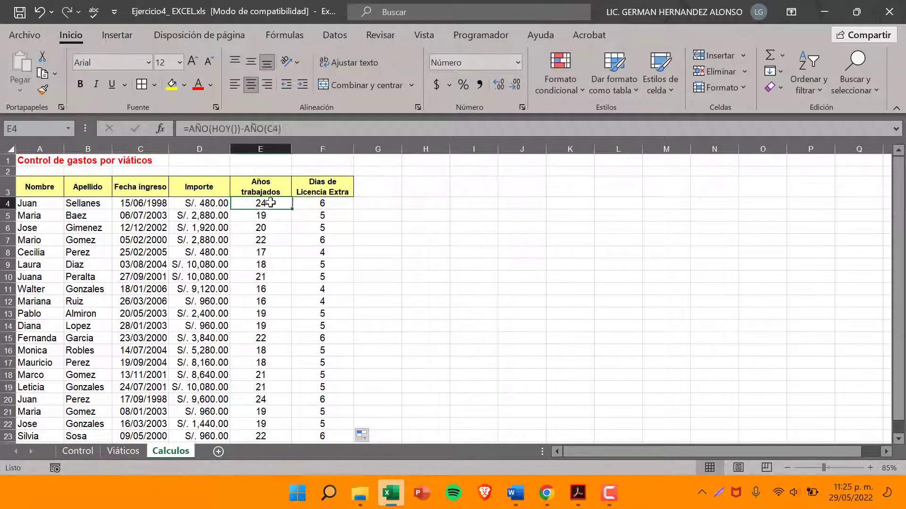
{"action": "left_click", "coordinate": [4, 204]}
{"action": "left_click", "coordinate": [316, 201]}
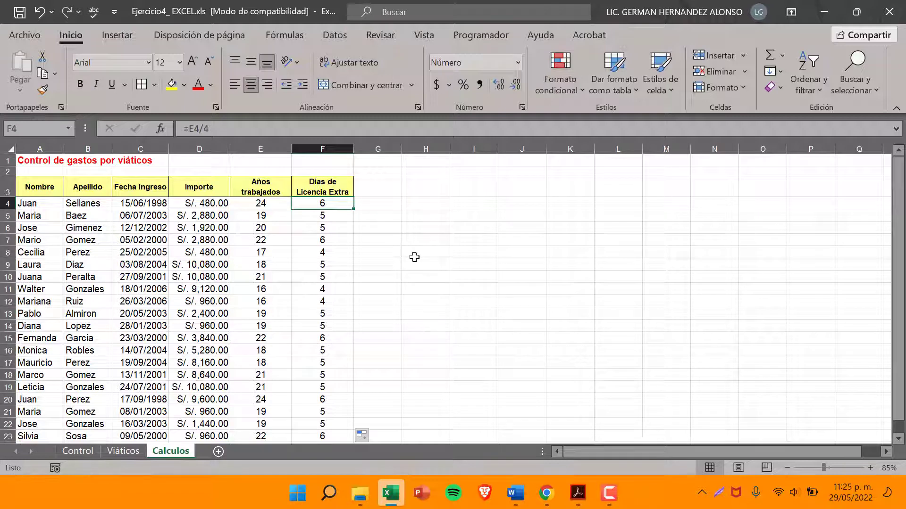
{"action": "left_click", "coordinate": [326, 239]}
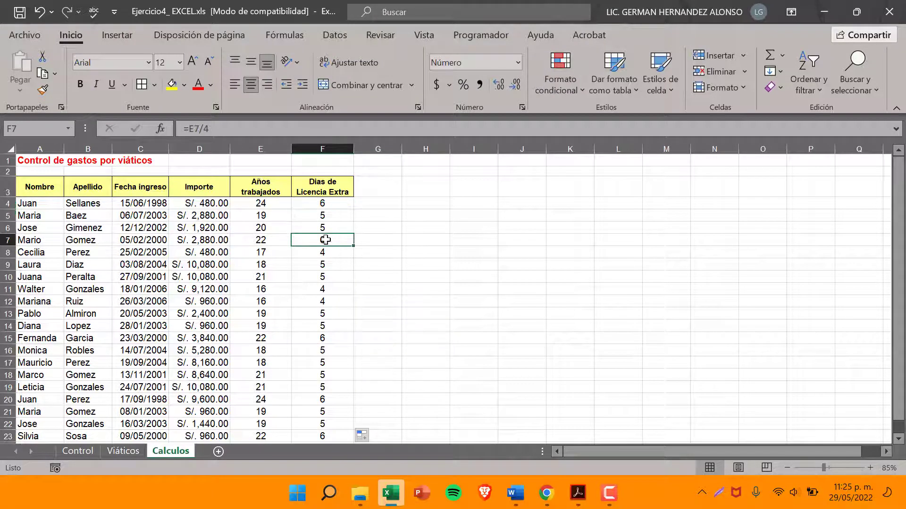
{"action": "left_click", "coordinate": [3, 240]}
{"action": "left_click", "coordinate": [325, 240]}
Consult item 10 of the exercise PDF in Acrobat and enter the header Aportes(6%) in G3 of the Calculos sheet in Excel
{"action": "left_click", "coordinate": [578, 493]}
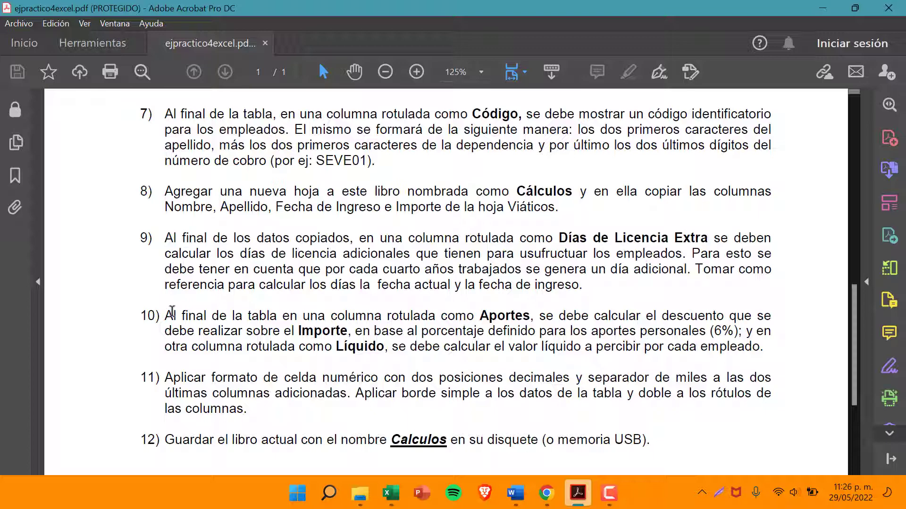
{"action": "left_click_drag", "start_coordinate": [166, 317], "coordinate": [515, 316]}
{"action": "scroll", "coordinate": [516, 314], "scroll_direction": "down", "scroll_amount": 1}
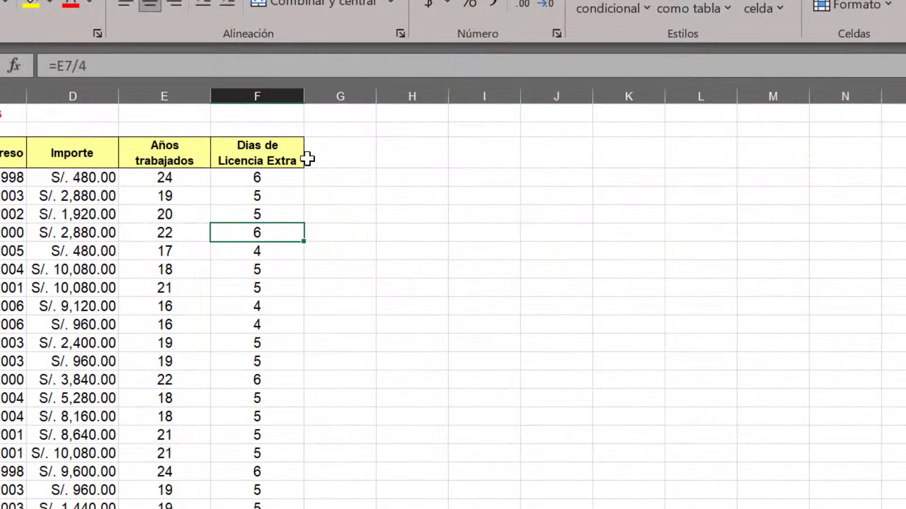
{"action": "left_click", "coordinate": [307, 160]}
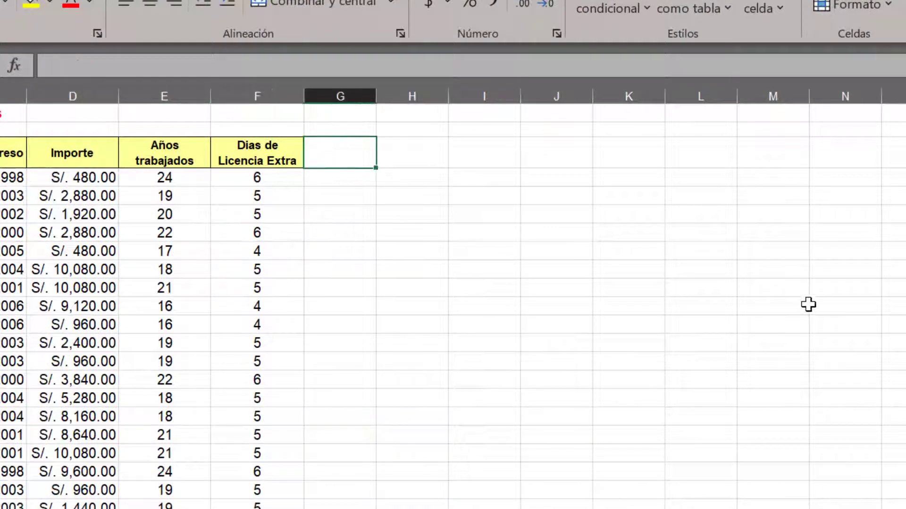
{"action": "type", "text": "a"}
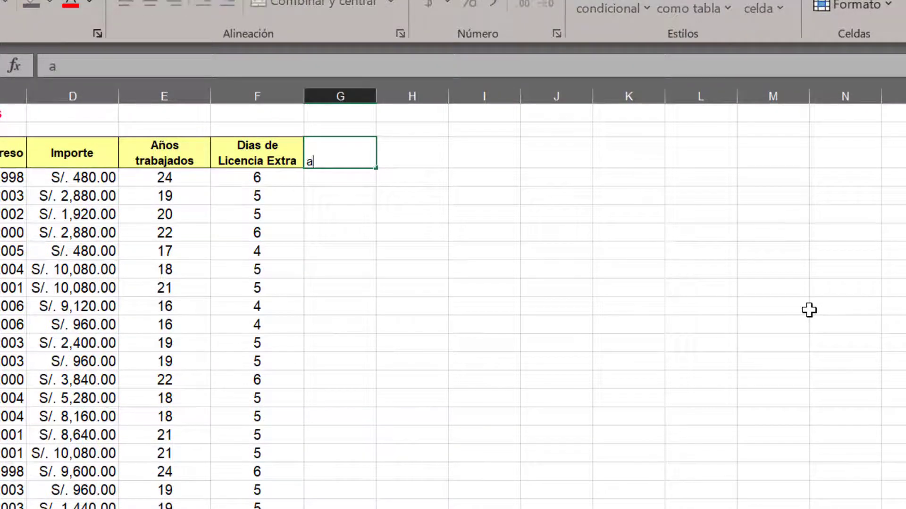
{"action": "type", "text": "portes"}
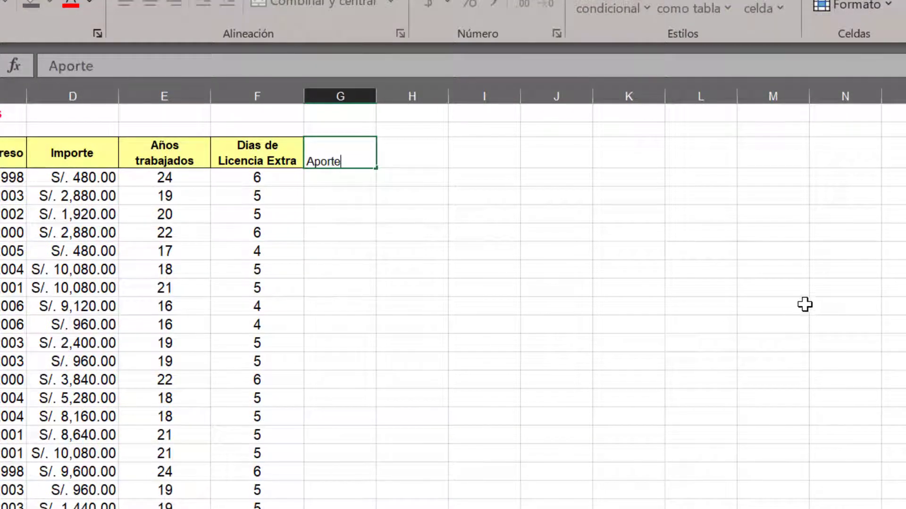
{"action": "type", "text": "("}
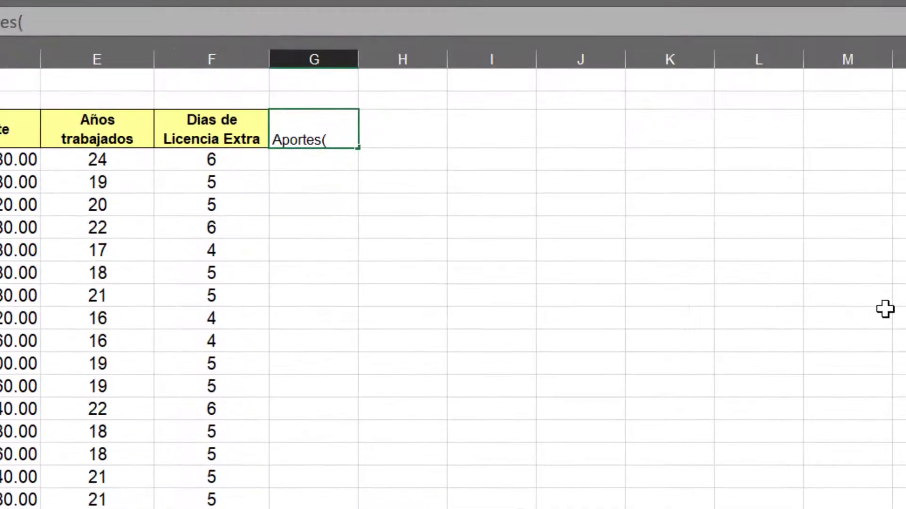
{"action": "type", "text": "6%"}
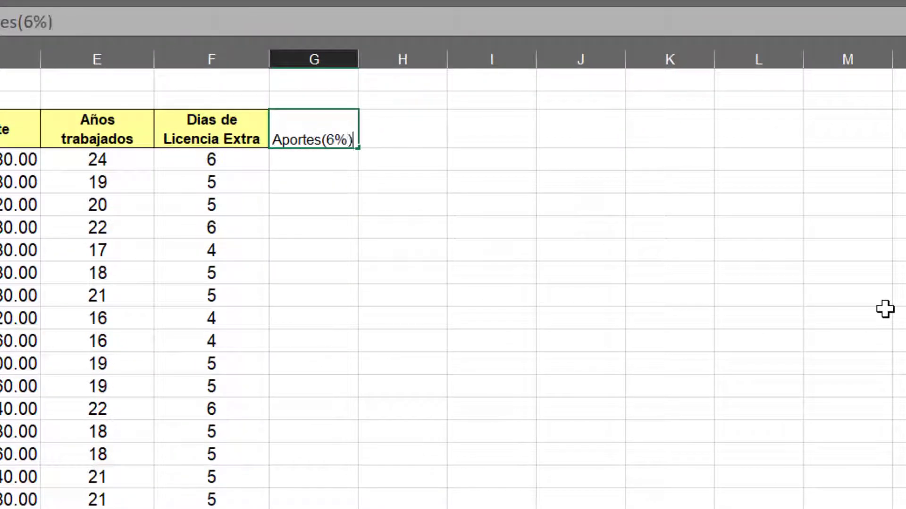
{"action": "key", "text": "Return"}
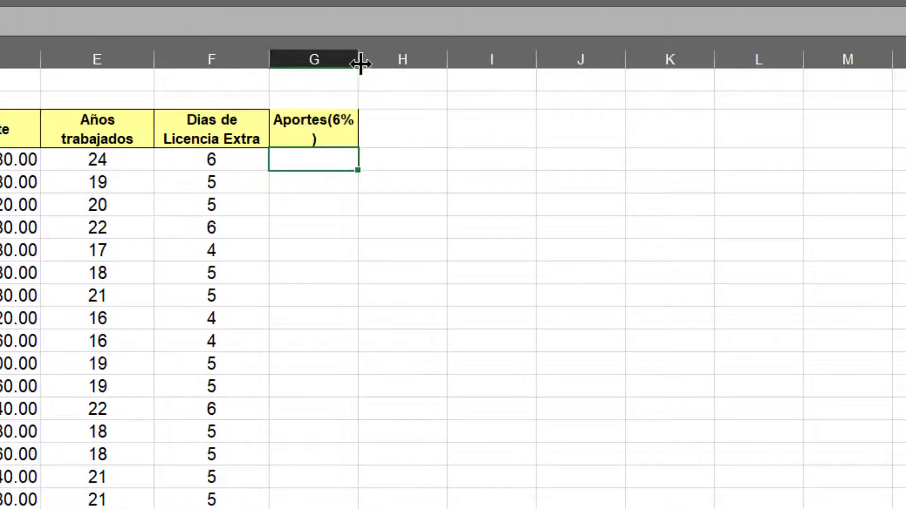
Widen column G so that the Aportes(6%) header fits on one line
{"action": "left_click_drag", "start_coordinate": [360, 62], "coordinate": [372, 66]}
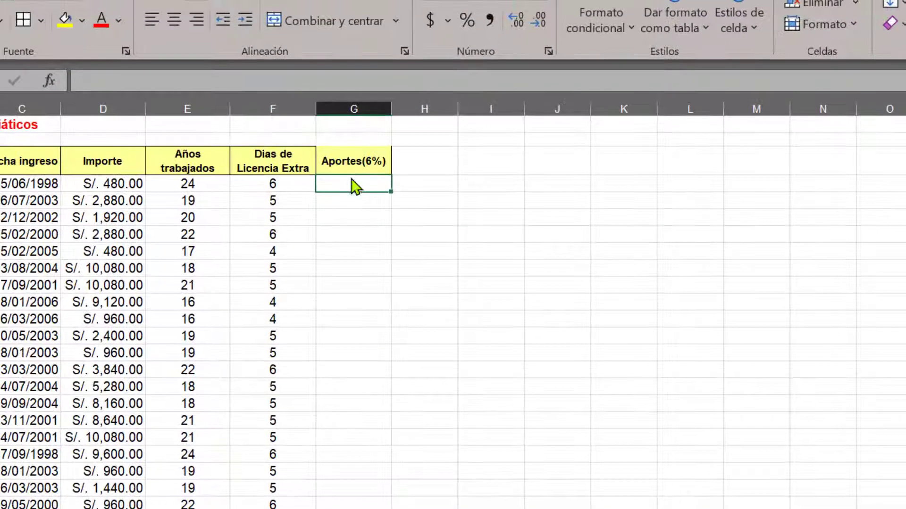
{"action": "left_click", "coordinate": [306, 128]}
{"action": "left_click", "coordinate": [262, 163]}
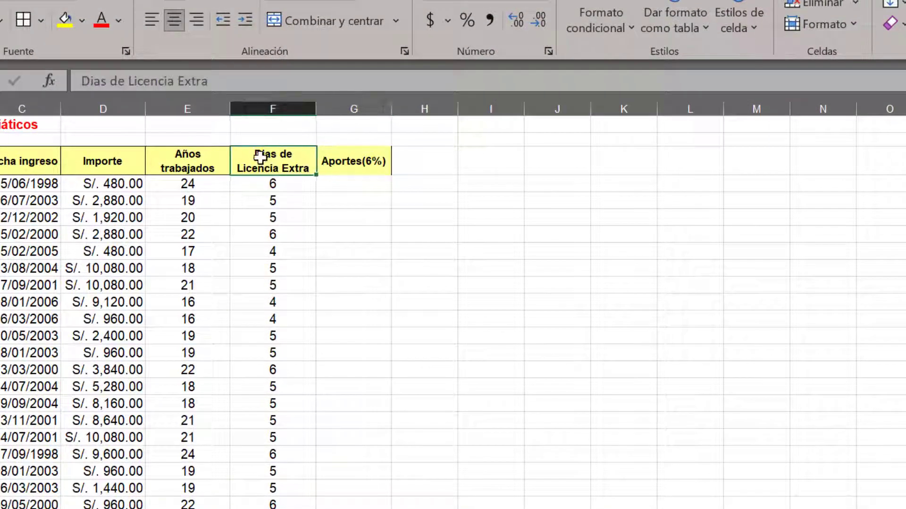
{"action": "left_click", "coordinate": [333, 158]}
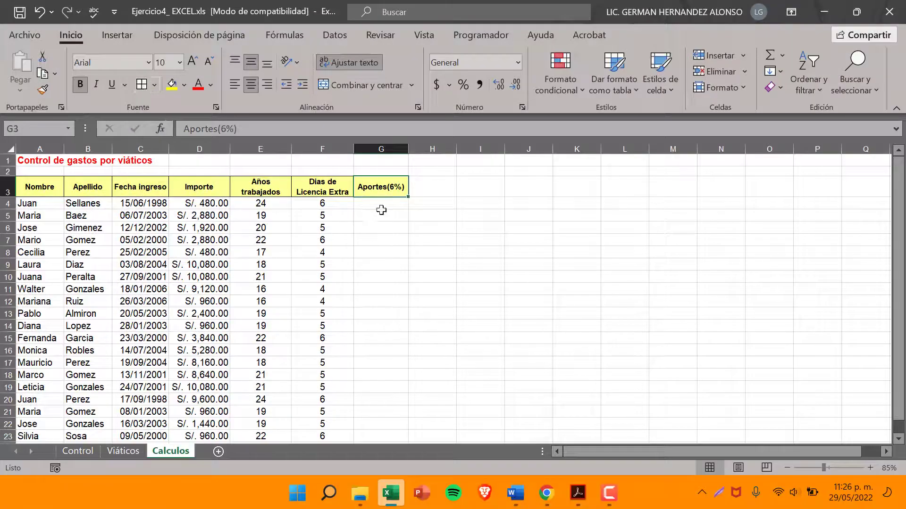
Reread item 10 of the exercise PDF in Acrobat on calculating the Aportes discount, relating it to the Importe column in Excel
{"action": "left_click", "coordinate": [577, 493]}
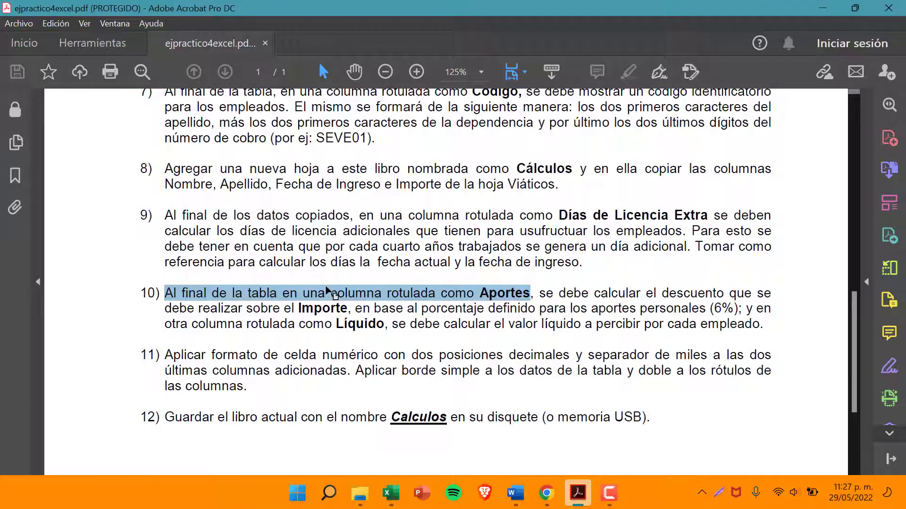
{"action": "left_click_drag", "start_coordinate": [539, 297], "coordinate": [335, 314]}
{"action": "left_click", "coordinate": [391, 493]}
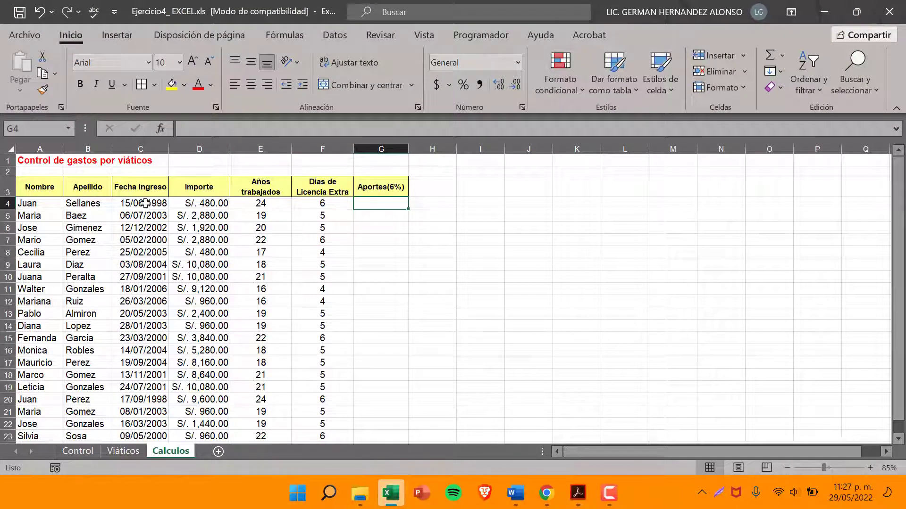
{"action": "left_click", "coordinate": [199, 149]}
{"action": "left_click", "coordinate": [199, 203]}
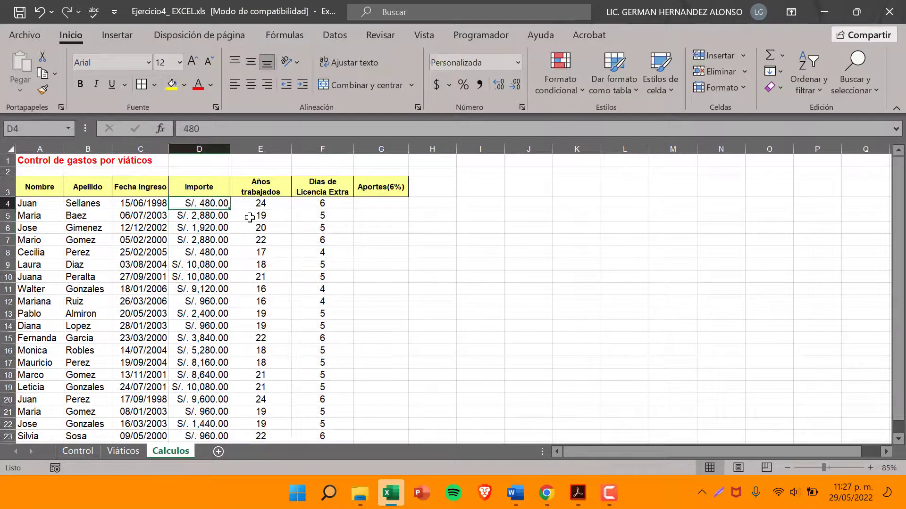
{"action": "left_click", "coordinate": [390, 493]}
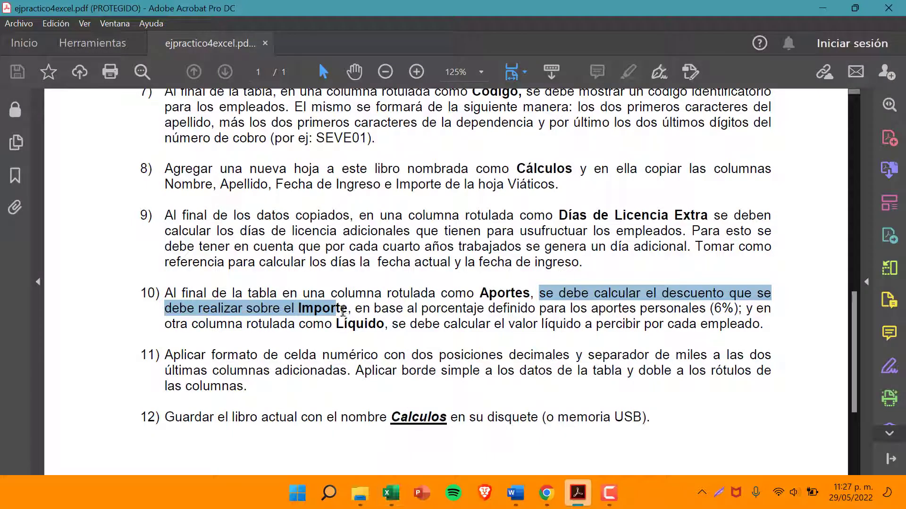
{"action": "left_click_drag", "start_coordinate": [355, 308], "coordinate": [721, 310]}
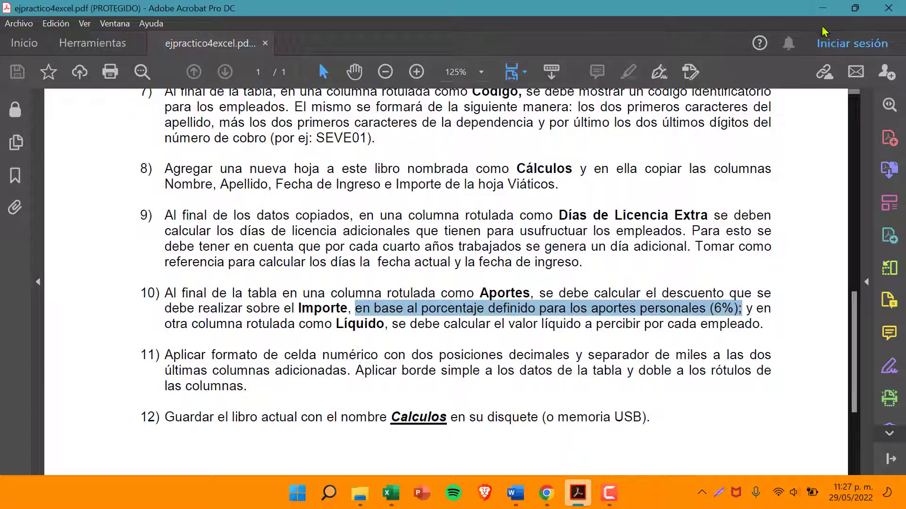
{"action": "left_click", "coordinate": [826, 8]}
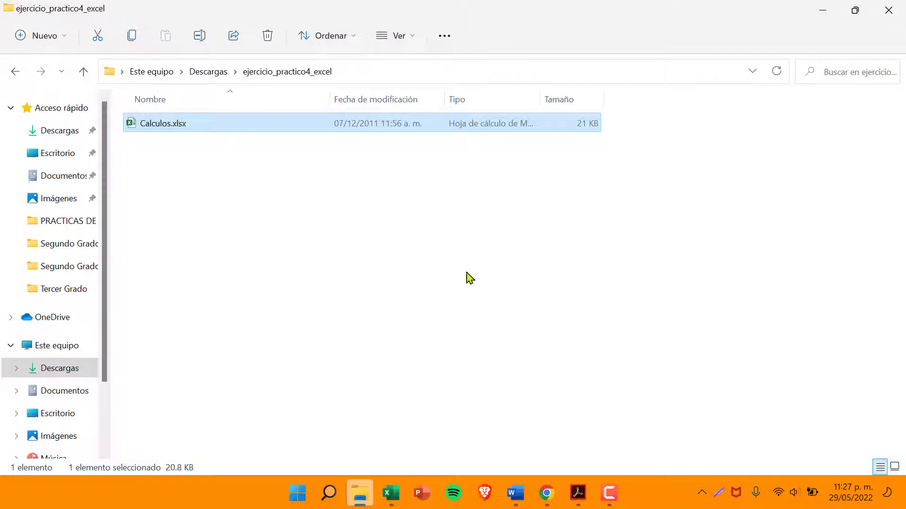
{"action": "left_click", "coordinate": [391, 492]}
Calculate the first employee's contribution in G4 with the formula =D4*6%
{"action": "left_click", "coordinate": [366, 202]}
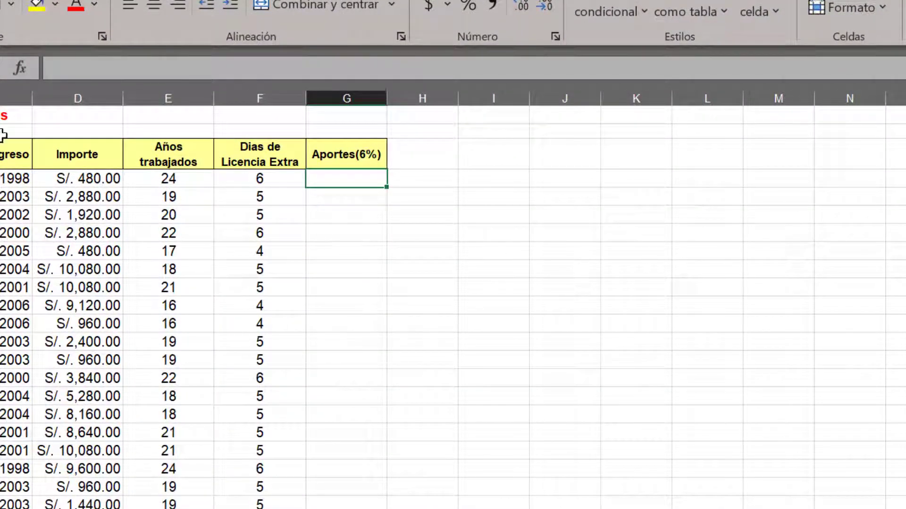
{"action": "left_click", "coordinate": [71, 97]}
{"action": "left_click", "coordinate": [330, 183]}
{"action": "type", "text": "="}
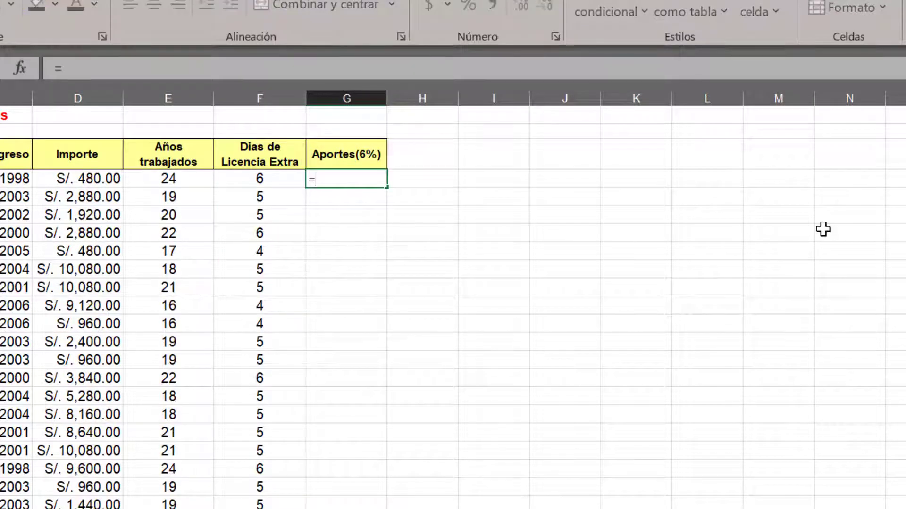
{"action": "left_click", "coordinate": [102, 179]}
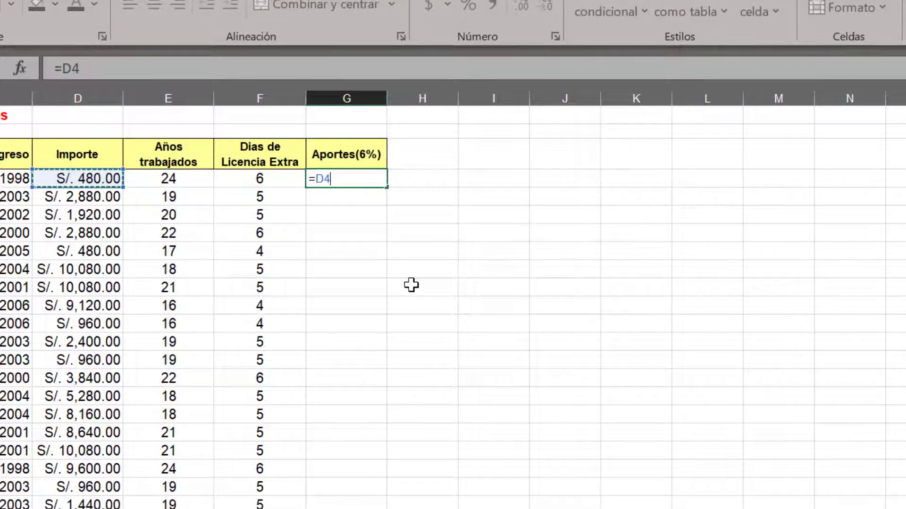
{"action": "type", "text": "*"}
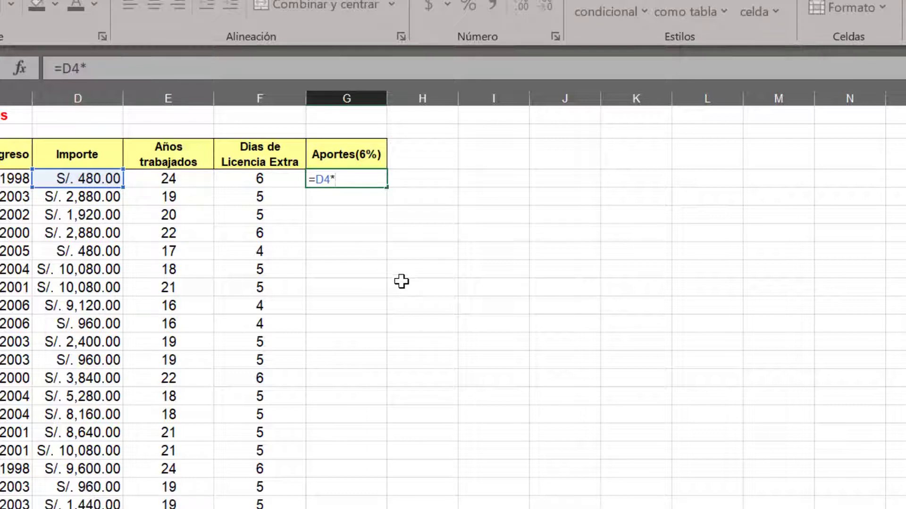
{"action": "type", "text": "6"}
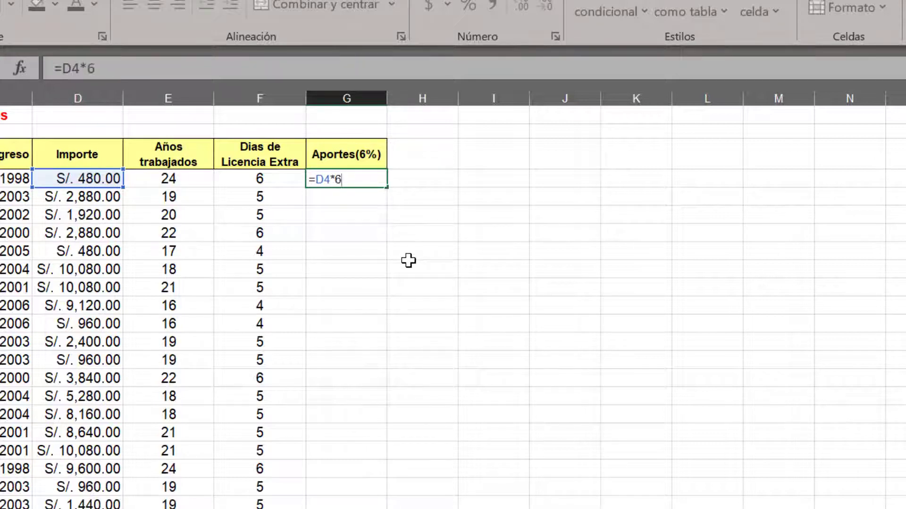
{"action": "type", "text": "%"}
{"action": "key", "text": "Return"}
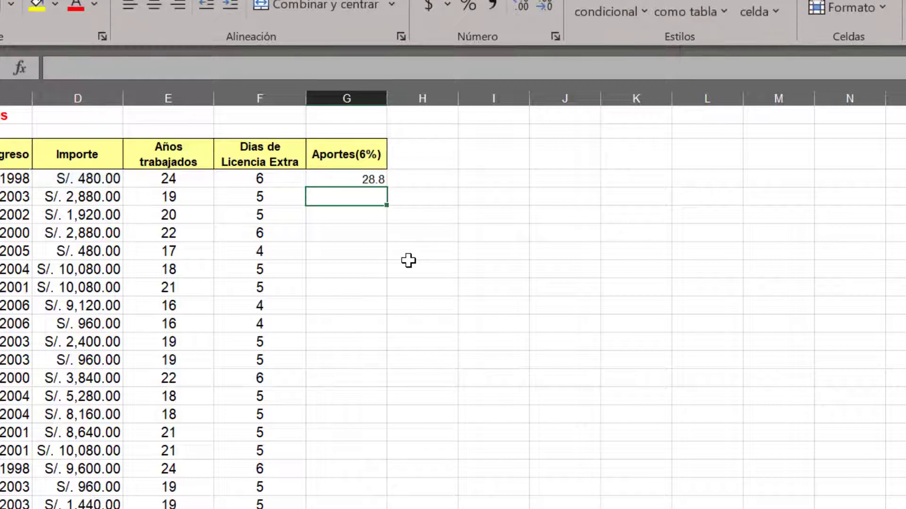
Copy the G4 formula down the Aportes(6%) column to G23 and check the copied formula in G5
{"action": "left_click", "coordinate": [343, 175]}
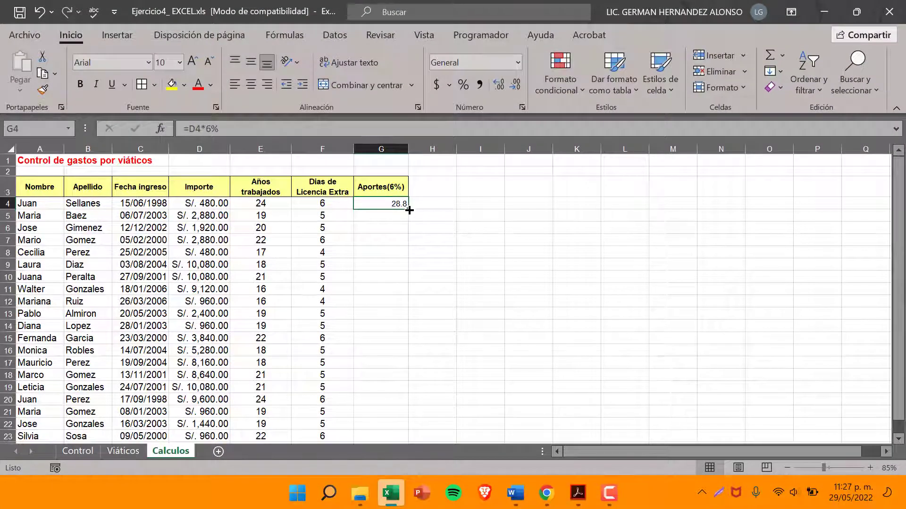
{"action": "left_click_drag", "start_coordinate": [409, 210], "coordinate": [384, 397]}
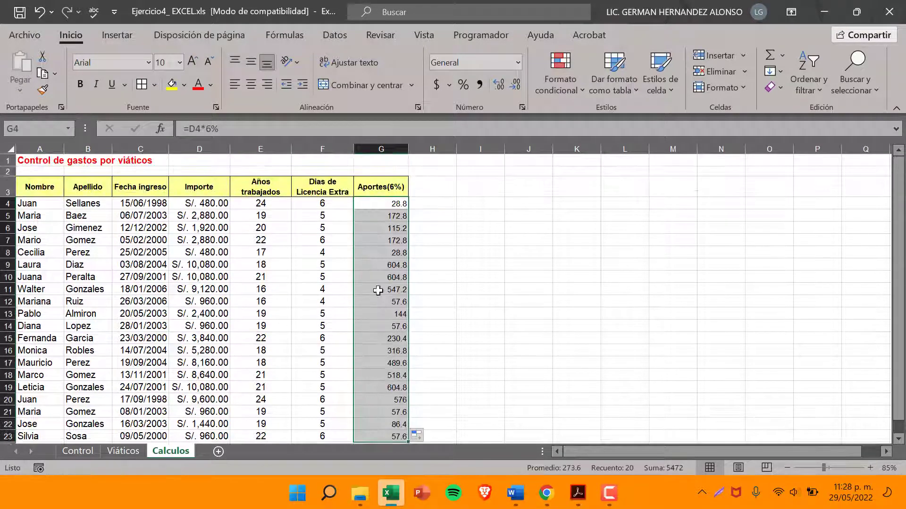
{"action": "left_click", "coordinate": [377, 290]}
{"action": "left_click", "coordinate": [381, 217]}
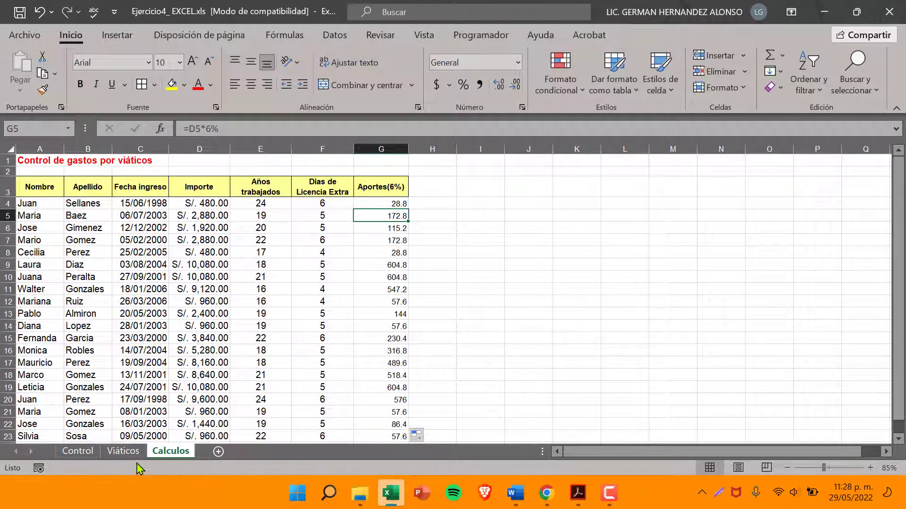
Look over the Viáticos and Control sheets and return to the Calculos sheet
{"action": "left_click", "coordinate": [107, 456]}
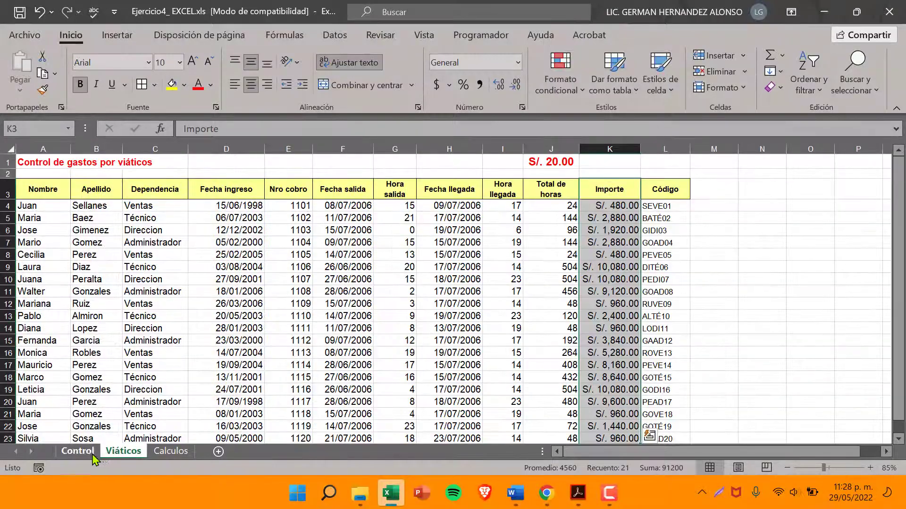
{"action": "left_click", "coordinate": [75, 451]}
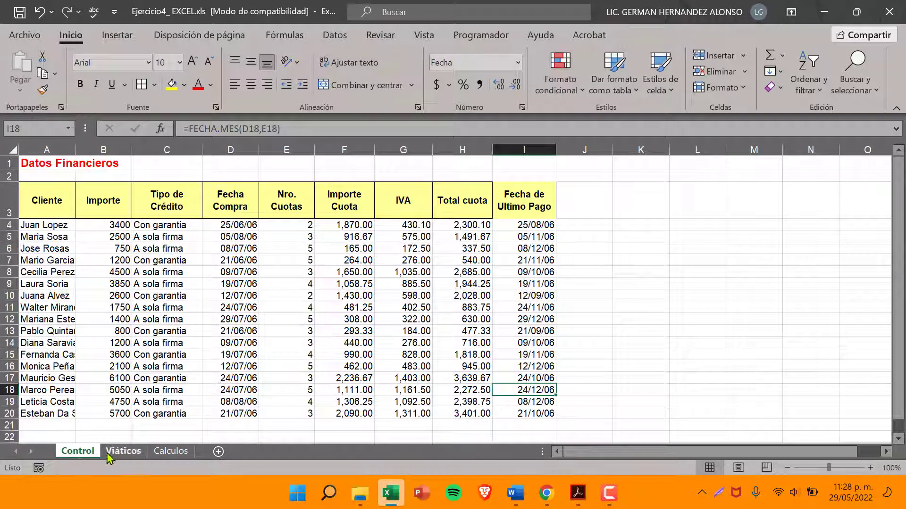
{"action": "left_click", "coordinate": [121, 451]}
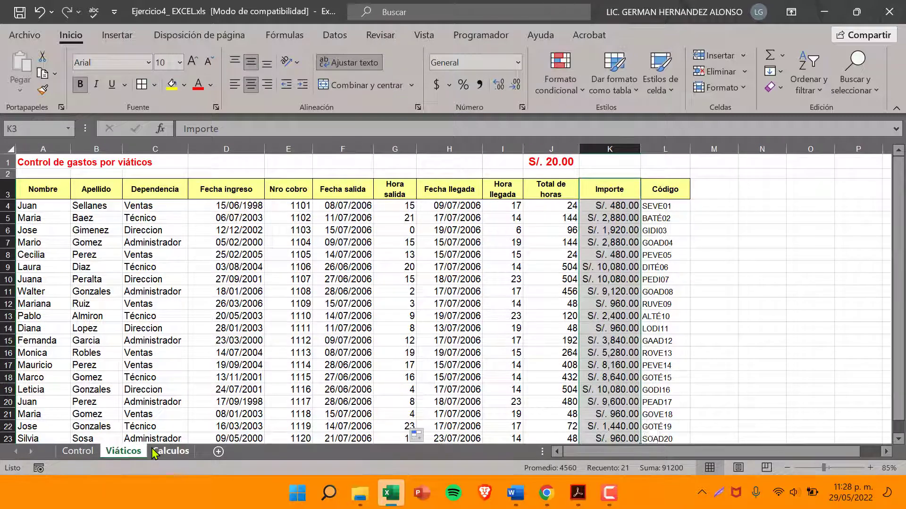
{"action": "left_click", "coordinate": [171, 451]}
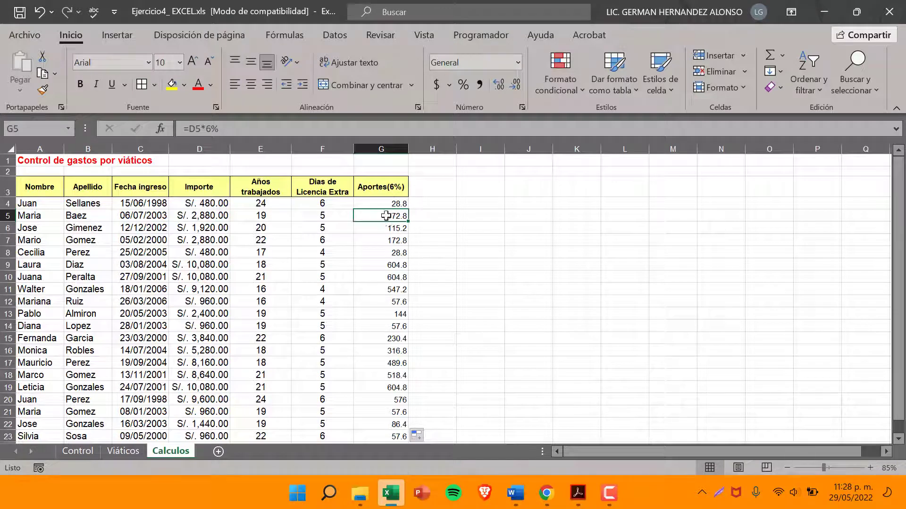
Set the font size of the Aportes(6%) values in G4:G23 to 12
{"action": "left_click", "coordinate": [143, 218]}
{"action": "left_click_drag", "start_coordinate": [373, 201], "coordinate": [386, 397]}
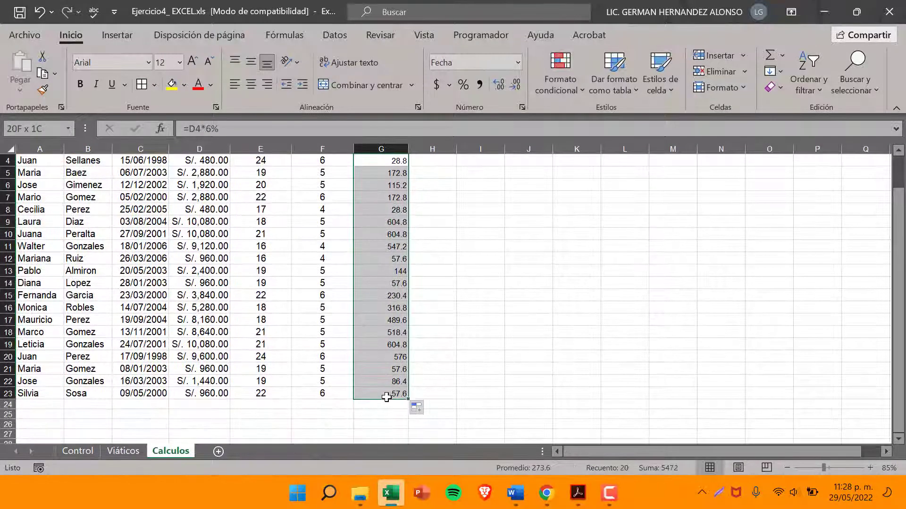
{"action": "left_click", "coordinate": [180, 62]}
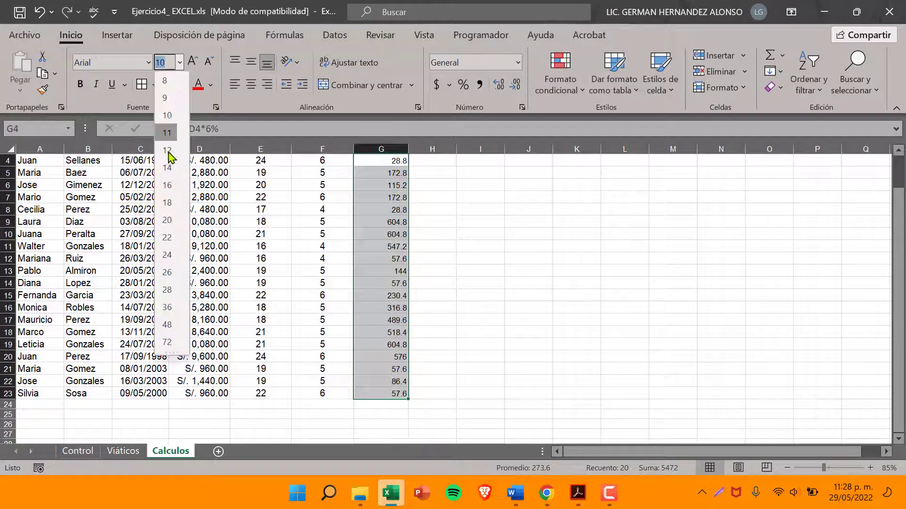
{"action": "left_click", "coordinate": [167, 150]}
{"action": "left_click", "coordinate": [389, 236]}
{"action": "scroll", "coordinate": [389, 212], "scroll_direction": "up", "scroll_amount": 1}
{"action": "left_click", "coordinate": [389, 199]}
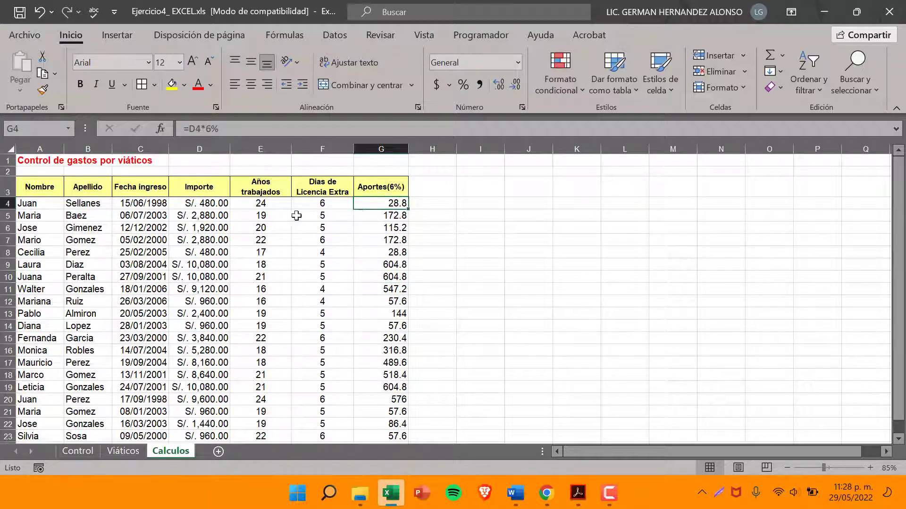
Inspect the Importe values in D4 to D6 and the Años trabajados formula in E6
{"action": "left_click", "coordinate": [184, 215]}
{"action": "left_click", "coordinate": [186, 204]}
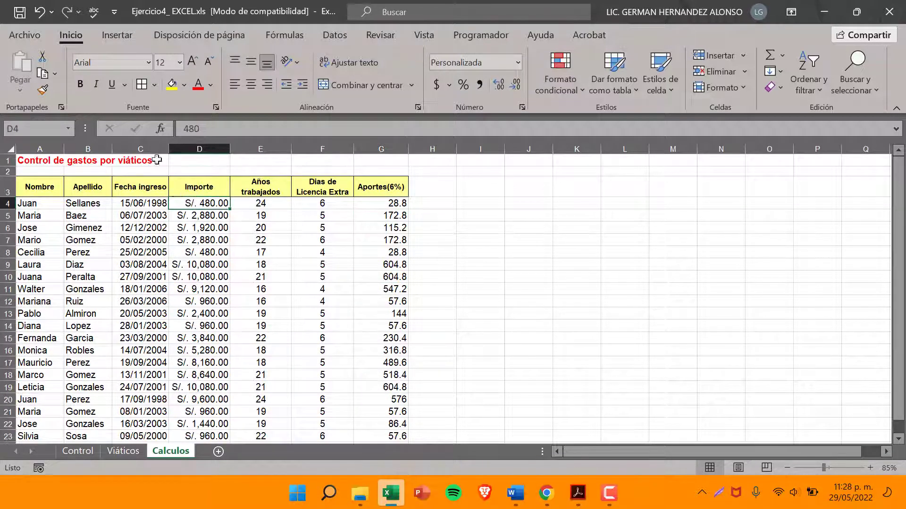
{"action": "left_click", "coordinate": [182, 230]}
{"action": "left_click", "coordinate": [235, 229]}
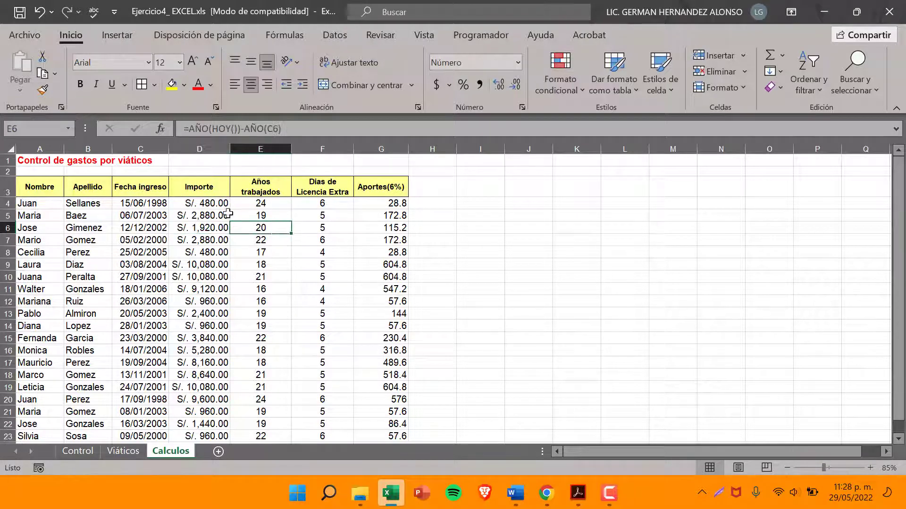
Check the row 4 Importe and Aportes(6%) cells, highlight the Líquido column instruction in item 10 of the PDF exercise, and return to Excel
{"action": "left_click", "coordinate": [214, 207]}
{"action": "left_click", "coordinate": [375, 208]}
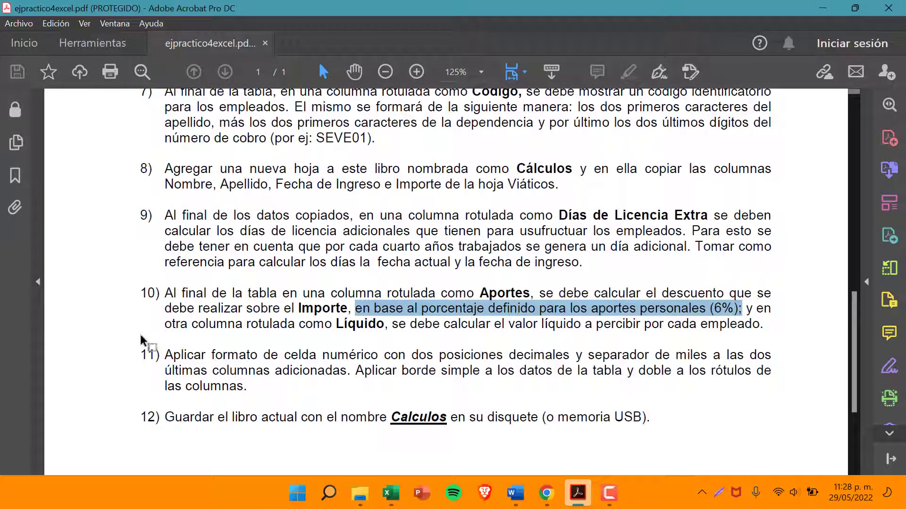
{"action": "left_click_drag", "start_coordinate": [187, 327], "coordinate": [357, 330]}
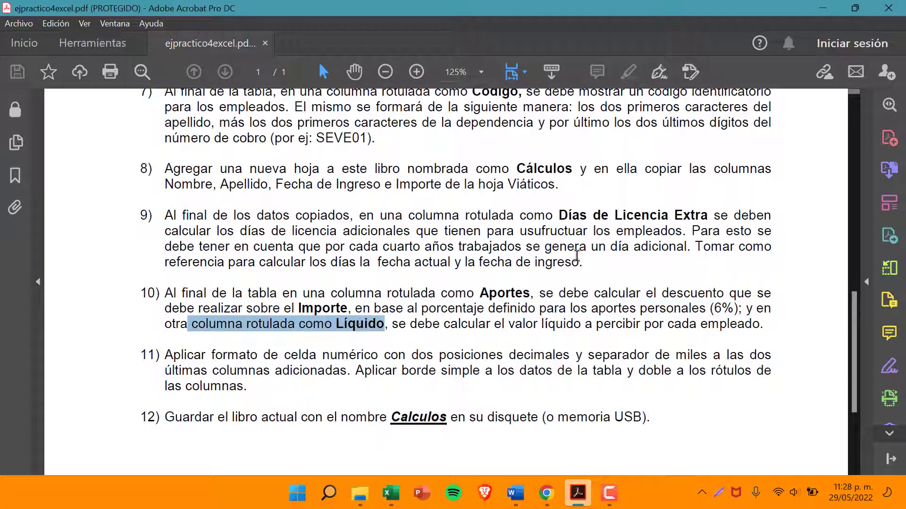
{"action": "left_click", "coordinate": [822, 9]}
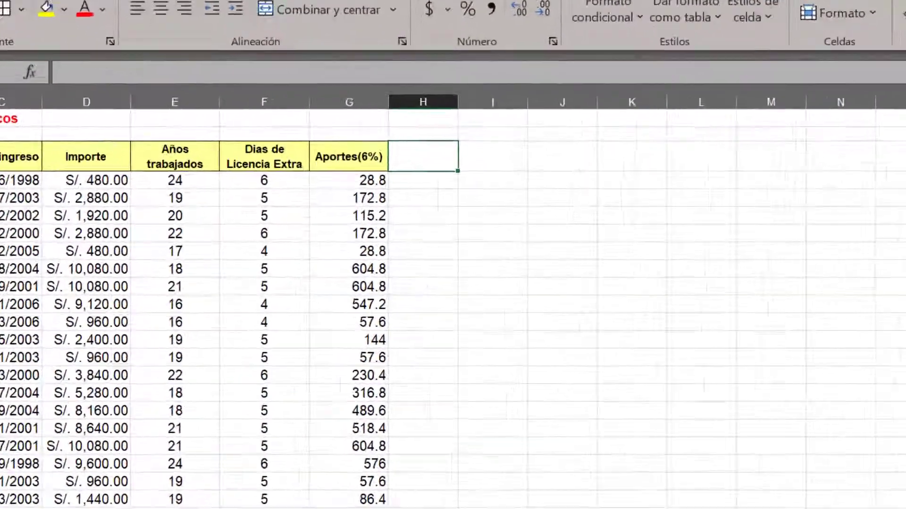
Enter Liquido as the new column header in H3 and compare its formatting with the Aportes(6%) header
{"action": "type", "text": "L"}
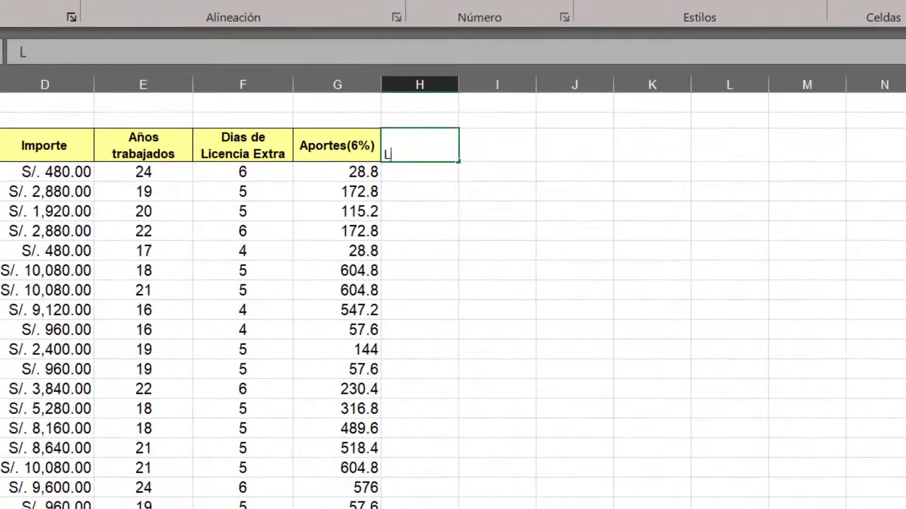
{"action": "type", "text": "iquido"}
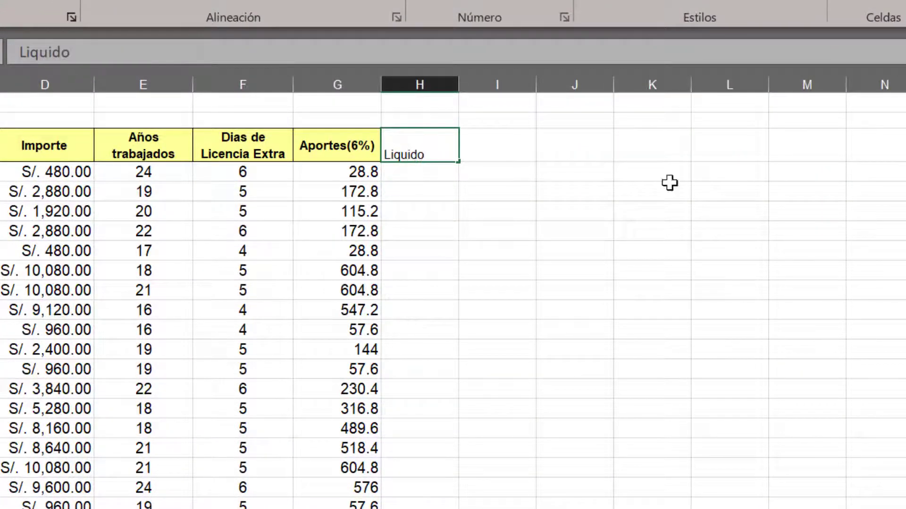
{"action": "key", "text": "Return"}
{"action": "left_click", "coordinate": [429, 152]}
{"action": "left_click", "coordinate": [356, 147]}
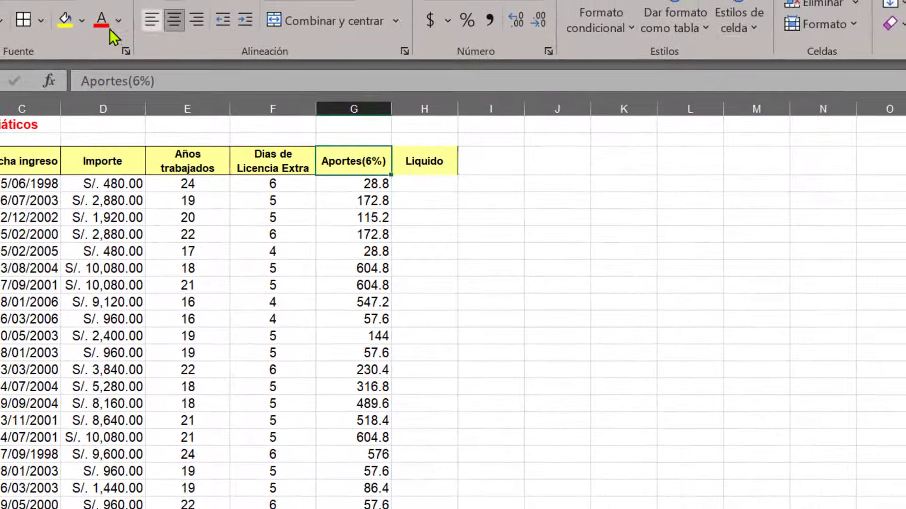
{"action": "left_click", "coordinate": [449, 172]}
{"action": "left_click", "coordinate": [416, 196]}
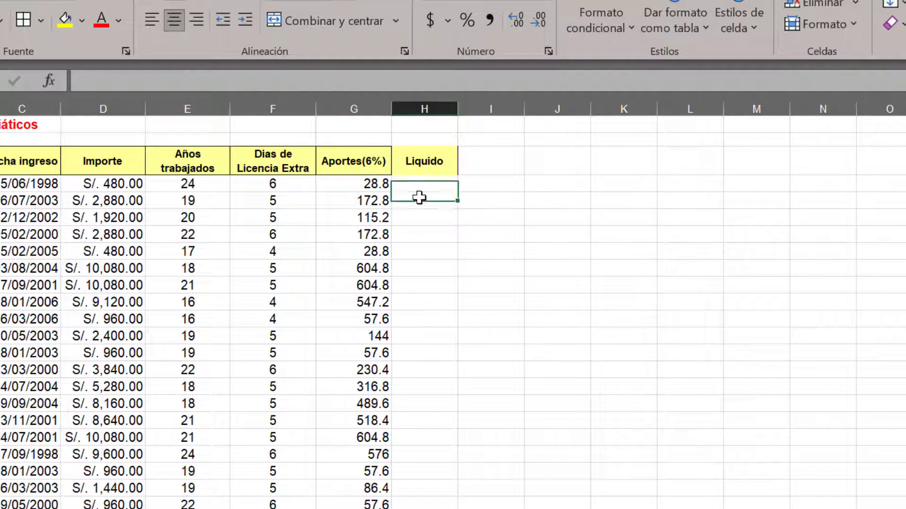
{"action": "left_click", "coordinate": [423, 174]}
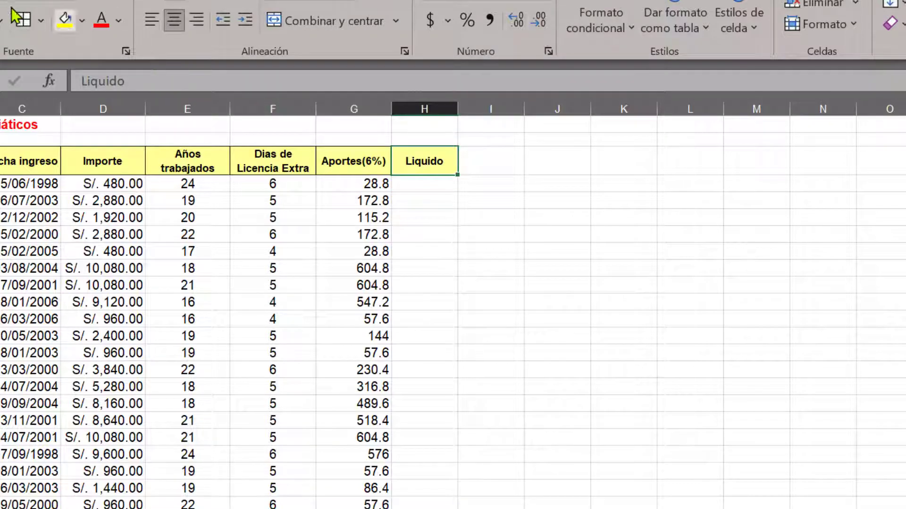
Switch to the PDF exercise and highlight the item 10 instruction about calculating the líquido value for each employee
{"action": "left_click", "coordinate": [465, 205]}
{"action": "left_click", "coordinate": [405, 186]}
{"action": "key", "text": "alt+Tab"}
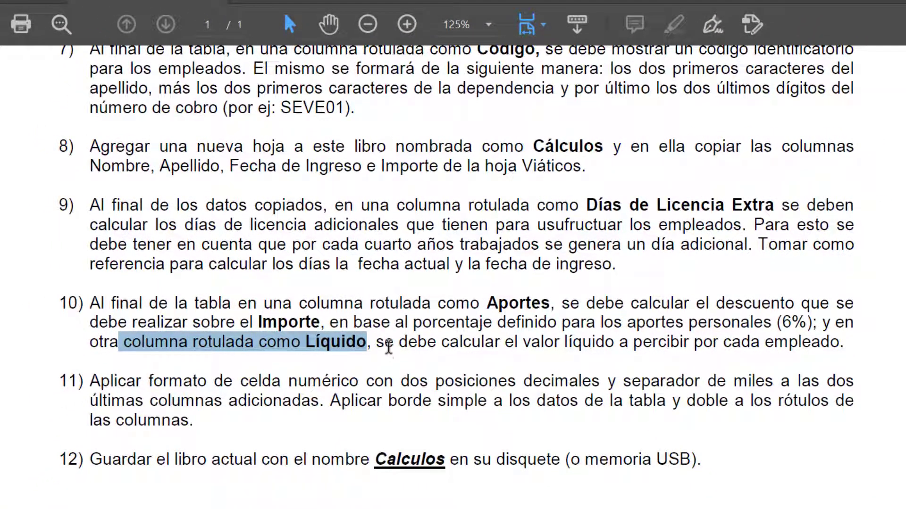
{"action": "left_click_drag", "start_coordinate": [391, 344], "coordinate": [838, 352]}
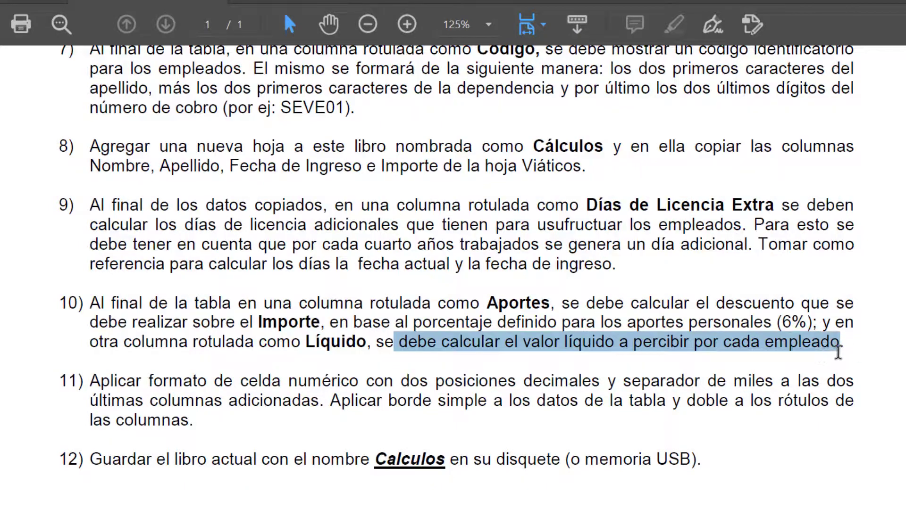
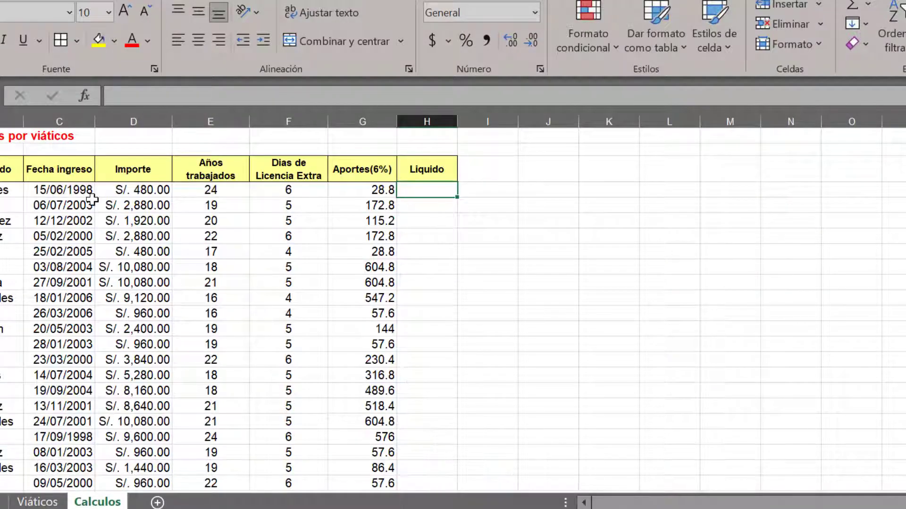
Calculate the first employee's líquido in H4 with the formula =D4-G4, subtracting Aportes(6%) from Importe, and check the result
{"action": "left_click", "coordinate": [144, 114]}
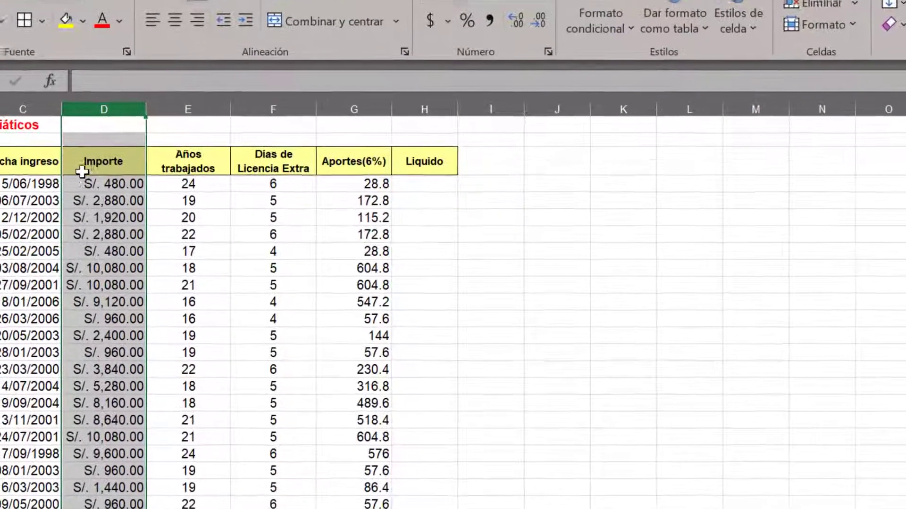
{"action": "left_click", "coordinate": [124, 189]}
{"action": "left_click", "coordinate": [418, 188]}
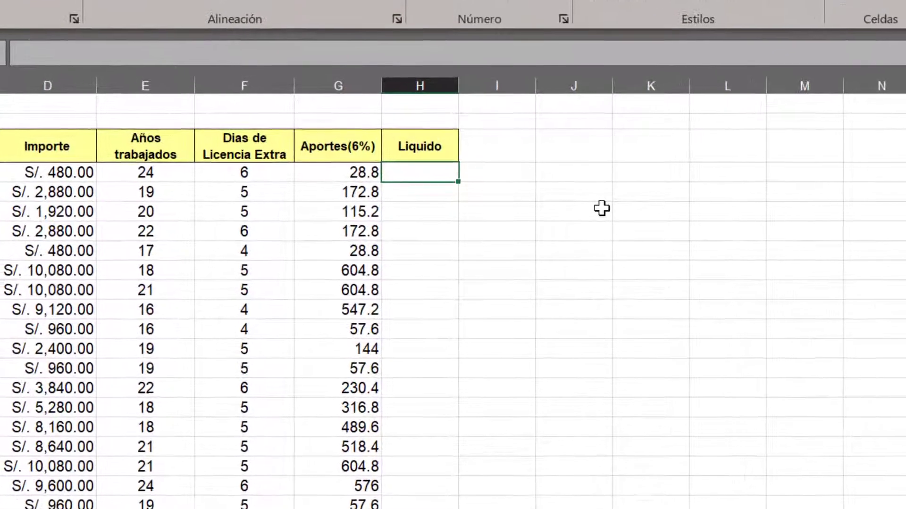
{"action": "type", "text": "="}
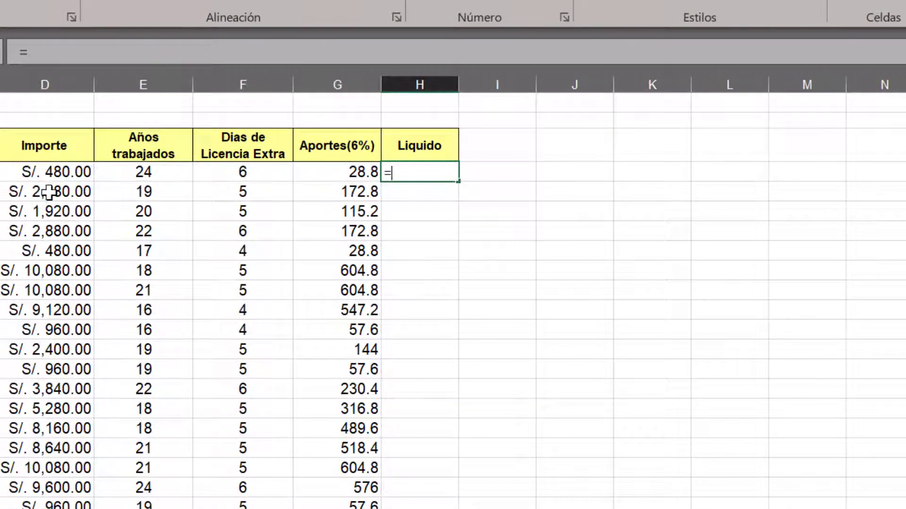
{"action": "left_click", "coordinate": [50, 173]}
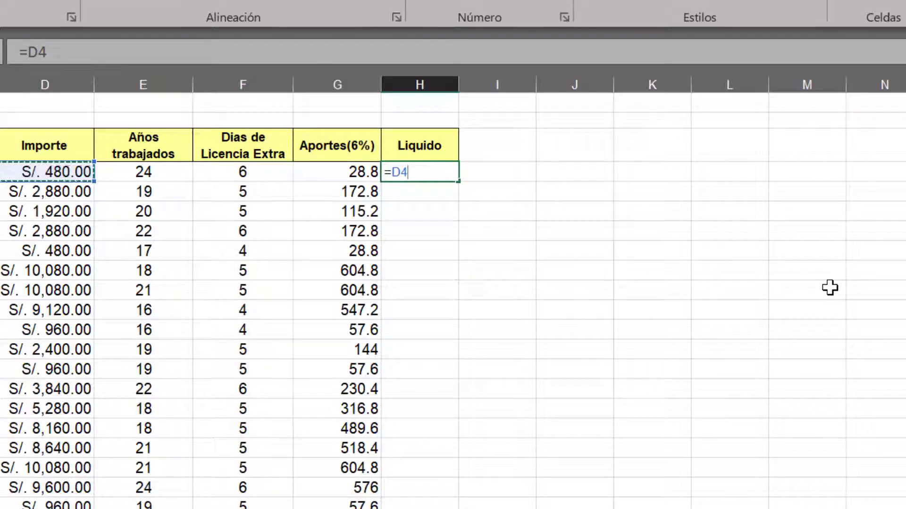
{"action": "type", "text": "-"}
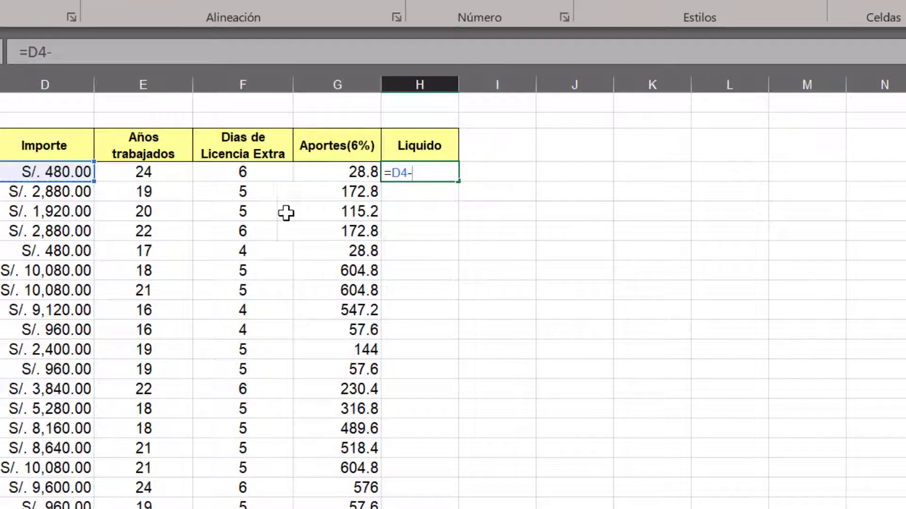
{"action": "left_click", "coordinate": [343, 169]}
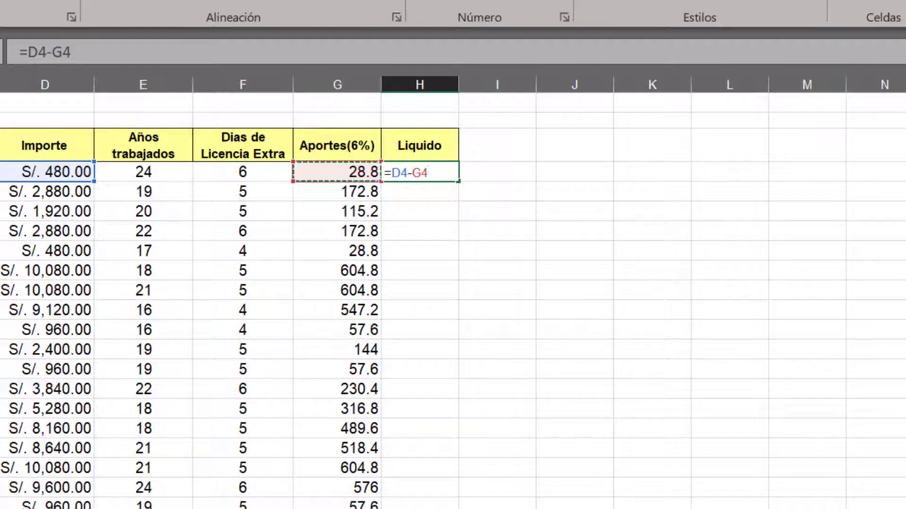
{"action": "key", "text": "Return"}
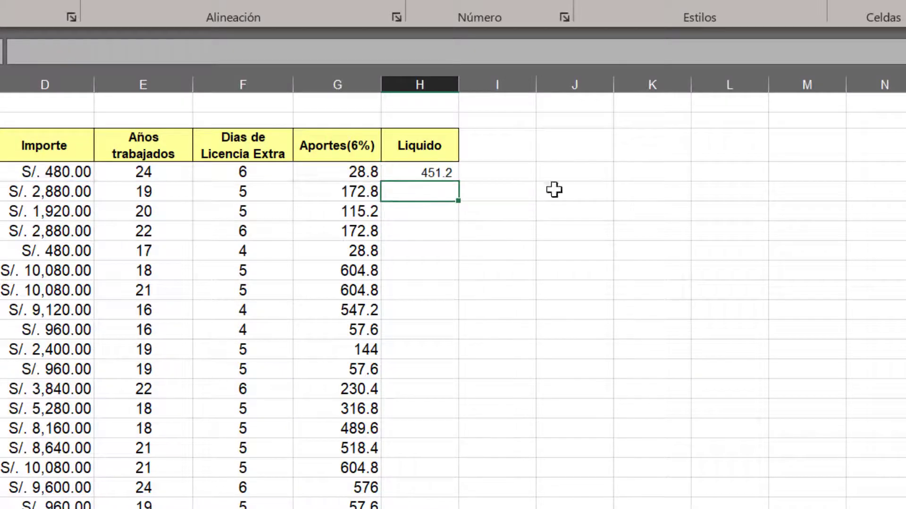
{"action": "left_click", "coordinate": [433, 173]}
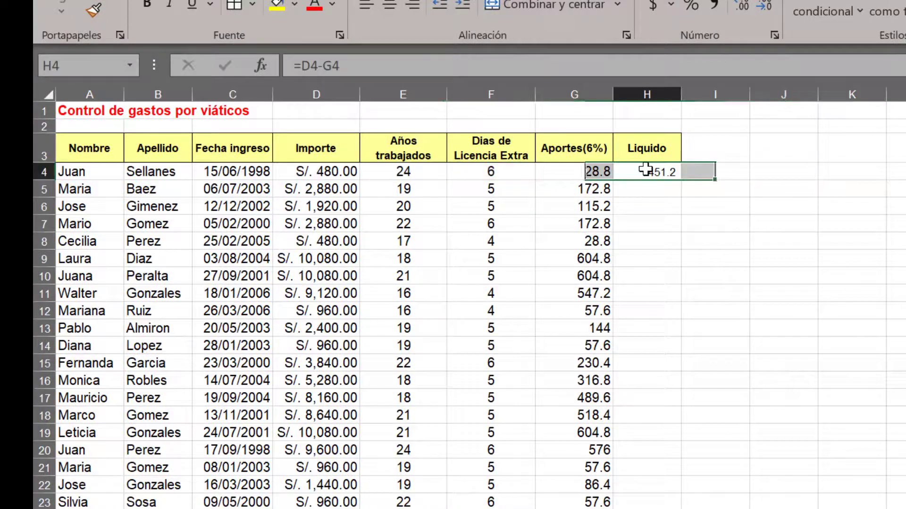
{"action": "left_click", "coordinate": [645, 171]}
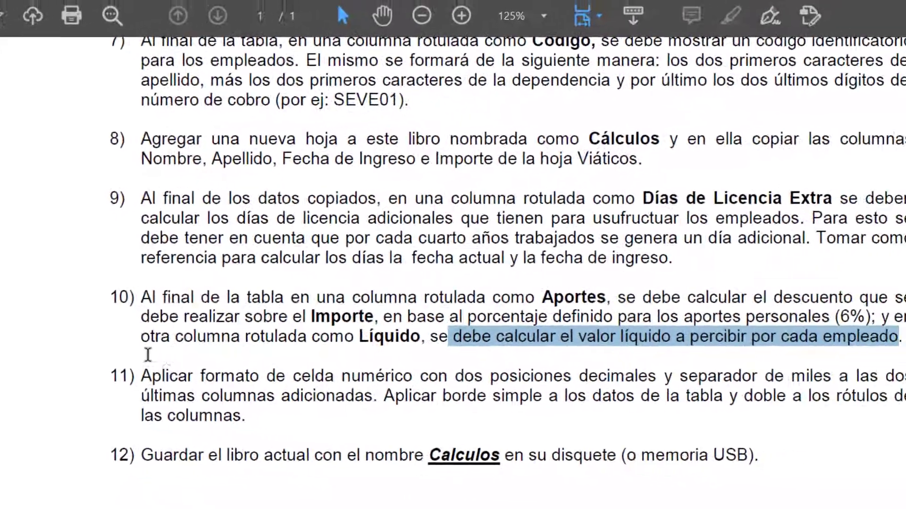
Highlight the item 11 instruction about numeric format with two decimals in the PDF exercise, and return to Excel
{"action": "scroll", "coordinate": [384, 191], "scroll_direction": "down", "scroll_amount": 3}
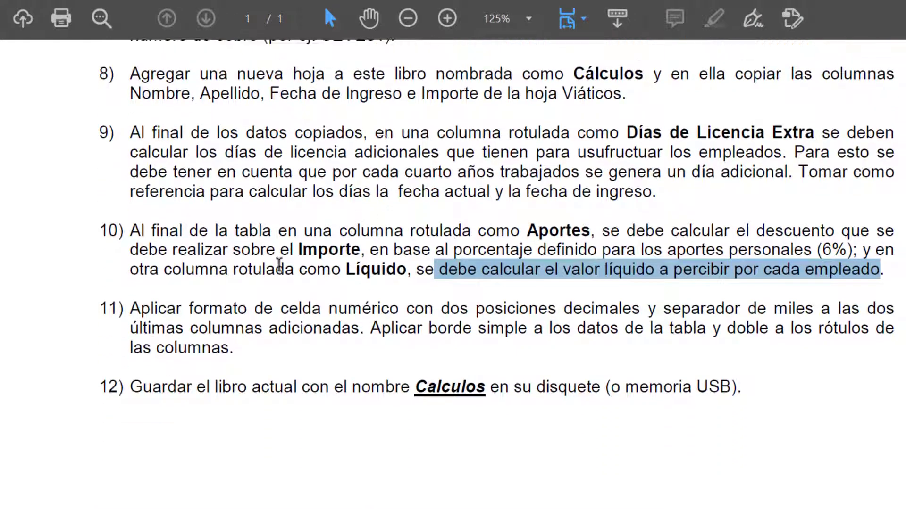
{"action": "left_click_drag", "start_coordinate": [133, 298], "coordinate": [614, 301]}
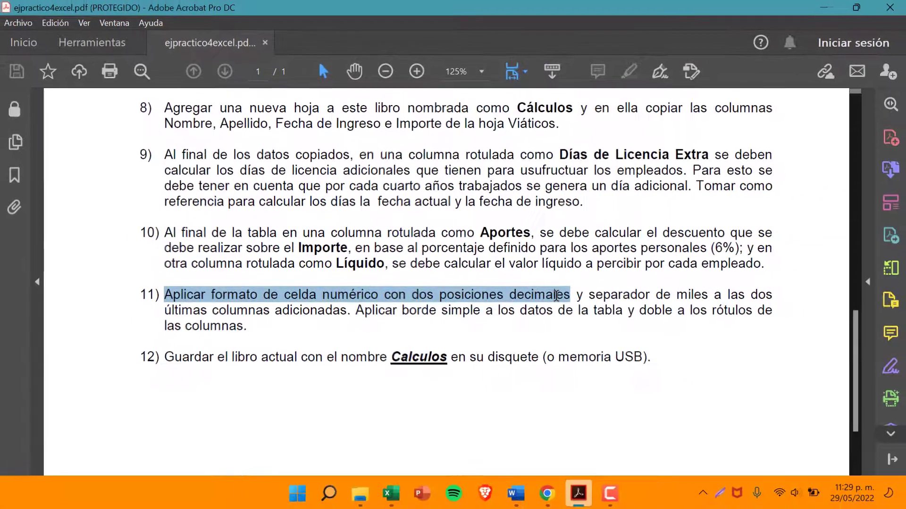
{"action": "key", "text": "alt+Tab"}
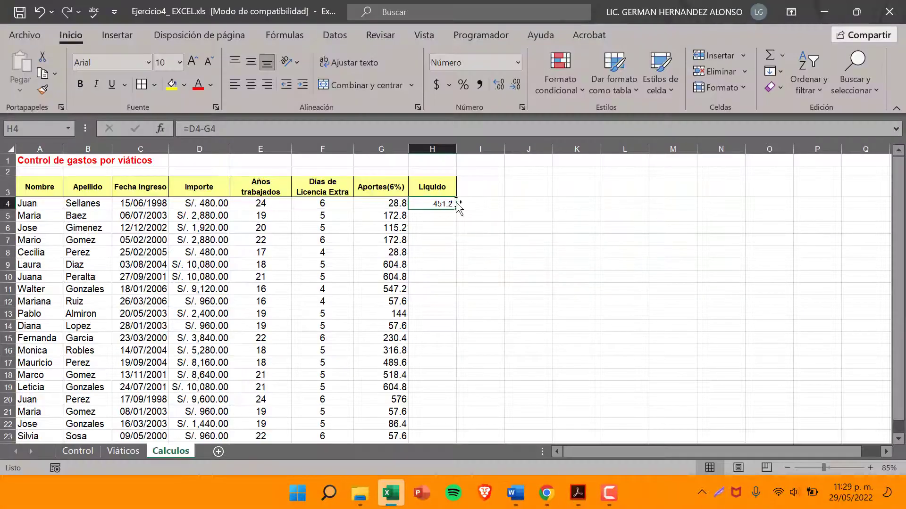
Format the Liquido value in H4 as Número with 2 decimal places and the thousands separator, rechecking item 11 in the PDF
{"action": "left_click", "coordinate": [519, 63]}
{"action": "left_click", "coordinate": [486, 446]}
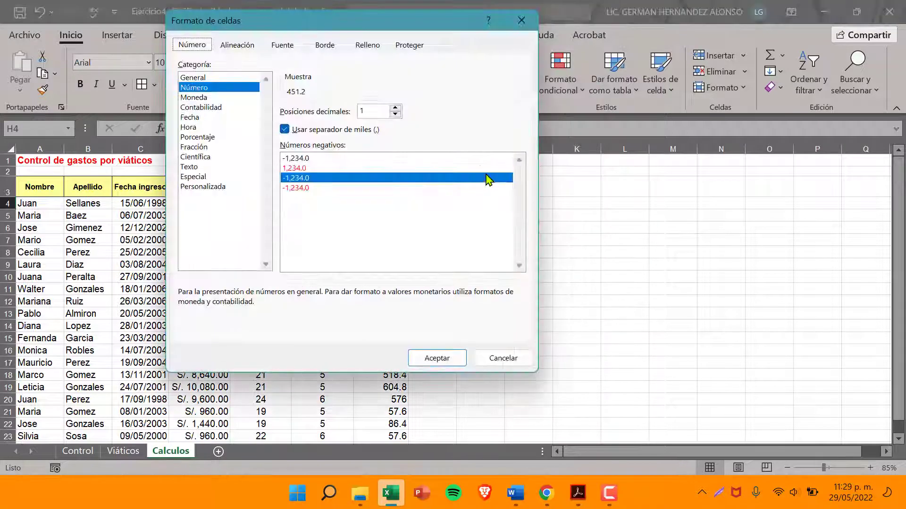
{"action": "left_click_drag", "start_coordinate": [304, 20], "coordinate": [348, 14]}
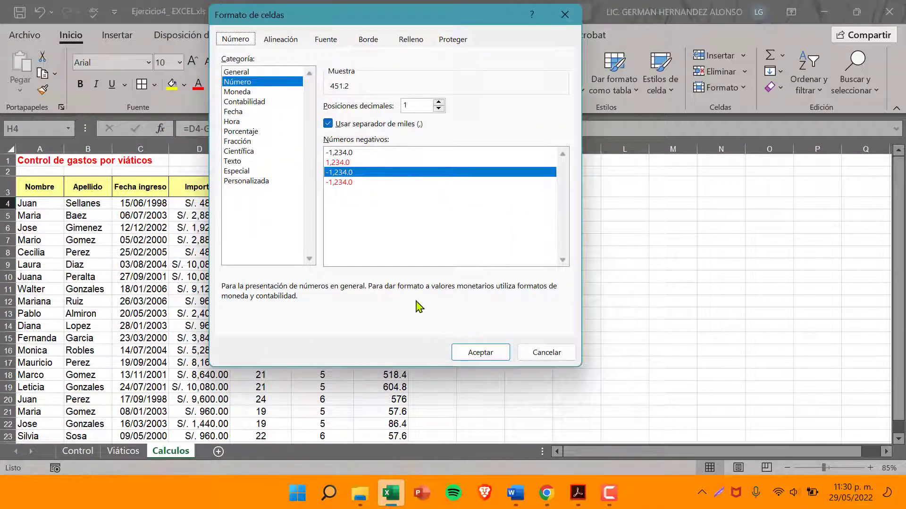
{"action": "left_click", "coordinate": [581, 493]}
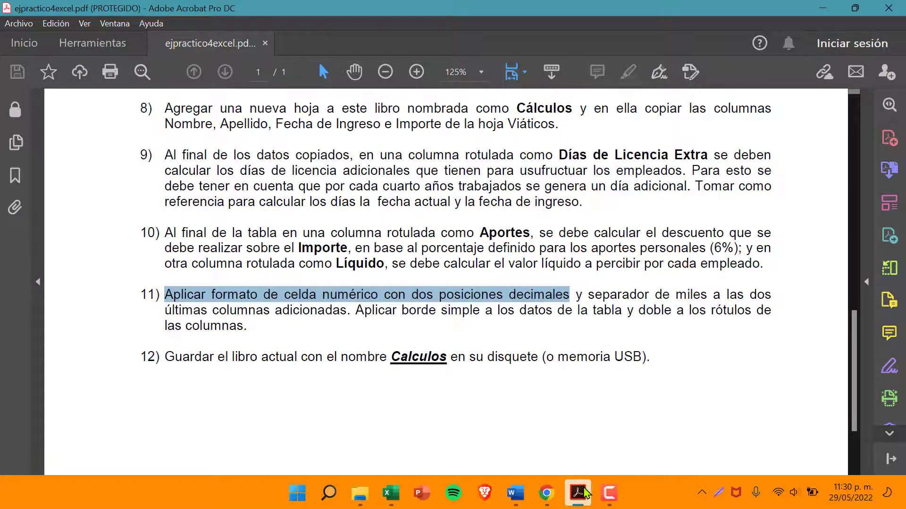
{"action": "left_click", "coordinate": [584, 493]}
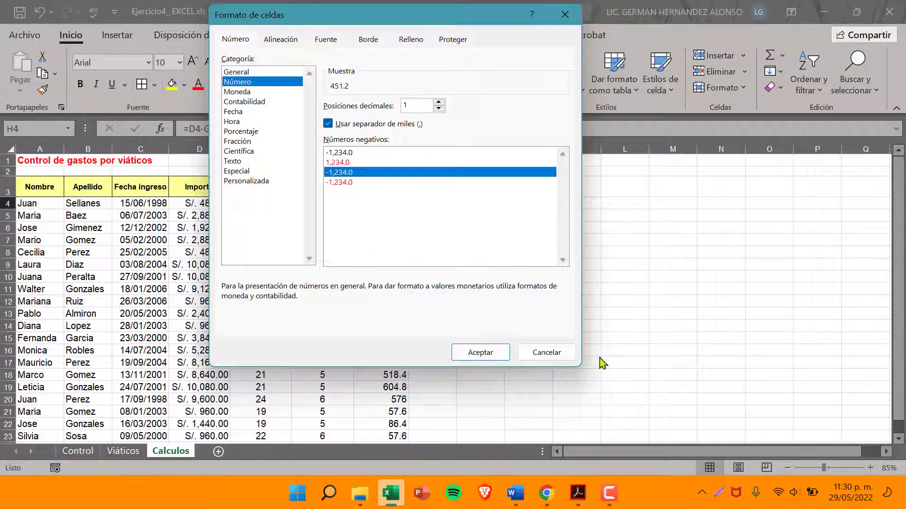
{"action": "left_click", "coordinate": [584, 501]}
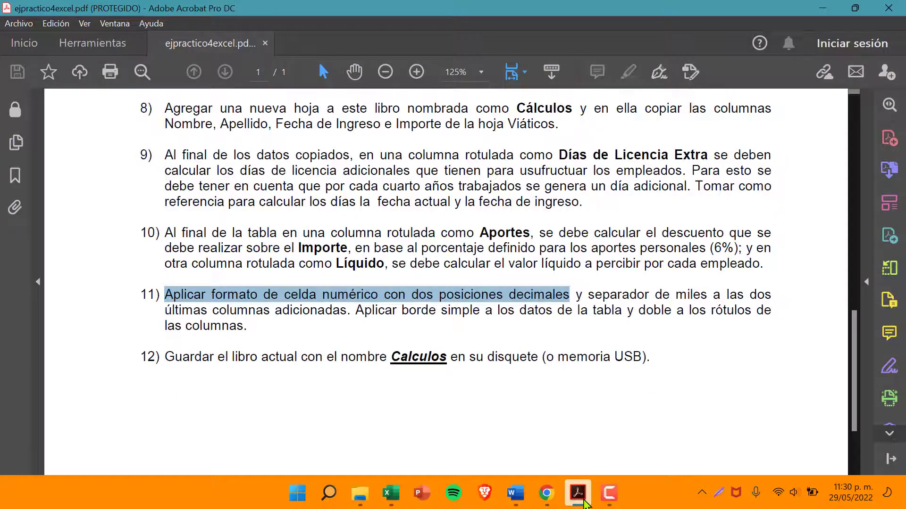
{"action": "left_click", "coordinate": [584, 501]}
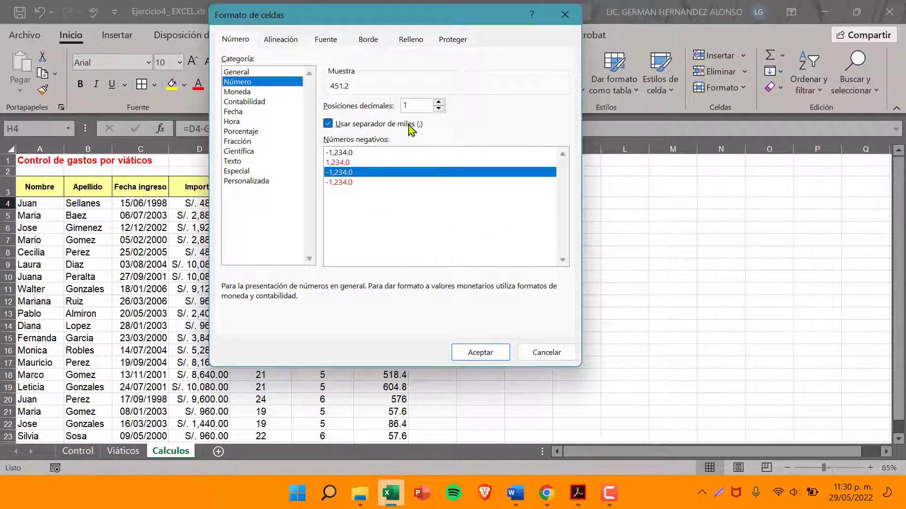
{"action": "left_click", "coordinate": [439, 103]}
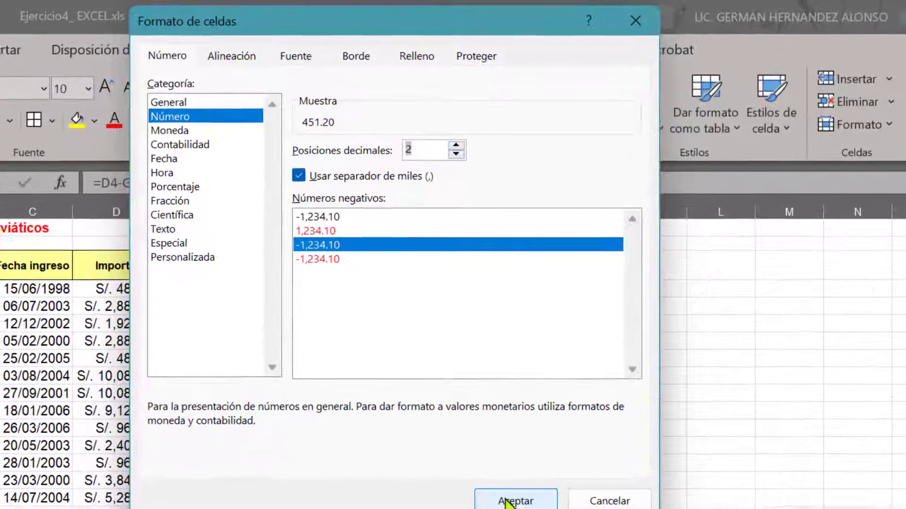
{"action": "left_click", "coordinate": [480, 353]}
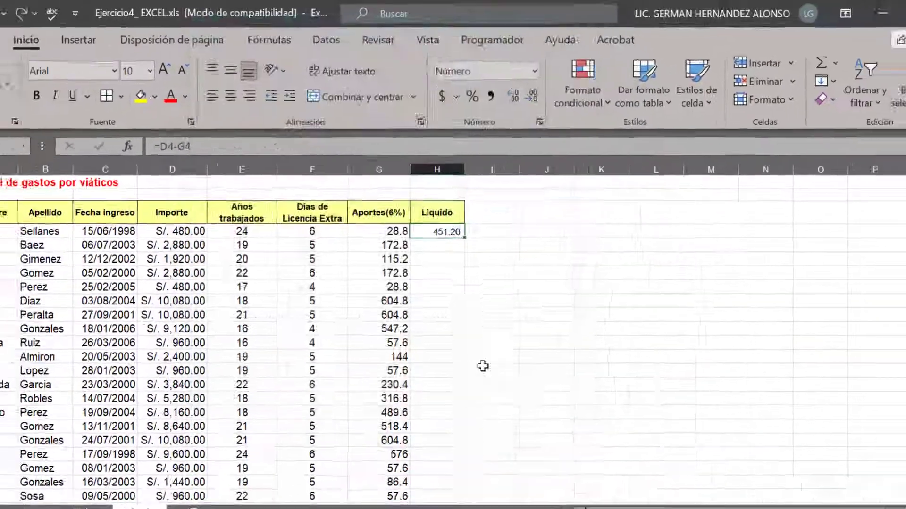
Recheck item 11 in the PDF and format the Aportes(6%) value in G4 as Número with 2 decimal places and thousands separator
{"action": "left_click", "coordinate": [578, 492]}
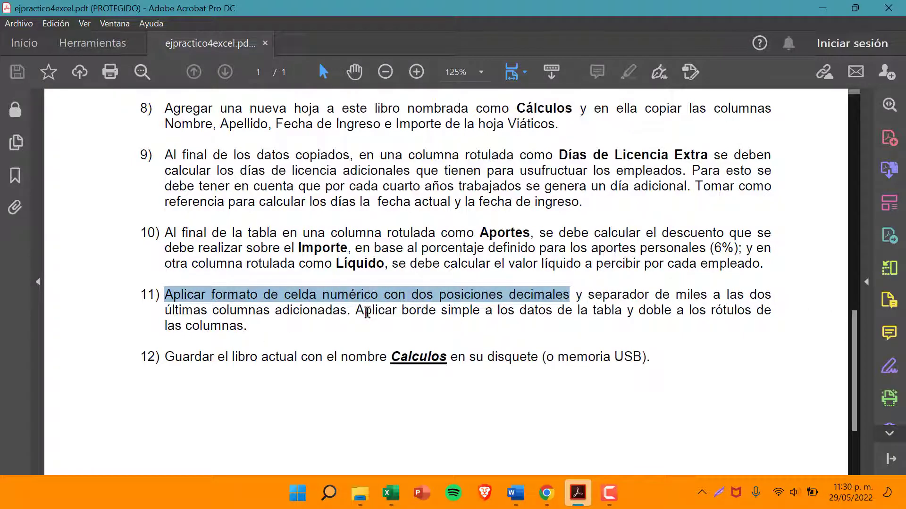
{"action": "left_click", "coordinate": [391, 493]}
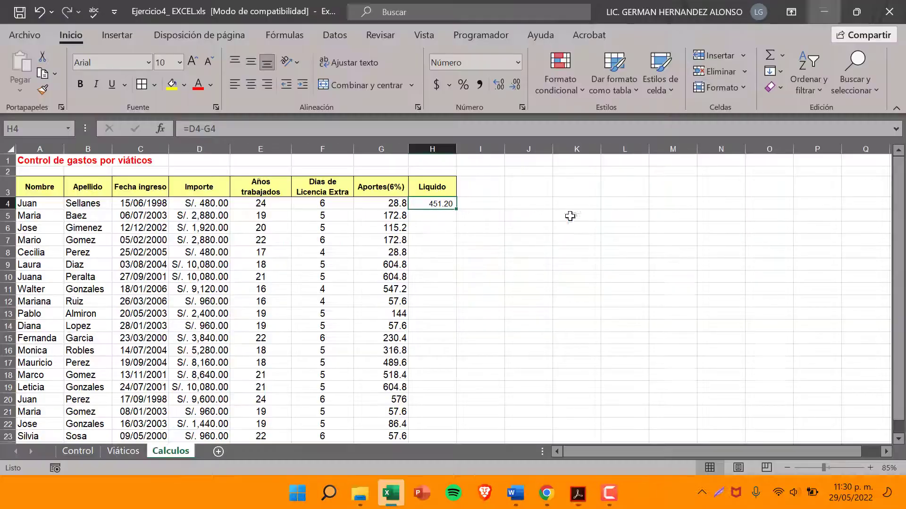
{"action": "left_click", "coordinate": [388, 203]}
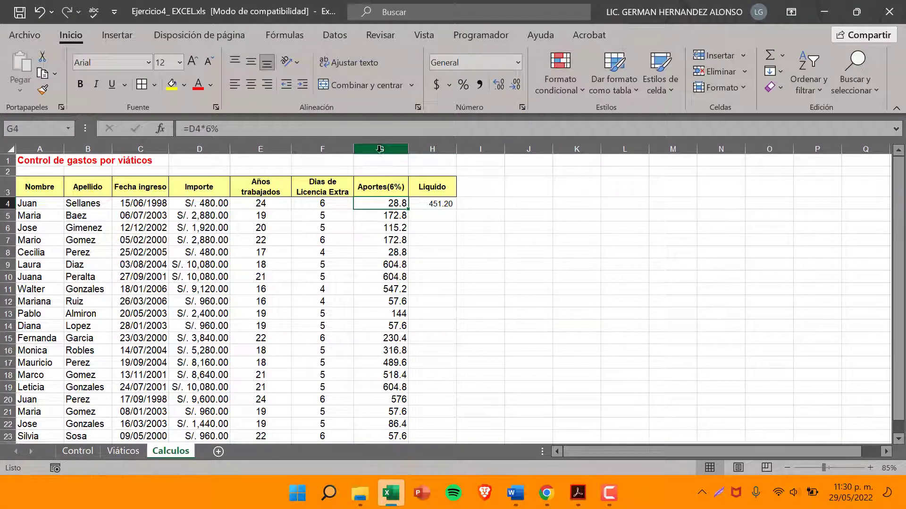
{"action": "mouse_move", "coordinate": [382, 149]}
{"action": "left_mouse_down"}
{"action": "mouse_move", "coordinate": [423, 148]}
{"action": "mouse_move", "coordinate": [388, 147]}
{"action": "left_mouse_up"}
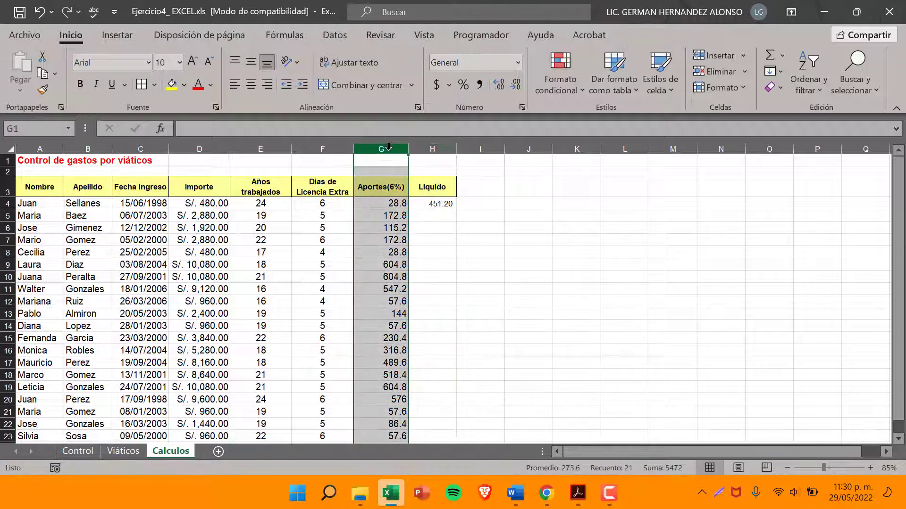
{"action": "left_click", "coordinate": [395, 204]}
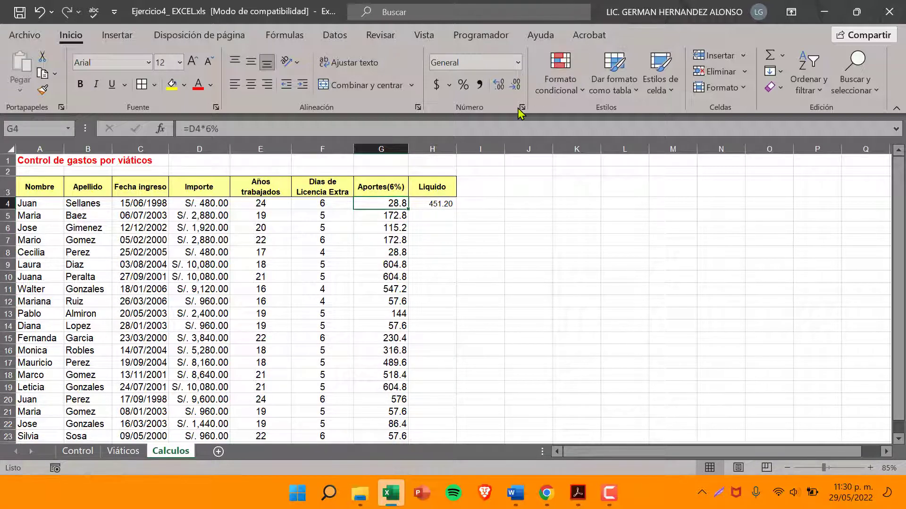
{"action": "left_click", "coordinate": [517, 63]}
{"action": "left_click", "coordinate": [469, 388]}
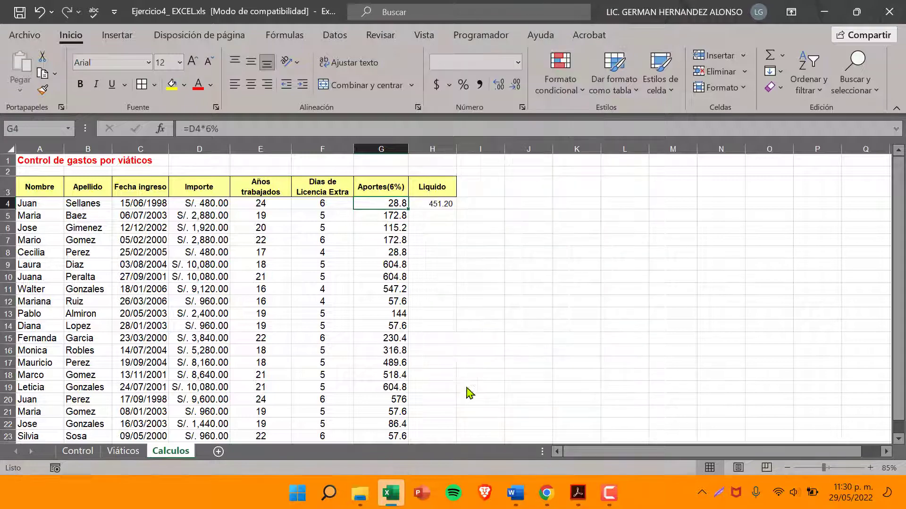
{"action": "left_click", "coordinate": [237, 81]}
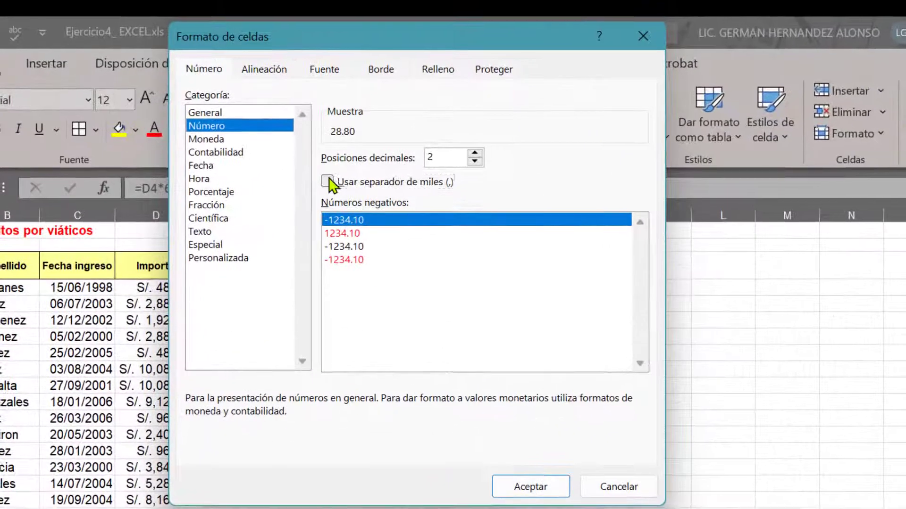
{"action": "left_click", "coordinate": [328, 123]}
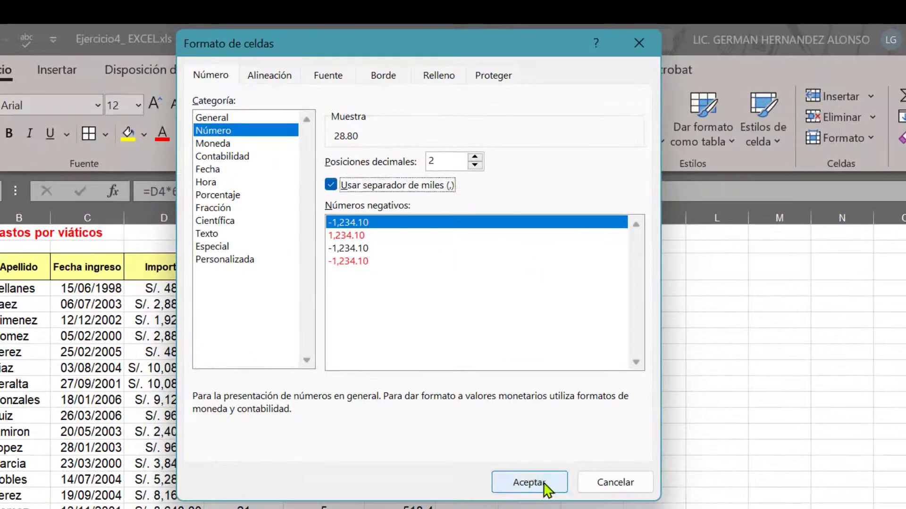
{"action": "left_click", "coordinate": [544, 487]}
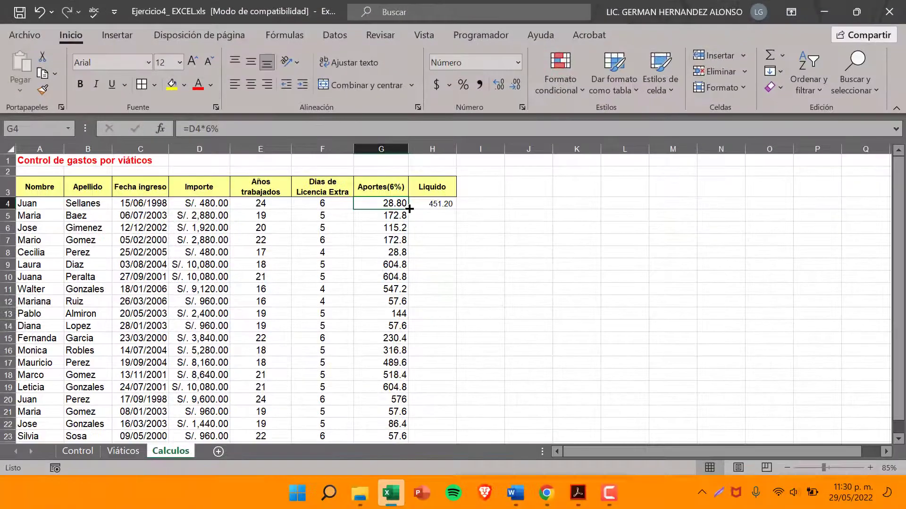
Fill G4 with its new number format down the Aportes(6%) column to G23
{"action": "left_click_drag", "start_coordinate": [429, 277], "coordinate": [440, 508]}
{"action": "left_click_drag", "start_coordinate": [416, 454], "coordinate": [395, 413]}
{"action": "scroll", "coordinate": [405, 351], "scroll_direction": "up", "scroll_amount": 2}
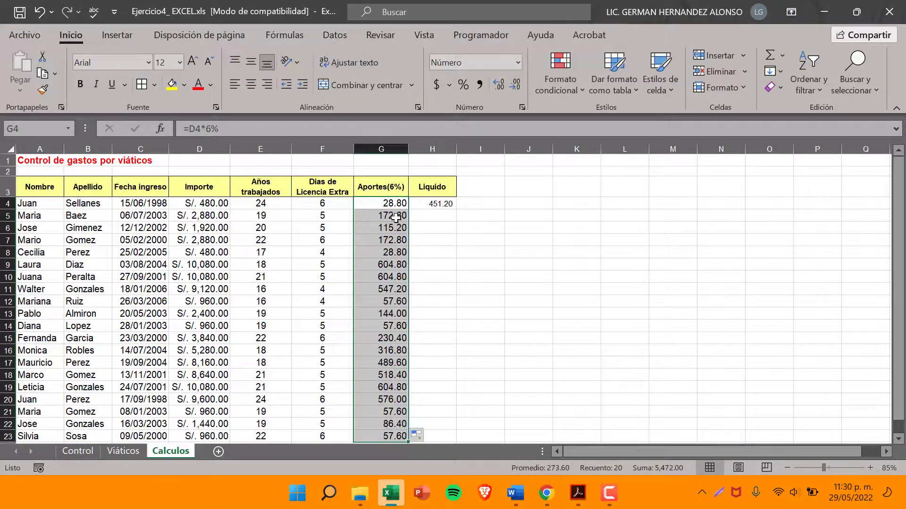
Compare the formatting of G4 and H4, and set the font size of H4 to 12 without bold
{"action": "left_click", "coordinate": [426, 214]}
{"action": "left_click", "coordinate": [438, 204]}
{"action": "left_click", "coordinate": [397, 203]}
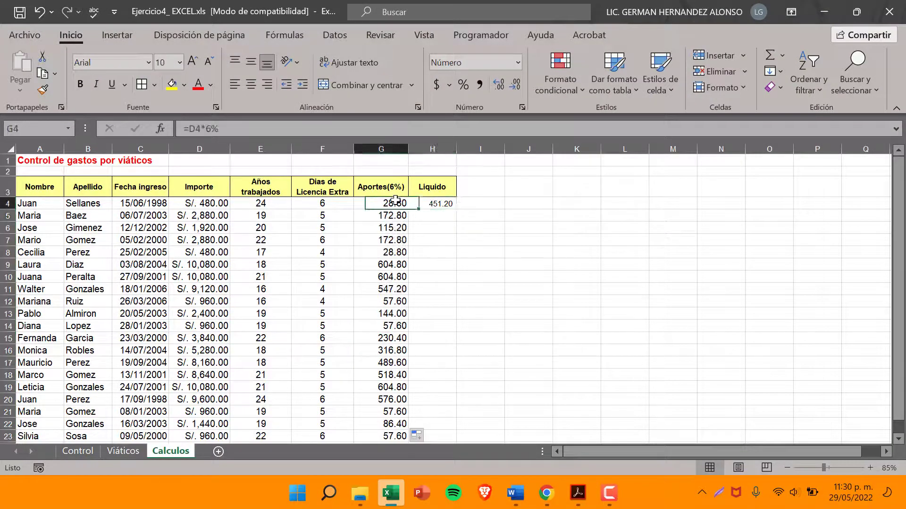
{"action": "left_click", "coordinate": [444, 203]}
{"action": "left_click", "coordinate": [81, 86]}
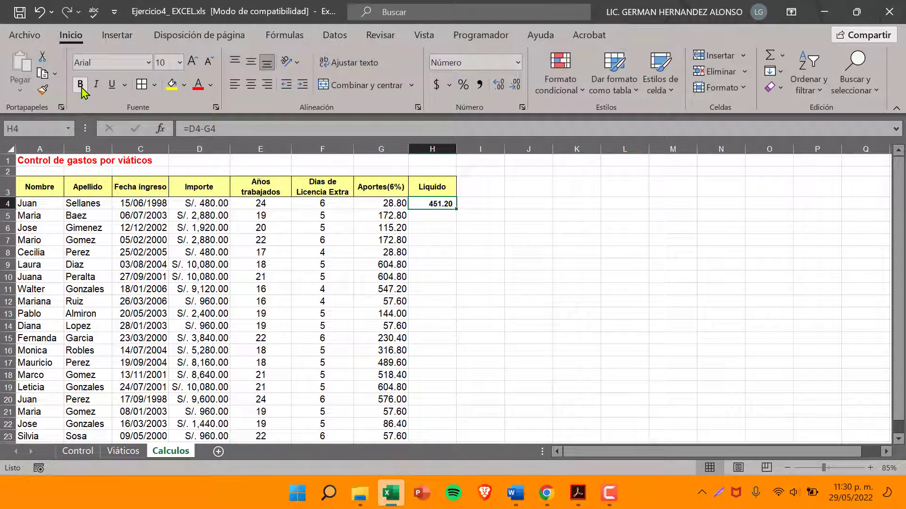
{"action": "left_click", "coordinate": [179, 62]}
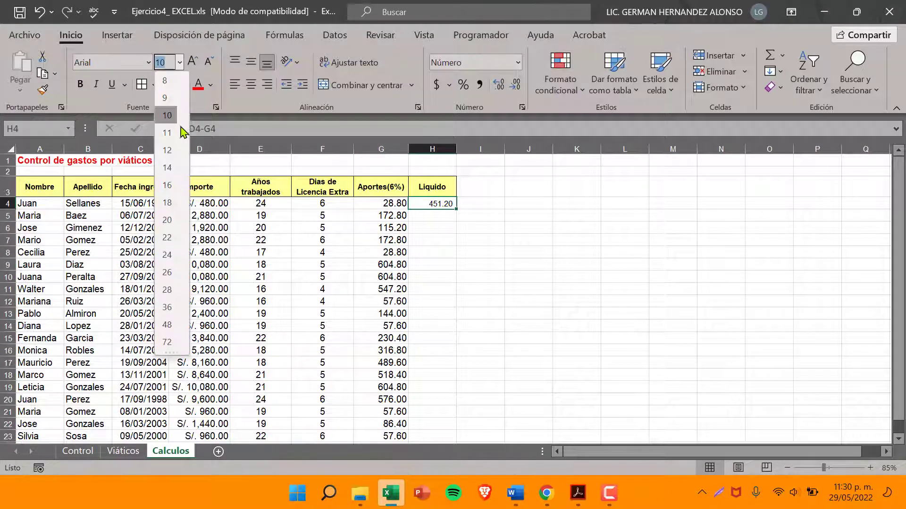
{"action": "left_click", "coordinate": [165, 159]}
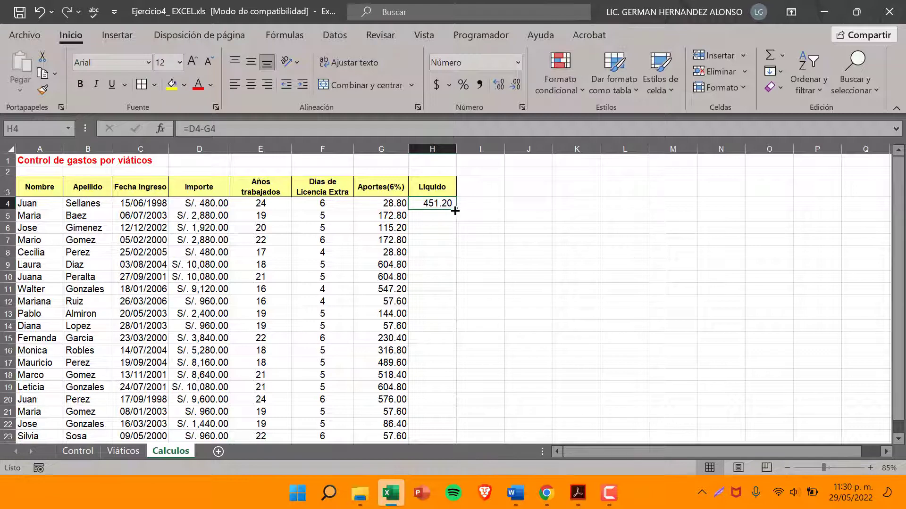
Fill the H4 líquido formula down the Liquido column to H23 and check the formula in H9
{"action": "left_click_drag", "start_coordinate": [454, 211], "coordinate": [439, 373]}
{"action": "scroll", "coordinate": [438, 331], "scroll_direction": "up", "scroll_amount": 2}
{"action": "left_click", "coordinate": [432, 263]}
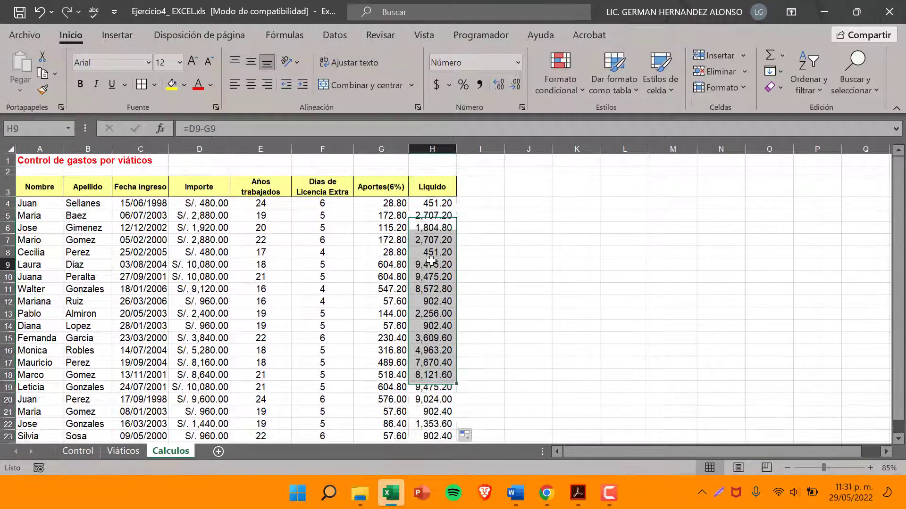
Check the líquido formulas in several cells of the Liquido column
{"action": "left_click", "coordinate": [436, 206]}
{"action": "left_click", "coordinate": [440, 216]}
{"action": "left_click", "coordinate": [438, 242]}
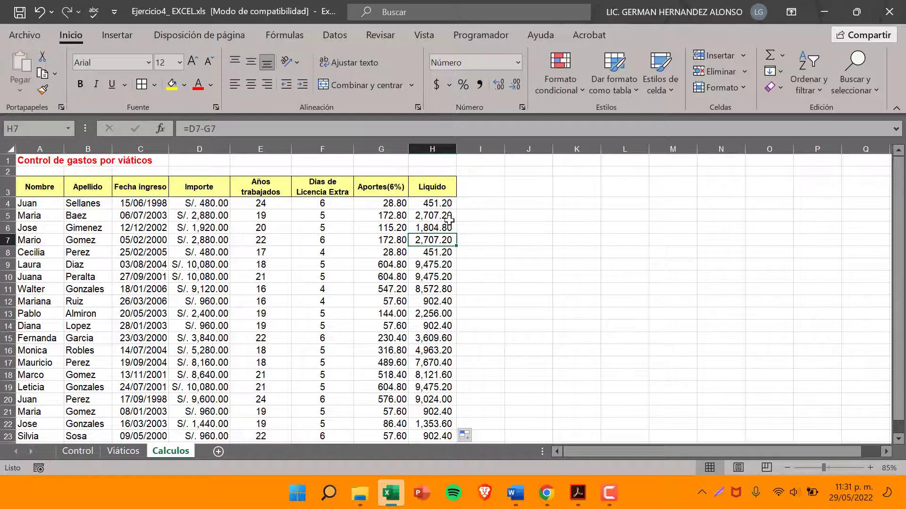
{"action": "left_click", "coordinate": [448, 219]}
Switch to the exercise PDF and reread item 11's border instructions for the table data and column labels
{"action": "left_click", "coordinate": [579, 493]}
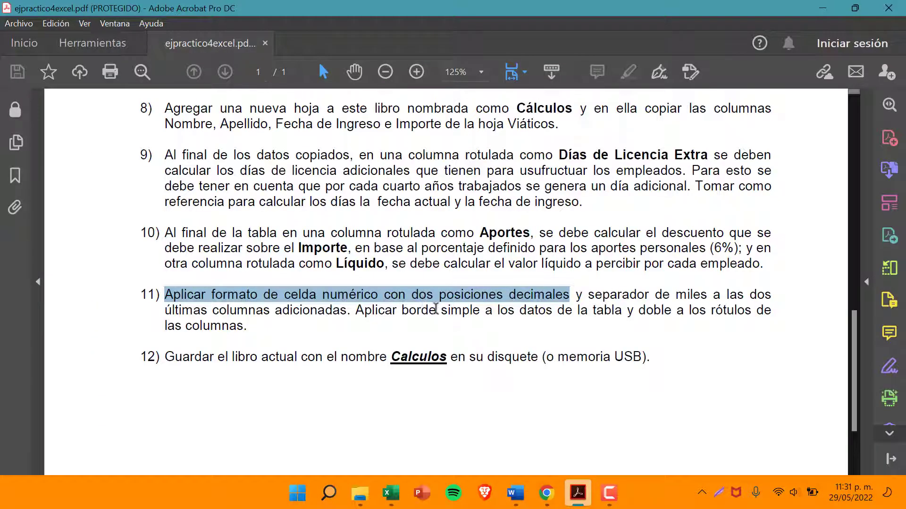
{"action": "left_click_drag", "start_coordinate": [356, 312], "coordinate": [252, 338]}
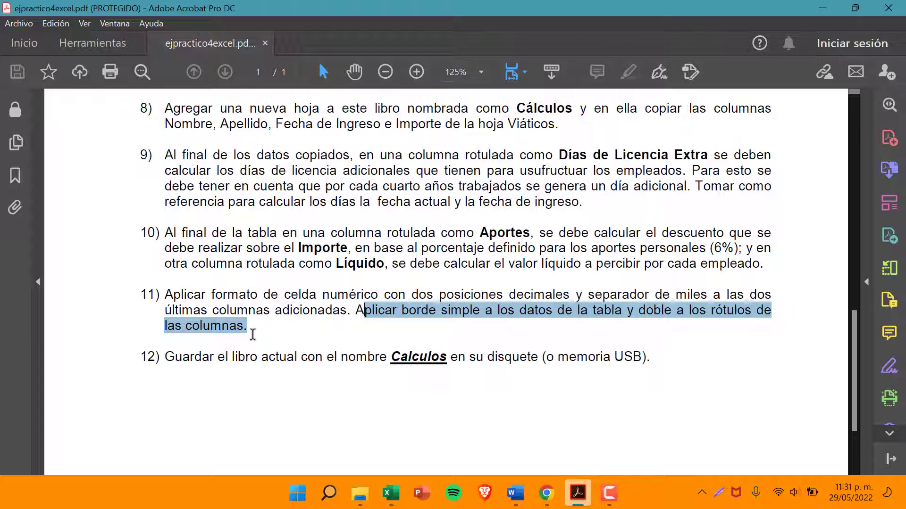
{"action": "left_click_drag", "start_coordinate": [365, 312], "coordinate": [610, 315]}
{"action": "key", "text": "alt+Tab"}
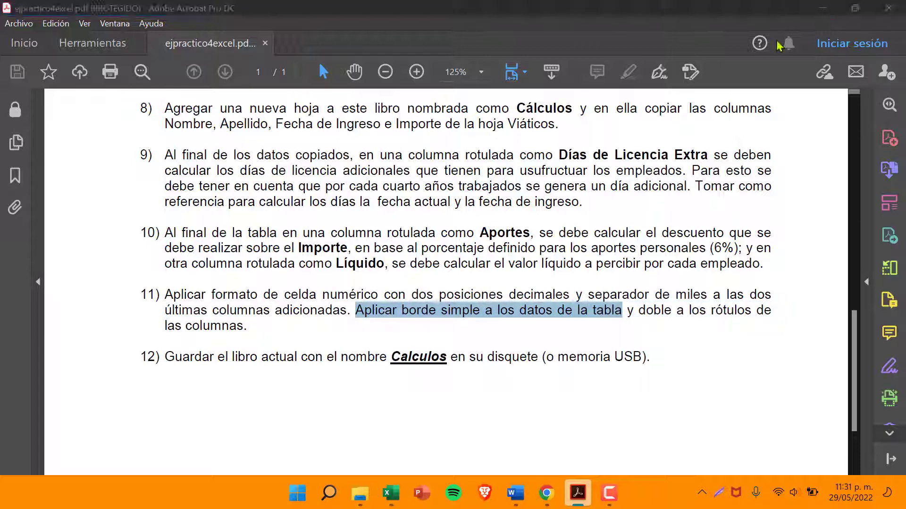
Apply simple borders to all the table data in A4:H23 of the Calculos sheet
{"action": "left_click_drag", "start_coordinate": [54, 204], "coordinate": [454, 386]}
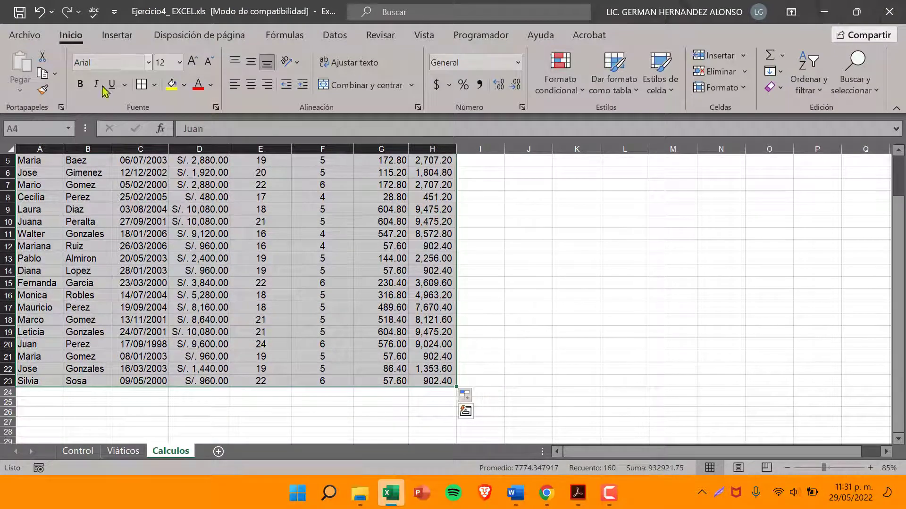
{"action": "left_click", "coordinate": [139, 90]}
{"action": "scroll", "coordinate": [207, 250], "scroll_direction": "up", "scroll_amount": 2}
{"action": "left_click", "coordinate": [207, 252]}
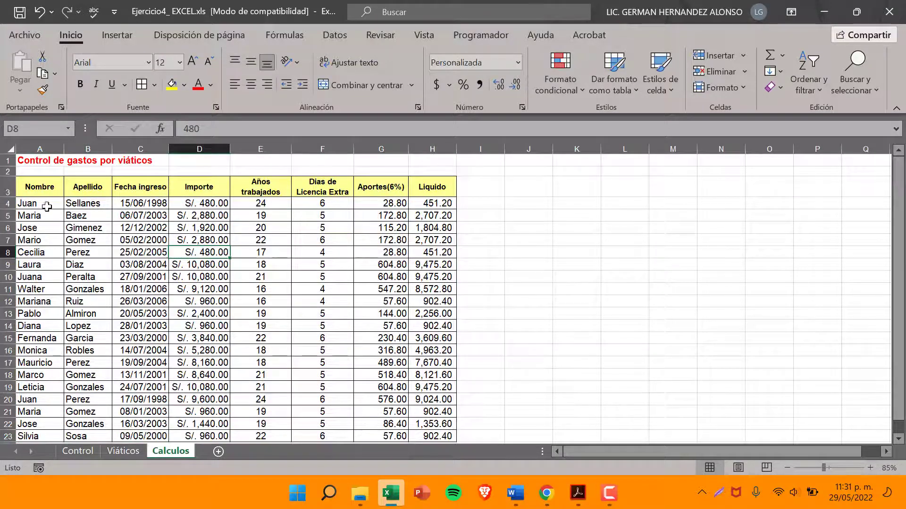
Recheck item 11 in the PDF and apply double-line outline and inside borders to the column headers A3:H3
{"action": "left_click", "coordinate": [578, 493]}
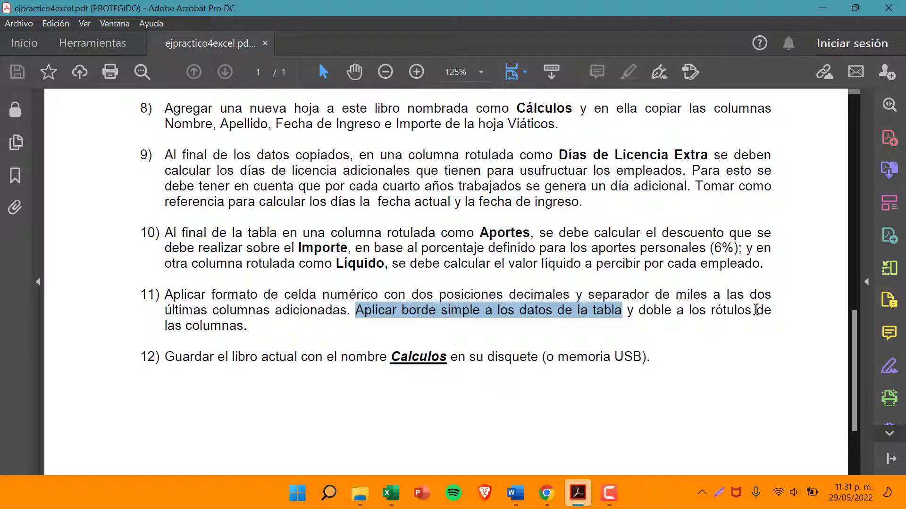
{"action": "key", "text": "alt+Tab"}
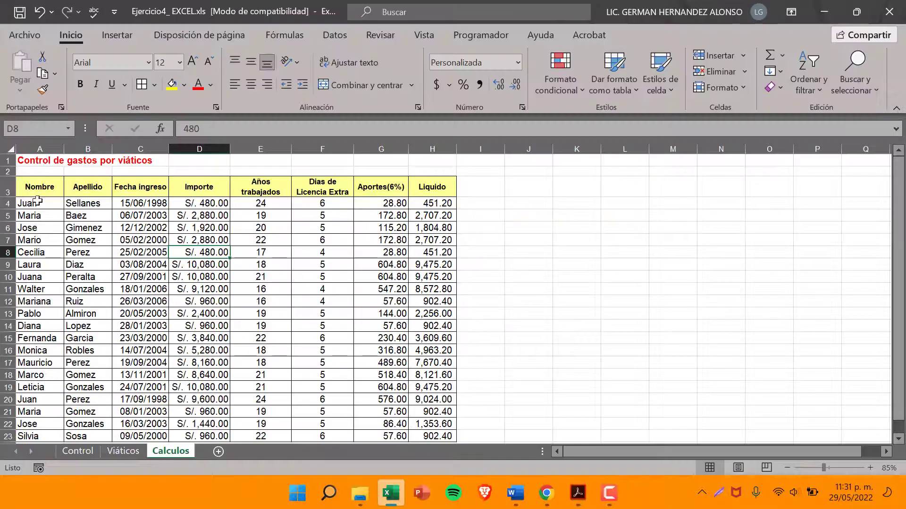
{"action": "left_click_drag", "start_coordinate": [40, 189], "coordinate": [432, 189]}
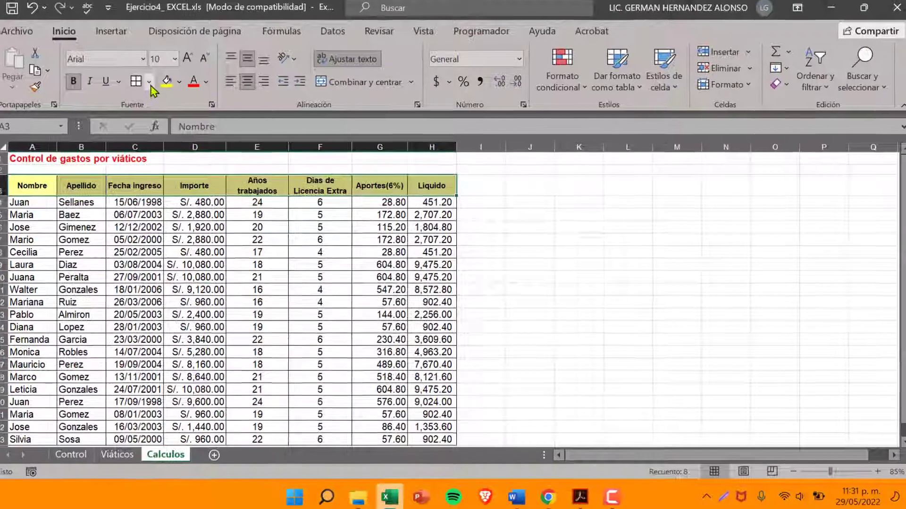
{"action": "left_click", "coordinate": [154, 85]}
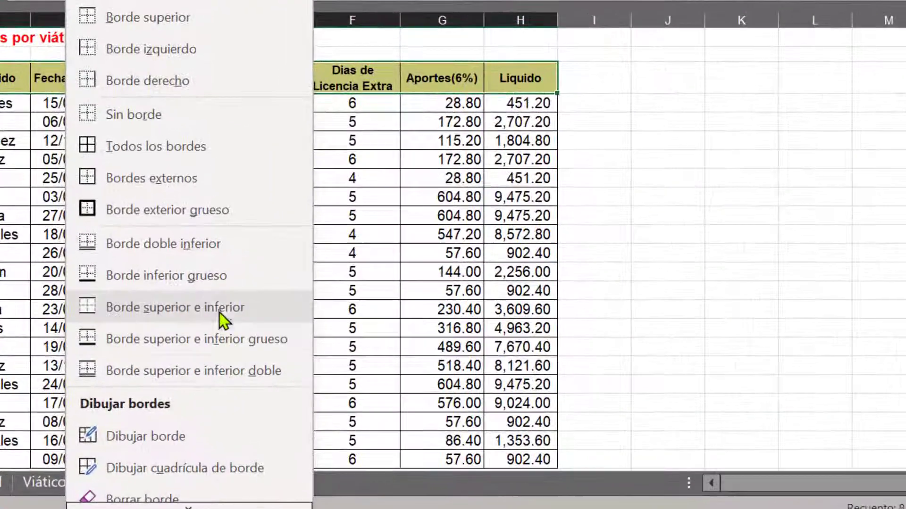
{"action": "scroll", "coordinate": [203, 349], "scroll_direction": "down", "scroll_amount": 3}
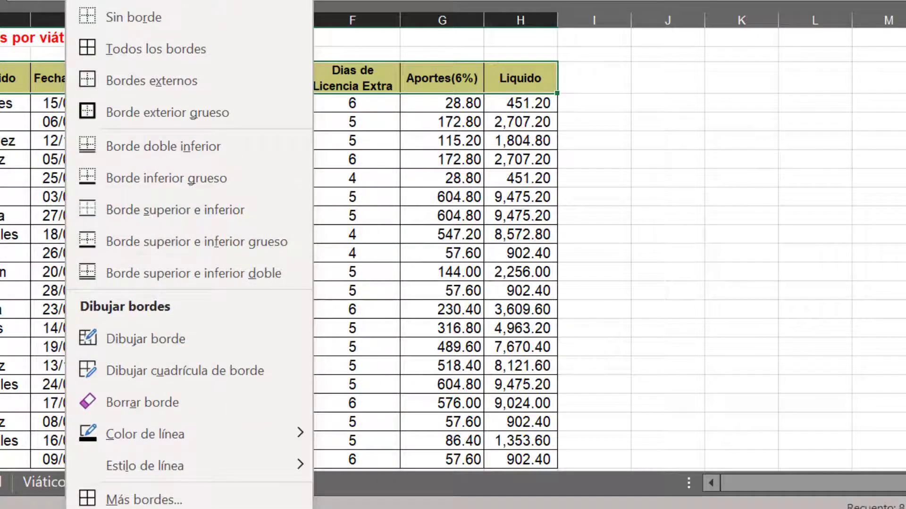
{"action": "left_click", "coordinate": [142, 499]}
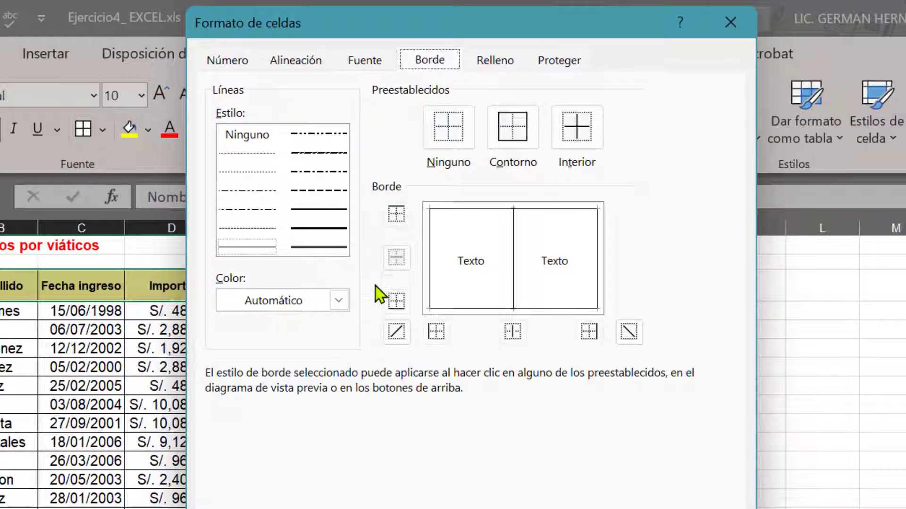
{"action": "left_click", "coordinate": [322, 246]}
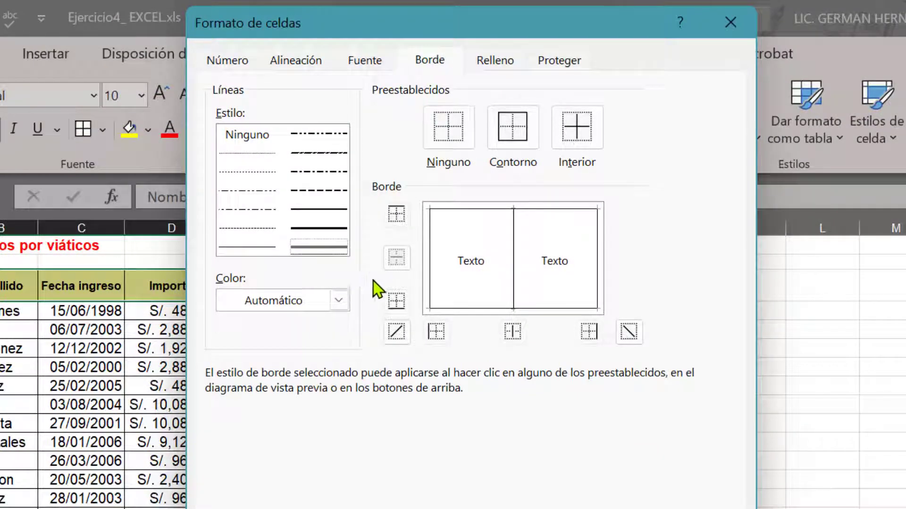
{"action": "left_click", "coordinate": [512, 137]}
{"action": "left_click", "coordinate": [567, 136]}
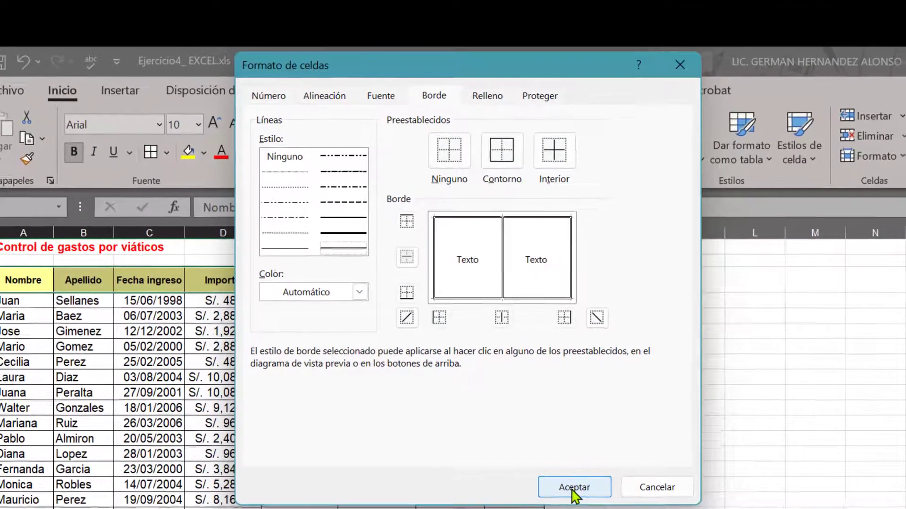
{"action": "left_click", "coordinate": [572, 489]}
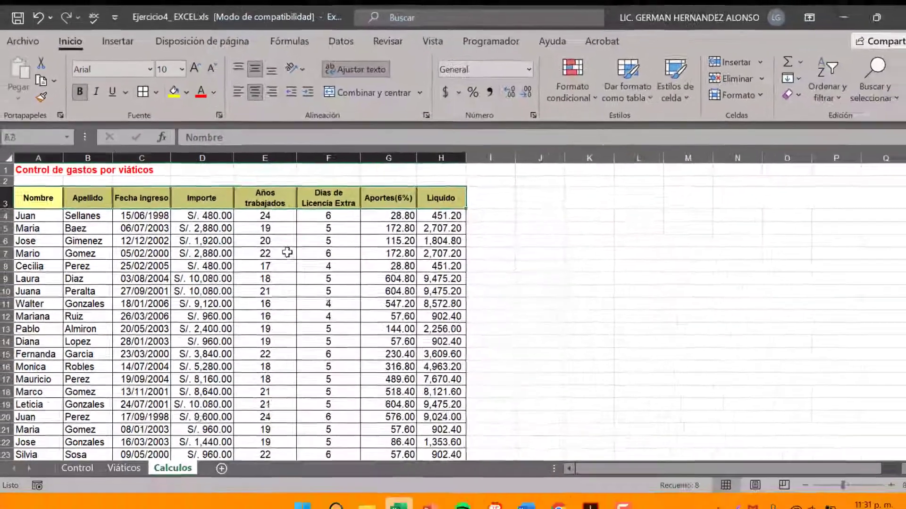
{"action": "left_click", "coordinate": [313, 331]}
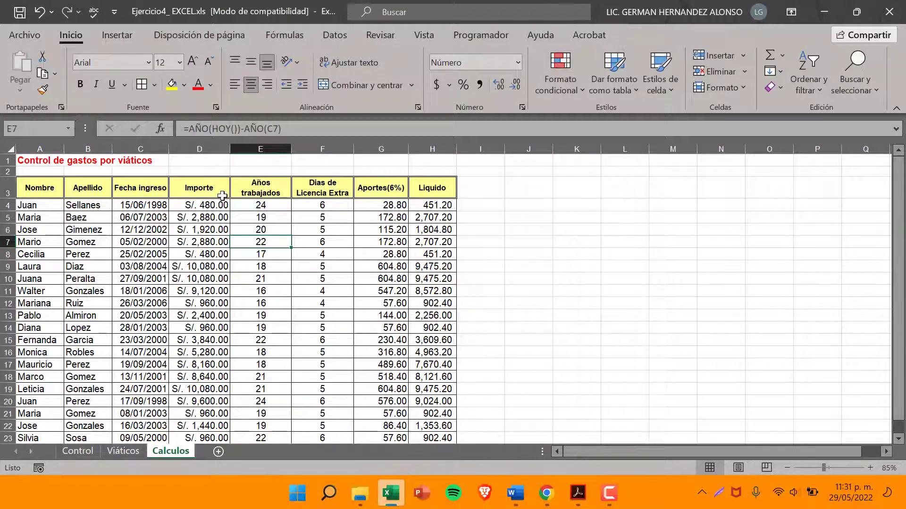
Inspect the header row's double borders up close on the Calculos sheet
{"action": "scroll", "coordinate": [222, 195], "scroll_direction": "up", "scroll_amount": 2}
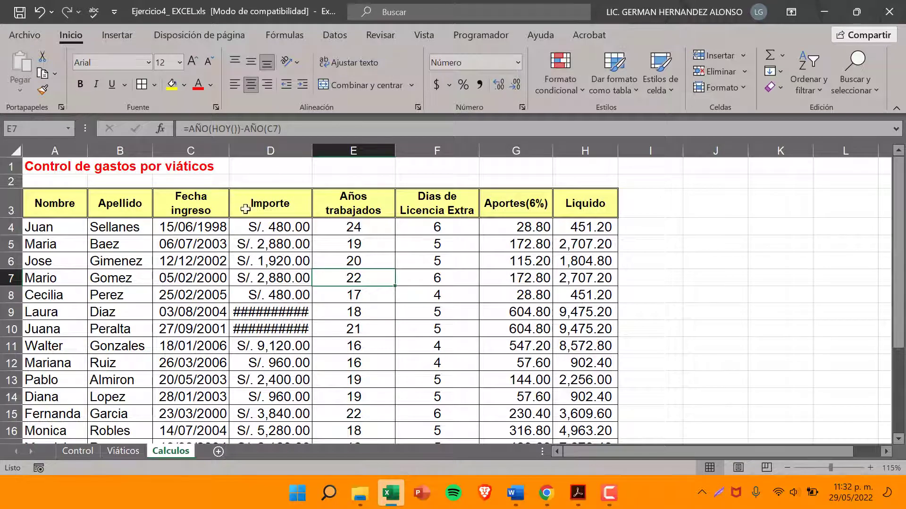
{"action": "scroll", "coordinate": [247, 201], "scroll_direction": "up", "scroll_amount": 3}
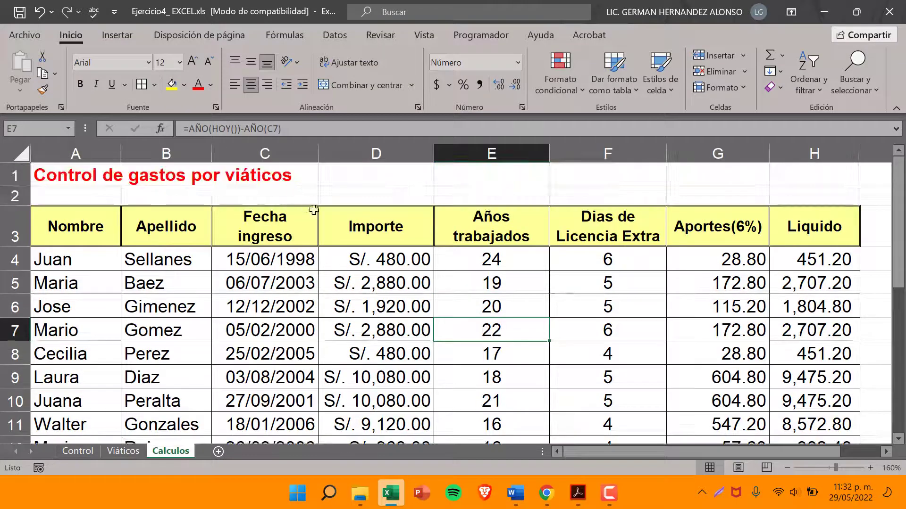
{"action": "left_click", "coordinate": [307, 279]}
{"action": "left_click", "coordinate": [310, 212]}
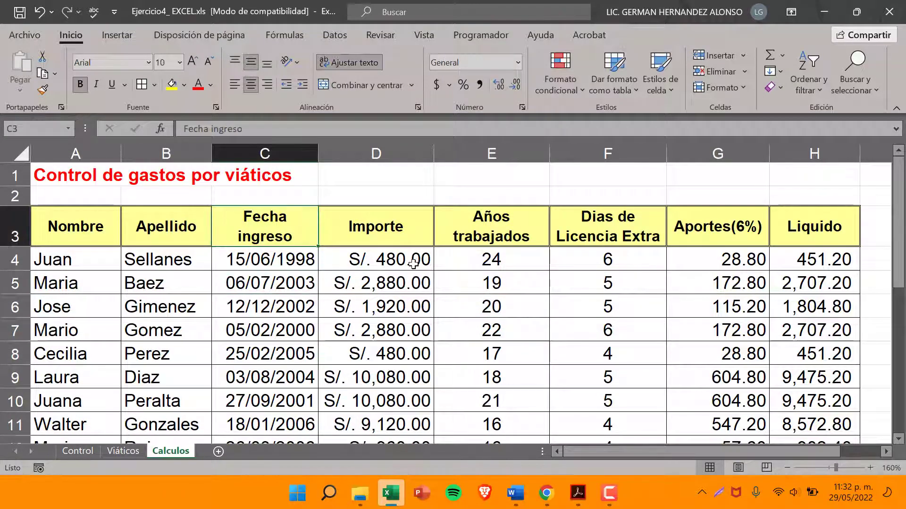
{"action": "scroll", "coordinate": [413, 265], "scroll_direction": "down", "scroll_amount": 6}
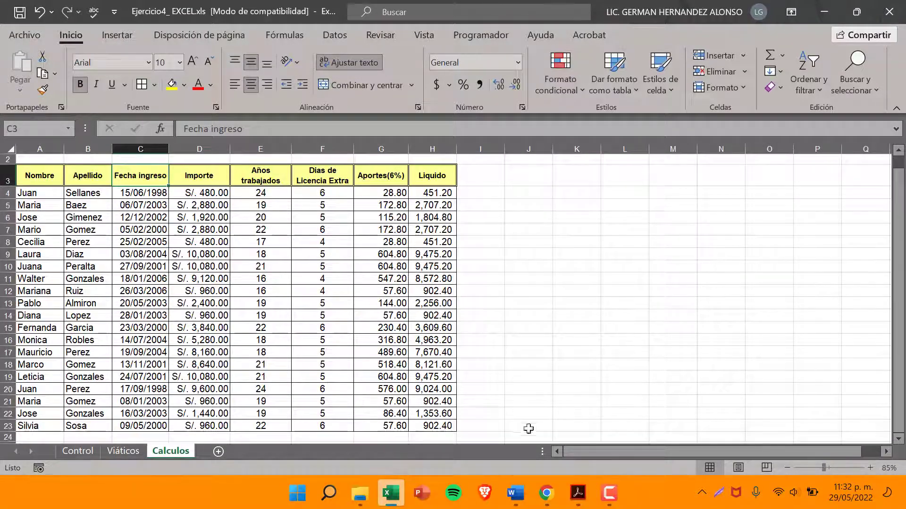
Read item 12 in the PDF and review the workbook's Viáticos, Control and Calculos sheets
{"action": "left_click", "coordinate": [577, 495]}
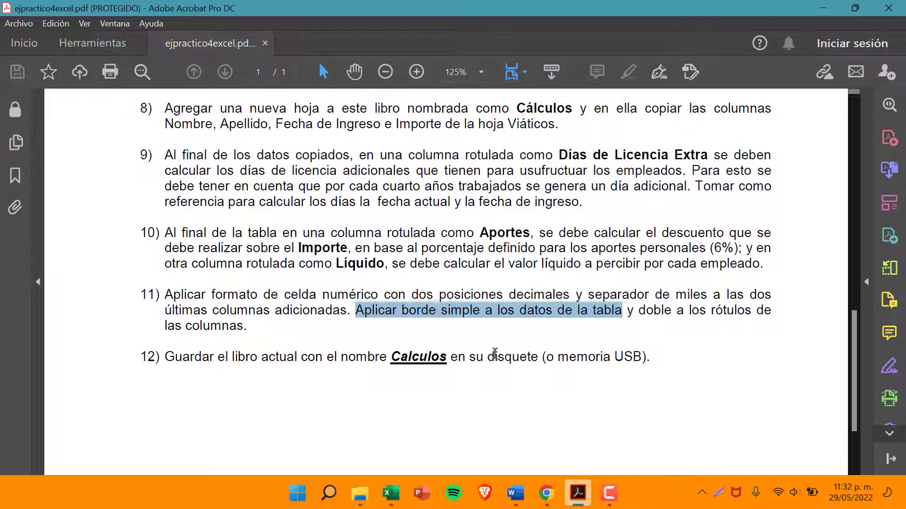
{"action": "left_click", "coordinate": [825, 8]}
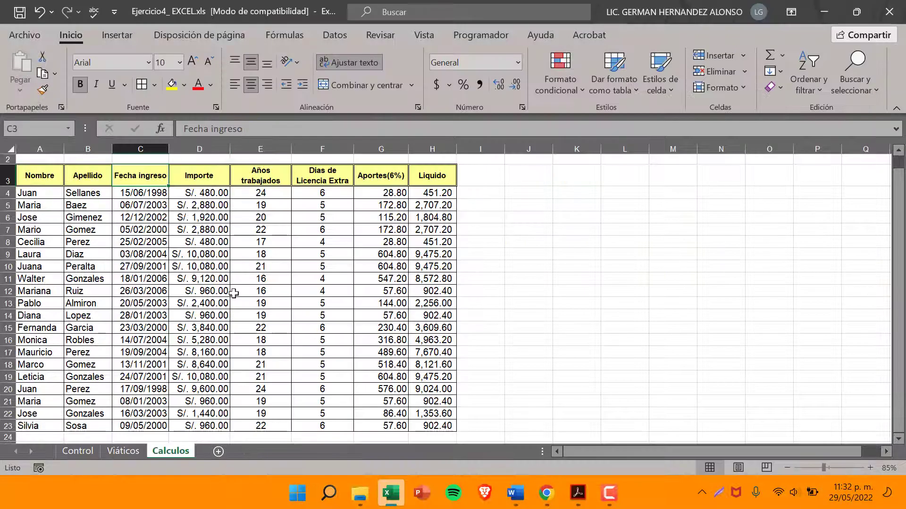
{"action": "left_click", "coordinate": [123, 451]}
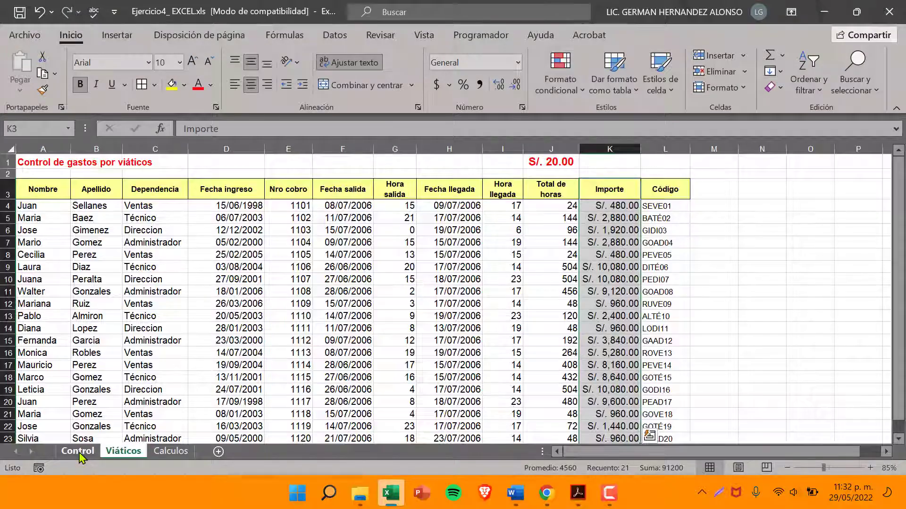
{"action": "left_click", "coordinate": [78, 450]}
{"action": "left_click", "coordinate": [170, 450]}
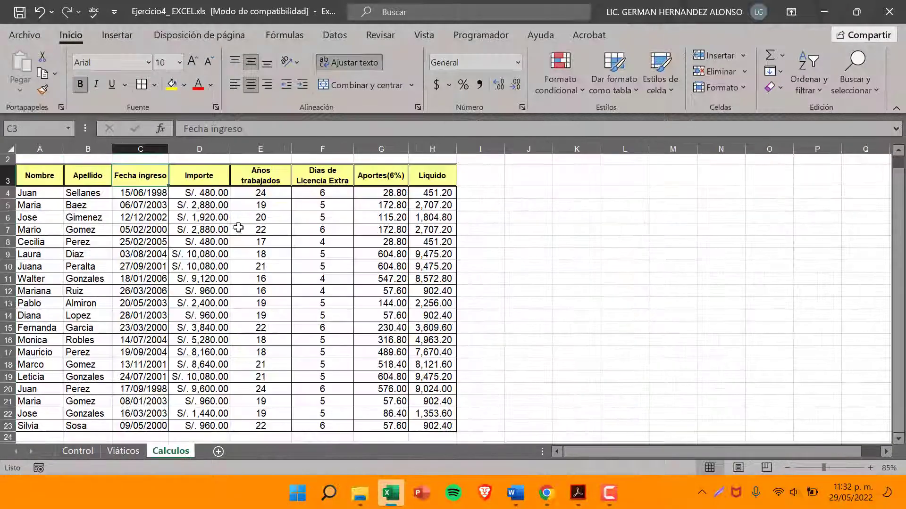
{"action": "scroll", "coordinate": [231, 273], "scroll_direction": "up", "scroll_amount": 1}
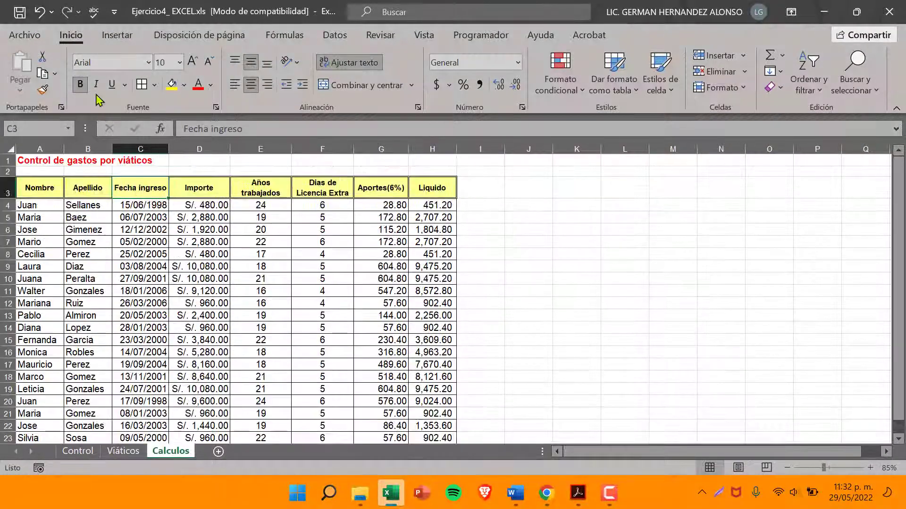
{"action": "left_click", "coordinate": [45, 40]}
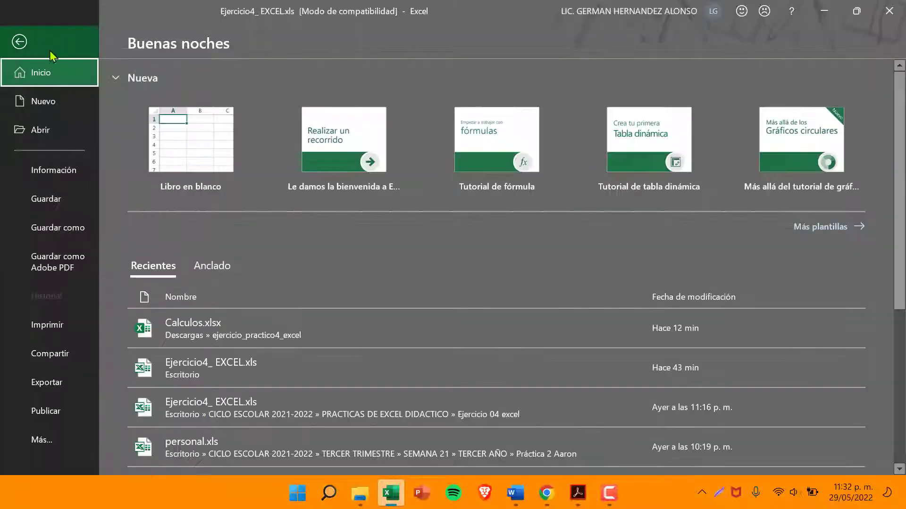
{"action": "left_click", "coordinate": [72, 235]}
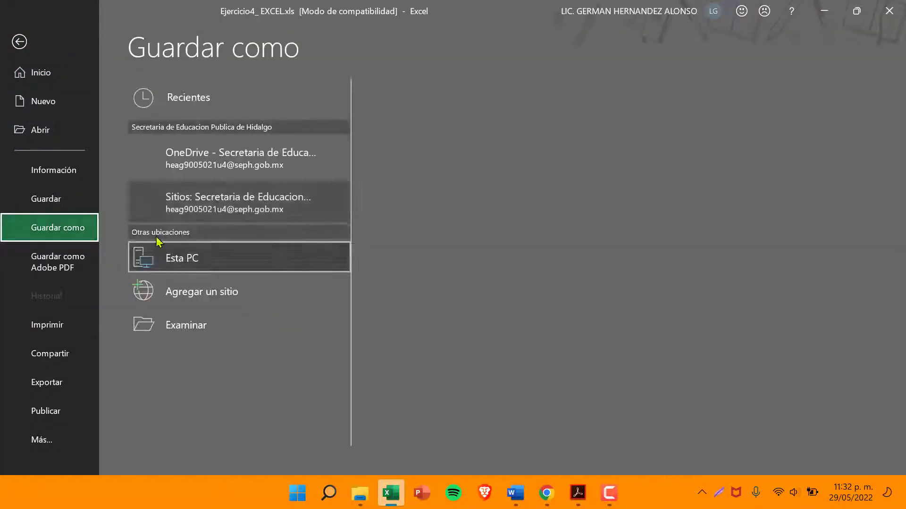
{"action": "left_click", "coordinate": [20, 42]}
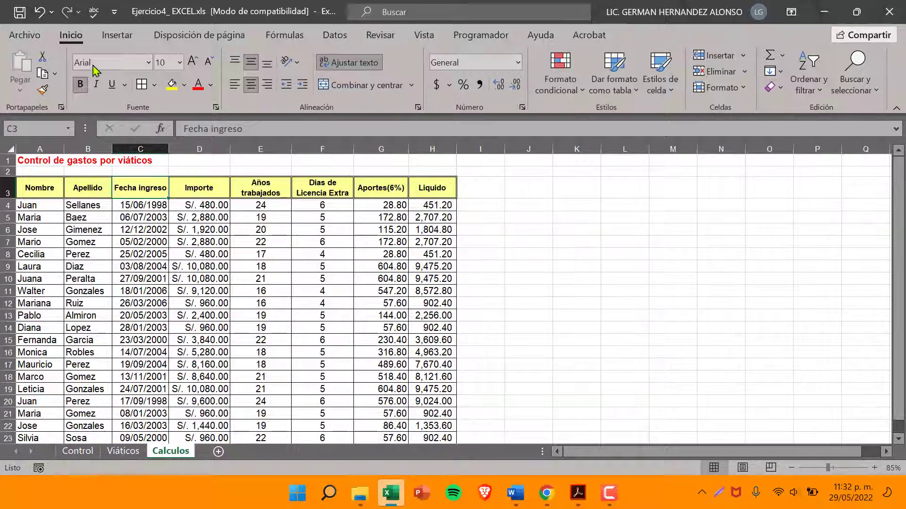
Save a copy of the workbook in the Escritorio folder under the name Cálculos
{"action": "left_click", "coordinate": [26, 38]}
{"action": "left_click", "coordinate": [64, 236]}
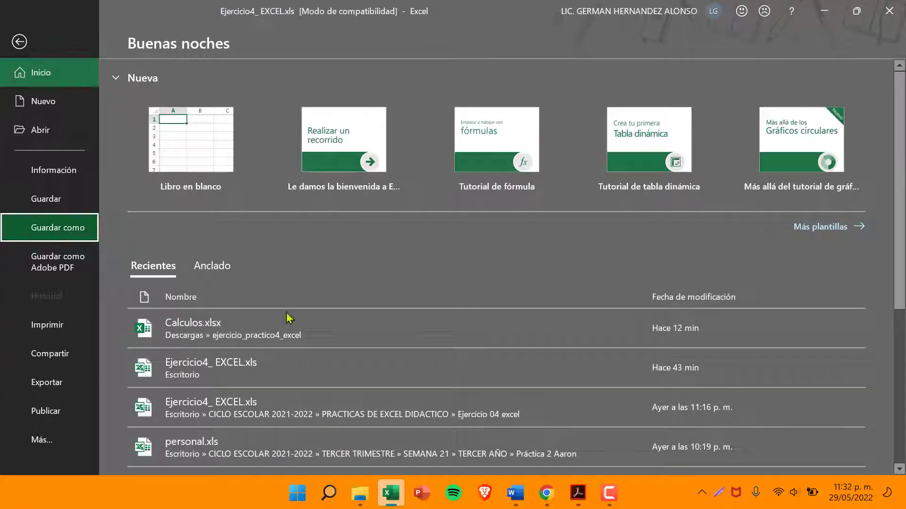
{"action": "left_click", "coordinate": [185, 311]}
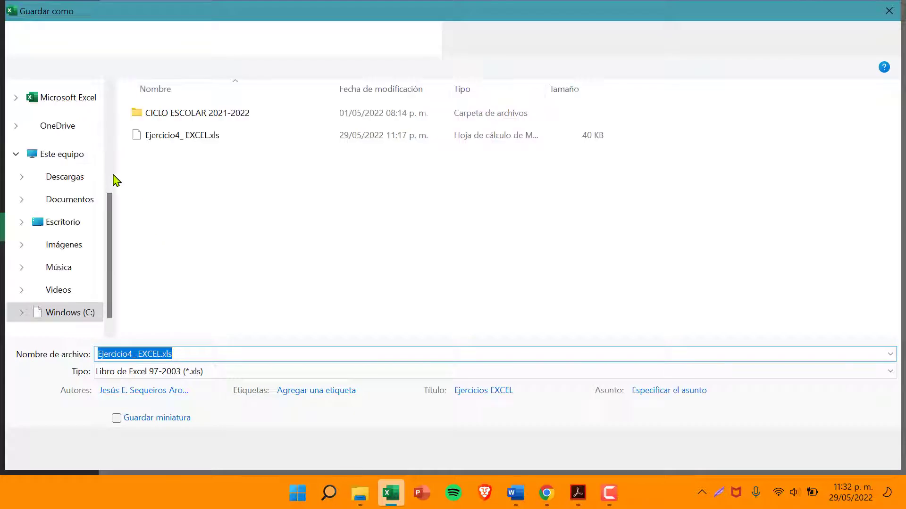
{"action": "left_click", "coordinate": [78, 233]}
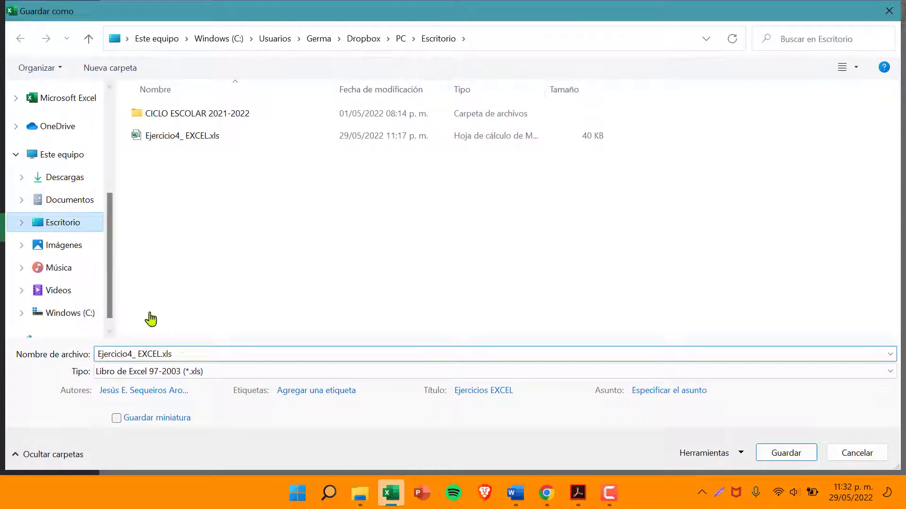
{"action": "triple_click", "coordinate": [194, 353]}
{"action": "type", "text": "Ca"}
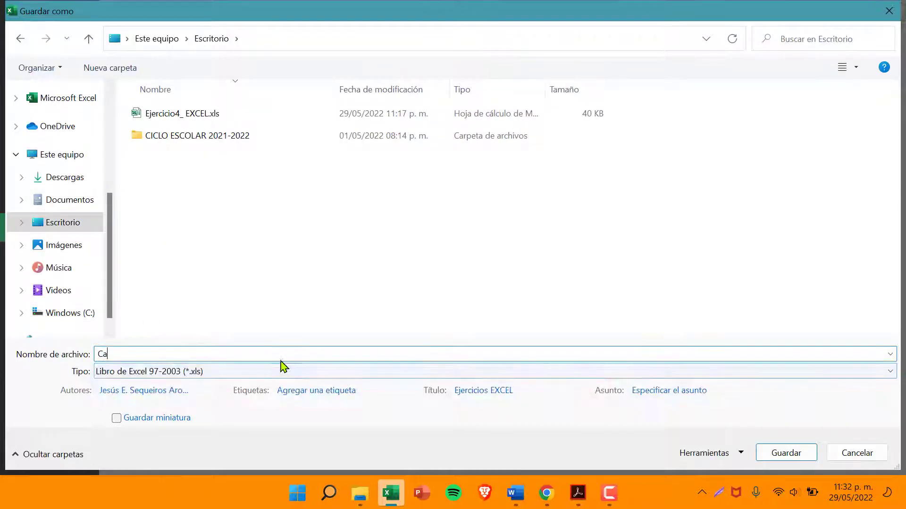
{"action": "key", "text": "BackSpace"}
{"action": "type", "text": "á"}
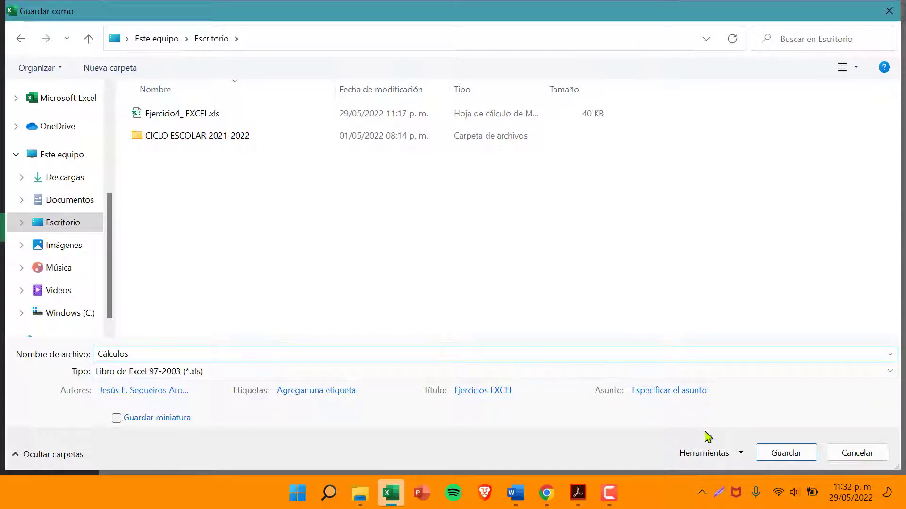
{"action": "type", "text": "lculos"}
{"action": "left_click", "coordinate": [764, 456]}
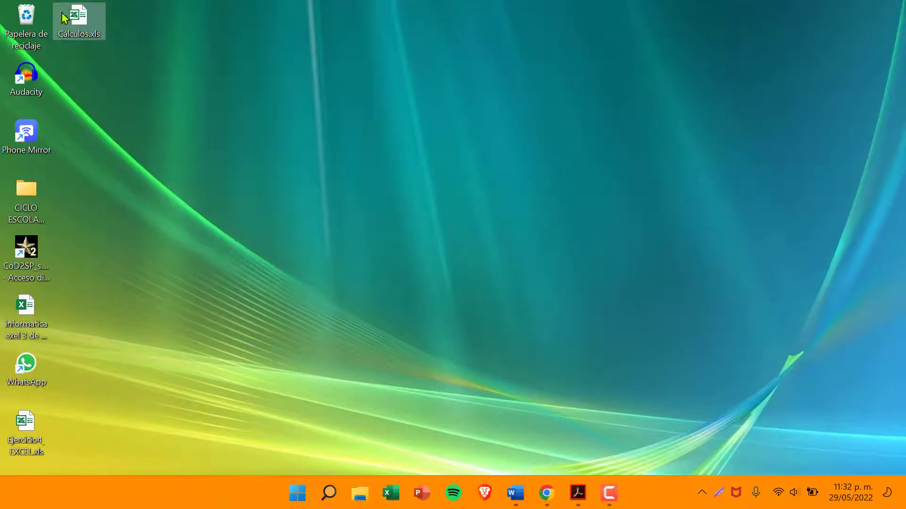
Open the saved Cálculos.xls from the desktop to check its contents and close it
{"action": "double_click", "coordinate": [75, 21]}
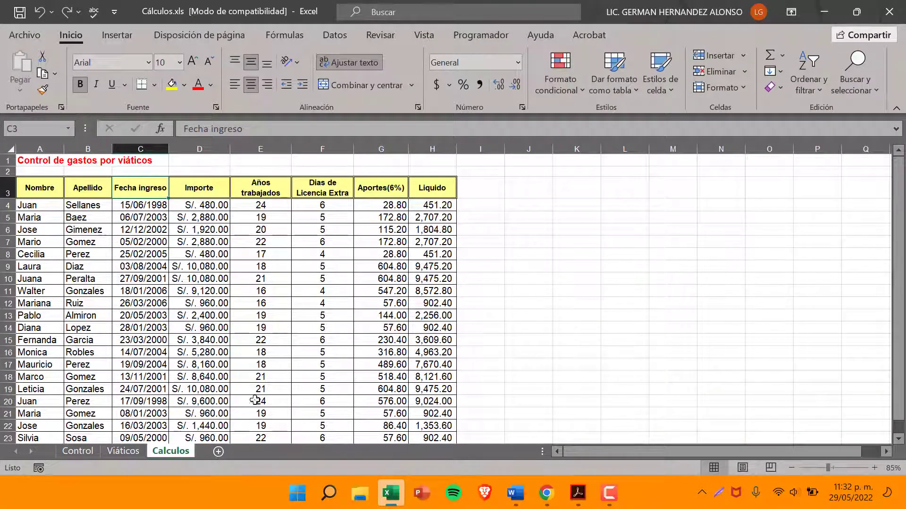
{"action": "left_click", "coordinate": [890, 11]}
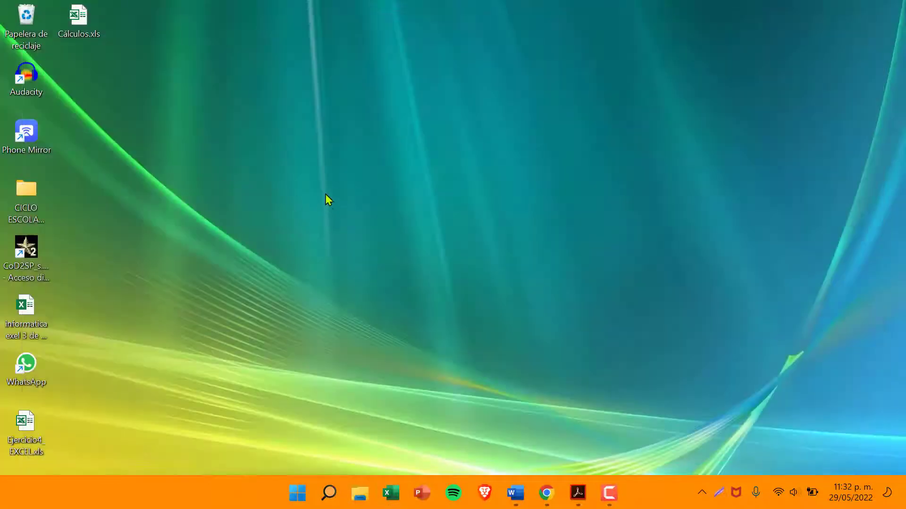